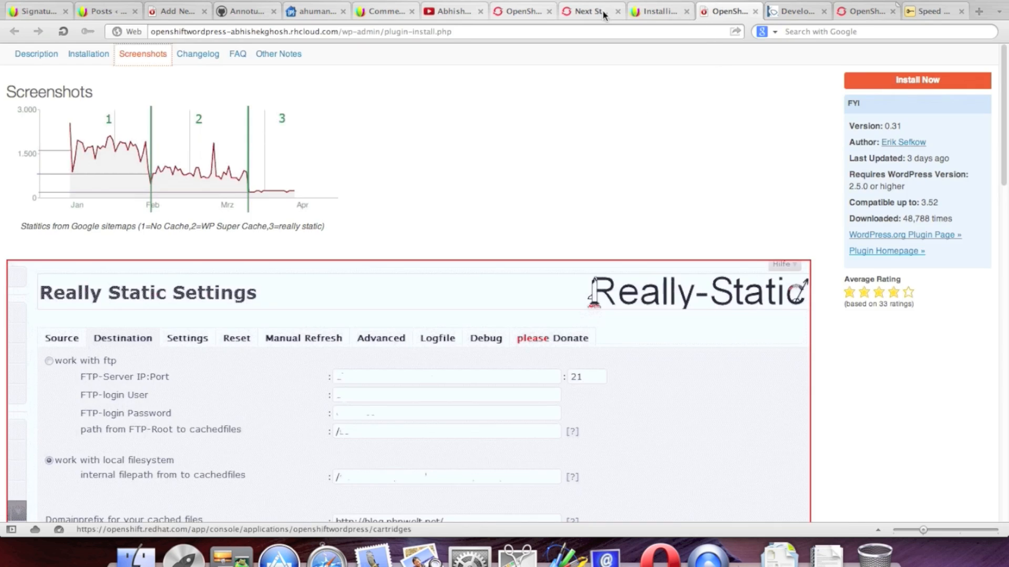
Step: Open and skim the article about connecting to OpenShift via iTerm
{"action": "left_click", "coordinate": [604, 15]}
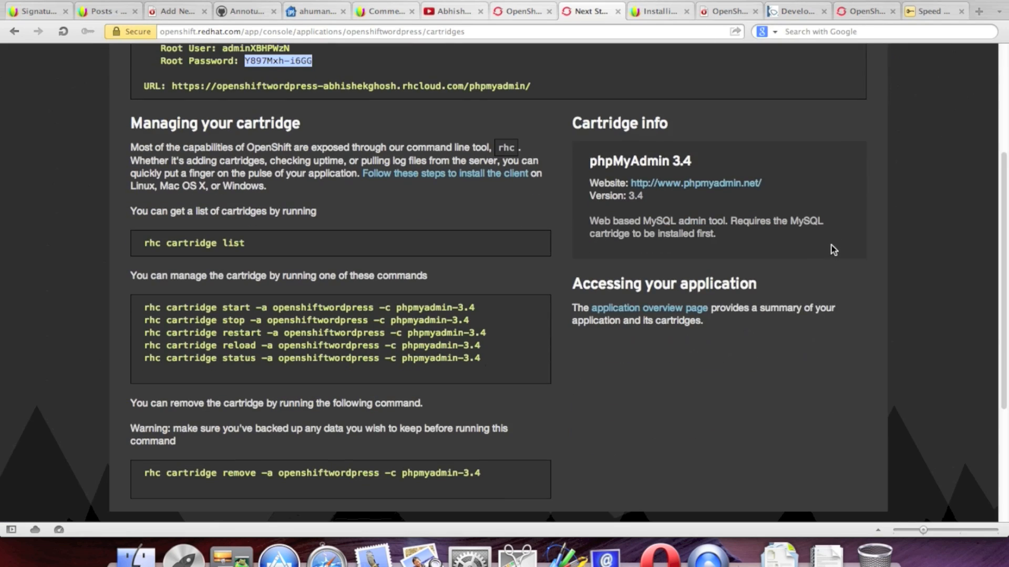
{"action": "scroll", "coordinate": [831, 245], "scroll_direction": "down", "scroll_amount": 5}
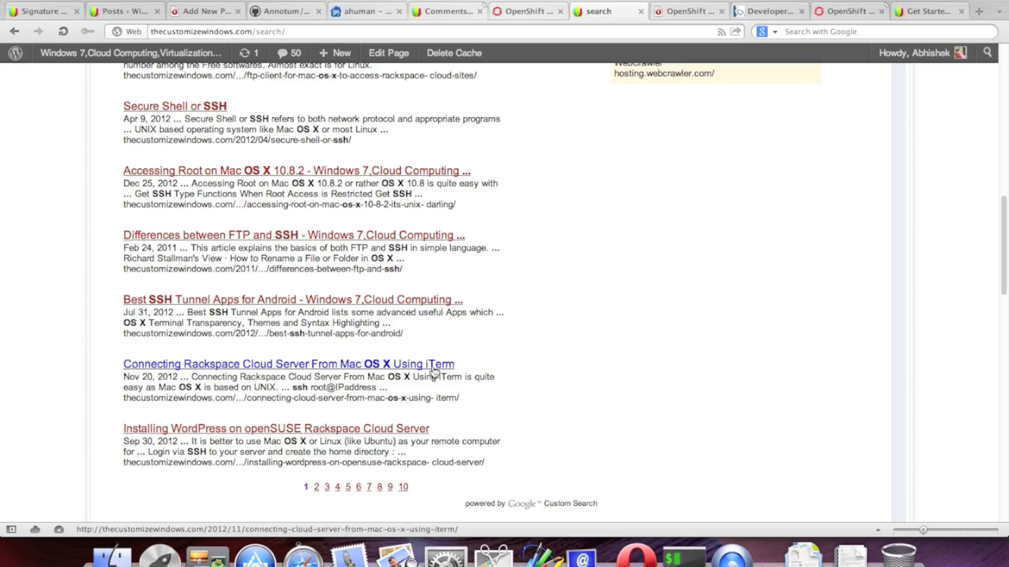
{"action": "left_click", "coordinate": [434, 372]}
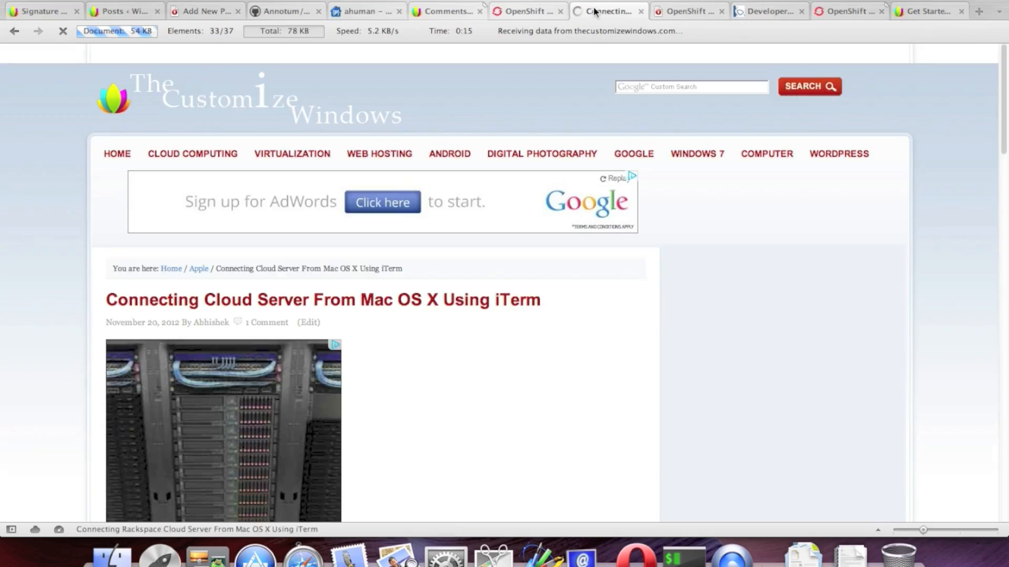
{"action": "scroll", "coordinate": [633, 326], "scroll_direction": "down", "scroll_amount": 10}
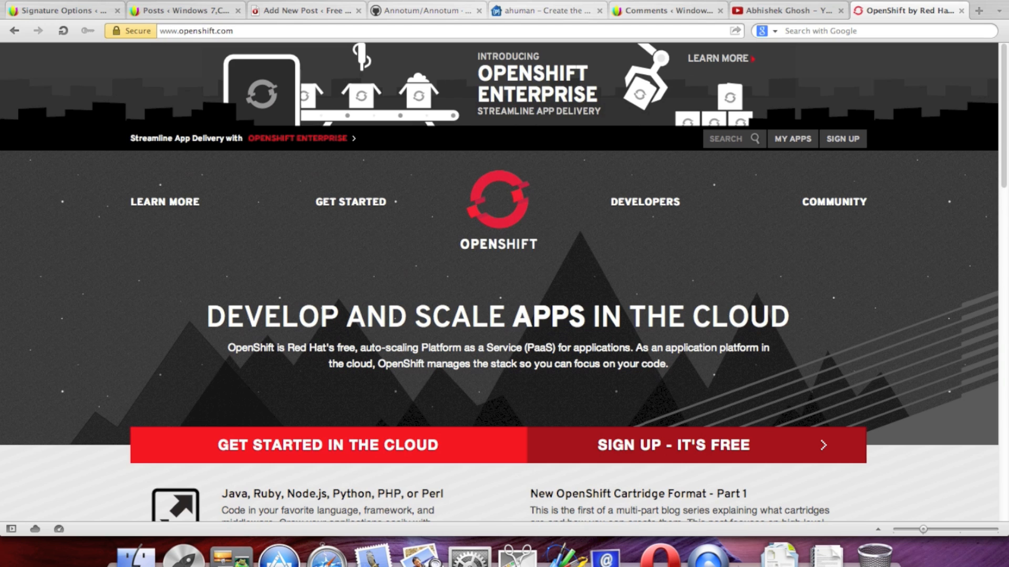
{"action": "left_click", "coordinate": [257, 30]}
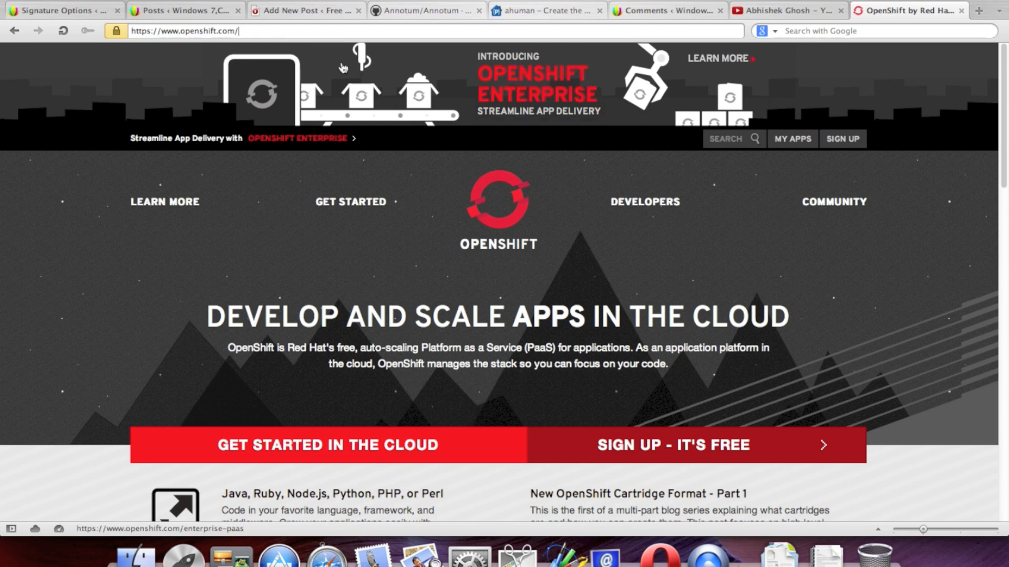
{"action": "scroll", "coordinate": [858, 194], "scroll_direction": "down", "scroll_amount": 1}
{"action": "scroll", "coordinate": [899, 152], "scroll_direction": "up", "scroll_amount": 1}
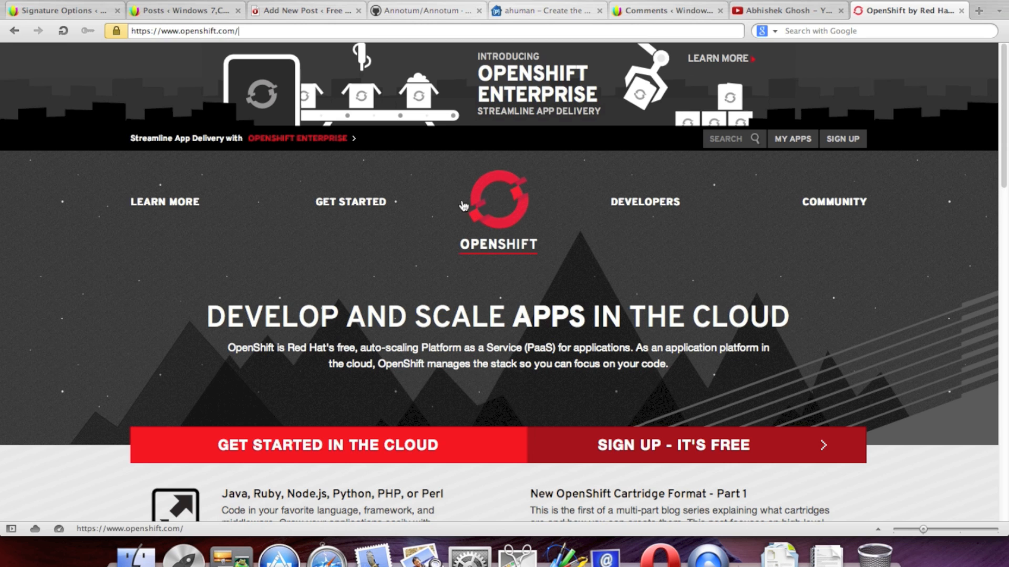
{"action": "scroll", "coordinate": [487, 214], "scroll_direction": "down", "scroll_amount": 1}
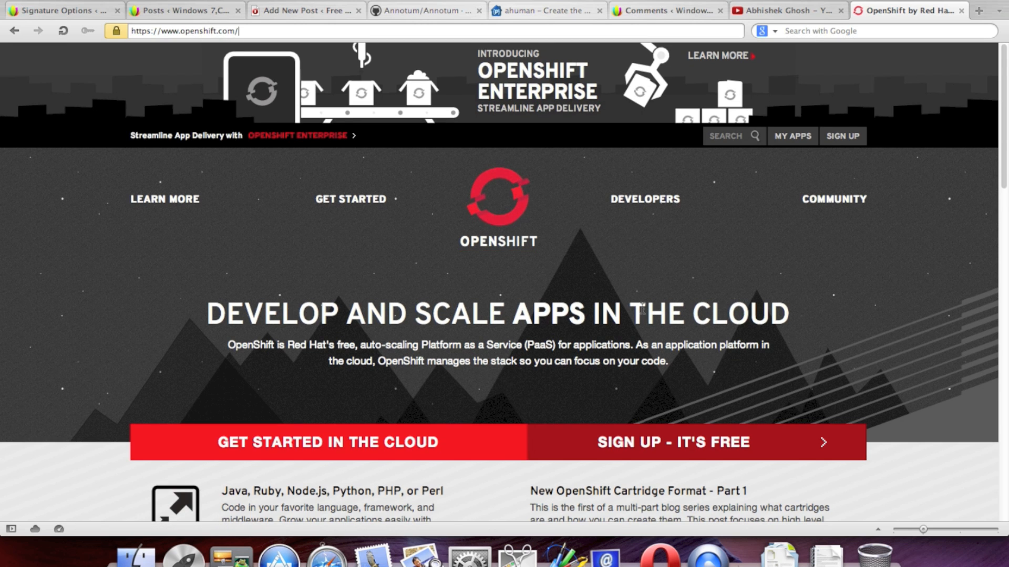
{"action": "scroll", "coordinate": [874, 286], "scroll_direction": "down", "scroll_amount": 5}
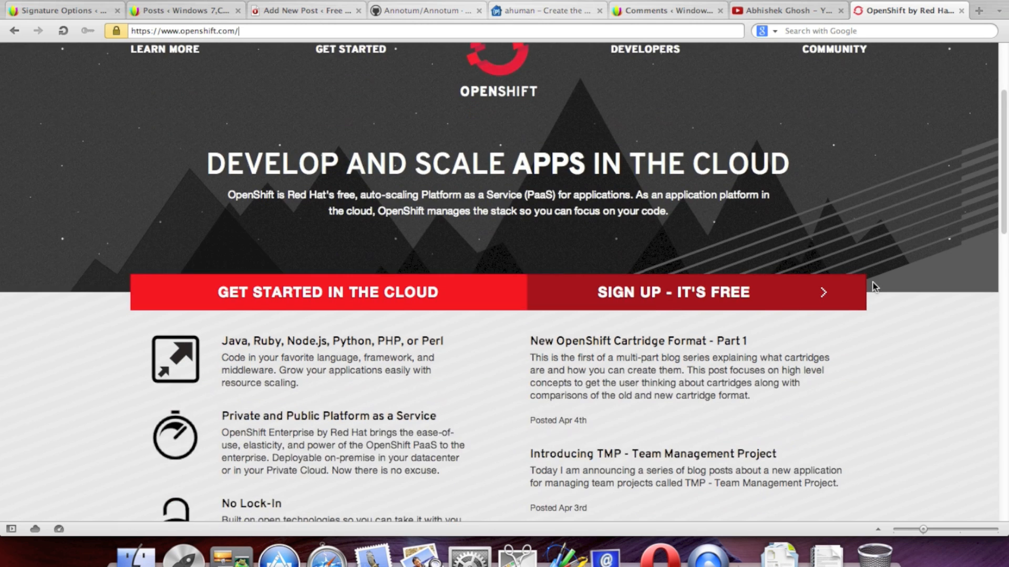
{"action": "scroll", "coordinate": [880, 199], "scroll_direction": "down", "scroll_amount": 10}
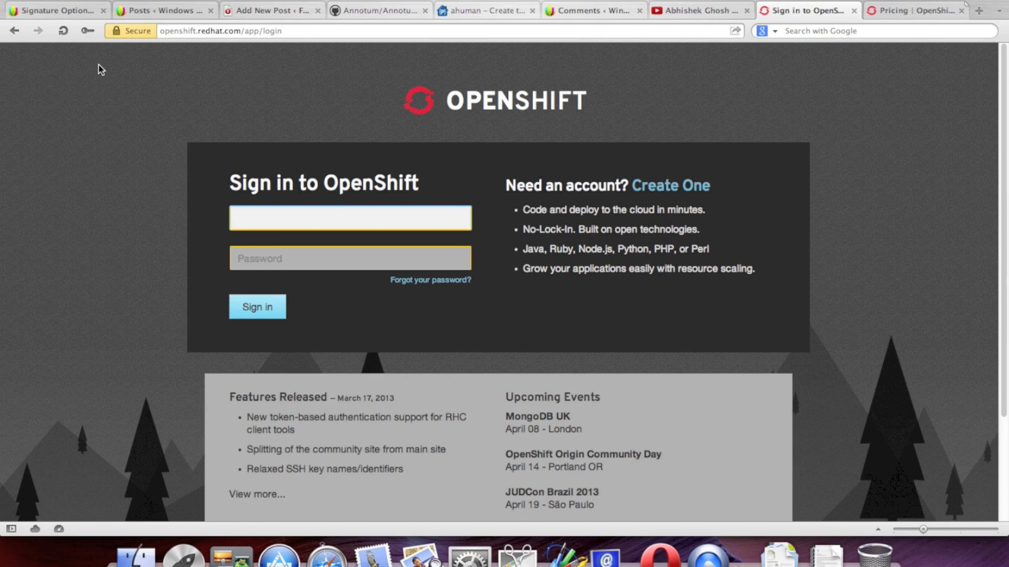
{"action": "left_click", "coordinate": [87, 31]}
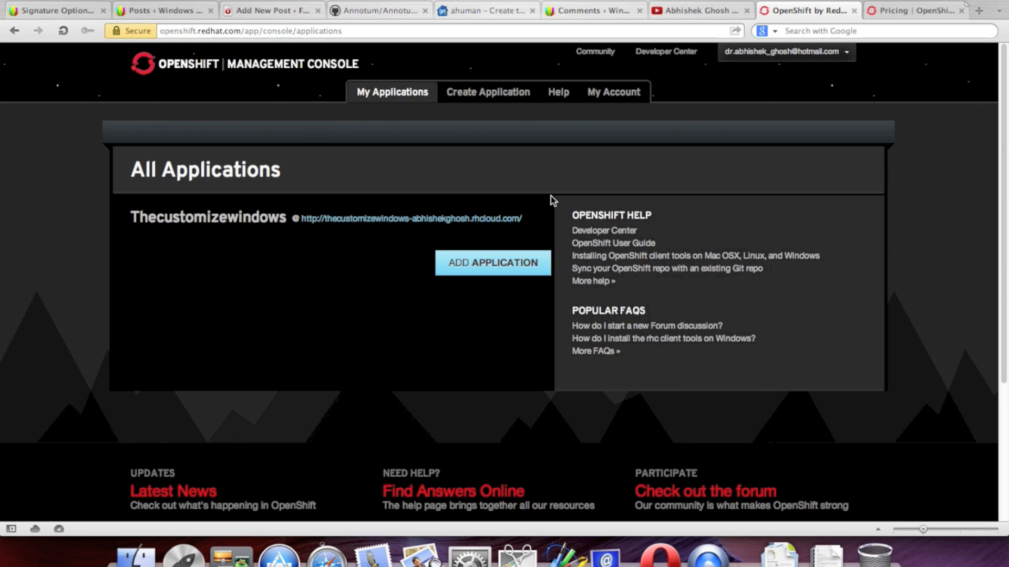
Step: Open the Thecustomizewindows app's URL in a background tab and switch to it
{"action": "right_click", "coordinate": [424, 220]}
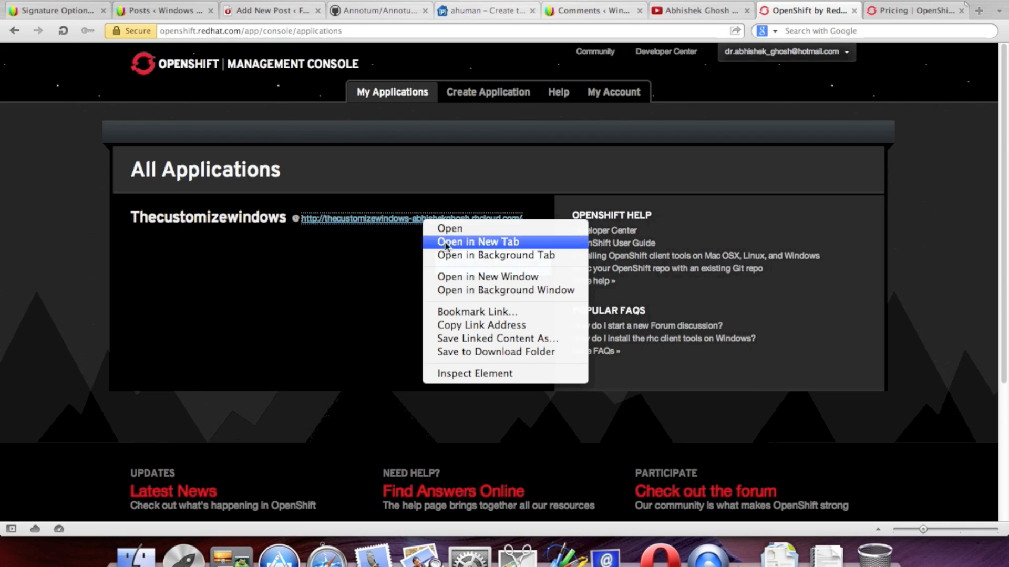
{"action": "left_click", "coordinate": [478, 255]}
{"action": "left_click", "coordinate": [908, 13]}
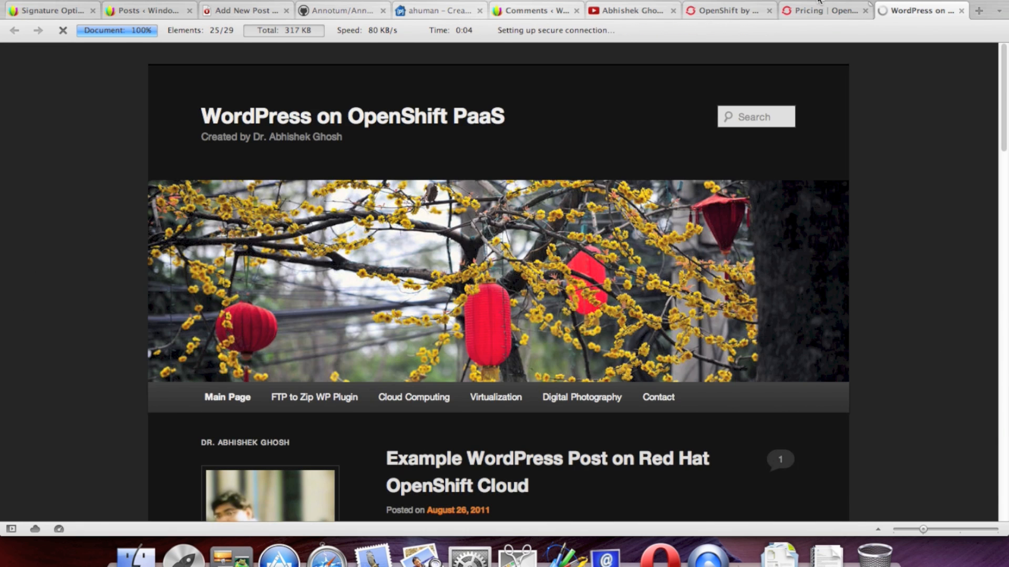
Step: Open the site's OpenShift installation guide link in a background tab
{"action": "scroll", "coordinate": [886, 166], "scroll_direction": "down", "scroll_amount": 10}
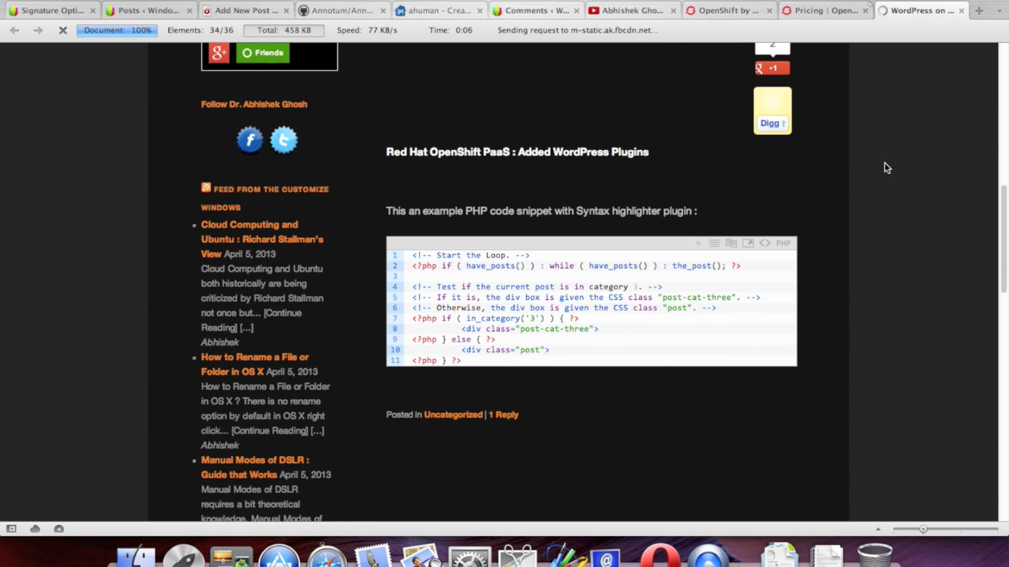
{"action": "scroll", "coordinate": [849, 249], "scroll_direction": "up", "scroll_amount": 10}
{"action": "scroll", "coordinate": [849, 250], "scroll_direction": "down", "scroll_amount": 8}
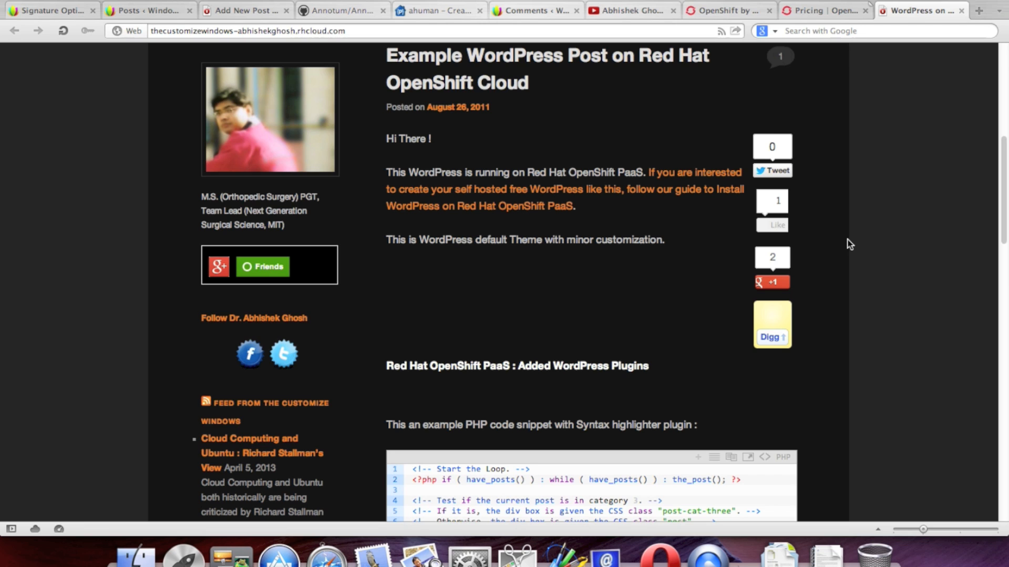
{"action": "right_click", "coordinate": [641, 193]}
{"action": "left_click", "coordinate": [677, 222]}
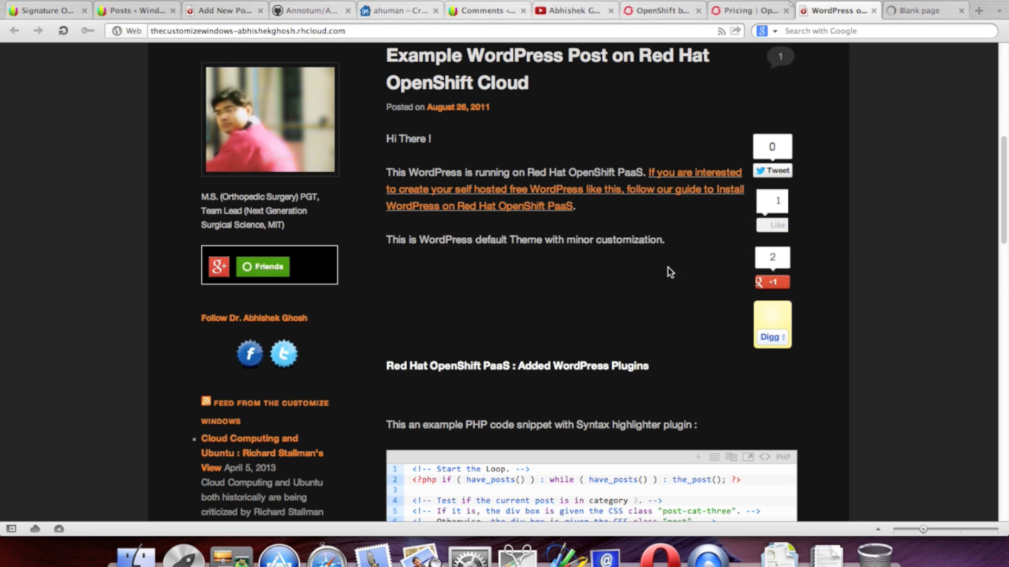
Step: Try the site's search box, then scroll through the posts down to the example PHP snippet
{"action": "scroll", "coordinate": [689, 272], "scroll_direction": "up", "scroll_amount": 8}
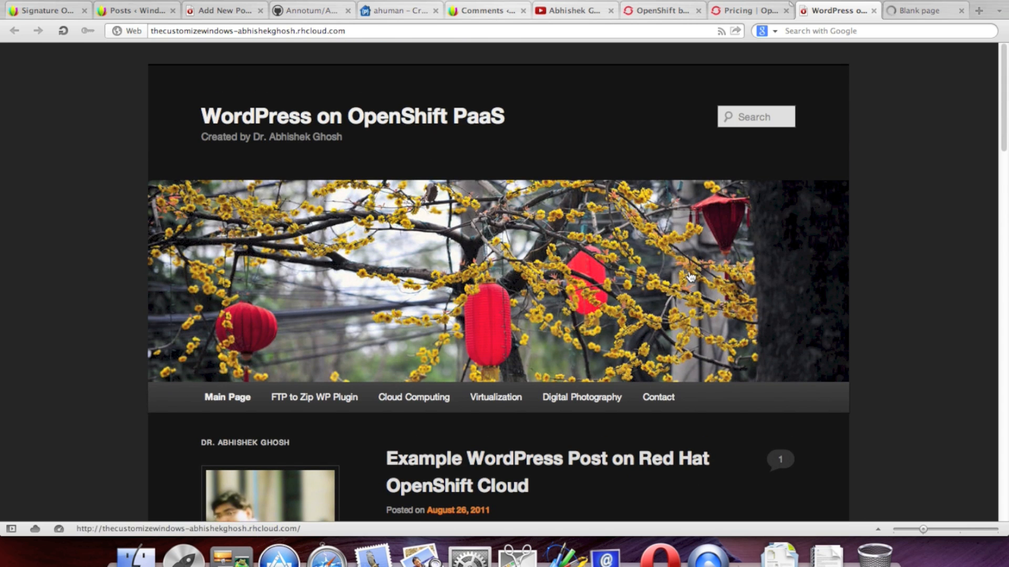
{"action": "left_click", "coordinate": [750, 117]}
{"action": "left_click", "coordinate": [865, 162]}
{"action": "scroll", "coordinate": [879, 166], "scroll_direction": "down", "scroll_amount": 3}
{"action": "scroll", "coordinate": [881, 171], "scroll_direction": "down", "scroll_amount": 10}
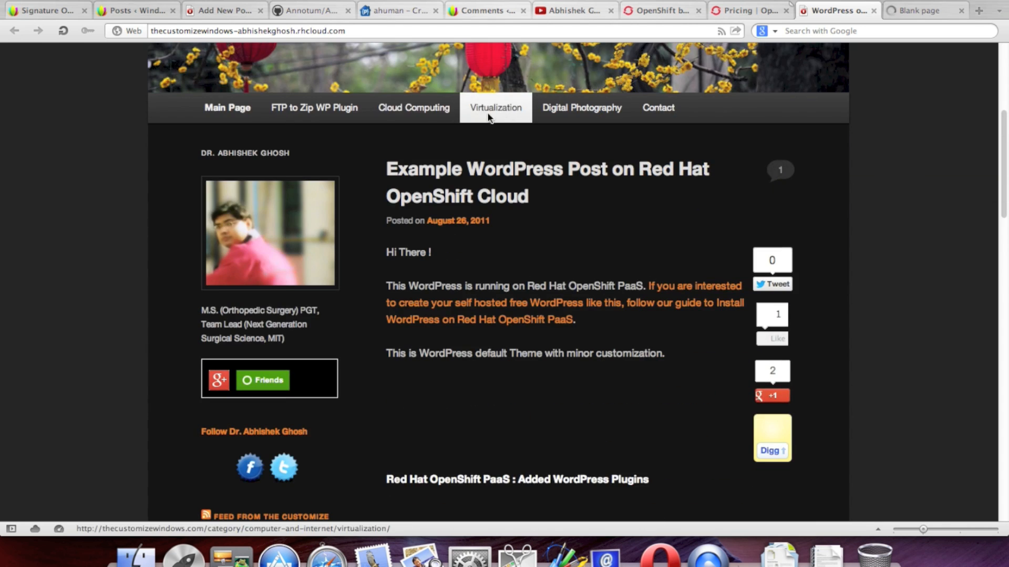
{"action": "scroll", "coordinate": [861, 163], "scroll_direction": "down", "scroll_amount": 15}
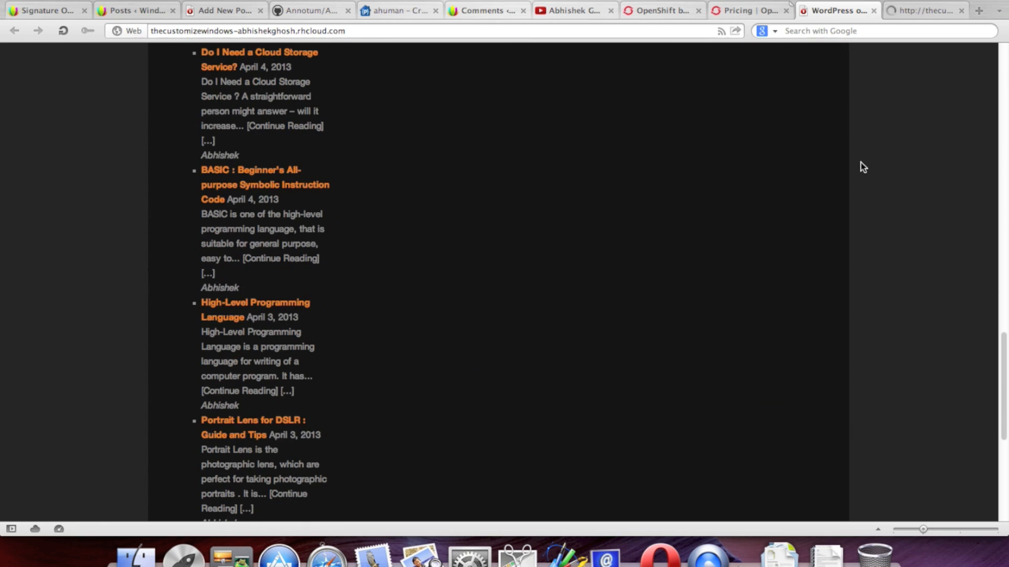
{"action": "scroll", "coordinate": [860, 162], "scroll_direction": "up", "scroll_amount": 20}
{"action": "scroll", "coordinate": [861, 162], "scroll_direction": "down", "scroll_amount": 9}
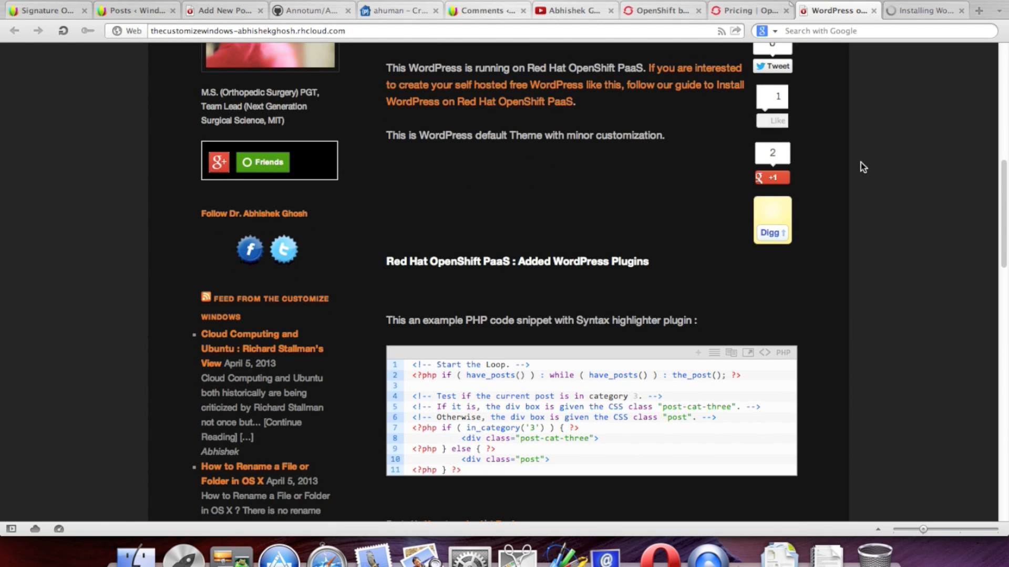
{"action": "scroll", "coordinate": [861, 162], "scroll_direction": "down", "scroll_amount": 9}
{"action": "scroll", "coordinate": [860, 162], "scroll_direction": "up", "scroll_amount": 3}
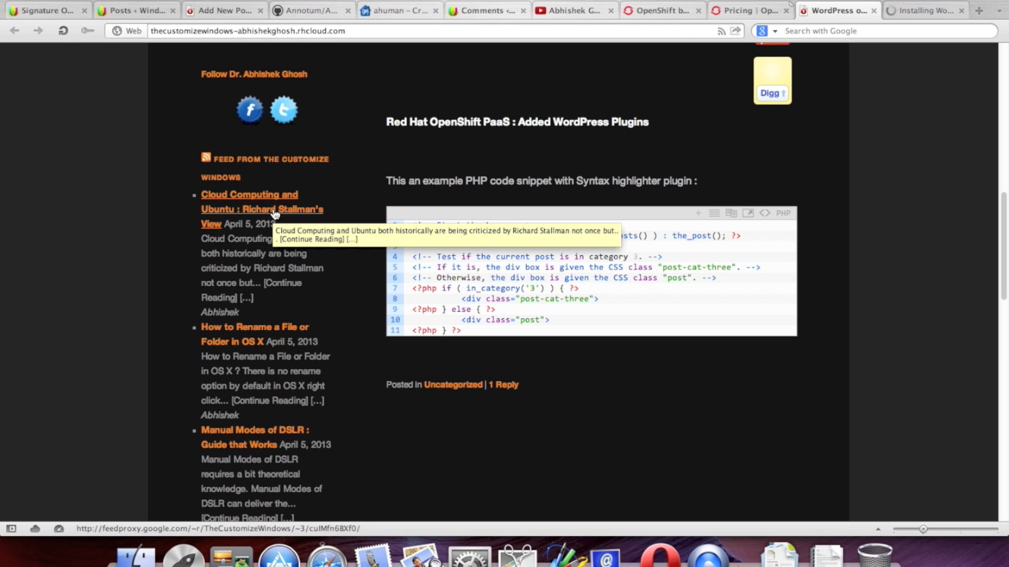
{"action": "scroll", "coordinate": [898, 247], "scroll_direction": "down", "scroll_amount": 5}
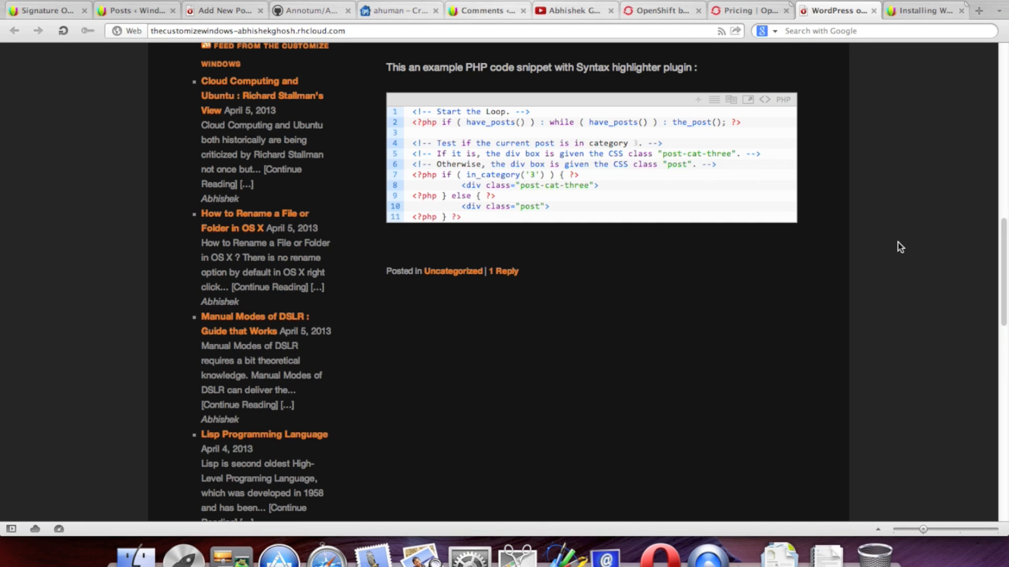
{"action": "scroll", "coordinate": [900, 247], "scroll_direction": "down", "scroll_amount": 15}
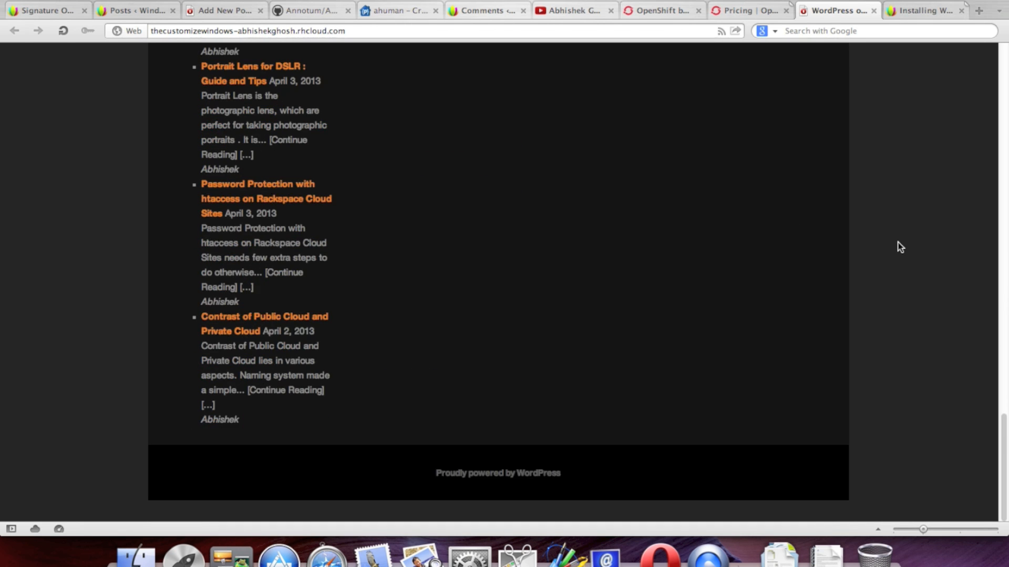
{"action": "scroll", "coordinate": [900, 247], "scroll_direction": "up", "scroll_amount": 20}
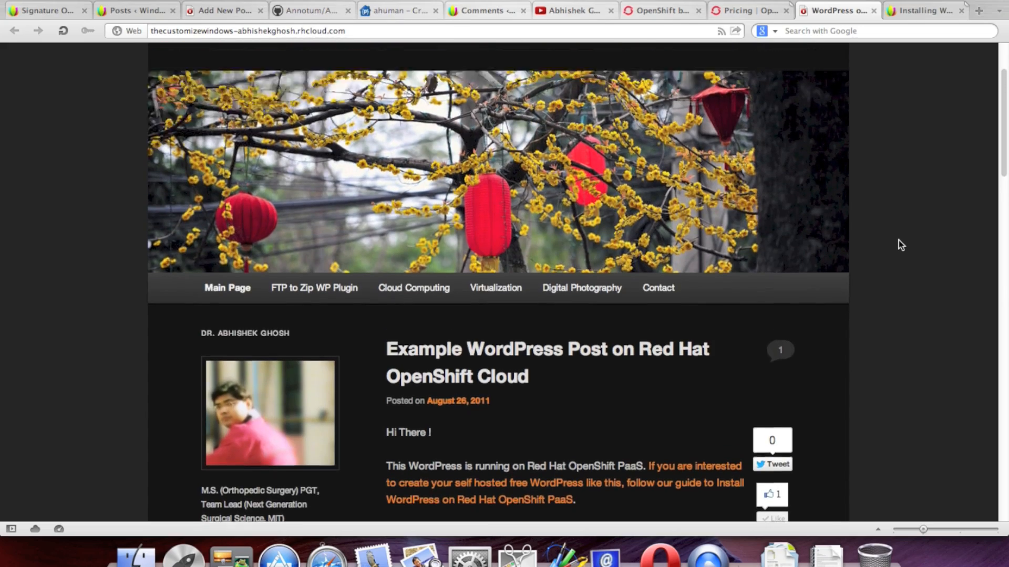
{"action": "scroll", "coordinate": [899, 243], "scroll_direction": "up", "scroll_amount": 5}
{"action": "left_click", "coordinate": [148, 0]}
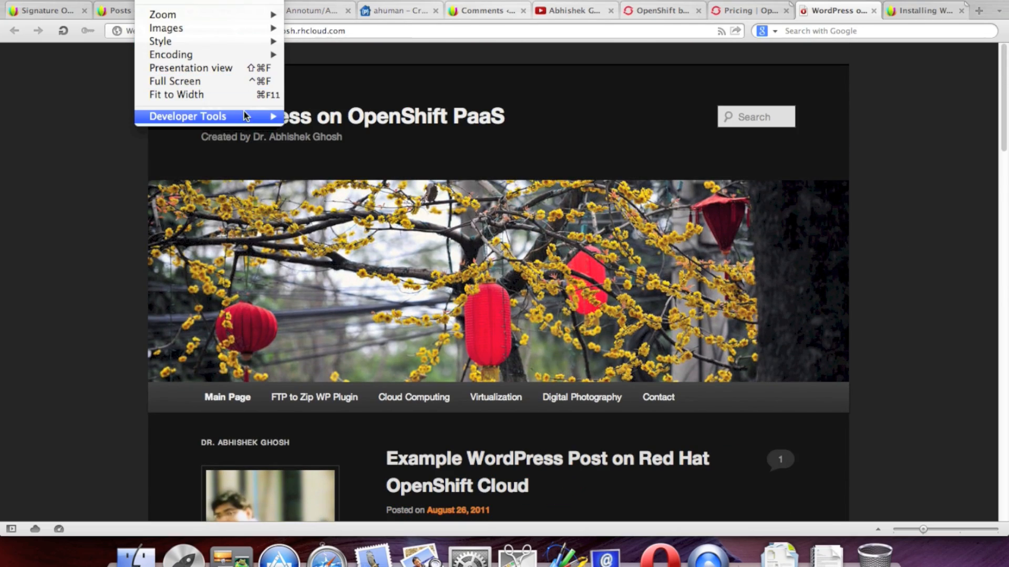
Step: View the home page's HTML source through Developer Tools, scroll to the closing html tag, and close it
{"action": "mouse_move", "coordinate": [247, 117]}
{"action": "left_click", "coordinate": [323, 117]}
{"action": "scroll", "coordinate": [669, 244], "scroll_direction": "down", "scroll_amount": 15}
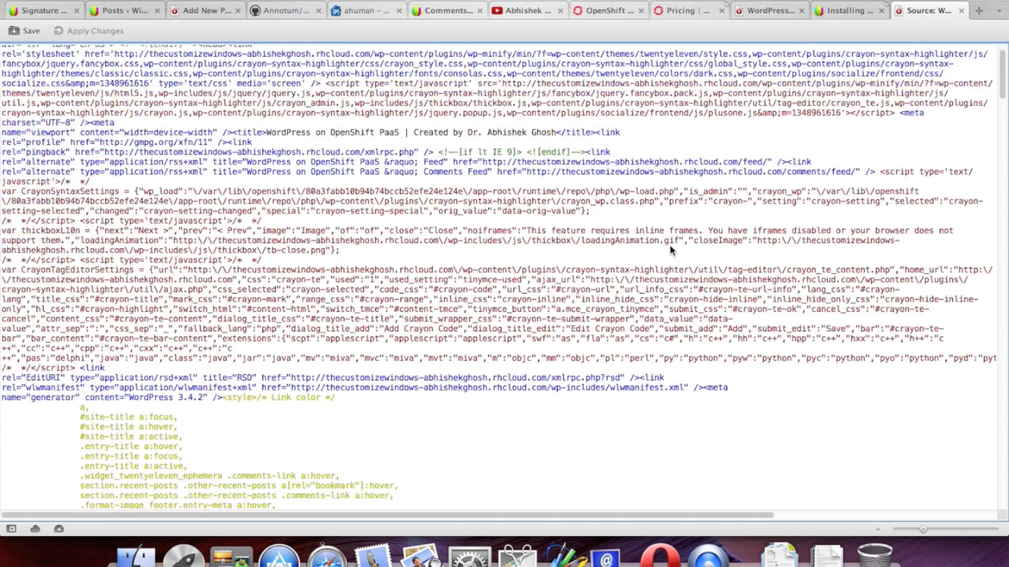
{"action": "scroll", "coordinate": [669, 245], "scroll_direction": "down", "scroll_amount": 20}
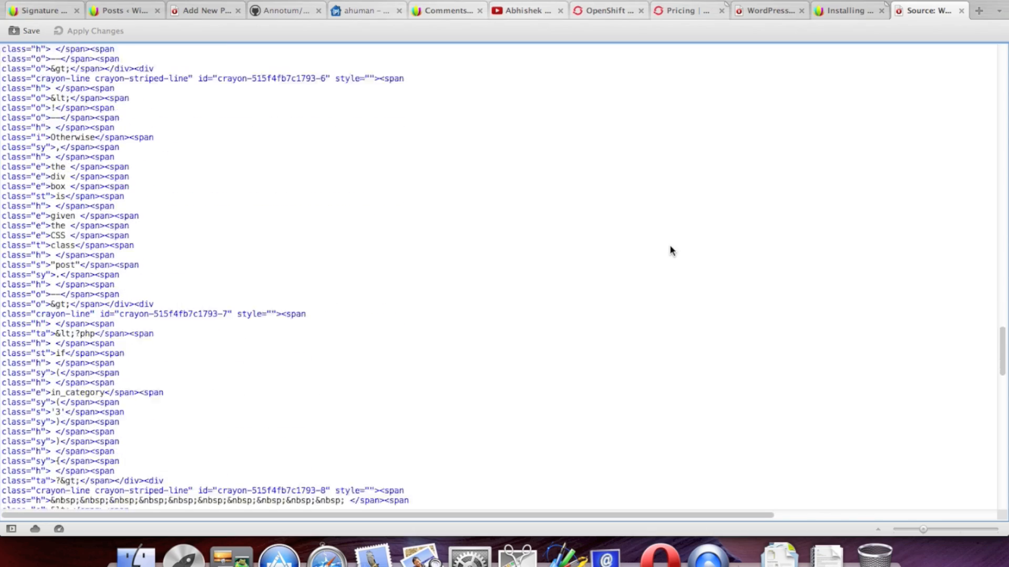
{"action": "scroll", "coordinate": [669, 245], "scroll_direction": "down", "scroll_amount": 10}
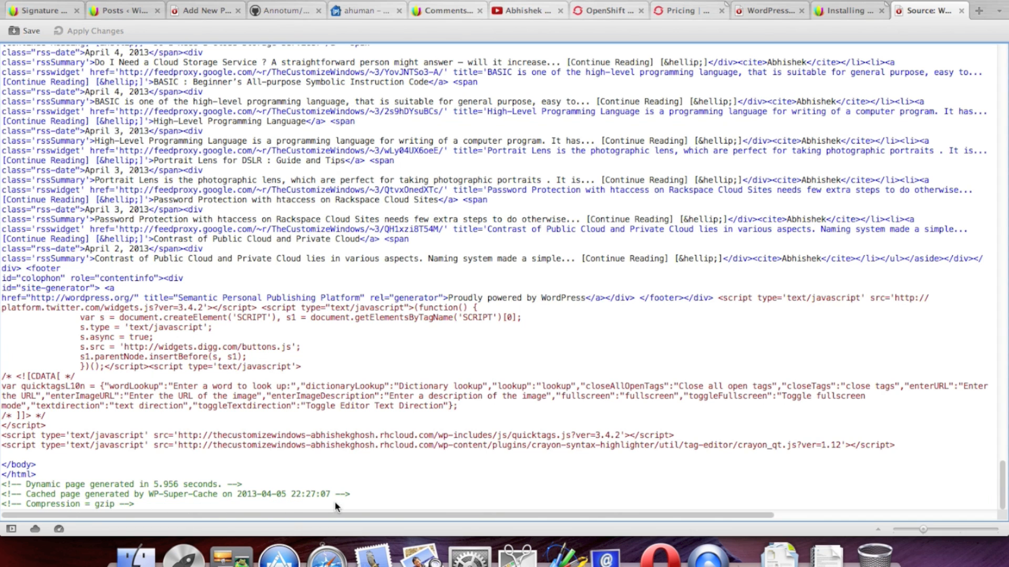
{"action": "left_click", "coordinate": [962, 11]}
Step: Skim the installation guide article, then return to the 'WordPress o…' live site tab
{"action": "left_click", "coordinate": [918, 15]}
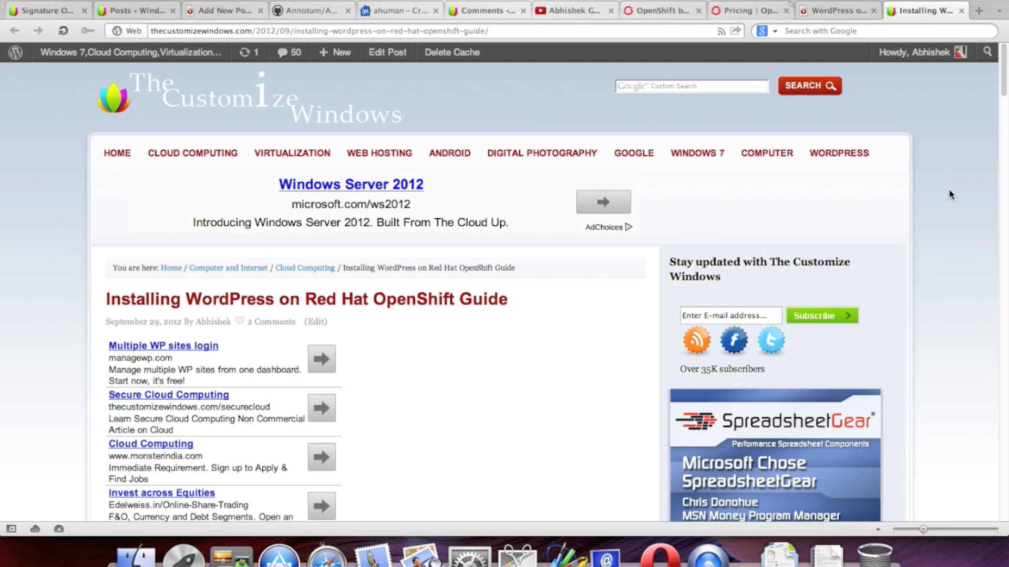
{"action": "scroll", "coordinate": [952, 242], "scroll_direction": "down", "scroll_amount": 5}
{"action": "scroll", "coordinate": [953, 254], "scroll_direction": "up", "scroll_amount": 5}
{"action": "scroll", "coordinate": [954, 248], "scroll_direction": "down", "scroll_amount": 10}
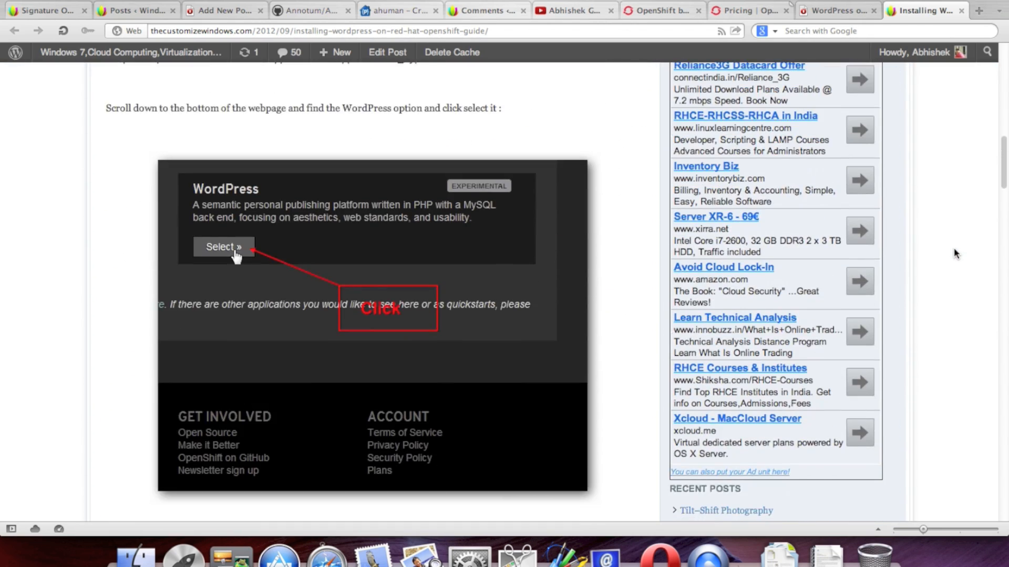
{"action": "scroll", "coordinate": [953, 254], "scroll_direction": "down", "scroll_amount": 15}
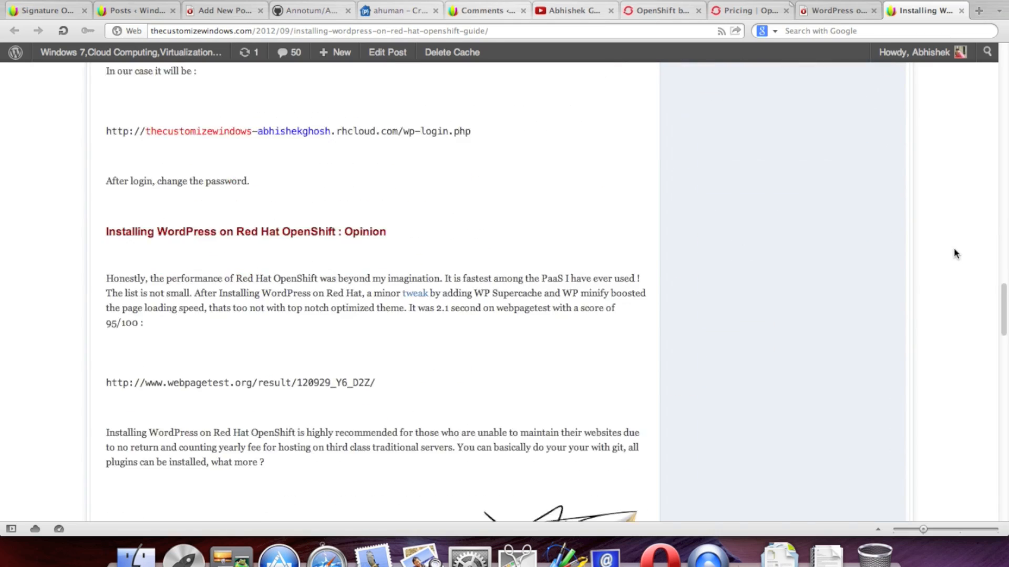
{"action": "scroll", "coordinate": [954, 250], "scroll_direction": "down", "scroll_amount": 10}
{"action": "scroll", "coordinate": [952, 252], "scroll_direction": "up", "scroll_amount": 18}
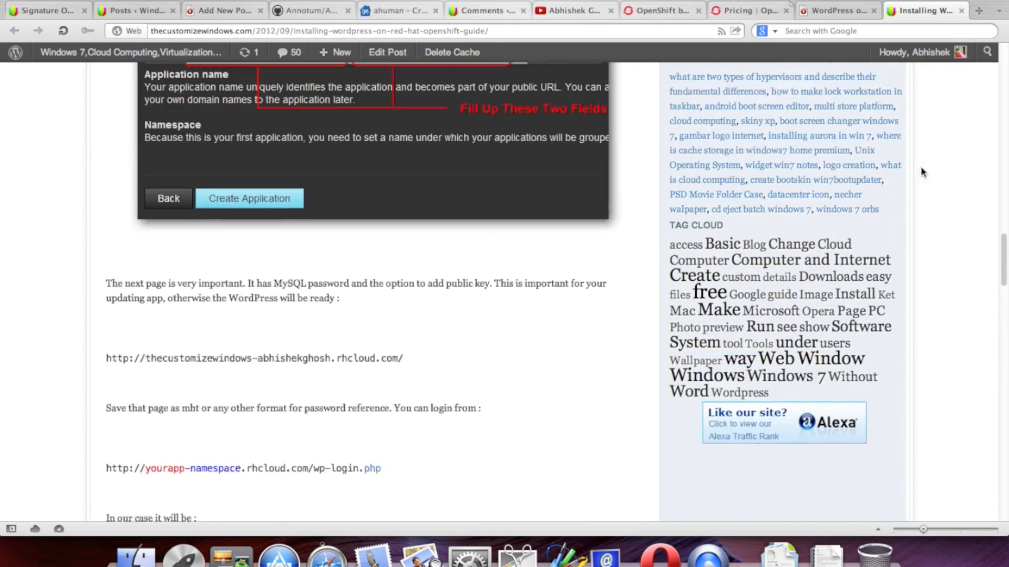
{"action": "scroll", "coordinate": [920, 166], "scroll_direction": "up", "scroll_amount": 2}
{"action": "left_click", "coordinate": [868, 12]}
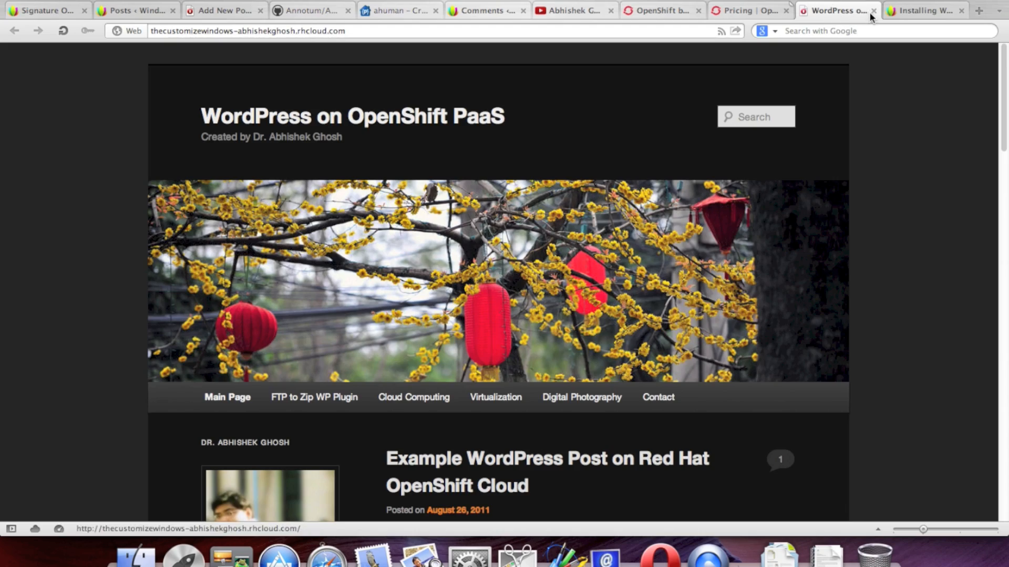
Step: Close the WordPress tab and review the Pricing page's FreeShift free gears and $42/month figures
{"action": "left_click", "coordinate": [872, 11]}
{"action": "left_click", "coordinate": [746, 11]}
{"action": "scroll", "coordinate": [959, 248], "scroll_direction": "down", "scroll_amount": 1}
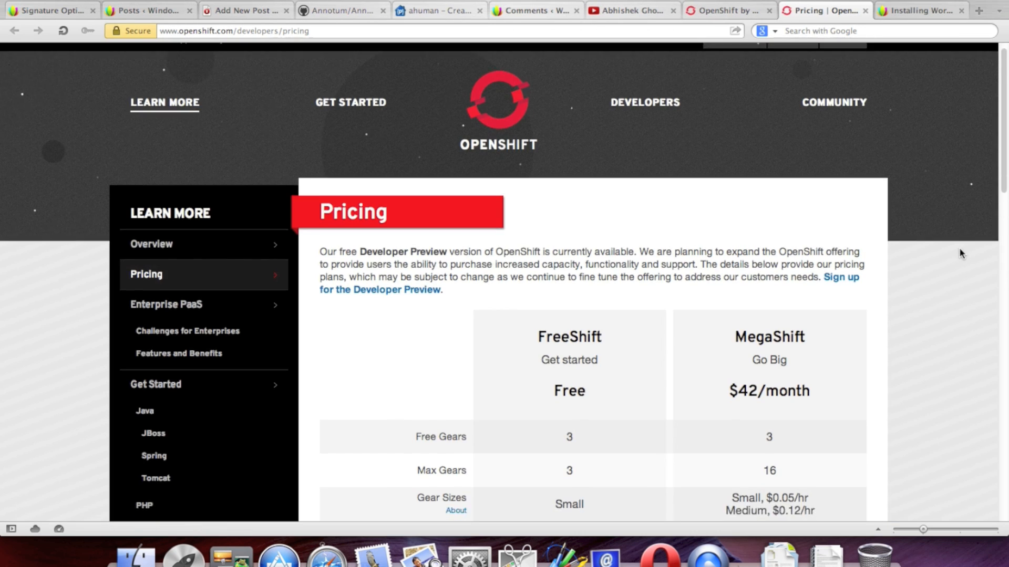
{"action": "scroll", "coordinate": [959, 247], "scroll_direction": "down", "scroll_amount": 4}
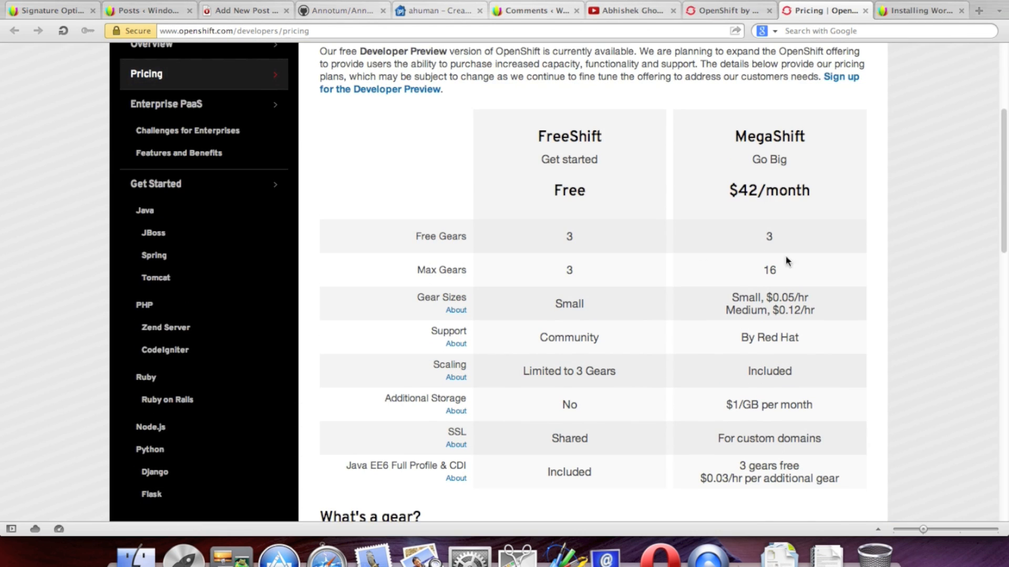
{"action": "left_click_drag", "start_coordinate": [547, 239], "coordinate": [592, 239]}
{"action": "scroll", "coordinate": [636, 260], "scroll_direction": "up", "scroll_amount": 2}
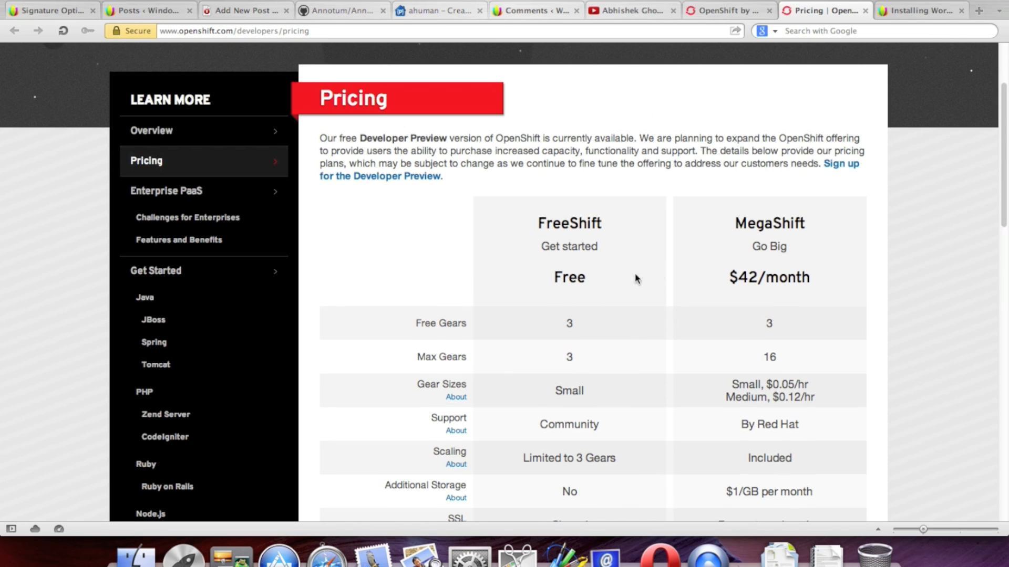
{"action": "left_click_drag", "start_coordinate": [721, 276], "coordinate": [847, 275]}
{"action": "left_click", "coordinate": [845, 277]}
{"action": "scroll", "coordinate": [841, 278], "scroll_direction": "down", "scroll_amount": 2}
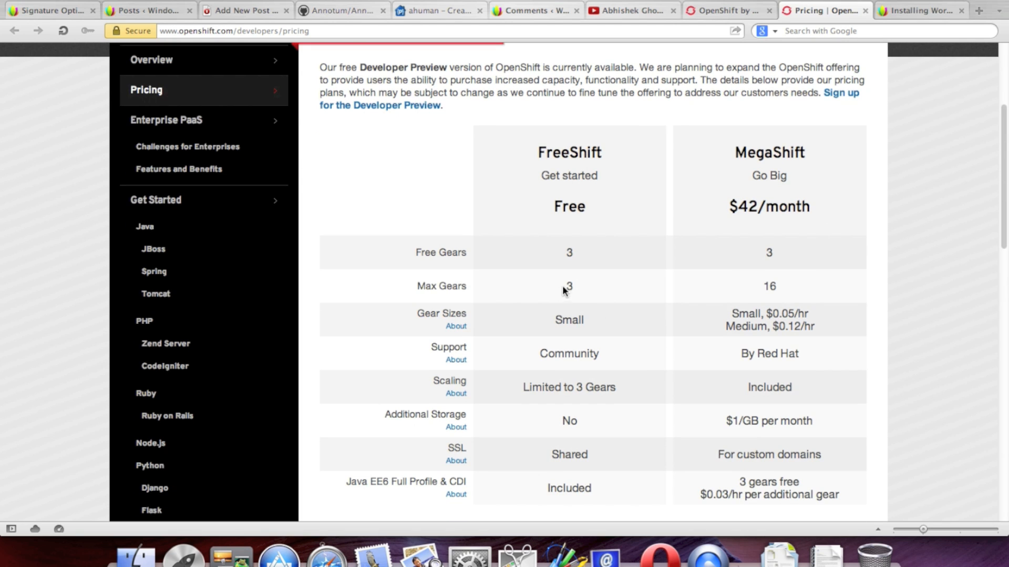
{"action": "scroll", "coordinate": [608, 285], "scroll_direction": "down", "scroll_amount": 2}
Step: Open the Gear Sizes and Support About links in background tabs
{"action": "left_click", "coordinate": [602, 257]}
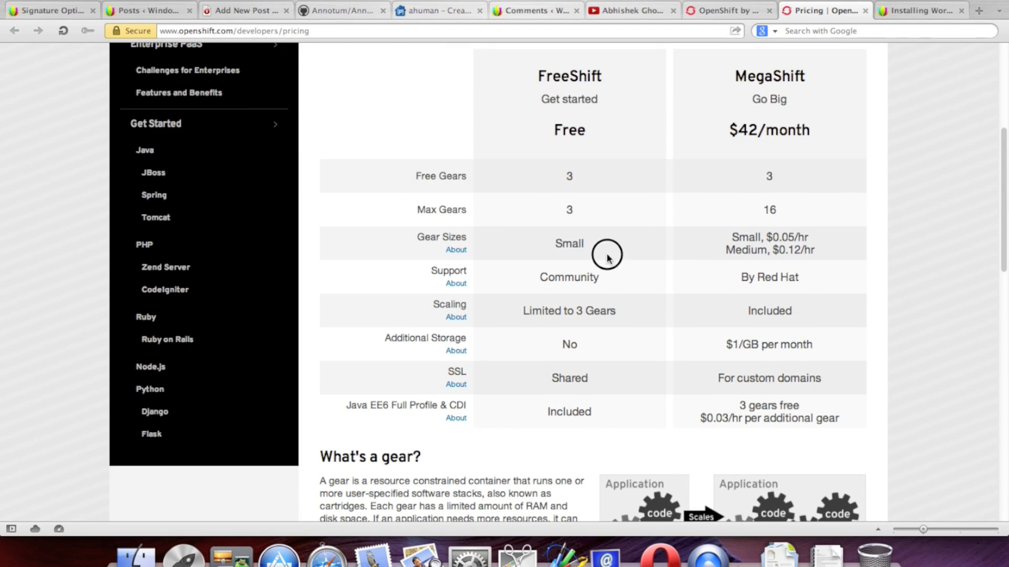
{"action": "right_click", "coordinate": [455, 251]}
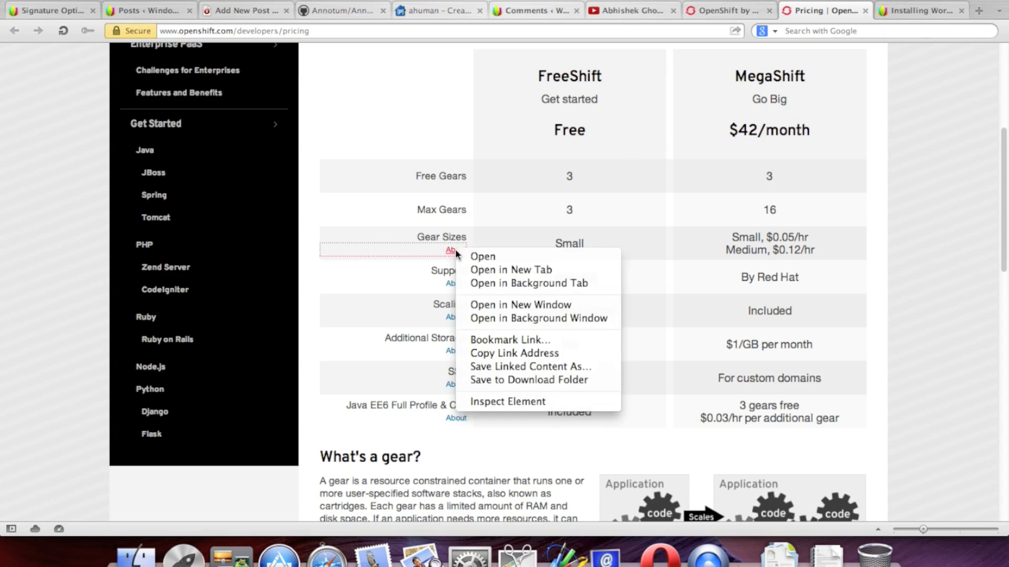
{"action": "left_click", "coordinate": [495, 284]}
{"action": "scroll", "coordinate": [654, 286], "scroll_direction": "down", "scroll_amount": 3}
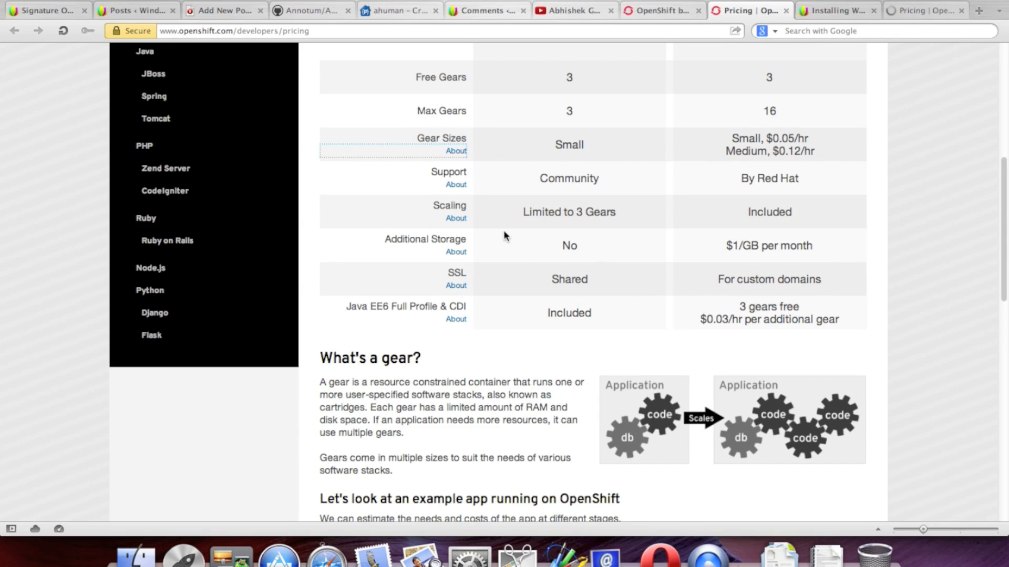
{"action": "scroll", "coordinate": [735, 200], "scroll_direction": "up", "scroll_amount": 3}
{"action": "scroll", "coordinate": [764, 192], "scroll_direction": "down", "scroll_amount": 2}
{"action": "scroll", "coordinate": [764, 193], "scroll_direction": "down", "scroll_amount": 2}
{"action": "right_click", "coordinate": [458, 154]}
{"action": "left_click", "coordinate": [522, 189]}
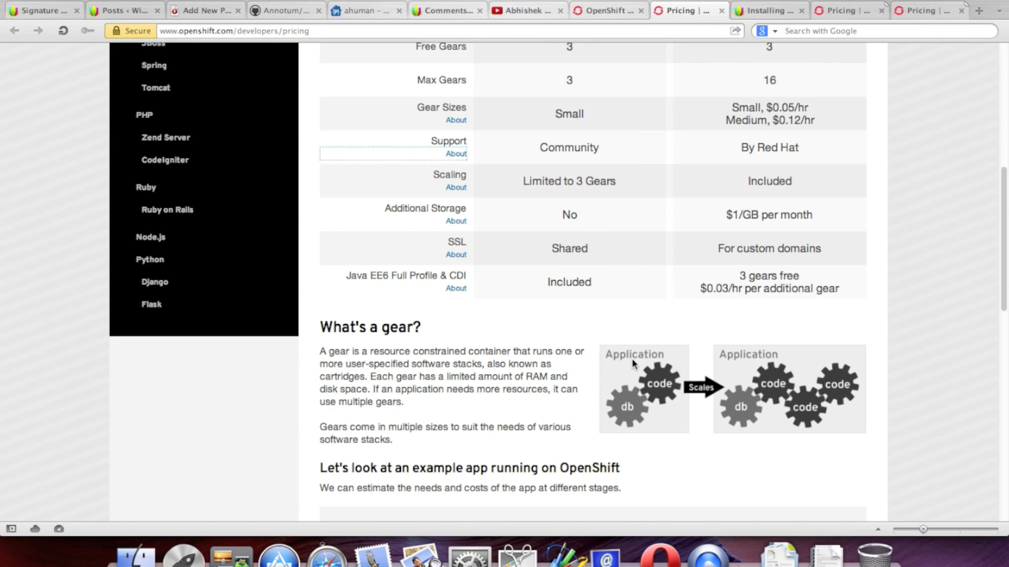
Step: Read through the 'What's a gear?' heading and its definition paragraph
{"action": "scroll", "coordinate": [501, 370], "scroll_direction": "down", "scroll_amount": 2}
{"action": "left_click_drag", "start_coordinate": [310, 293], "coordinate": [449, 285]}
{"action": "left_click", "coordinate": [502, 290]}
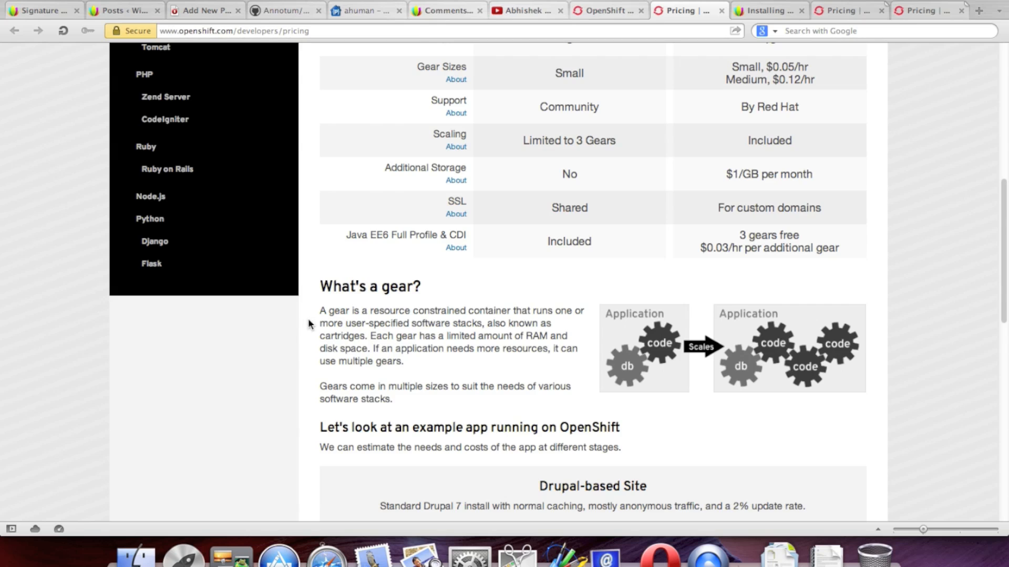
{"action": "left_click_drag", "start_coordinate": [319, 324], "coordinate": [535, 310]}
{"action": "left_click_drag", "start_coordinate": [292, 311], "coordinate": [500, 373]}
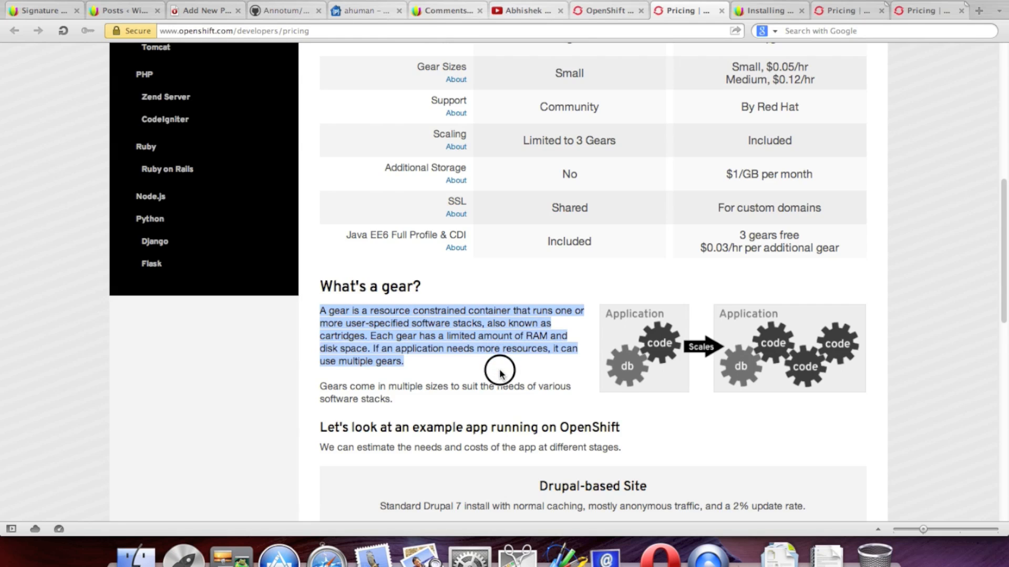
{"action": "left_click", "coordinate": [525, 379]}
{"action": "scroll", "coordinate": [594, 408], "scroll_direction": "down", "scroll_amount": 5}
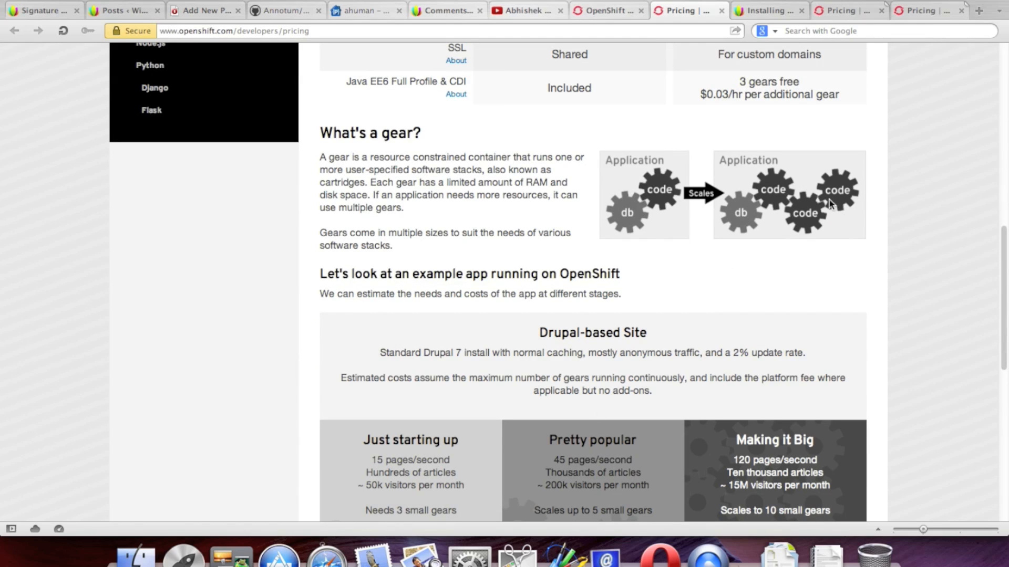
{"action": "scroll", "coordinate": [954, 286], "scroll_direction": "down", "scroll_amount": 8}
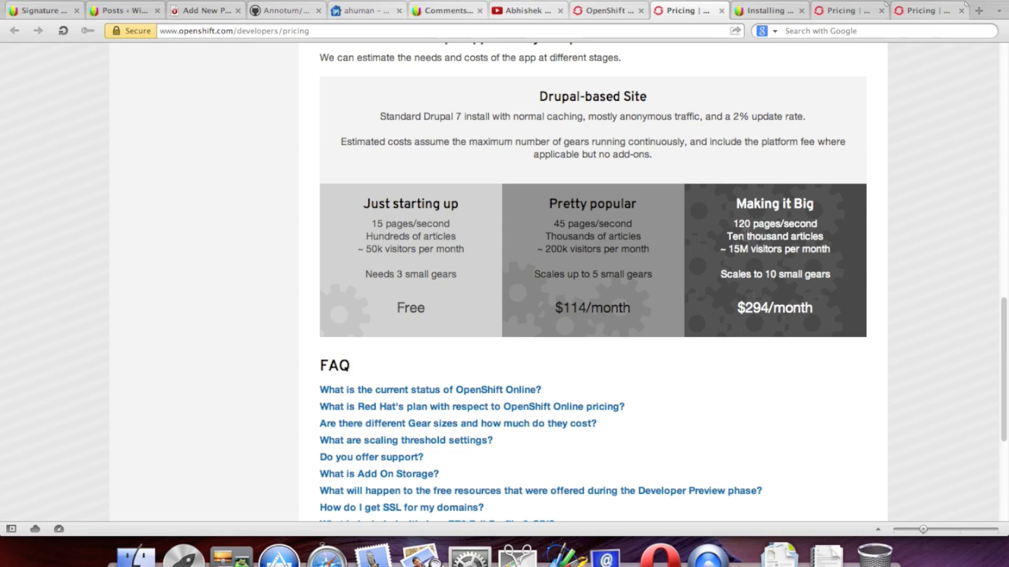
Step: Review the Making it Big tier: ten thousand articles and 15M visitors per month
{"action": "left_click_drag", "start_coordinate": [728, 237], "coordinate": [800, 266]}
{"action": "left_click", "coordinate": [800, 266]}
{"action": "left_click_drag", "start_coordinate": [732, 250], "coordinate": [840, 250]}
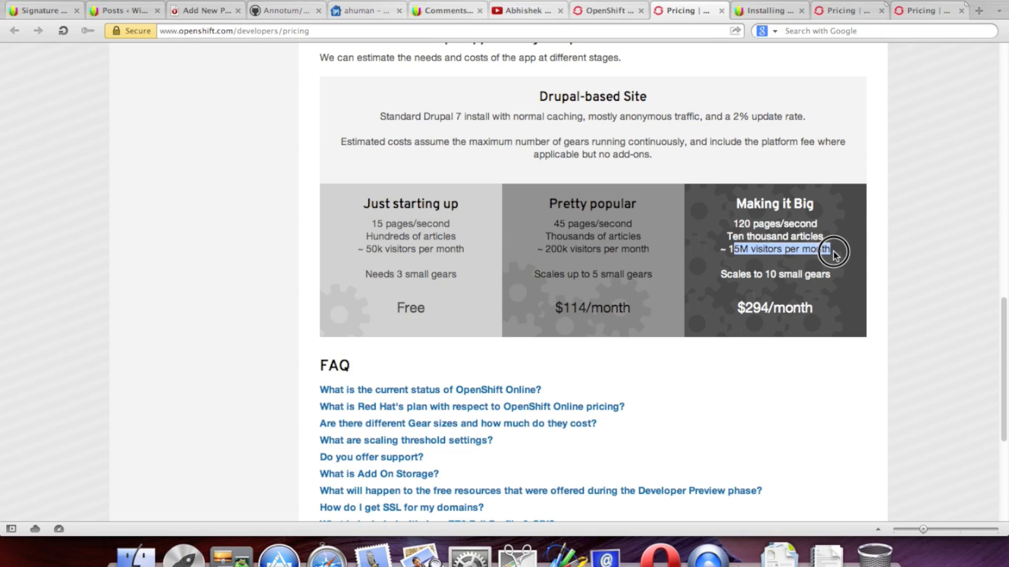
{"action": "left_click", "coordinate": [845, 252]}
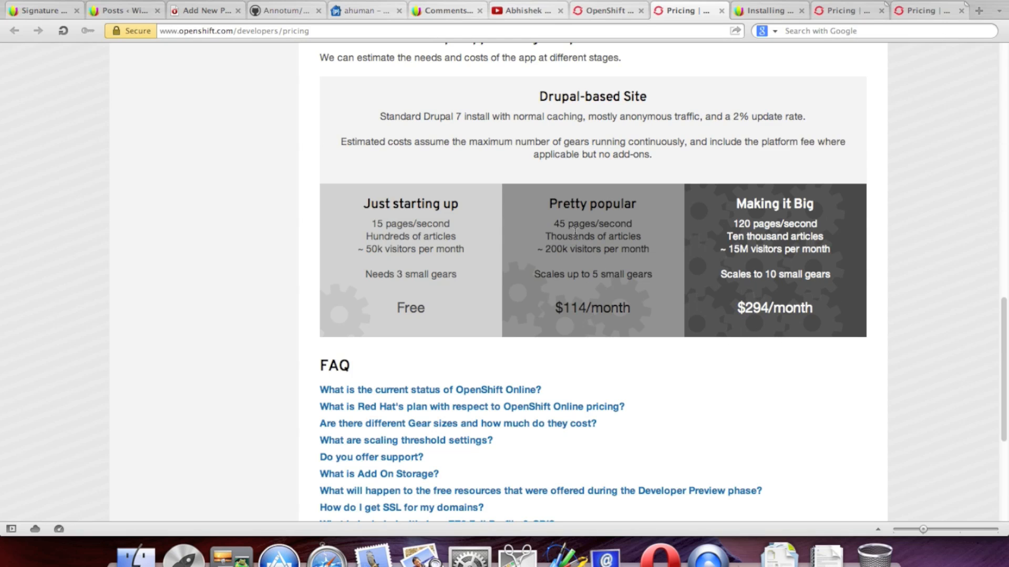
{"action": "left_click_drag", "start_coordinate": [738, 202], "coordinate": [834, 210]}
{"action": "left_click", "coordinate": [953, 283]}
Step: Review the Just starting up tier details, including 50k visitors per month
{"action": "left_click_drag", "start_coordinate": [354, 204], "coordinate": [472, 346]}
{"action": "left_click_drag", "start_coordinate": [366, 251], "coordinate": [472, 250]}
{"action": "left_click", "coordinate": [469, 248]}
{"action": "scroll", "coordinate": [950, 235], "scroll_direction": "up", "scroll_amount": 15}
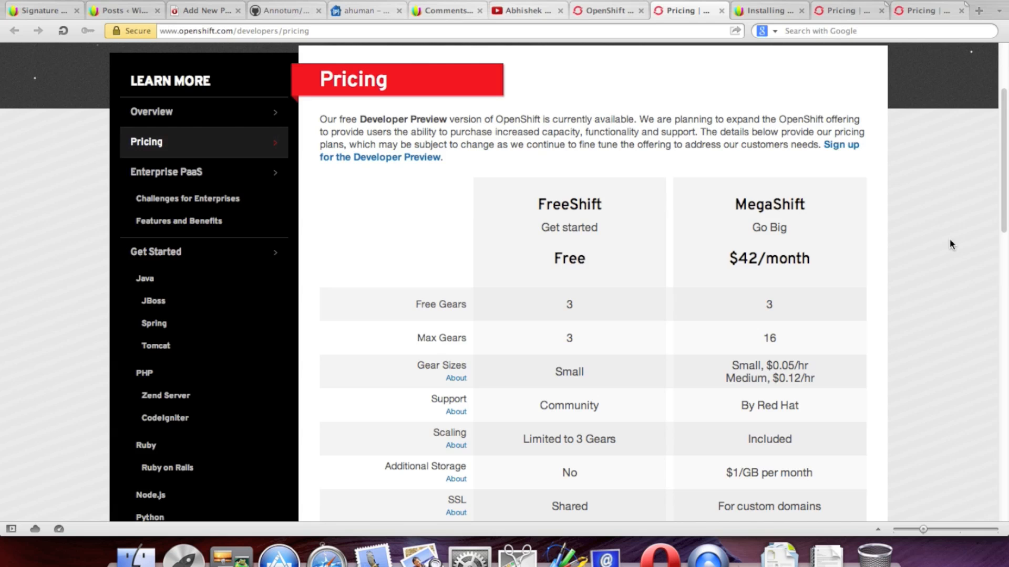
{"action": "scroll", "coordinate": [950, 244], "scroll_direction": "down", "scroll_amount": 15}
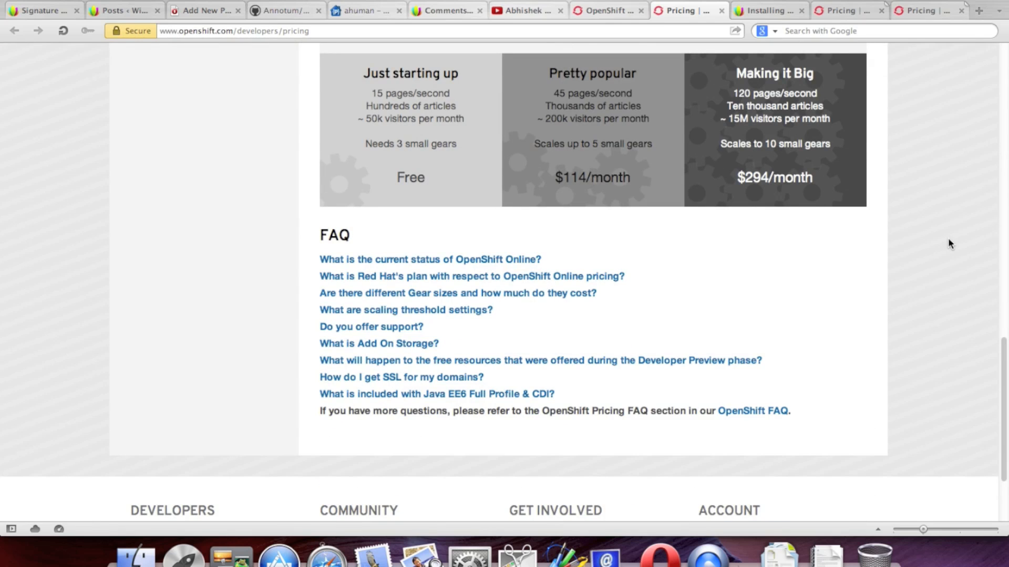
{"action": "scroll", "coordinate": [948, 241], "scroll_direction": "up", "scroll_amount": 15}
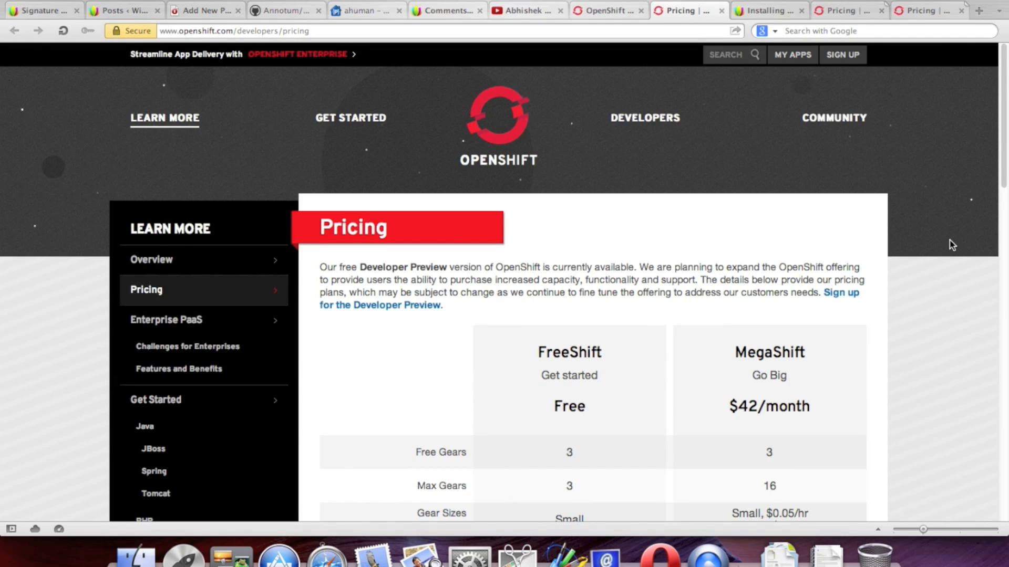
{"action": "scroll", "coordinate": [951, 244], "scroll_direction": "down", "scroll_amount": 2}
{"action": "scroll", "coordinate": [950, 244], "scroll_direction": "down", "scroll_amount": 4}
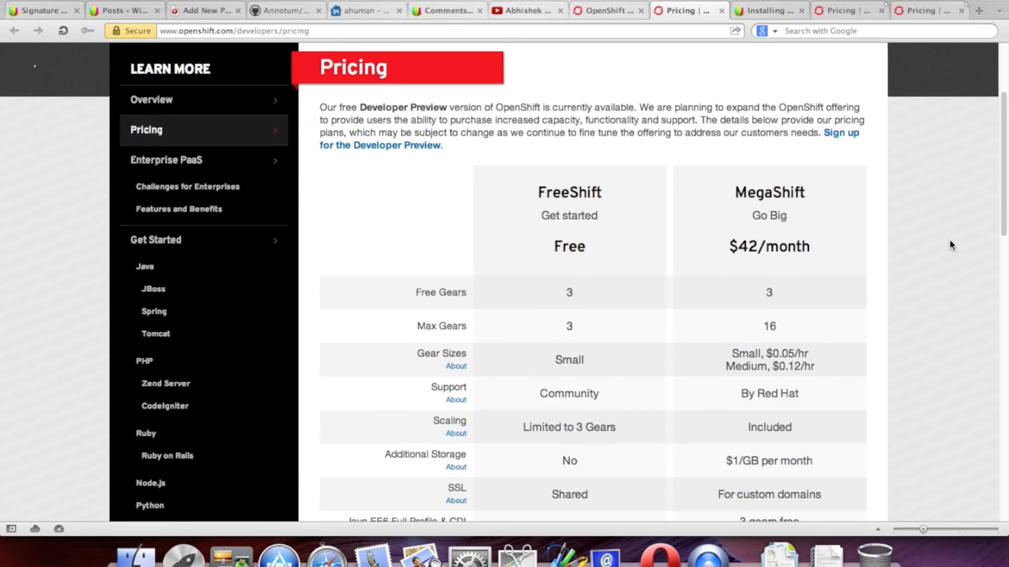
{"action": "scroll", "coordinate": [650, 258], "scroll_direction": "up", "scroll_amount": 6}
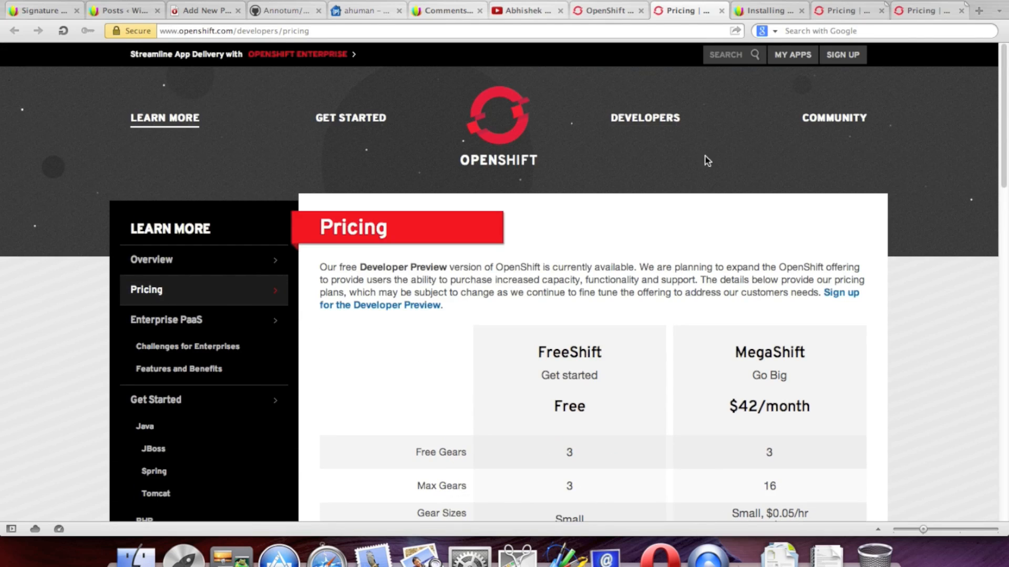
Step: Return to the All Applications list under My Apps and close both leftover Pricing tabs
{"action": "left_click", "coordinate": [792, 56]}
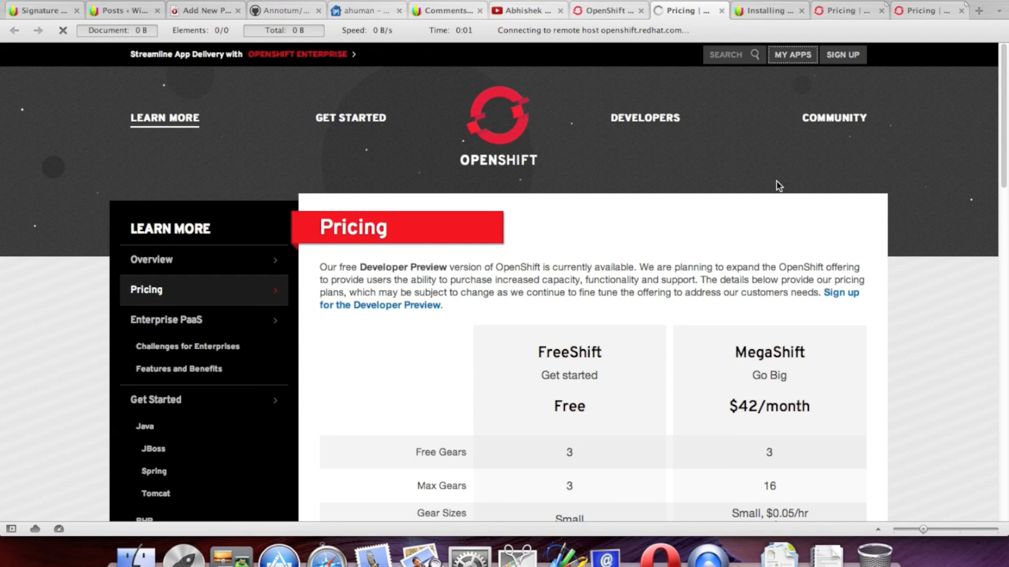
{"action": "left_click", "coordinate": [844, 10]}
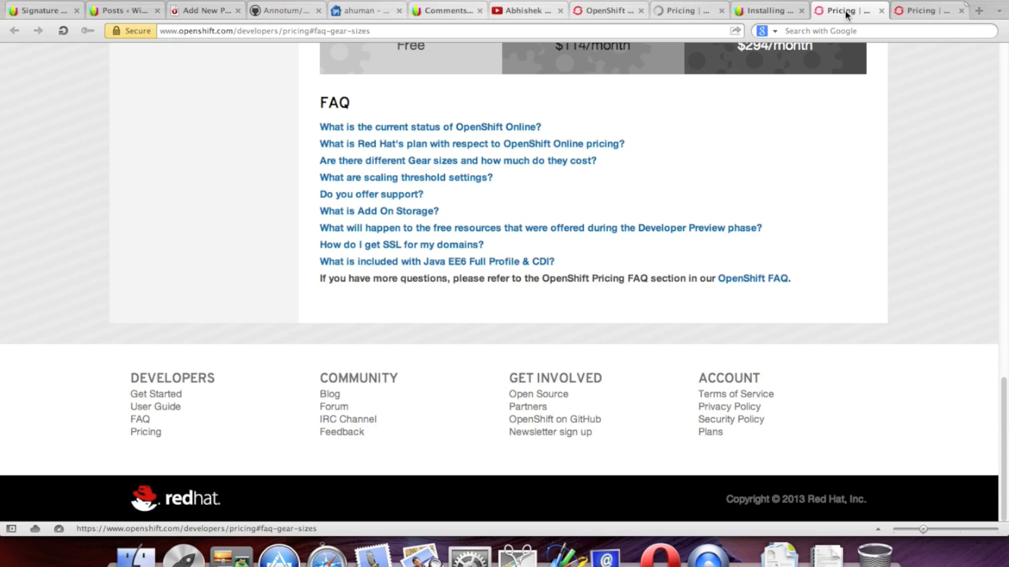
{"action": "left_click", "coordinate": [881, 11]}
{"action": "left_click", "coordinate": [914, 10]}
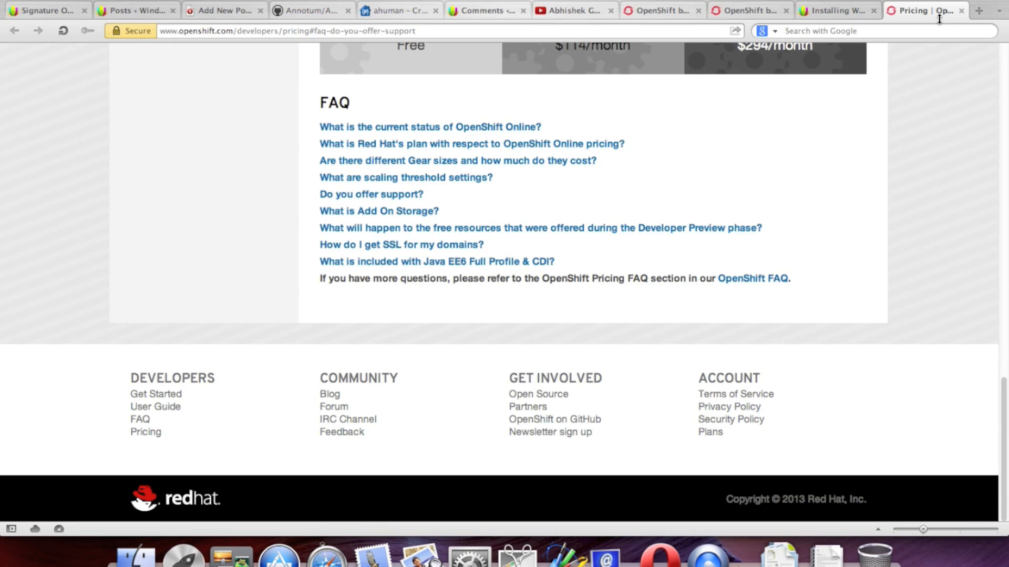
{"action": "left_click", "coordinate": [961, 13]}
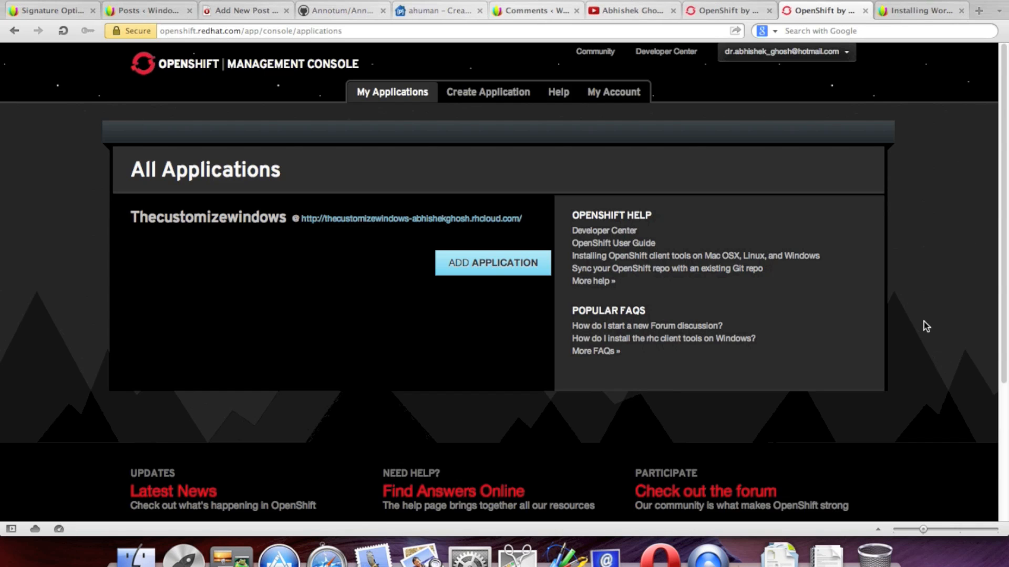
{"action": "left_click", "coordinate": [463, 273]}
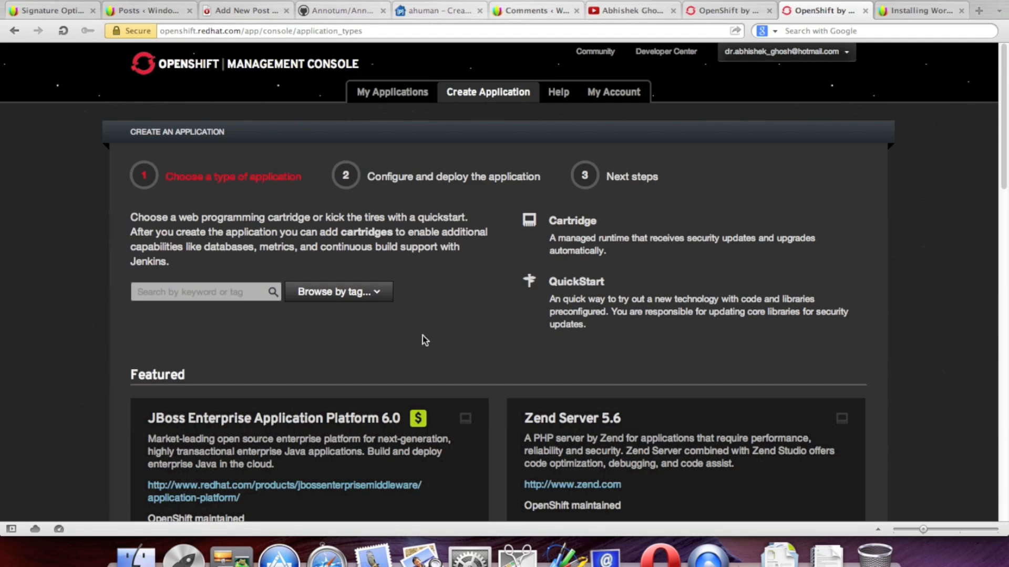
{"action": "scroll", "coordinate": [749, 255], "scroll_direction": "down", "scroll_amount": 5}
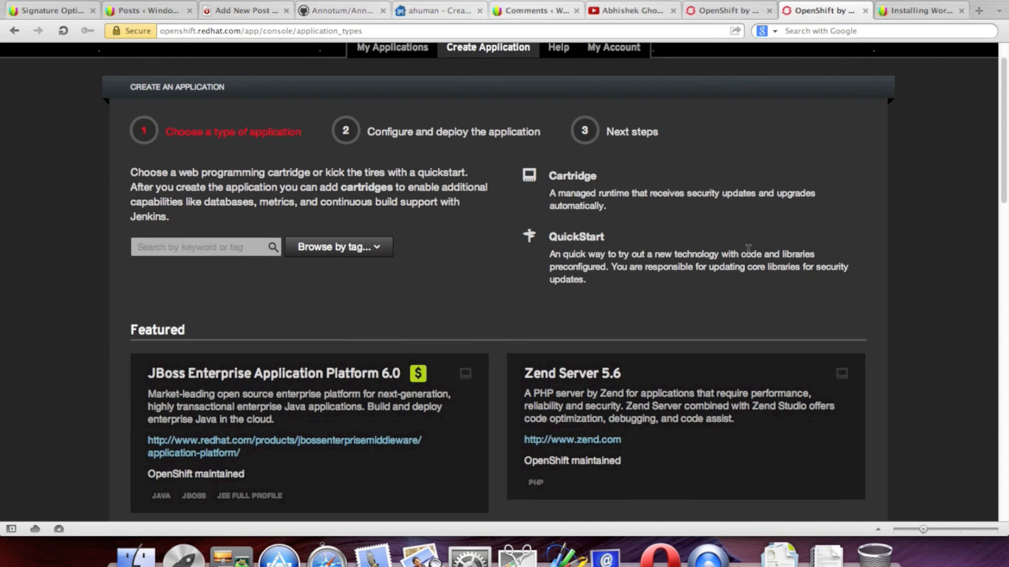
{"action": "scroll", "coordinate": [750, 255], "scroll_direction": "up", "scroll_amount": 2}
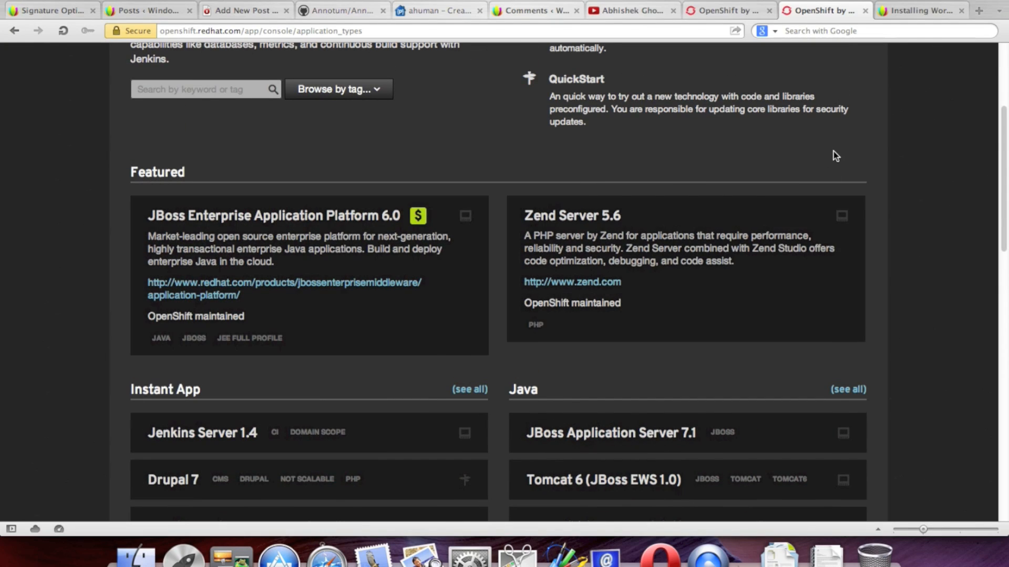
{"action": "scroll", "coordinate": [834, 158], "scroll_direction": "down", "scroll_amount": 3}
{"action": "scroll", "coordinate": [786, 235], "scroll_direction": "down", "scroll_amount": 2}
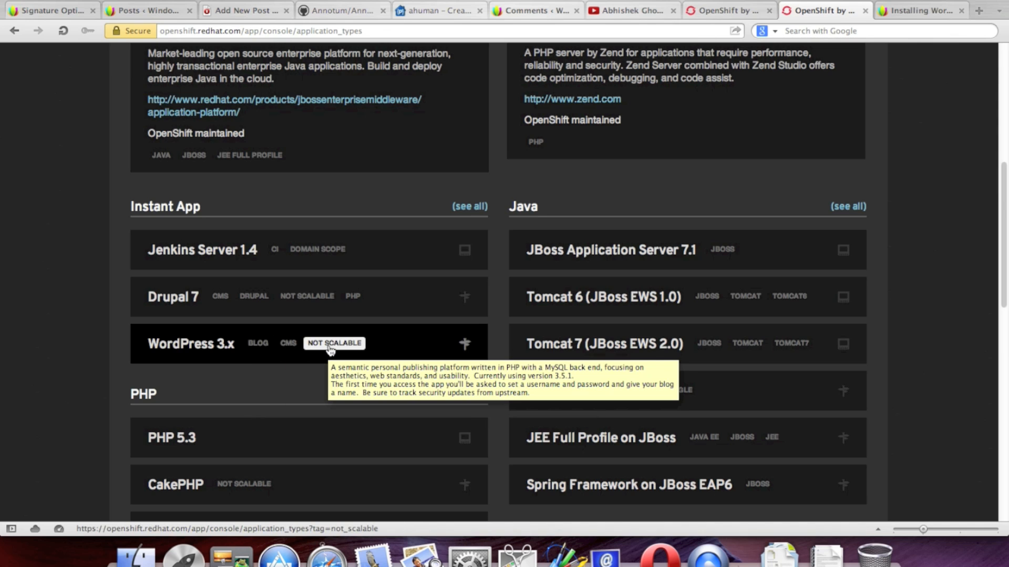
{"action": "scroll", "coordinate": [878, 309], "scroll_direction": "down", "scroll_amount": 2}
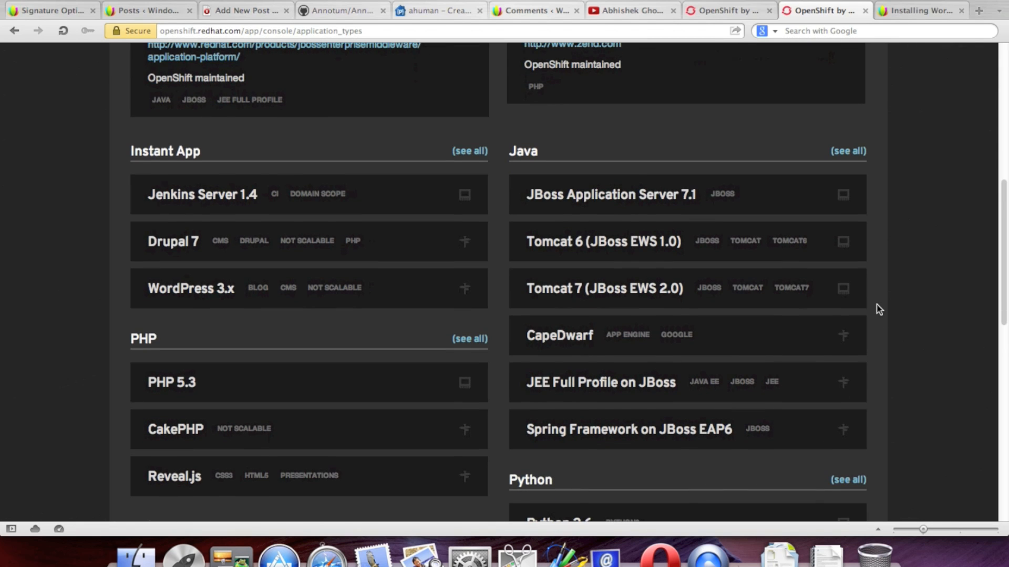
{"action": "scroll", "coordinate": [879, 309], "scroll_direction": "down", "scroll_amount": 3}
{"action": "scroll", "coordinate": [879, 309], "scroll_direction": "down", "scroll_amount": 2}
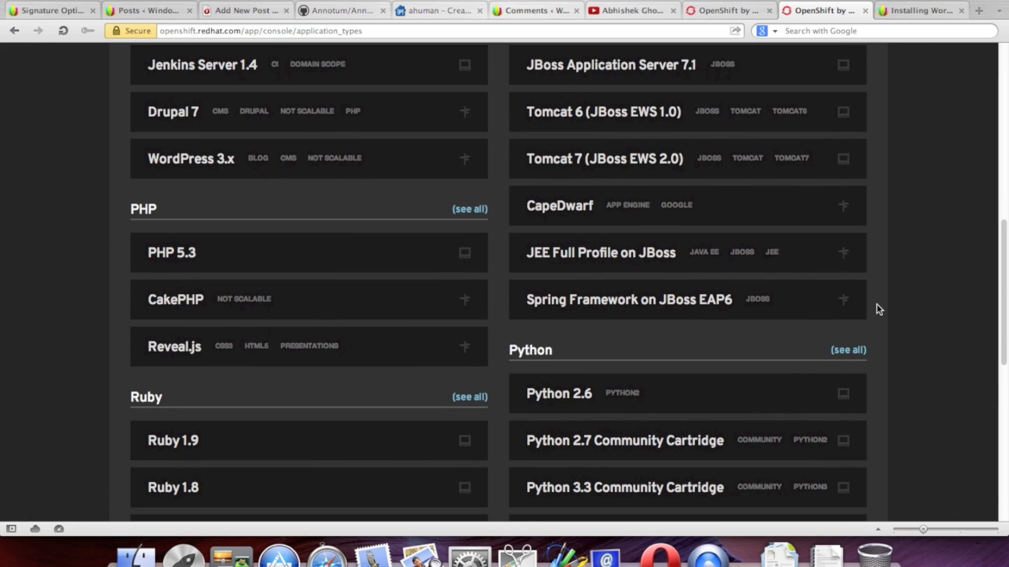
{"action": "scroll", "coordinate": [879, 309], "scroll_direction": "down", "scroll_amount": 3}
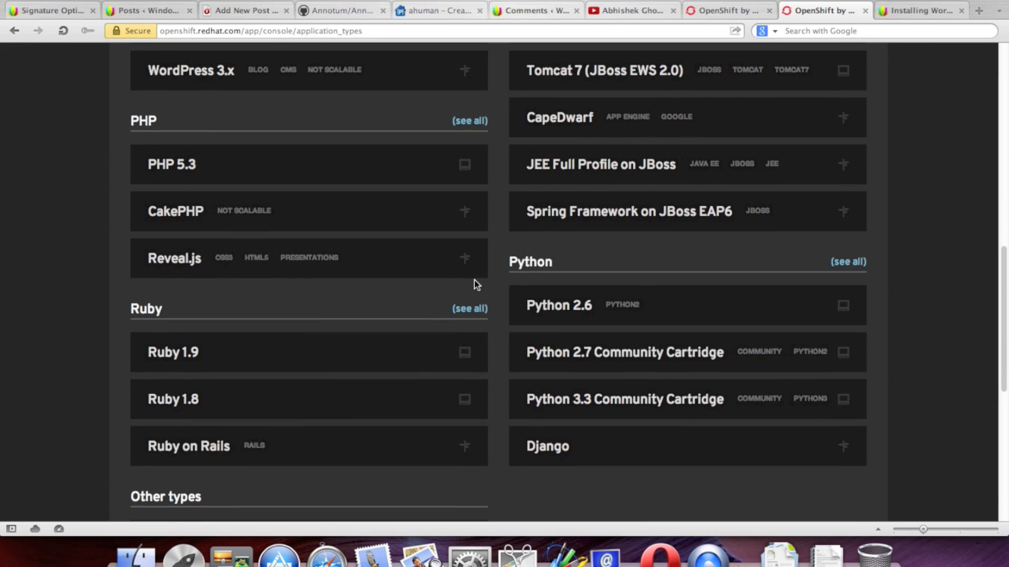
{"action": "mouse_move", "coordinate": [166, 174]}
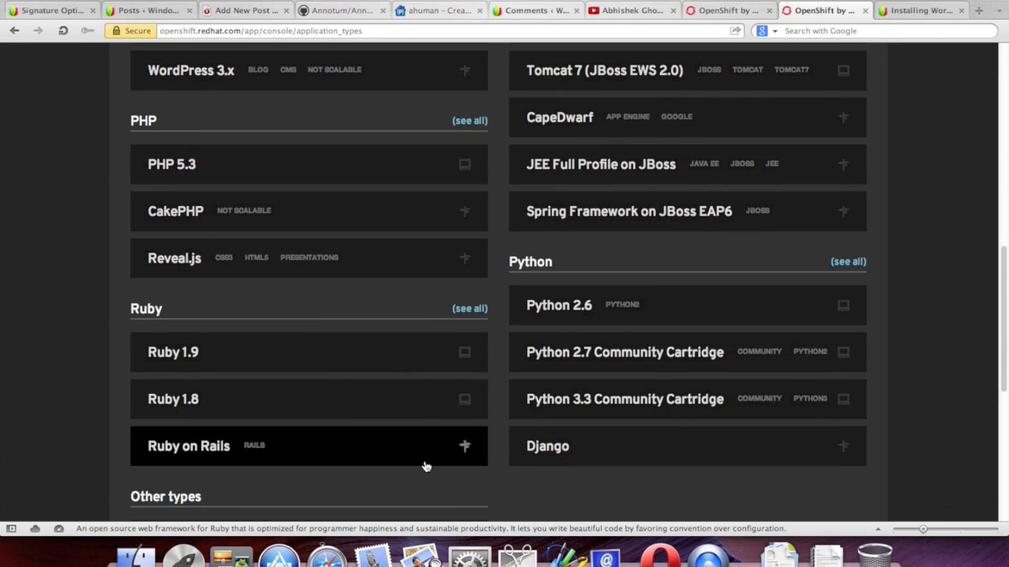
{"action": "scroll", "coordinate": [345, 313], "scroll_direction": "down", "scroll_amount": 4}
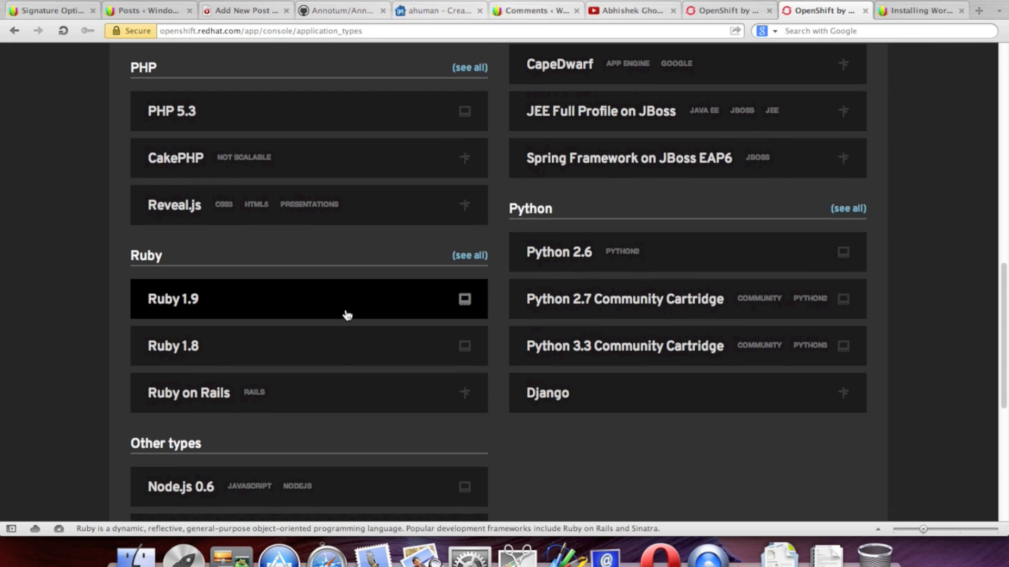
{"action": "scroll", "coordinate": [652, 392], "scroll_direction": "down", "scroll_amount": 8}
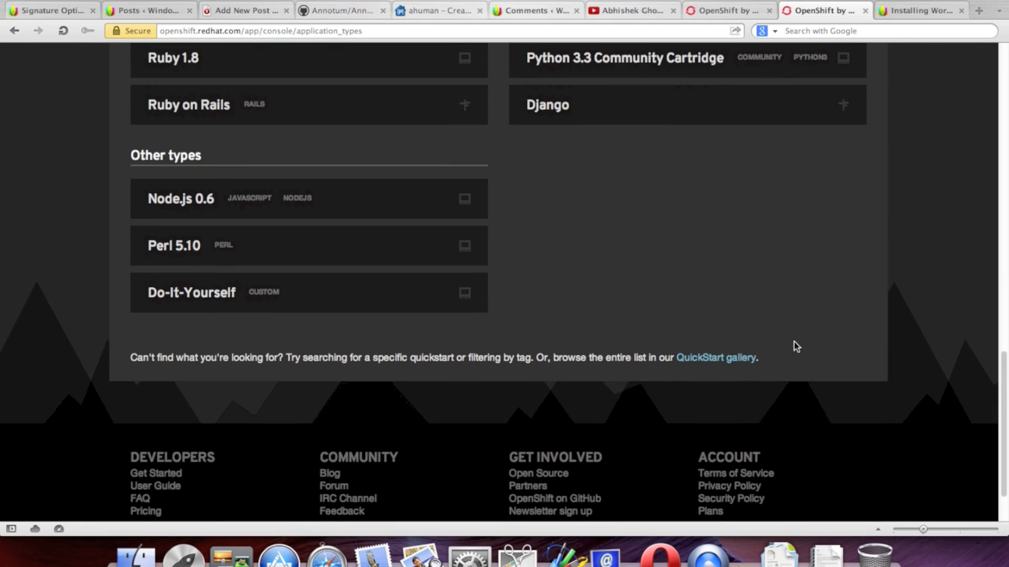
{"action": "mouse_move", "coordinate": [195, 303]}
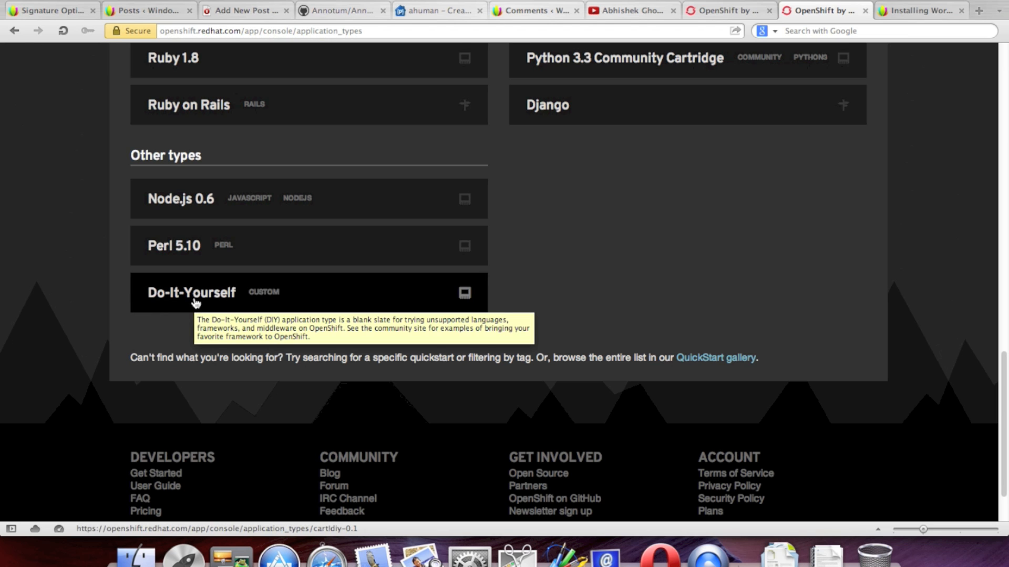
{"action": "right_click", "coordinate": [195, 303]}
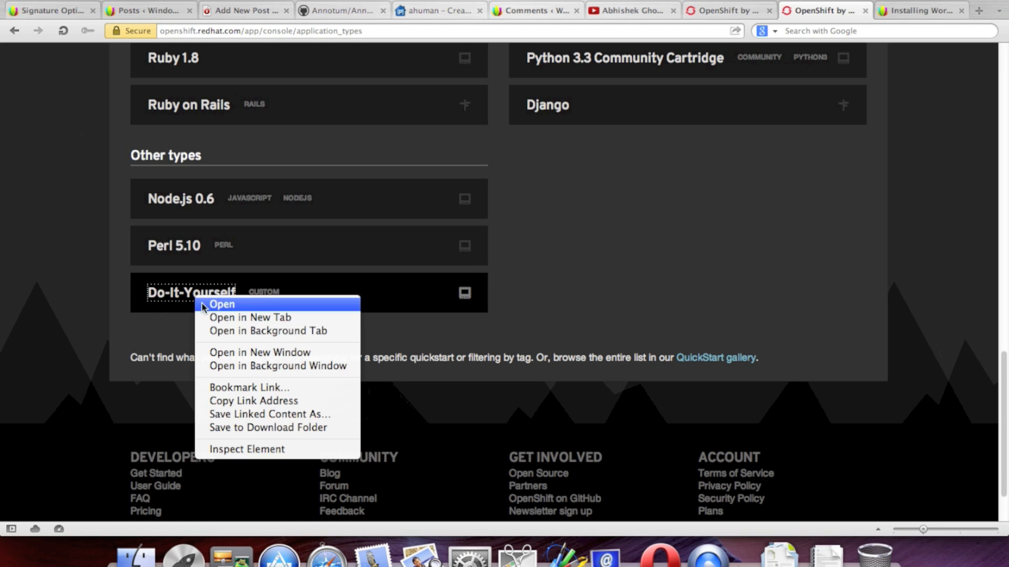
{"action": "left_click", "coordinate": [243, 329]}
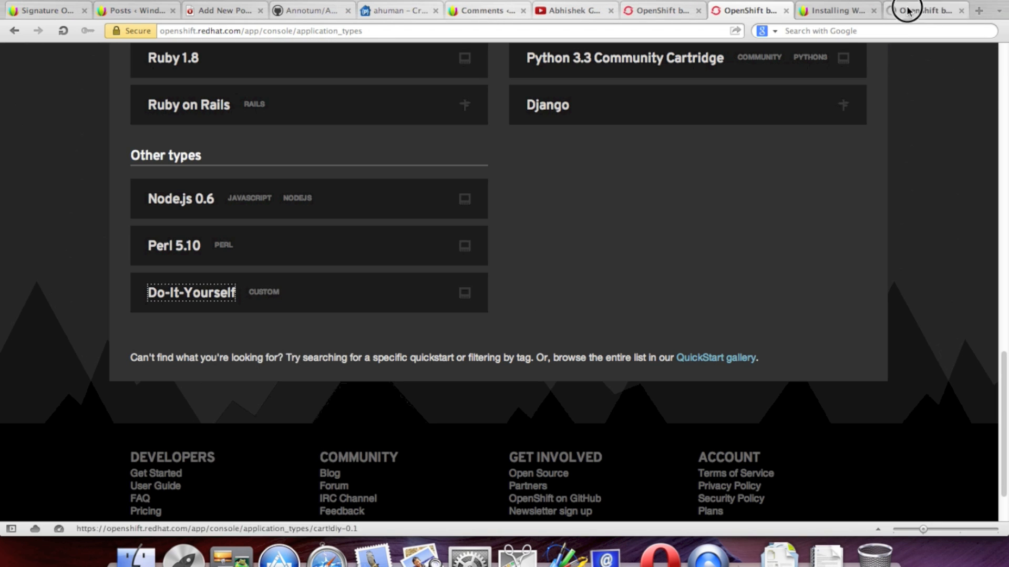
{"action": "left_click", "coordinate": [900, 9]}
{"action": "scroll", "coordinate": [791, 227], "scroll_direction": "down", "scroll_amount": 3}
{"action": "scroll", "coordinate": [791, 227], "scroll_direction": "down", "scroll_amount": 1}
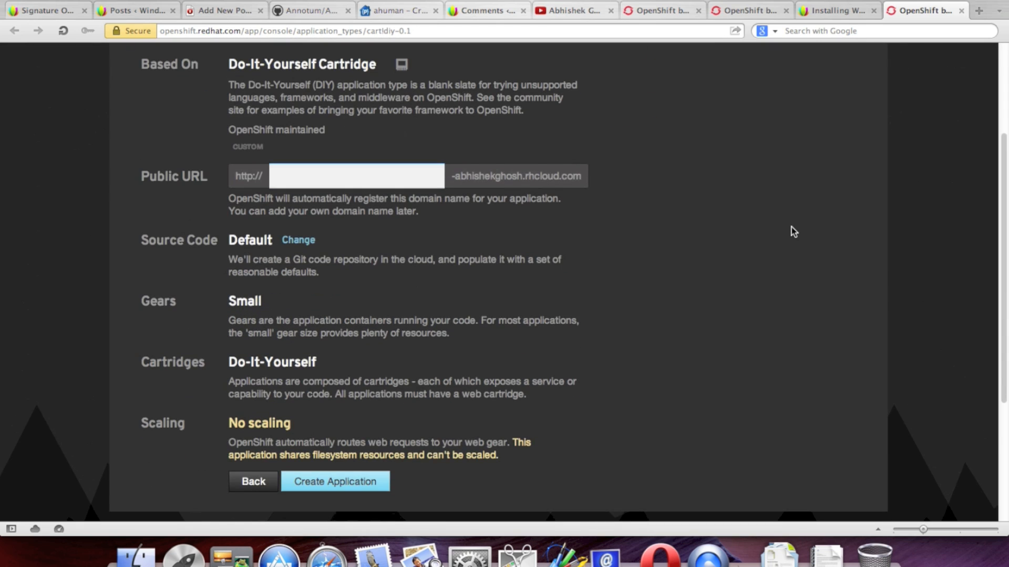
{"action": "left_click", "coordinate": [300, 239]}
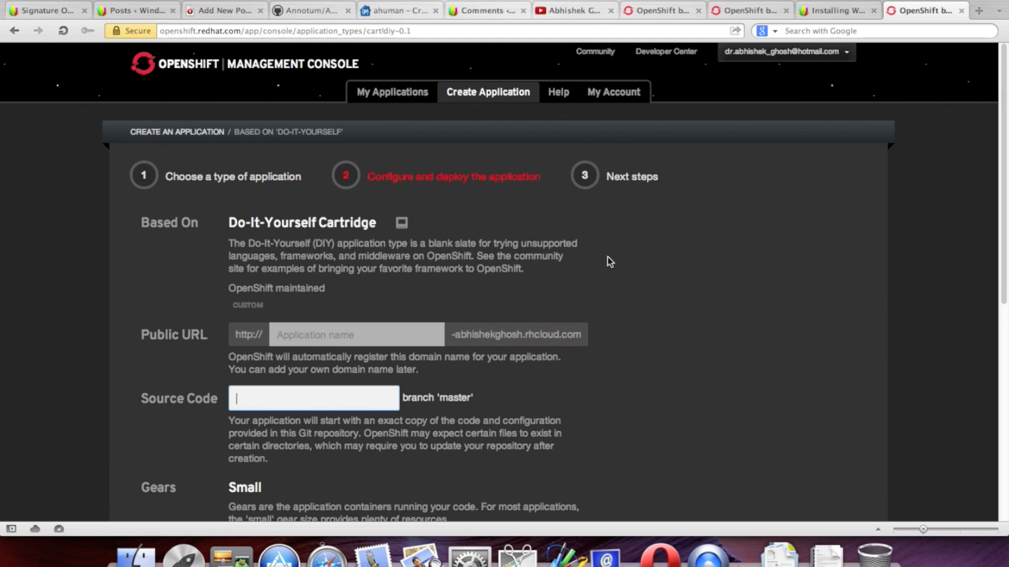
{"action": "scroll", "coordinate": [608, 257], "scroll_direction": "down", "scroll_amount": 1}
{"action": "left_click", "coordinate": [567, 301]}
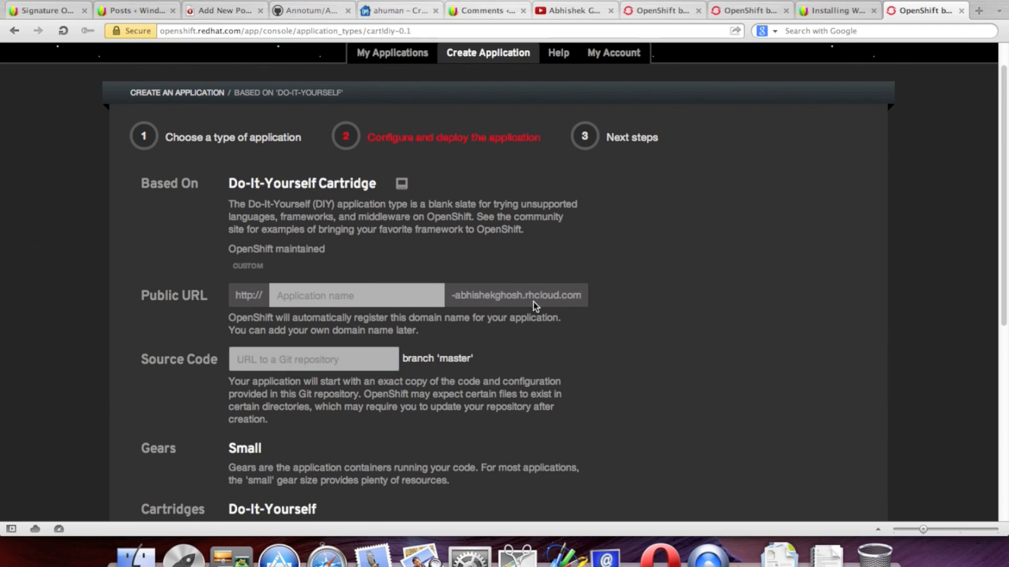
{"action": "left_click", "coordinate": [374, 301]}
{"action": "left_click", "coordinate": [667, 267]}
{"action": "scroll", "coordinate": [643, 226], "scroll_direction": "down", "scroll_amount": 2}
{"action": "left_click", "coordinate": [378, 277]}
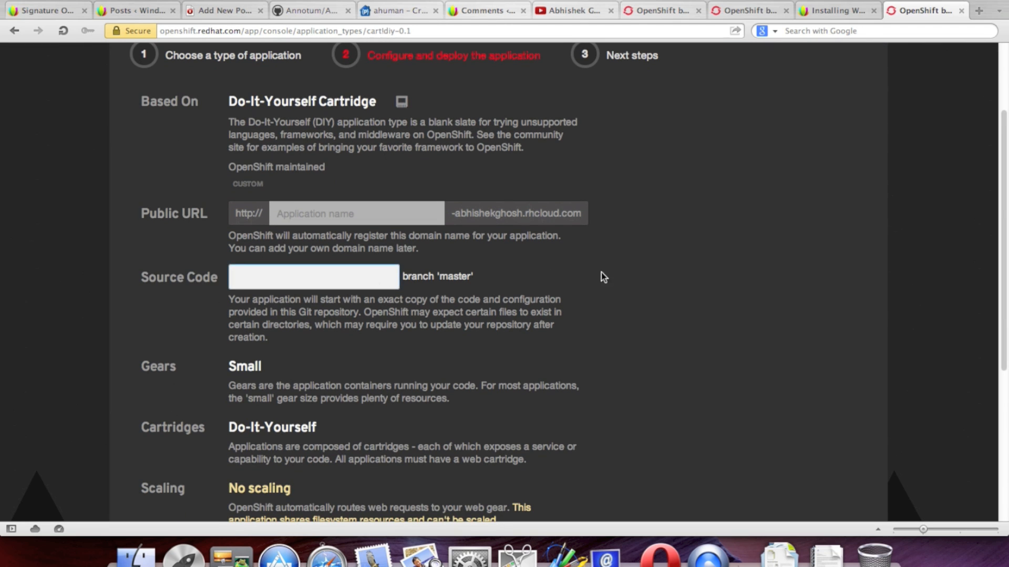
{"action": "scroll", "coordinate": [620, 277], "scroll_direction": "down", "scroll_amount": 3}
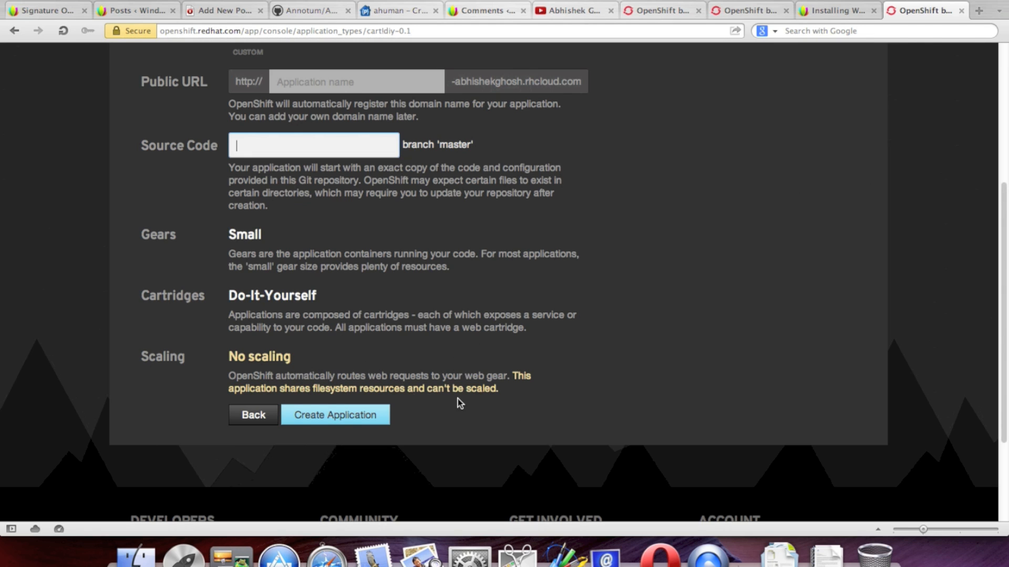
{"action": "left_click", "coordinate": [960, 11]}
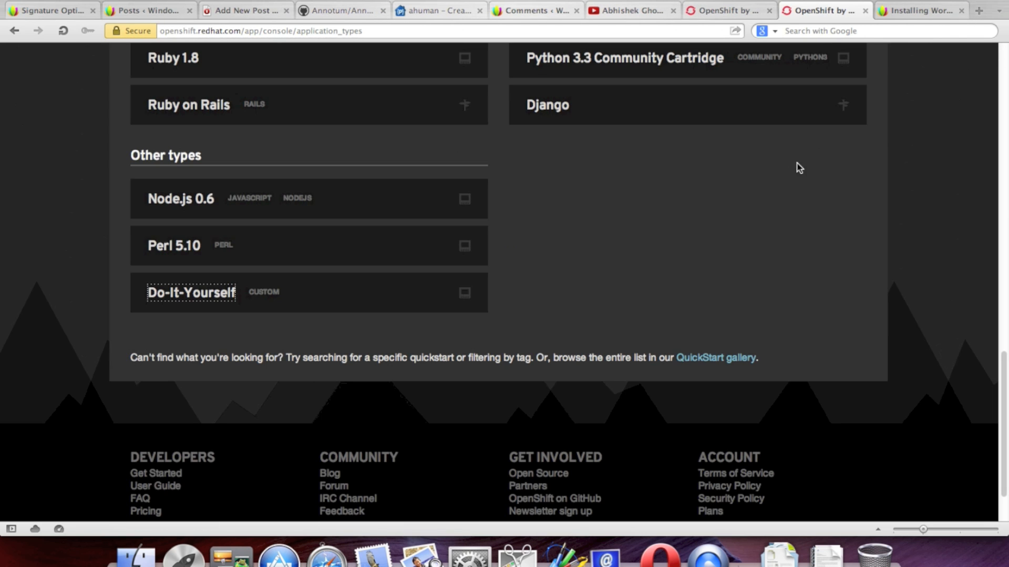
Step: Choose WordPress 3.x under Instant App to start a new application
{"action": "scroll", "coordinate": [850, 222], "scroll_direction": "up", "scroll_amount": 5}
{"action": "scroll", "coordinate": [850, 223], "scroll_direction": "up", "scroll_amount": 10}
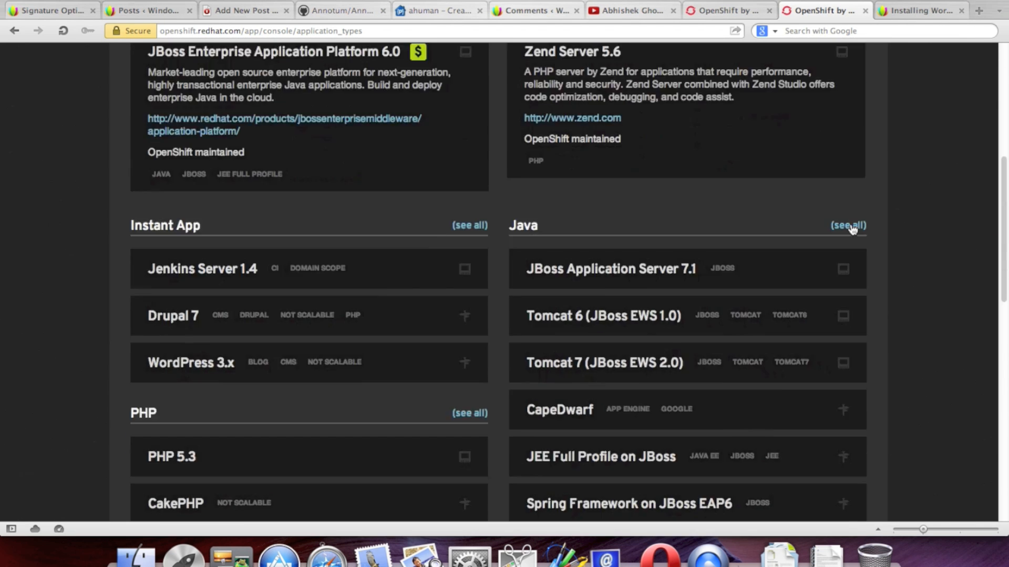
{"action": "scroll", "coordinate": [850, 224], "scroll_direction": "down", "scroll_amount": 4}
{"action": "scroll", "coordinate": [850, 223], "scroll_direction": "down", "scroll_amount": 3}
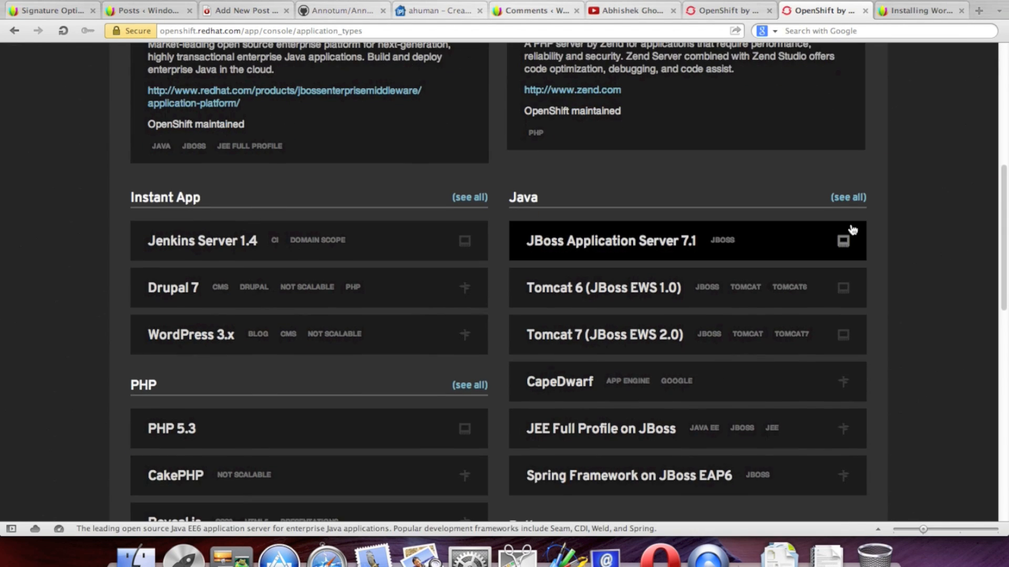
{"action": "mouse_move", "coordinate": [190, 323]}
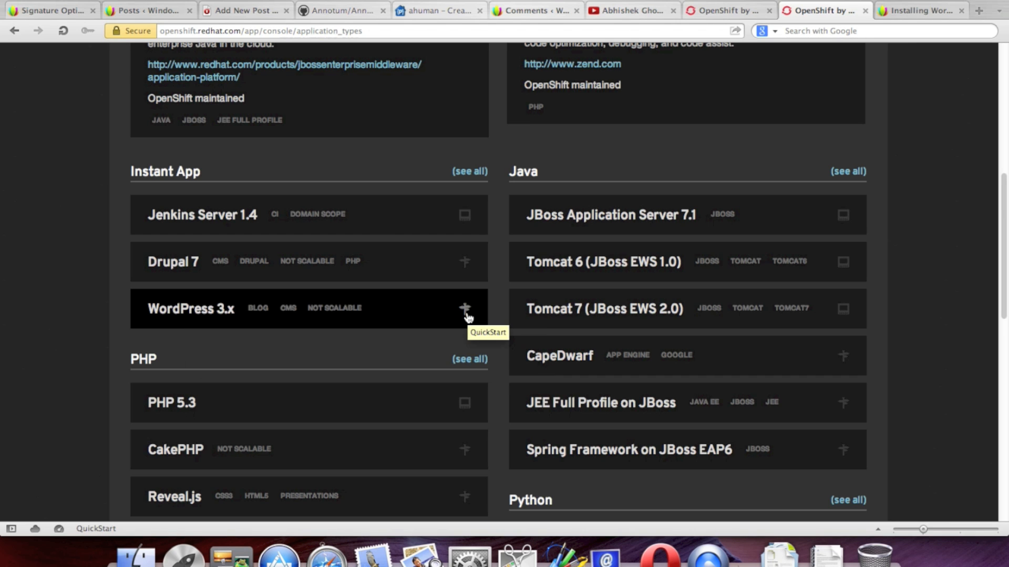
{"action": "left_click", "coordinate": [219, 311]}
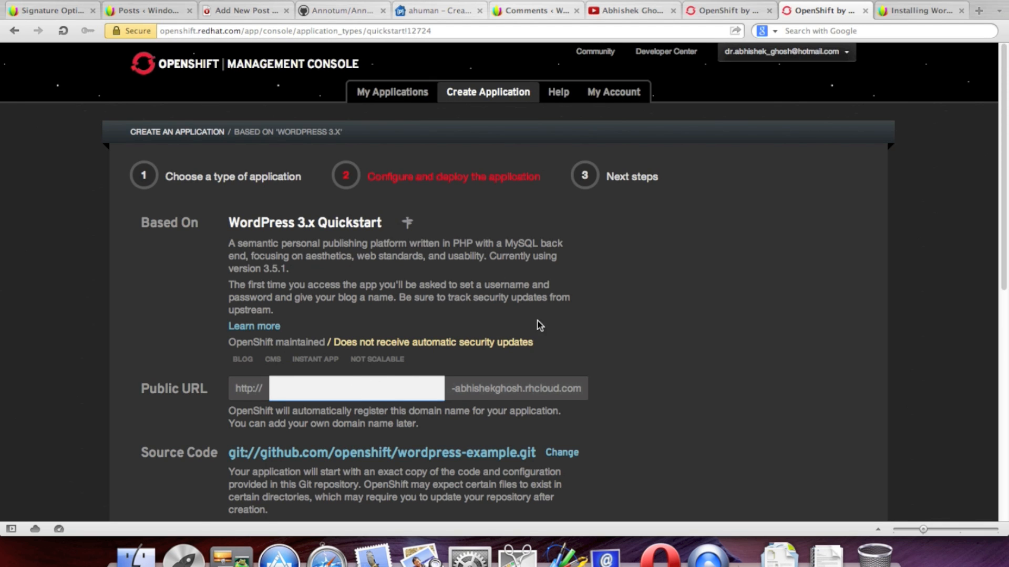
Step: Look over the application name field, its domain suffix, and the maintenance note
{"action": "scroll", "coordinate": [671, 365], "scroll_direction": "down", "scroll_amount": 2}
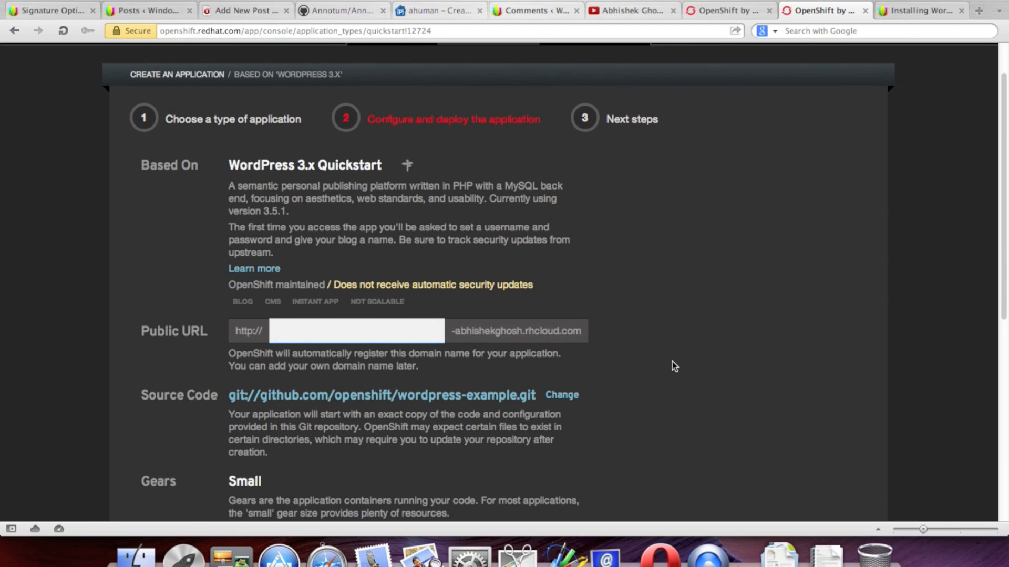
{"action": "scroll", "coordinate": [593, 348], "scroll_direction": "down", "scroll_amount": 3}
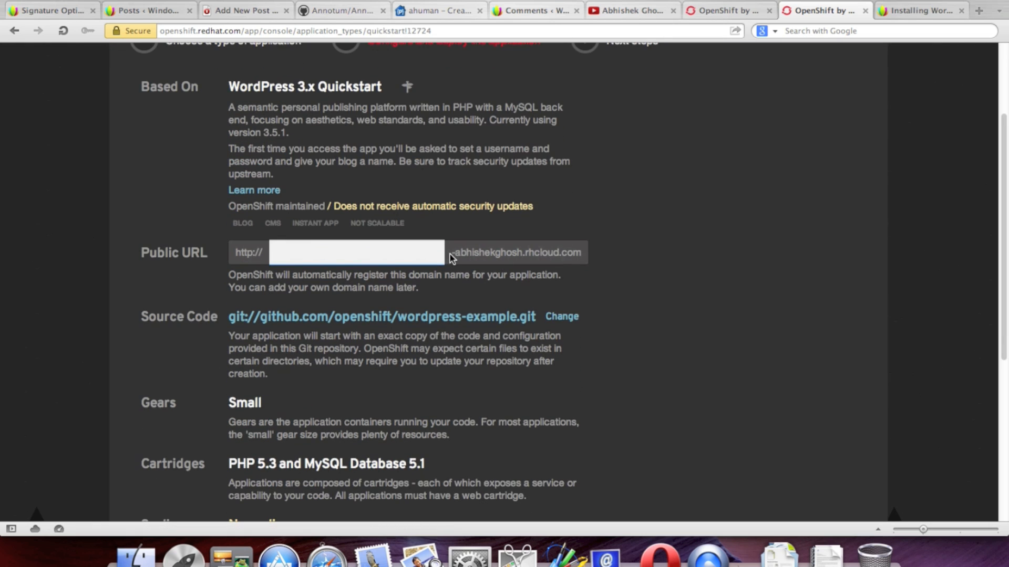
{"action": "left_click_drag", "start_coordinate": [454, 254], "coordinate": [586, 257]}
{"action": "left_click", "coordinate": [377, 254]}
{"action": "mouse_move", "coordinate": [499, 204]}
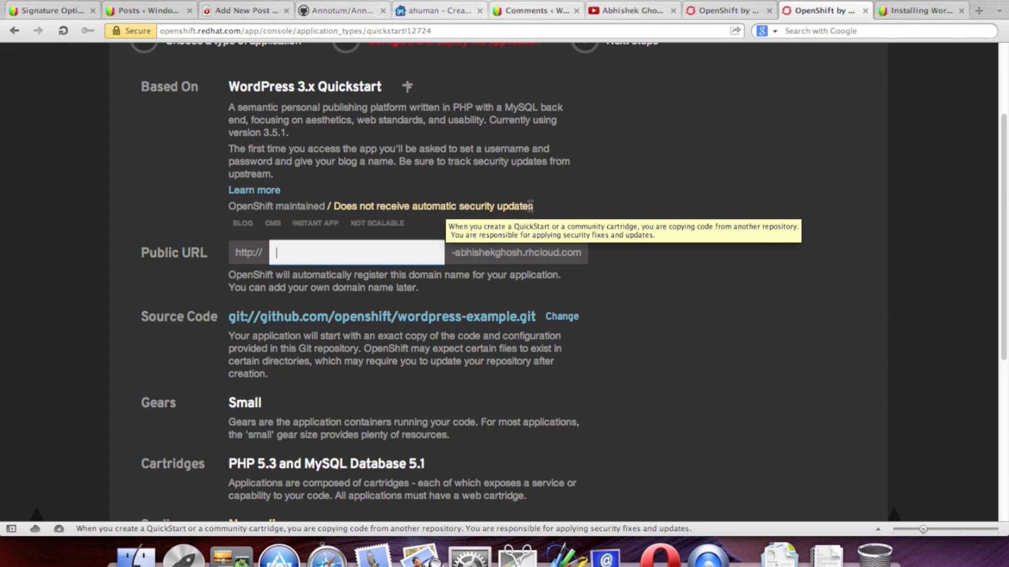
{"action": "left_click_drag", "start_coordinate": [227, 208], "coordinate": [540, 212]}
{"action": "left_click", "coordinate": [593, 209]}
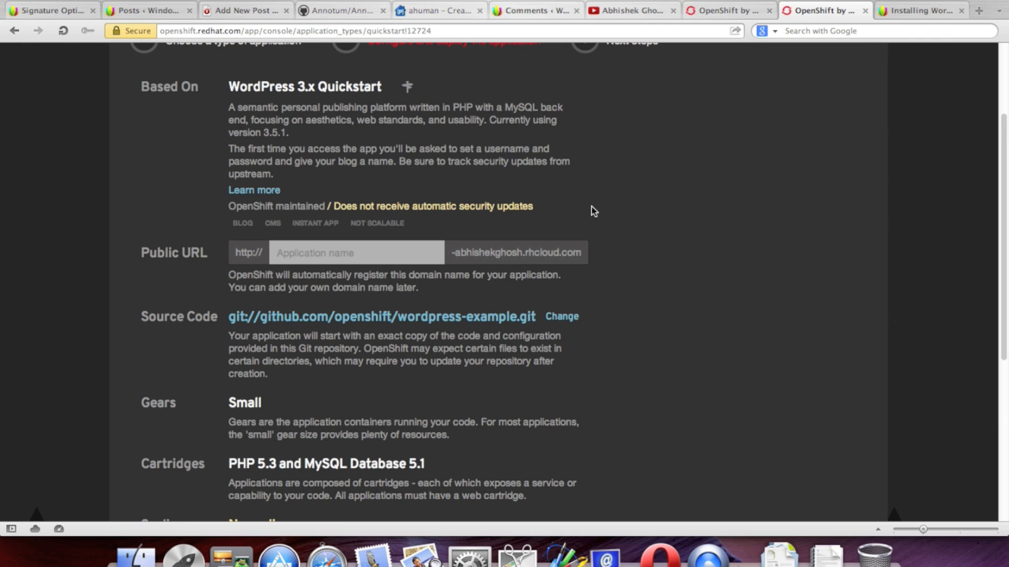
Step: Open the quickstart's Learn more page in a background tab
{"action": "right_click", "coordinate": [245, 193]}
{"action": "left_click", "coordinate": [294, 226]}
{"action": "scroll", "coordinate": [710, 253], "scroll_direction": "down", "scroll_amount": 5}
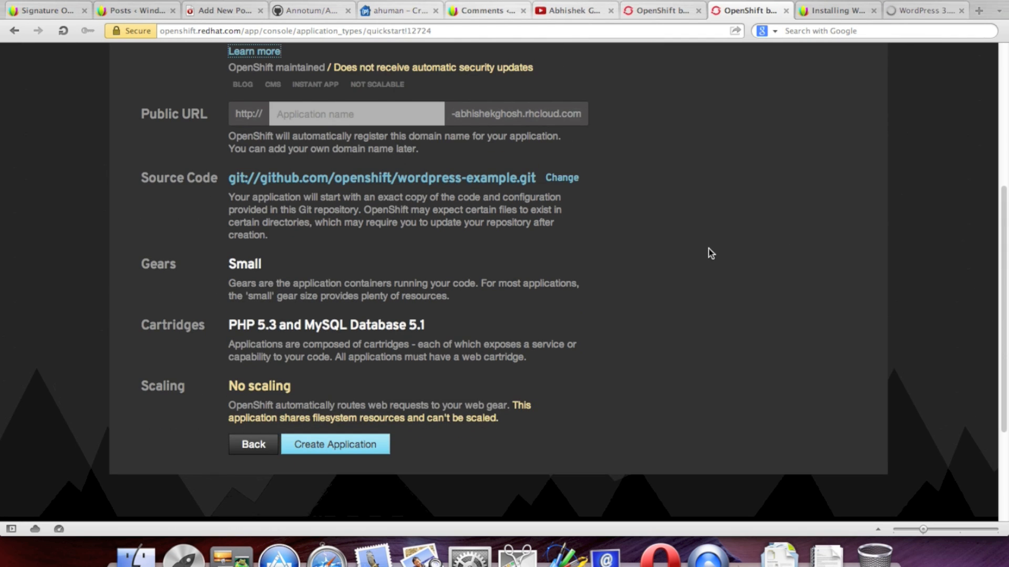
{"action": "right_click", "coordinate": [479, 181]}
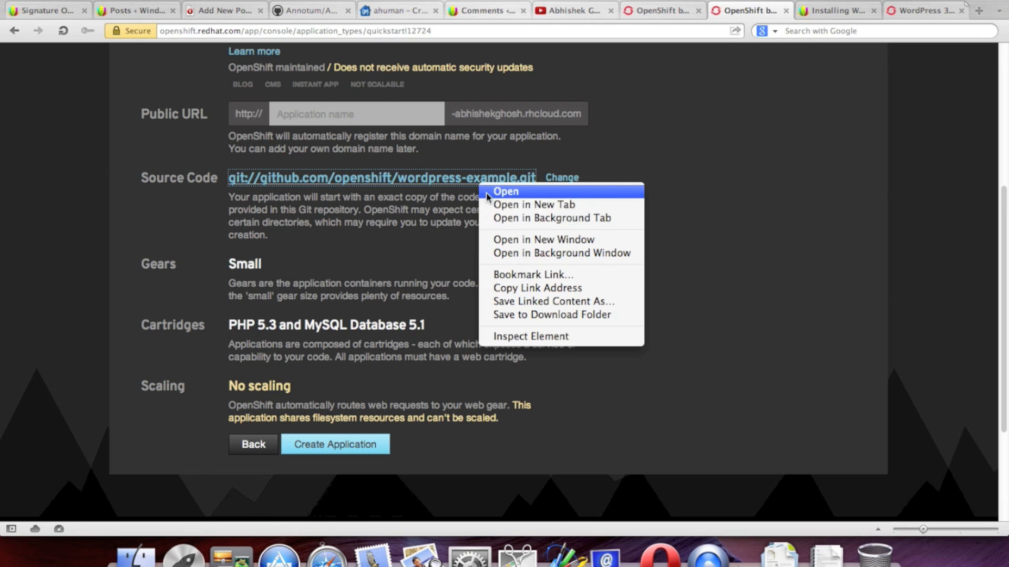
Step: Open the wordpress-example repository in a background tab and select the Source Code git URL
{"action": "left_click", "coordinate": [537, 218]}
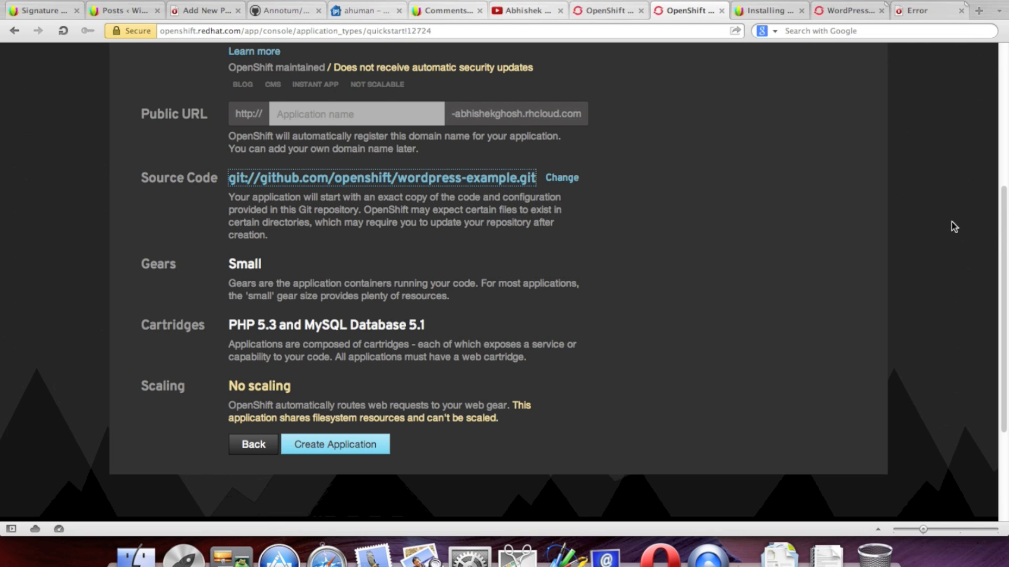
{"action": "left_click", "coordinate": [561, 180]}
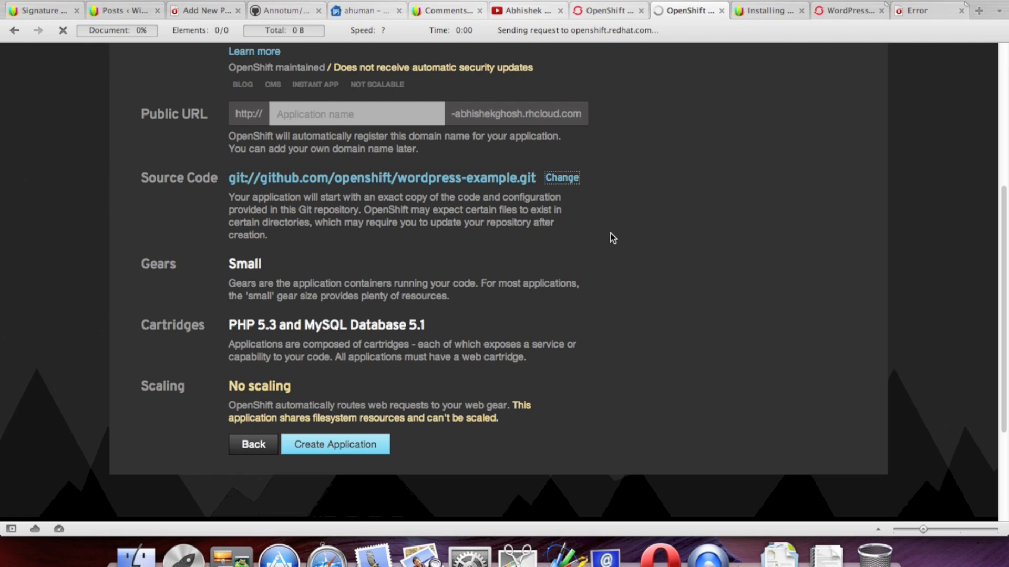
{"action": "scroll", "coordinate": [634, 255], "scroll_direction": "down", "scroll_amount": 3}
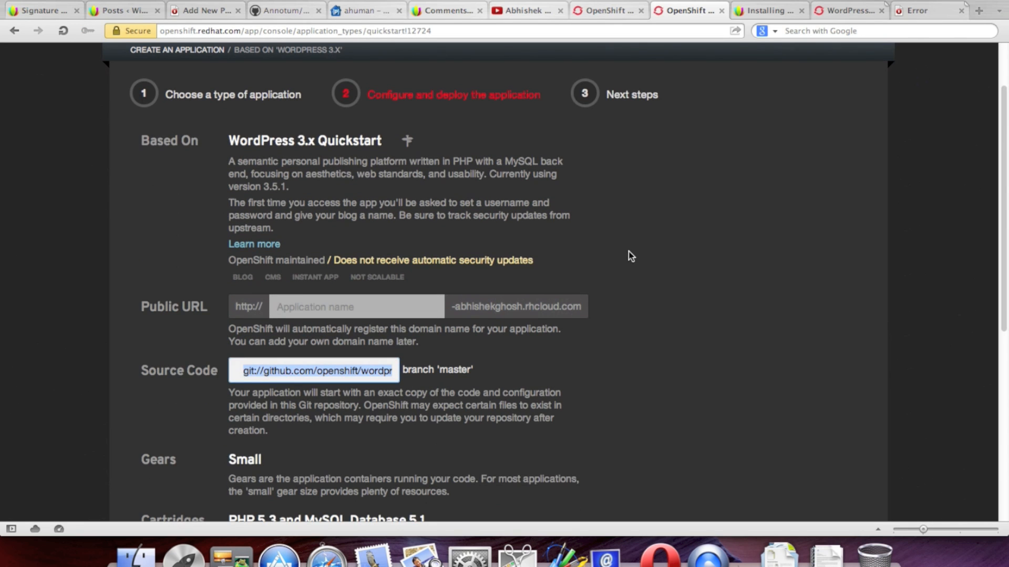
{"action": "left_click", "coordinate": [264, 379]}
{"action": "left_click_drag", "start_coordinate": [245, 373], "coordinate": [551, 374]}
{"action": "left_click", "coordinate": [515, 375]}
Step: Go back, close the git-address error tab, and return to the WordPress 3.x QuickStart page
{"action": "scroll", "coordinate": [758, 259], "scroll_direction": "up", "scroll_amount": 3}
{"action": "scroll", "coordinate": [758, 259], "scroll_direction": "down", "scroll_amount": 3}
{"action": "scroll", "coordinate": [761, 264], "scroll_direction": "down", "scroll_amount": 2}
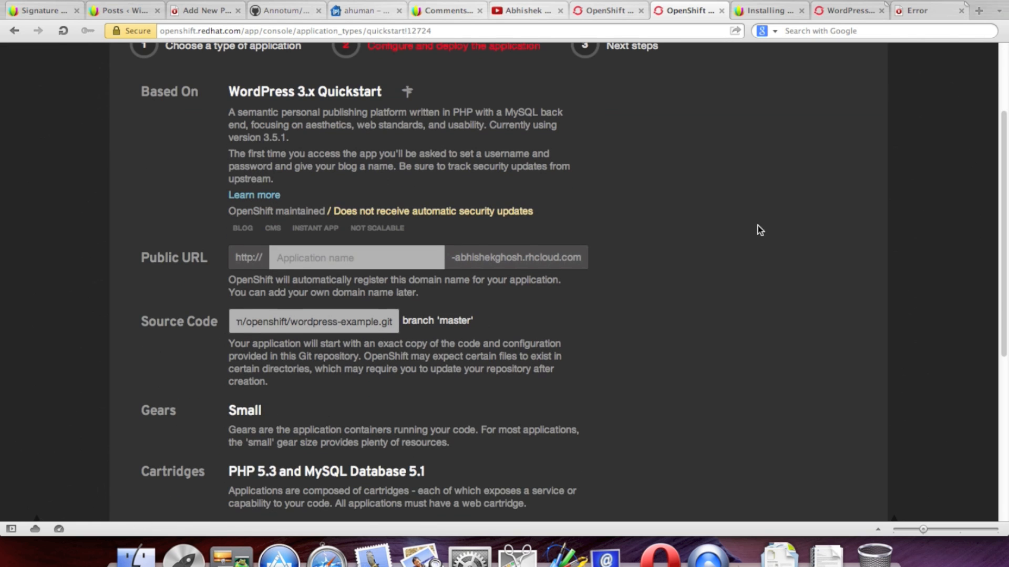
{"action": "left_click", "coordinate": [14, 30]}
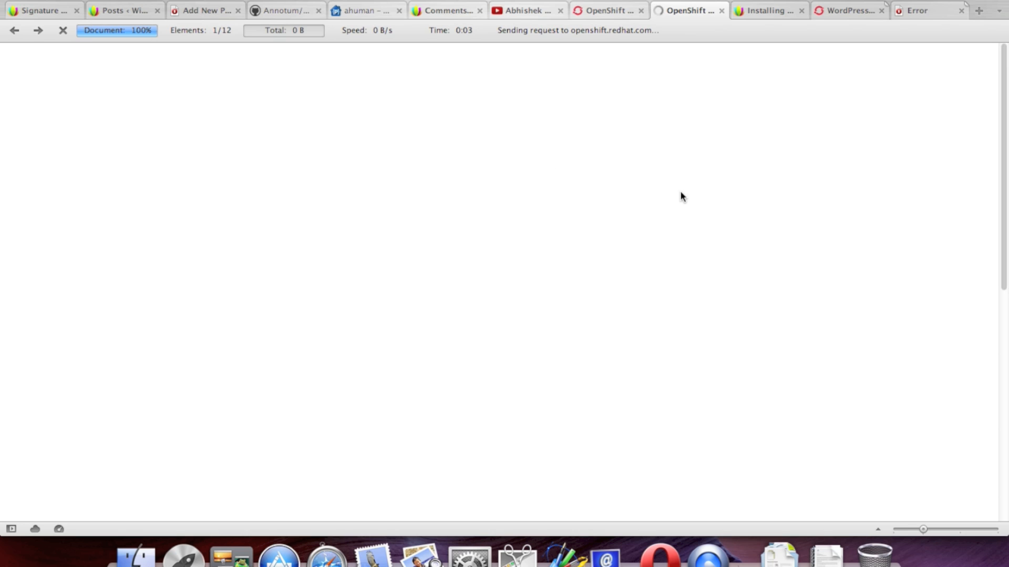
{"action": "left_click", "coordinate": [923, 11]}
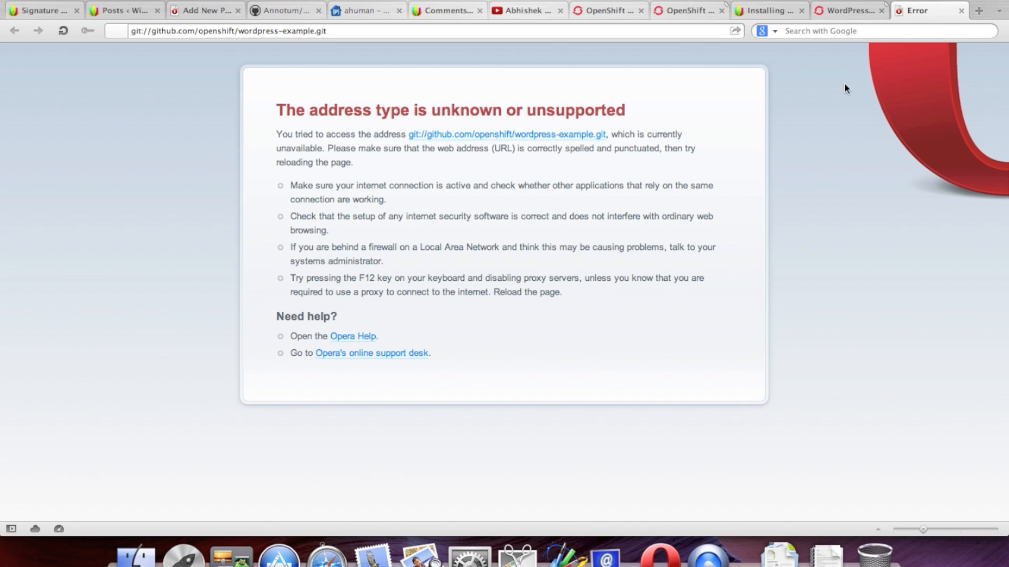
{"action": "left_click", "coordinate": [961, 10]}
{"action": "left_click", "coordinate": [934, 16]}
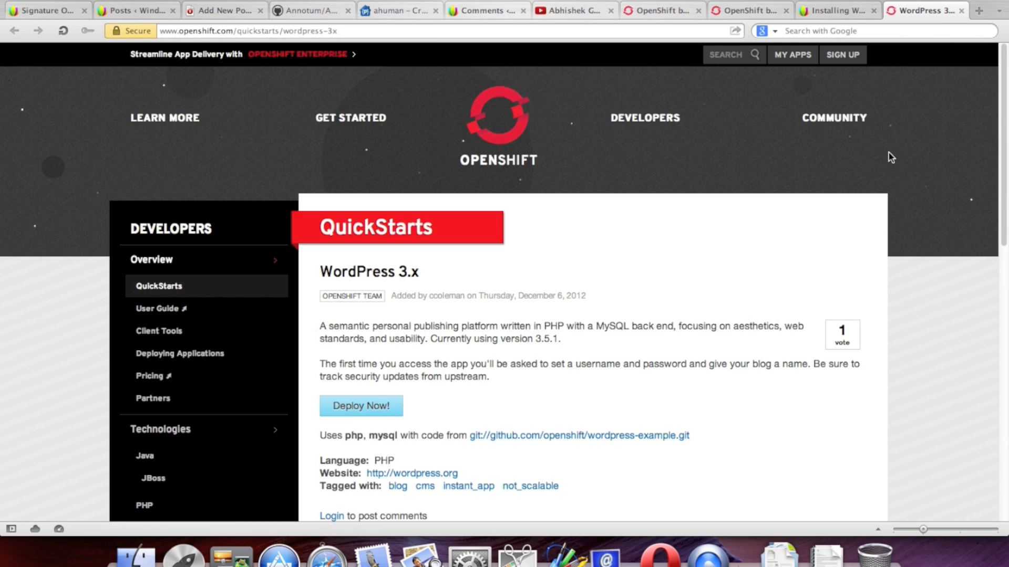
{"action": "scroll", "coordinate": [888, 153], "scroll_direction": "down", "scroll_amount": 3}
Step: Return to the Create Application form and focus the Public URL name field
{"action": "scroll", "coordinate": [920, 157], "scroll_direction": "up", "scroll_amount": 3}
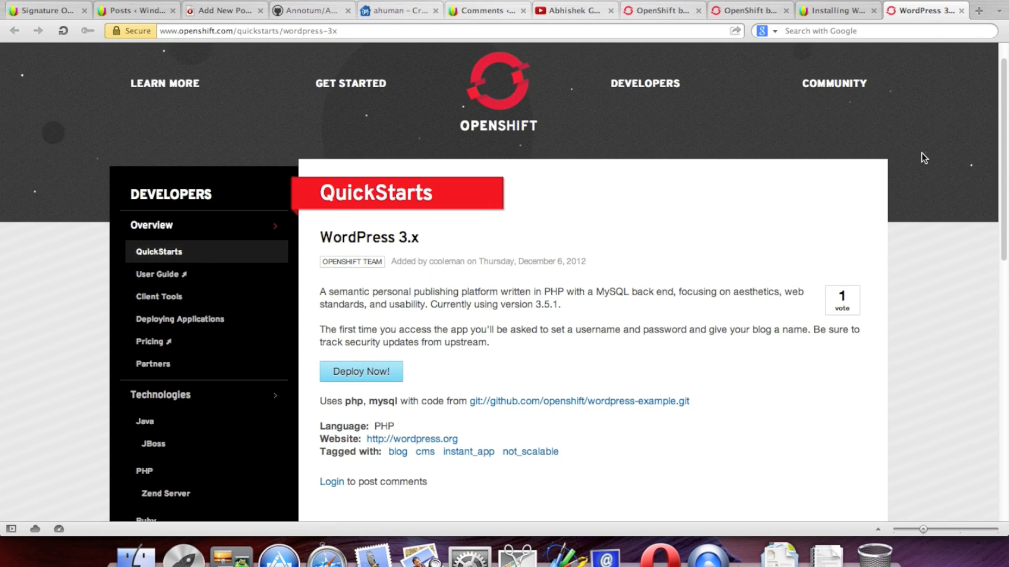
{"action": "scroll", "coordinate": [923, 158], "scroll_direction": "down", "scroll_amount": 2}
{"action": "left_click", "coordinate": [743, 11]}
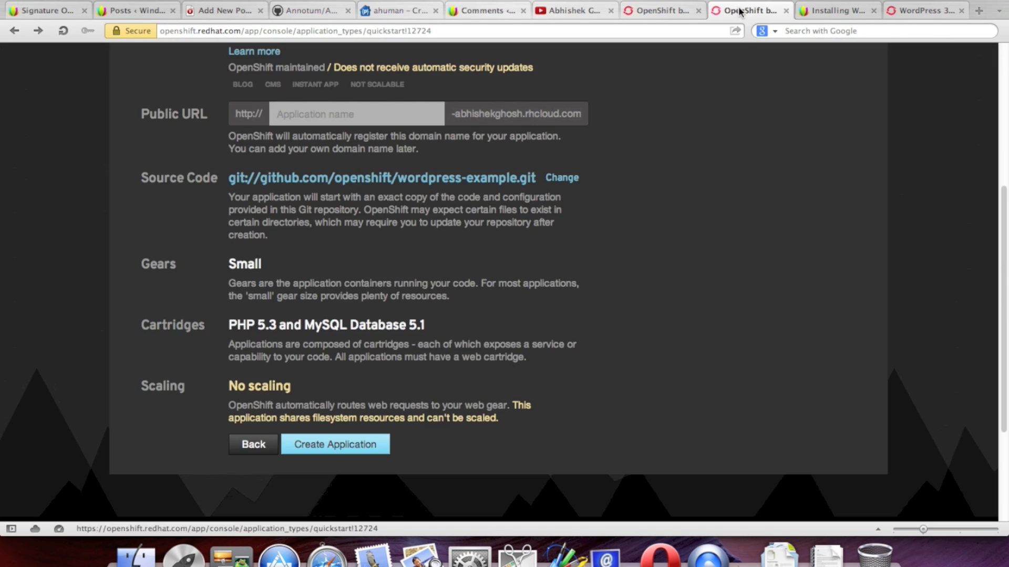
{"action": "scroll", "coordinate": [747, 136], "scroll_direction": "up", "scroll_amount": 5}
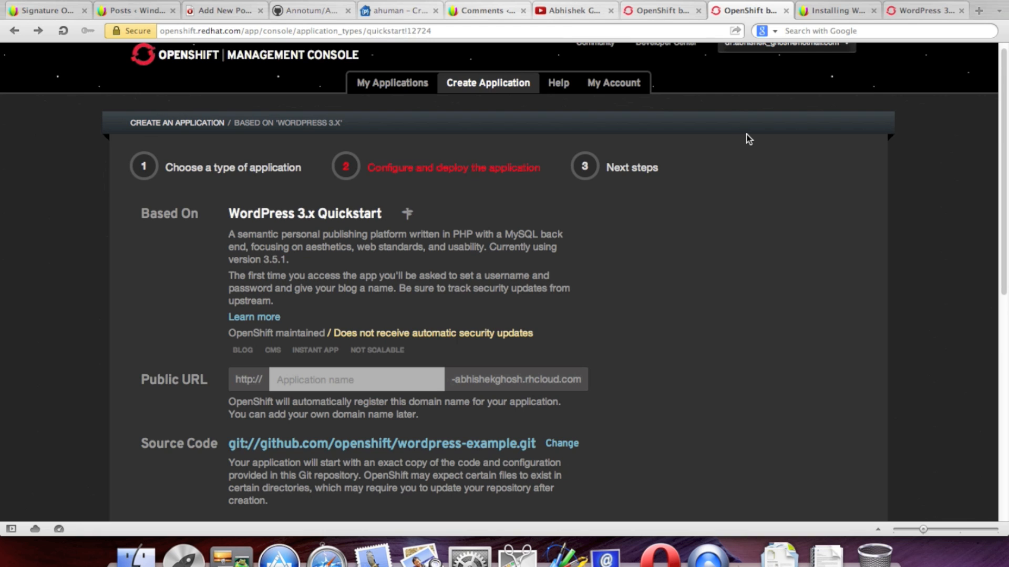
{"action": "scroll", "coordinate": [749, 139], "scroll_direction": "down", "scroll_amount": 3}
{"action": "left_click", "coordinate": [374, 253]}
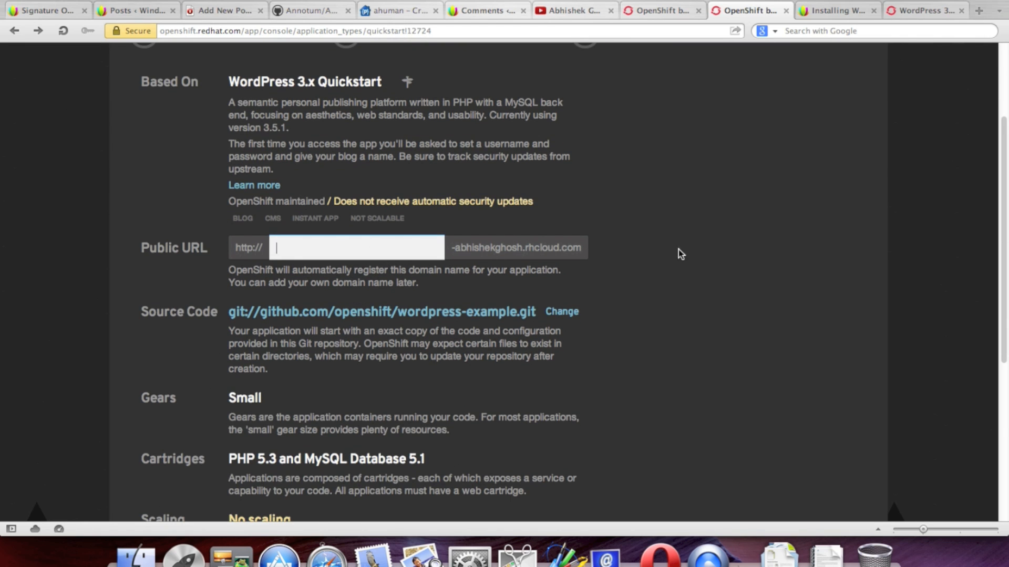
Step: Name the app openshiftwordpress and submit it with Small gear, PHP 5.3 and MySQL 5.1
{"action": "scroll", "coordinate": [682, 255], "scroll_direction": "up", "scroll_amount": 3}
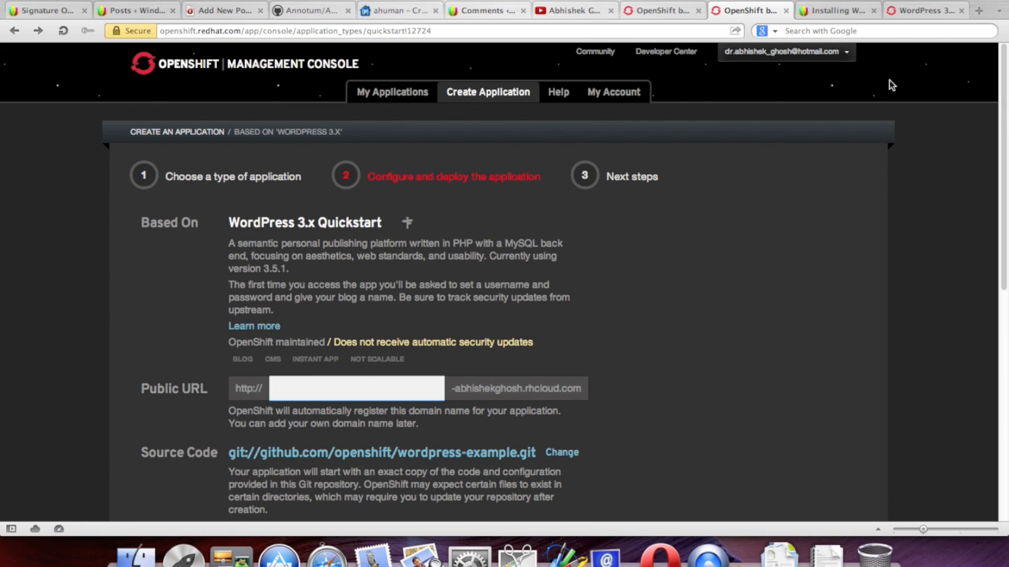
{"action": "left_click", "coordinate": [917, 11]}
{"action": "left_click", "coordinate": [961, 10]}
{"action": "scroll", "coordinate": [784, 228], "scroll_direction": "down", "scroll_amount": 4}
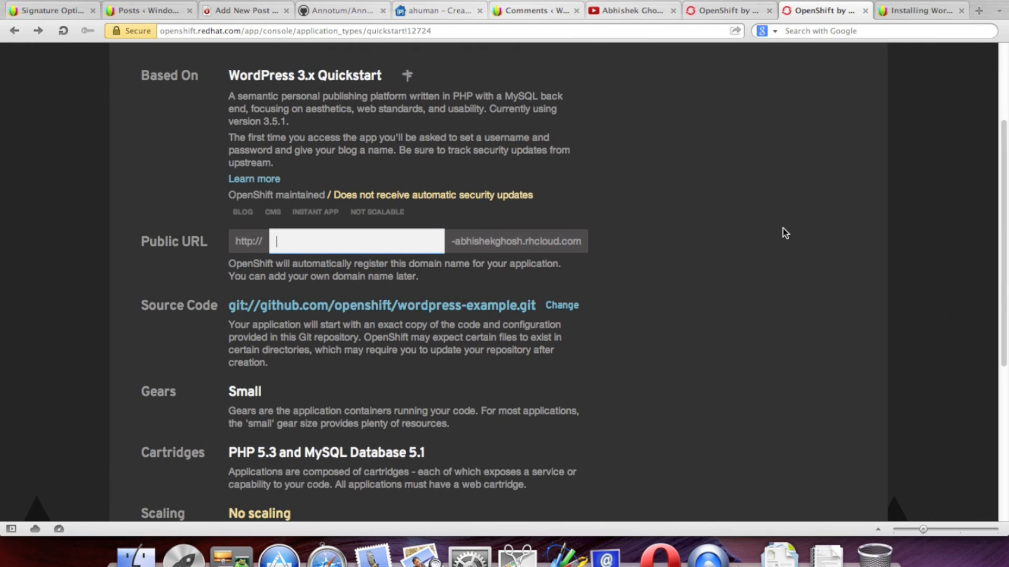
{"action": "scroll", "coordinate": [785, 233], "scroll_direction": "down", "scroll_amount": 1}
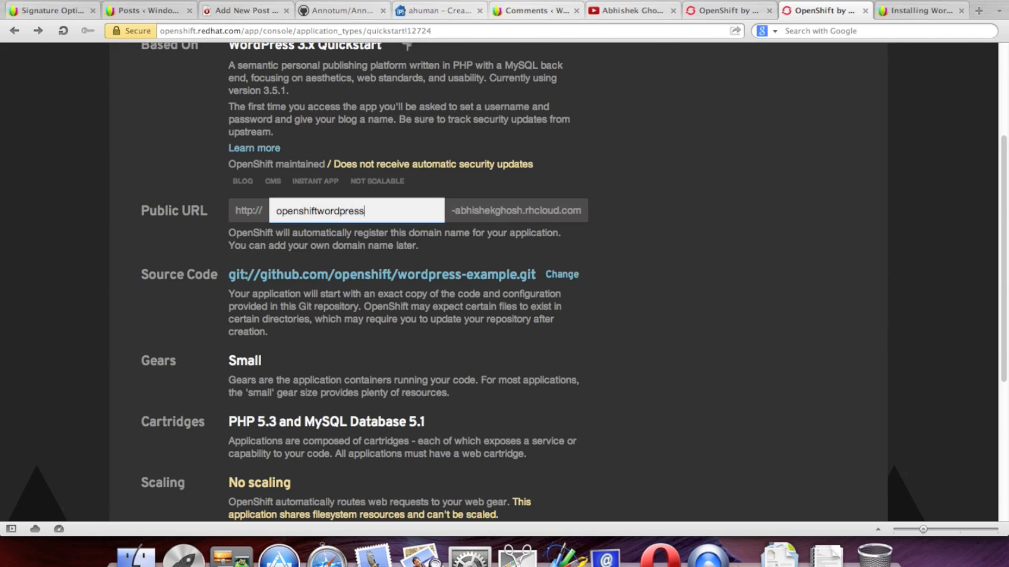
{"action": "left_click", "coordinate": [652, 255]}
{"action": "scroll", "coordinate": [685, 258], "scroll_direction": "down", "scroll_amount": 2}
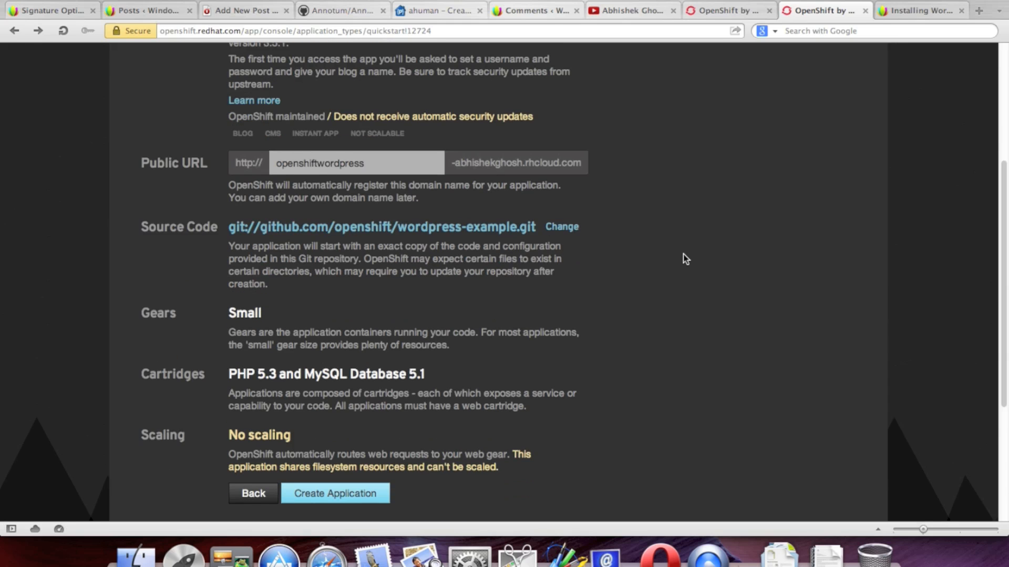
{"action": "scroll", "coordinate": [698, 258], "scroll_direction": "down", "scroll_amount": 2}
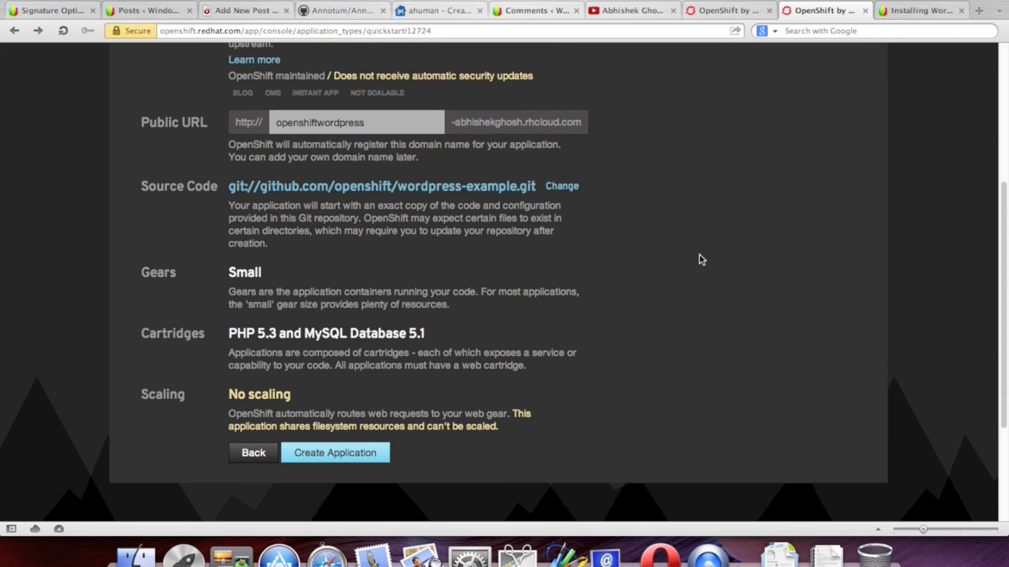
{"action": "left_click", "coordinate": [377, 455]}
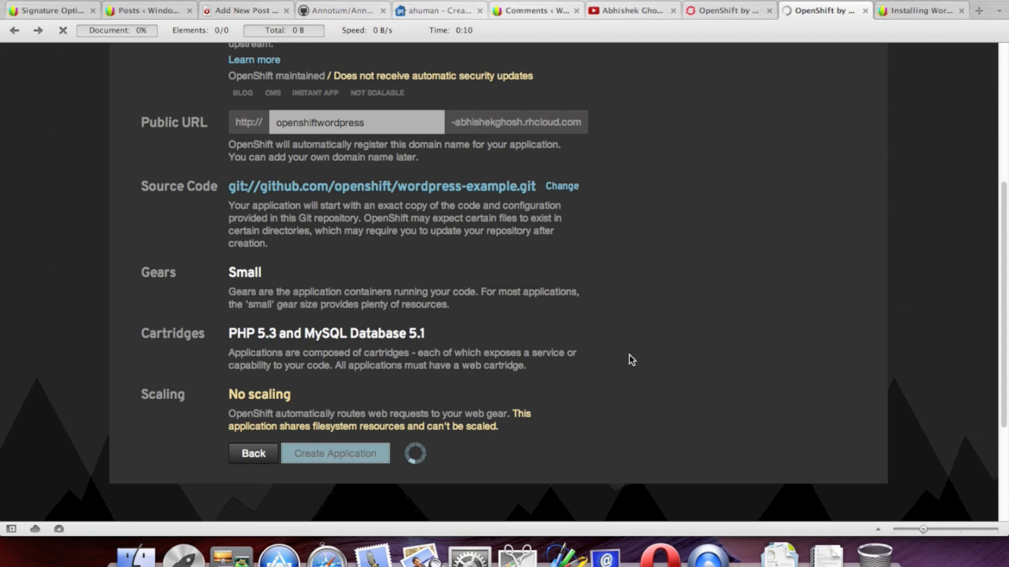
Step: Wait while OpenShift is still creating the openshiftwordpress application
{"action": "scroll", "coordinate": [630, 355], "scroll_direction": "up", "scroll_amount": 5}
{"action": "scroll", "coordinate": [629, 355], "scroll_direction": "down", "scroll_amount": 1}
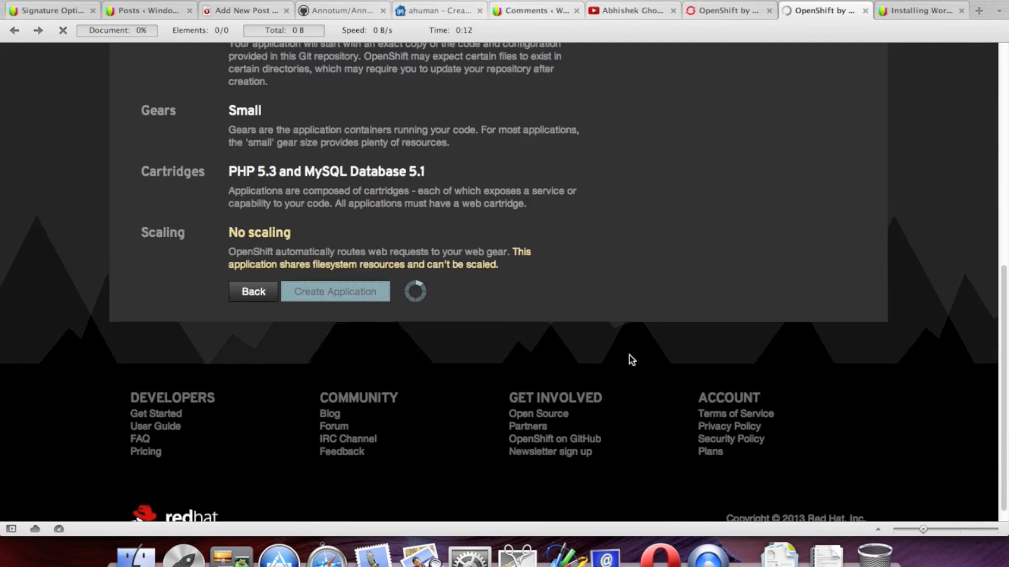
{"action": "scroll", "coordinate": [629, 356], "scroll_direction": "up", "scroll_amount": 8}
{"action": "scroll", "coordinate": [629, 355], "scroll_direction": "down", "scroll_amount": 5}
{"action": "scroll", "coordinate": [630, 355], "scroll_direction": "down", "scroll_amount": 3}
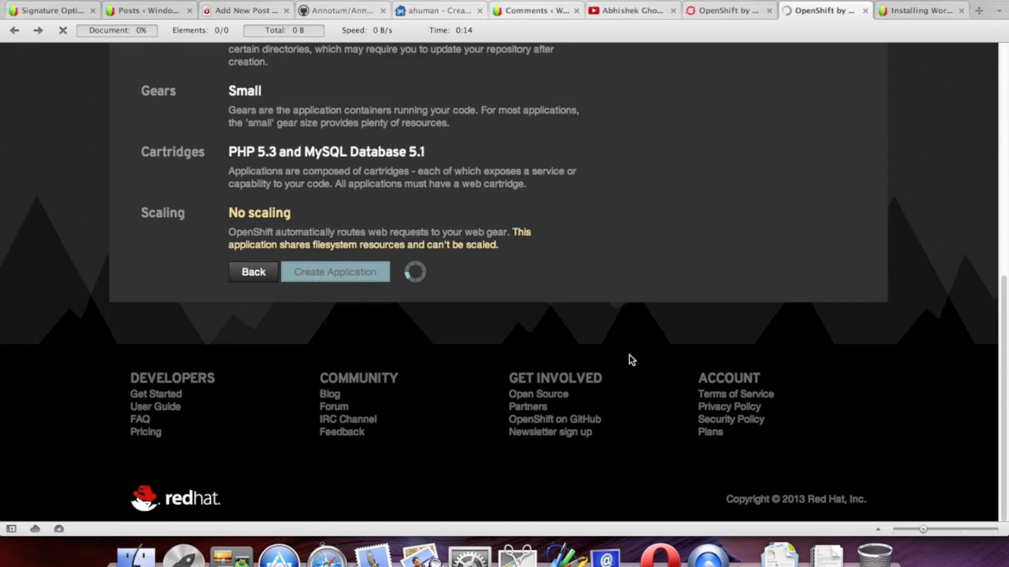
{"action": "scroll", "coordinate": [629, 356], "scroll_direction": "up", "scroll_amount": 6}
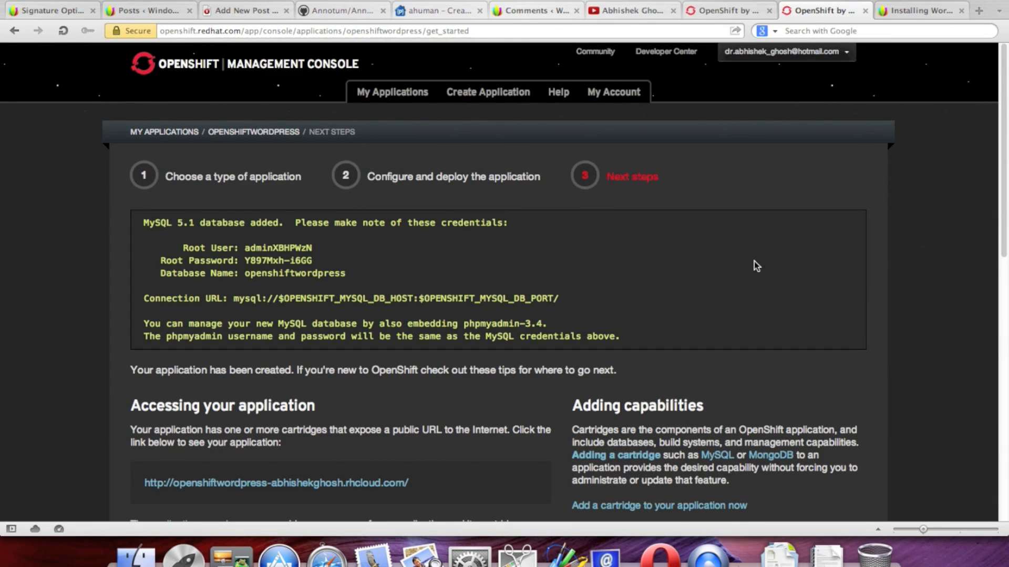
Step: Open the new application's public URL in a background tab
{"action": "scroll", "coordinate": [755, 265], "scroll_direction": "down", "scroll_amount": 3}
{"action": "scroll", "coordinate": [755, 265], "scroll_direction": "down", "scroll_amount": 4}
{"action": "scroll", "coordinate": [425, 399], "scroll_direction": "up", "scroll_amount": 1}
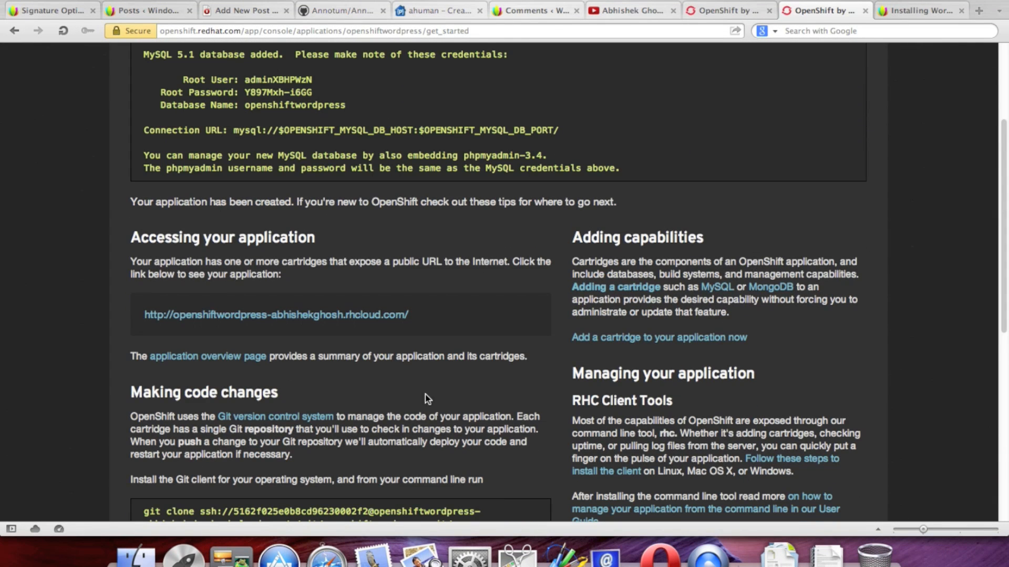
{"action": "right_click", "coordinate": [328, 316]}
{"action": "left_click", "coordinate": [374, 350]}
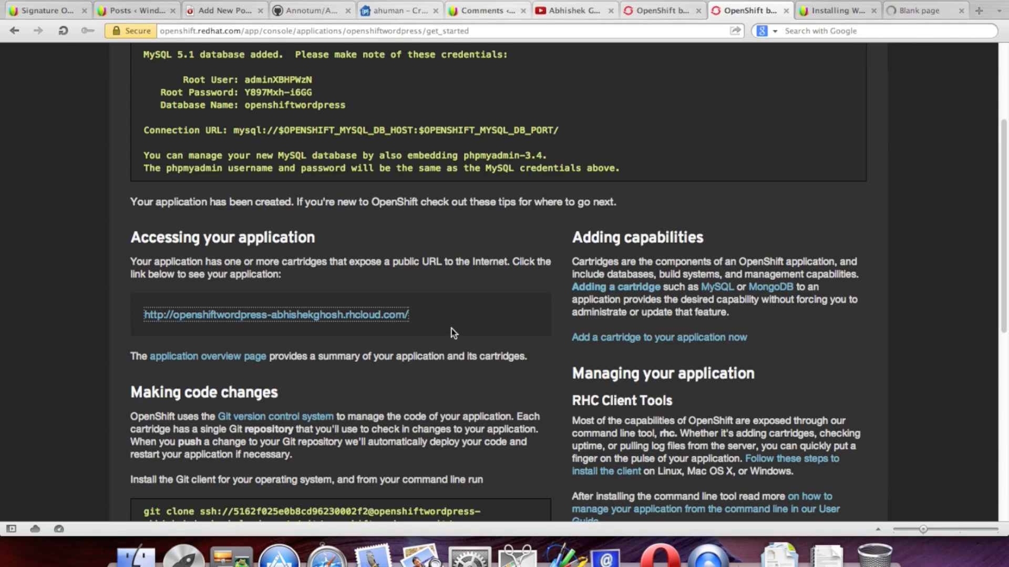
Step: Switch to the new tab showing the WordPress installation Welcome page
{"action": "scroll", "coordinate": [529, 330], "scroll_direction": "down", "scroll_amount": 2}
{"action": "scroll", "coordinate": [538, 322], "scroll_direction": "down", "scroll_amount": 3}
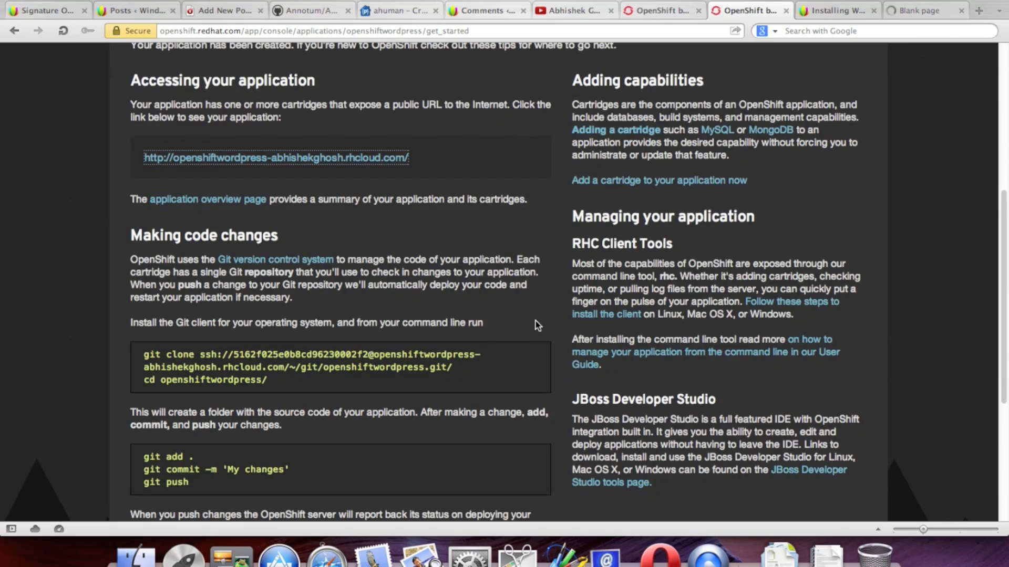
{"action": "scroll", "coordinate": [505, 321], "scroll_direction": "down", "scroll_amount": 3}
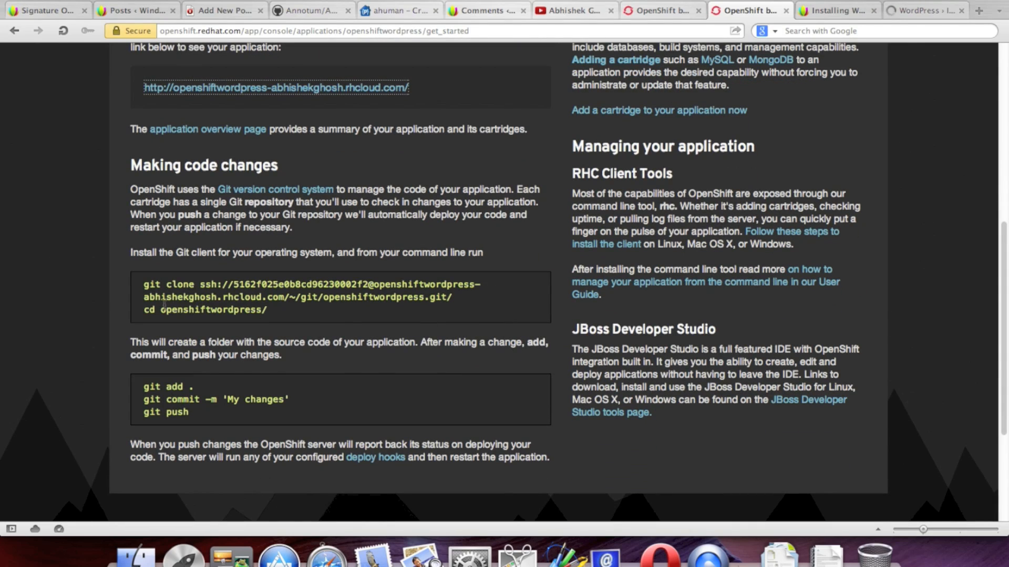
{"action": "scroll", "coordinate": [504, 210], "scroll_direction": "up", "scroll_amount": 6}
{"action": "scroll", "coordinate": [502, 214], "scroll_direction": "up", "scroll_amount": 7}
{"action": "scroll", "coordinate": [741, 203], "scroll_direction": "down", "scroll_amount": 7}
{"action": "scroll", "coordinate": [784, 184], "scroll_direction": "up", "scroll_amount": 2}
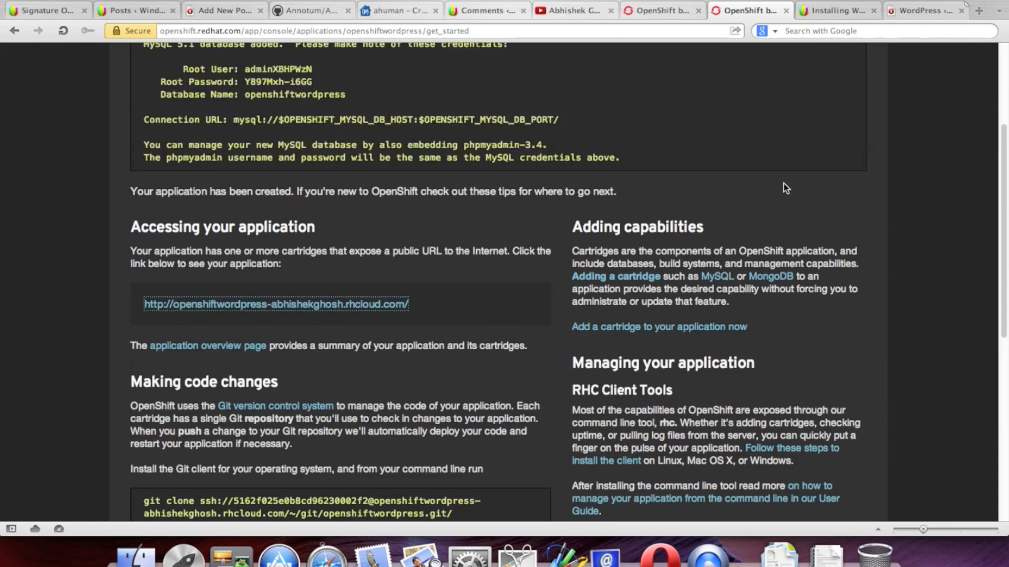
{"action": "scroll", "coordinate": [783, 184], "scroll_direction": "up", "scroll_amount": 5}
{"action": "left_click", "coordinate": [918, 9]}
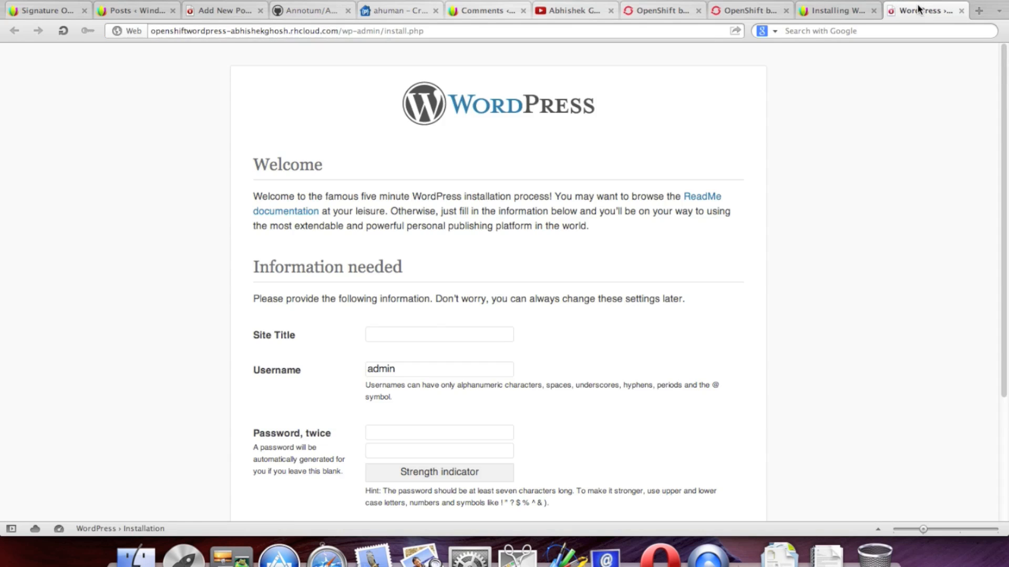
Step: Enter site title 'OpenShift WordPress', a custom admin username and an admin password
{"action": "scroll", "coordinate": [932, 229], "scroll_direction": "down", "scroll_amount": 3}
{"action": "left_click", "coordinate": [435, 241]}
{"action": "type", "text": "Open"}
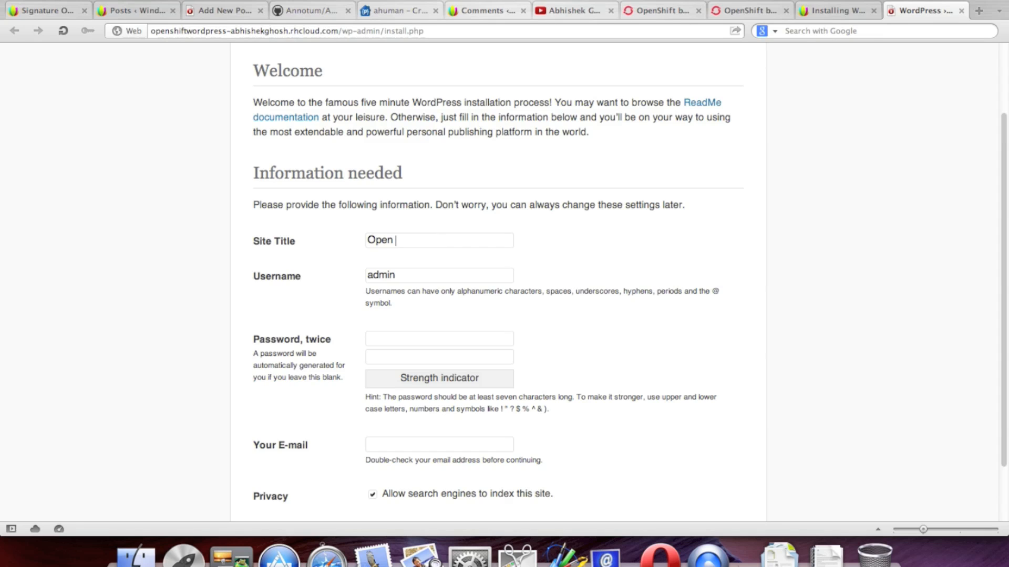
{"action": "type", "text": "Shift WordPress"}
{"action": "left_click_drag", "start_coordinate": [394, 274], "coordinate": [362, 273]}
{"action": "left_click", "coordinate": [481, 273]}
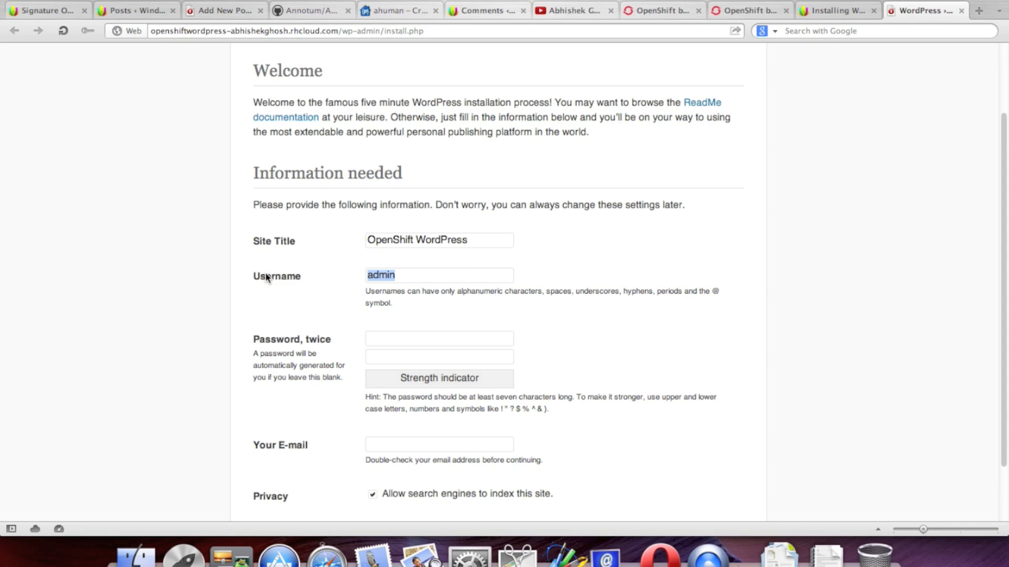
{"action": "type", "text": "A"}
{"action": "type", "text": "@"}
{"action": "type", "text": "bhis"}
{"action": "type", "text": "hek"}
{"action": "type", "text": "a"}
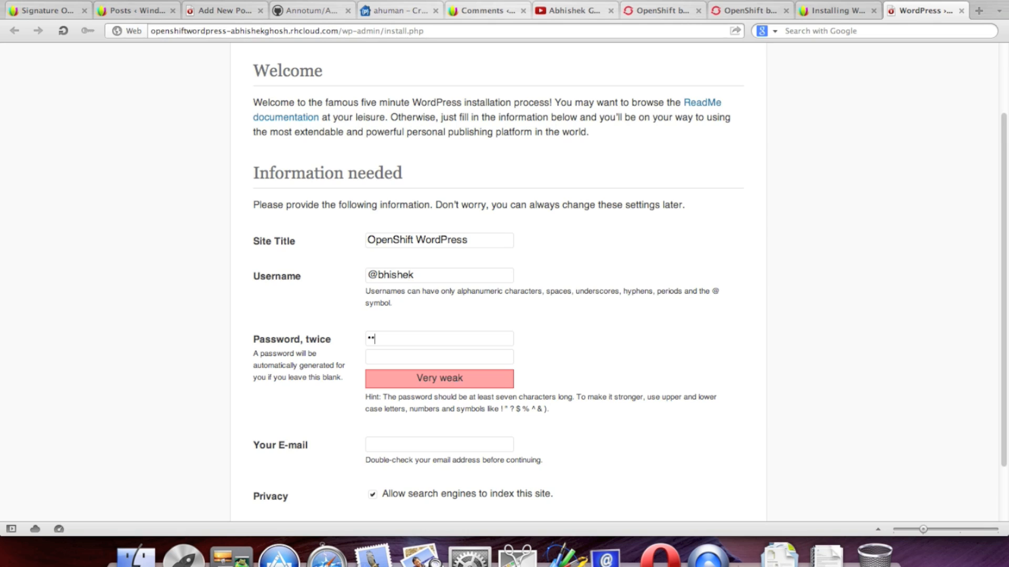
{"action": "type", "text": "aaa"}
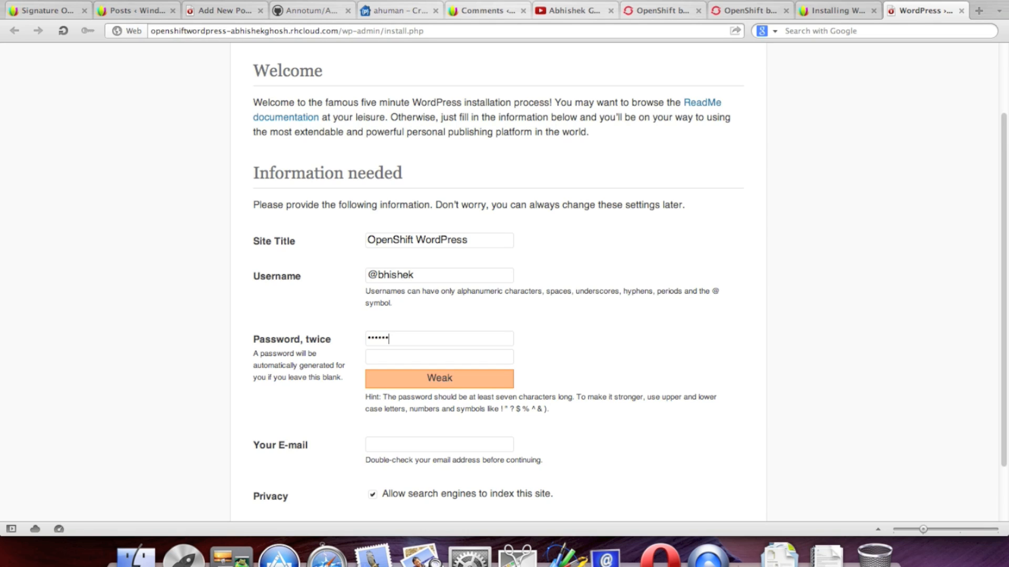
{"action": "key", "text": "BackSpace"}
{"action": "key", "text": "BackSpace"}
{"action": "key", "text": "BackSpace"}
{"action": "key", "text": "BackSpace"}
{"action": "type", "text": "aaaaaaaa"}
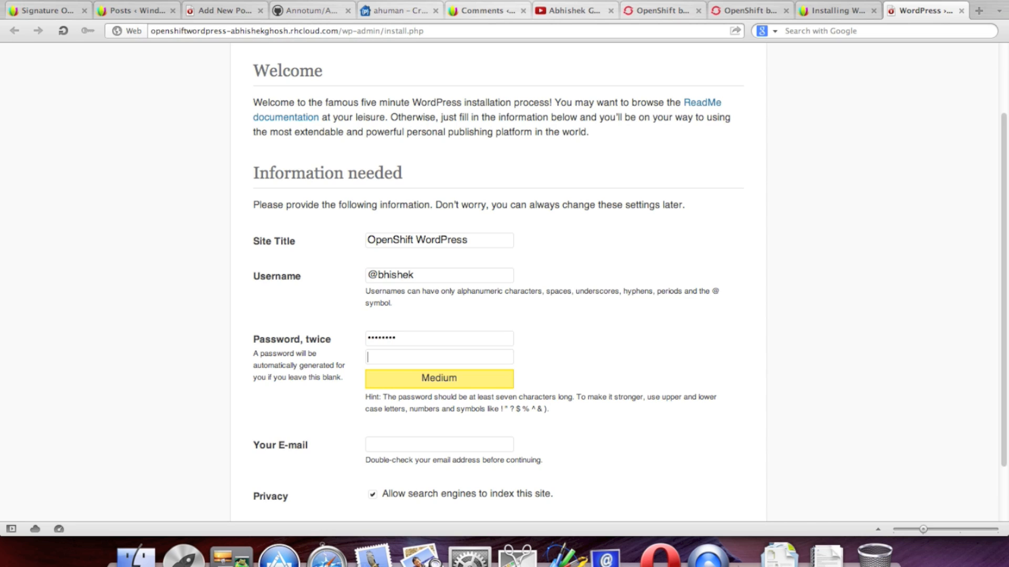
{"action": "type", "text": "aaaaaaaa"}
Step: Fill in the admin's e-mail address, install WordPress, and proceed to the login page
{"action": "scroll", "coordinate": [494, 331], "scroll_direction": "down", "scroll_amount": 3}
{"action": "left_click", "coordinate": [392, 368]}
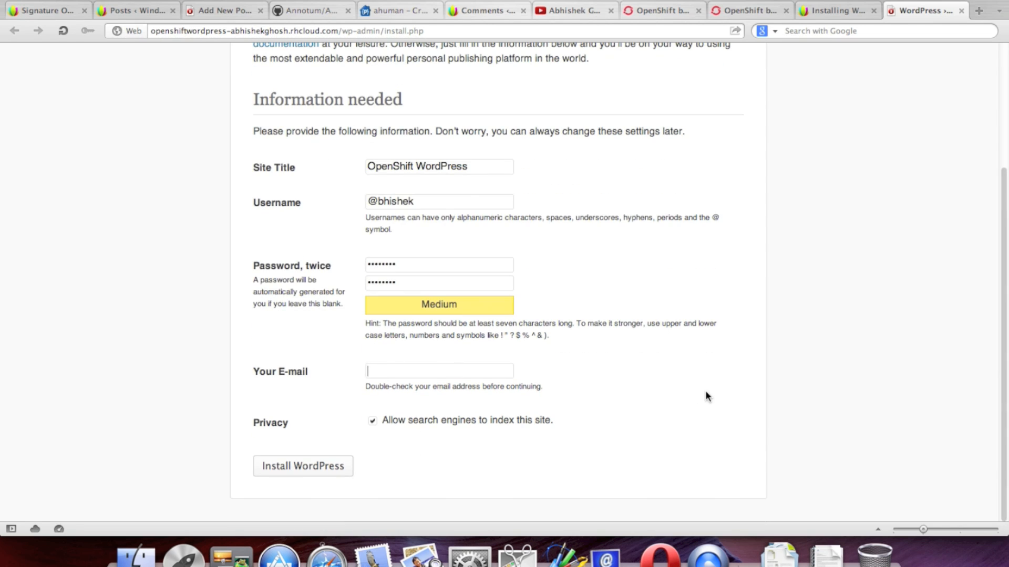
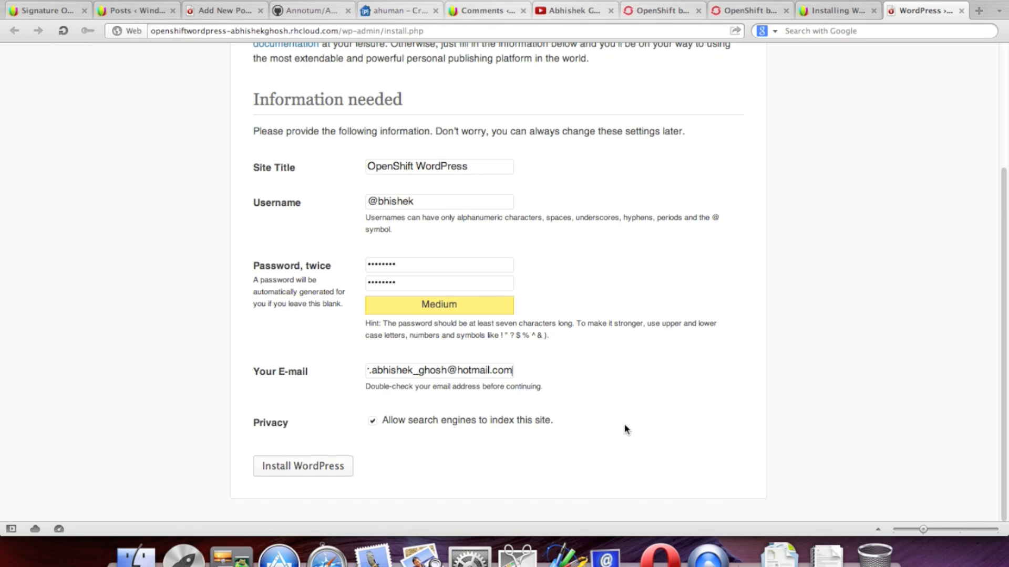
{"action": "left_click", "coordinate": [296, 473]}
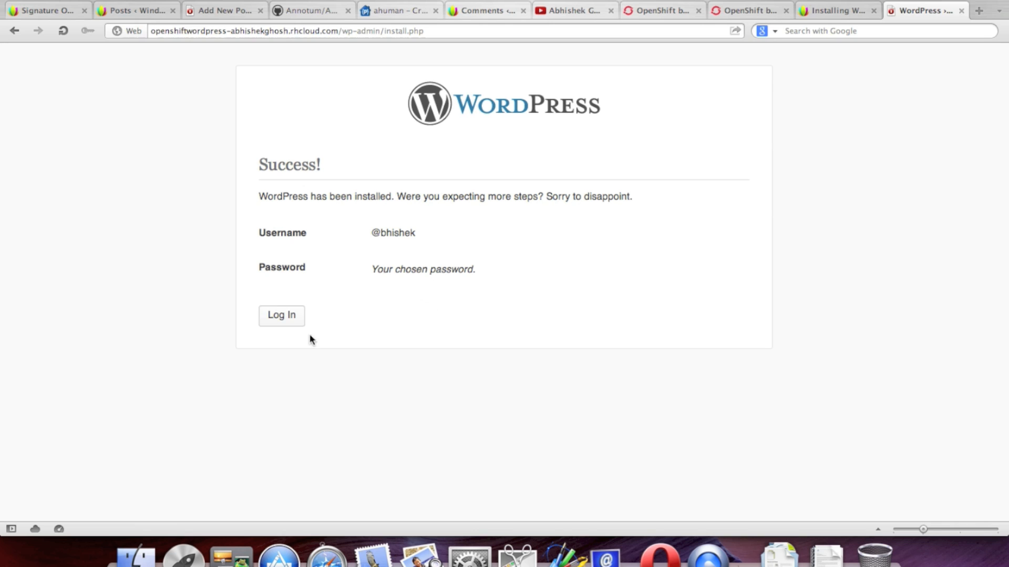
{"action": "left_click", "coordinate": [302, 319]}
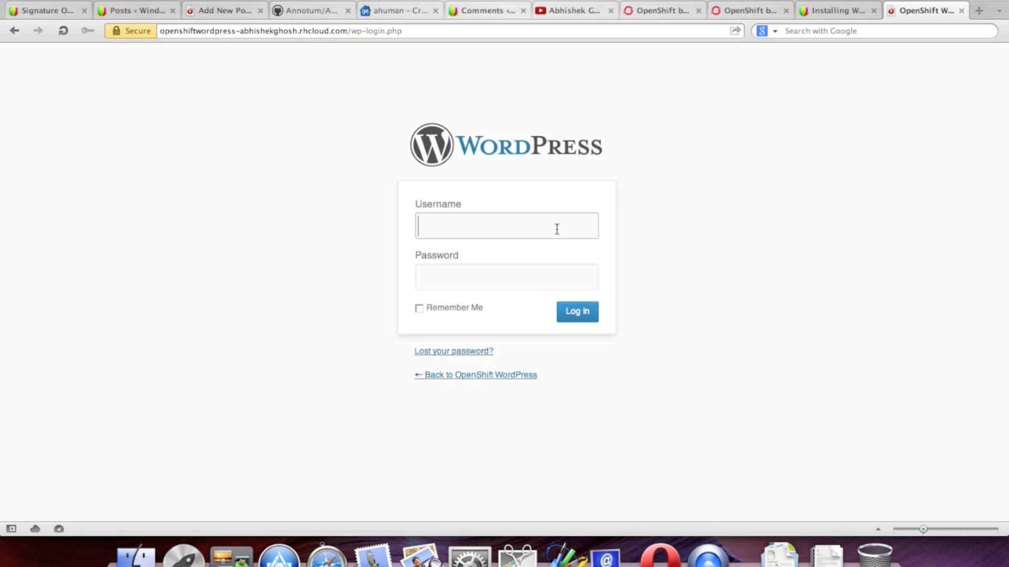
Step: Sign in with the admin username and password, re-entering the password after one rejection
{"action": "type", "text": "@bhishek"}
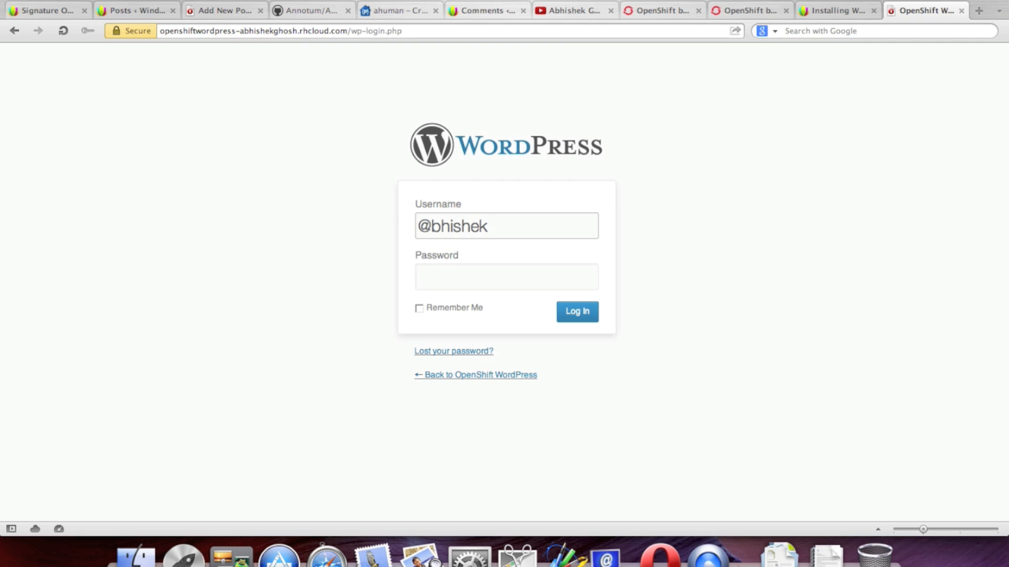
{"action": "key", "text": "Tab"}
{"action": "type", "text": "•••••"}
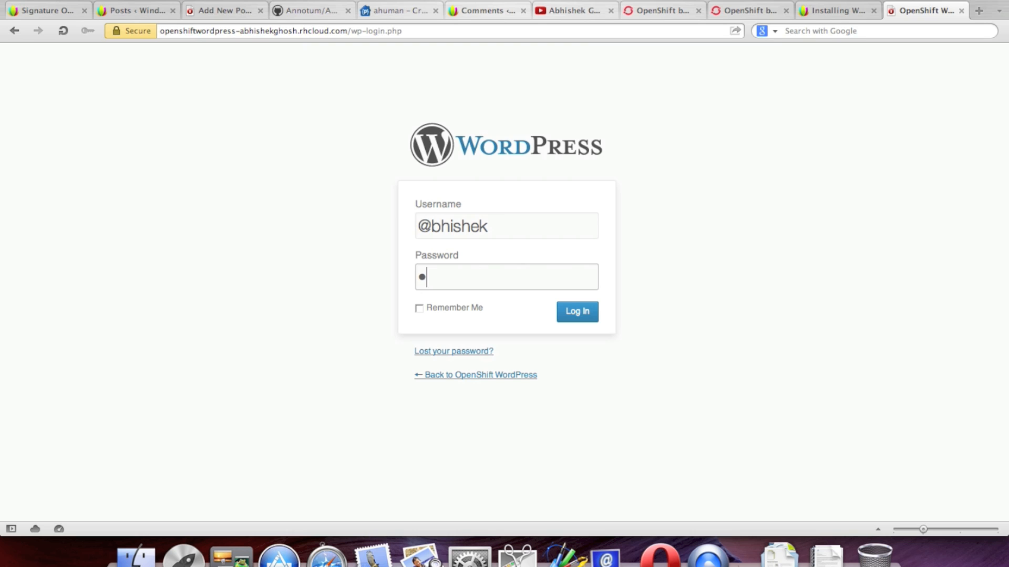
{"action": "type", "text": "••••••"}
{"action": "left_click", "coordinate": [578, 311]}
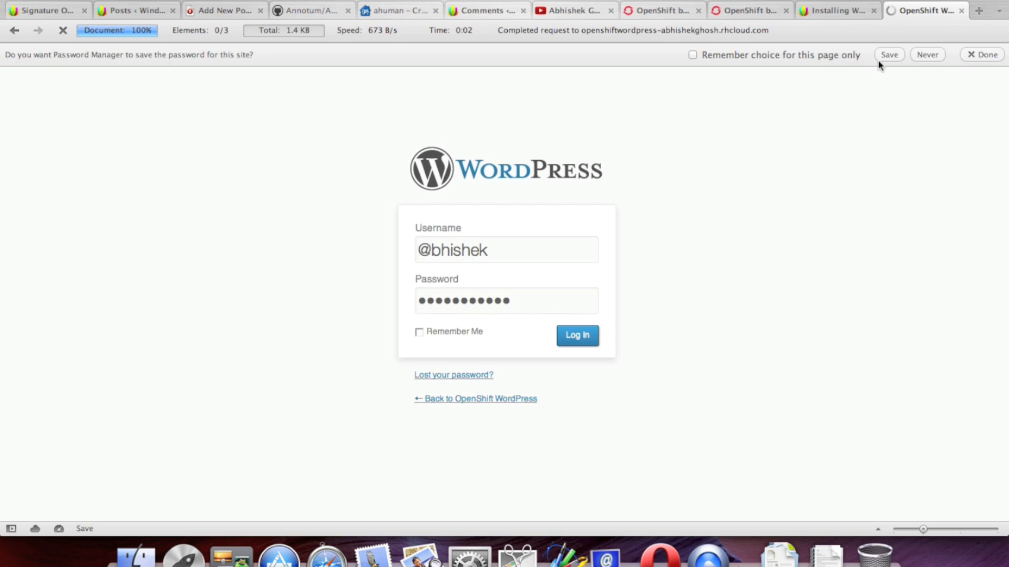
{"action": "left_click", "coordinate": [888, 58]}
{"action": "type", "text": "••••••••"}
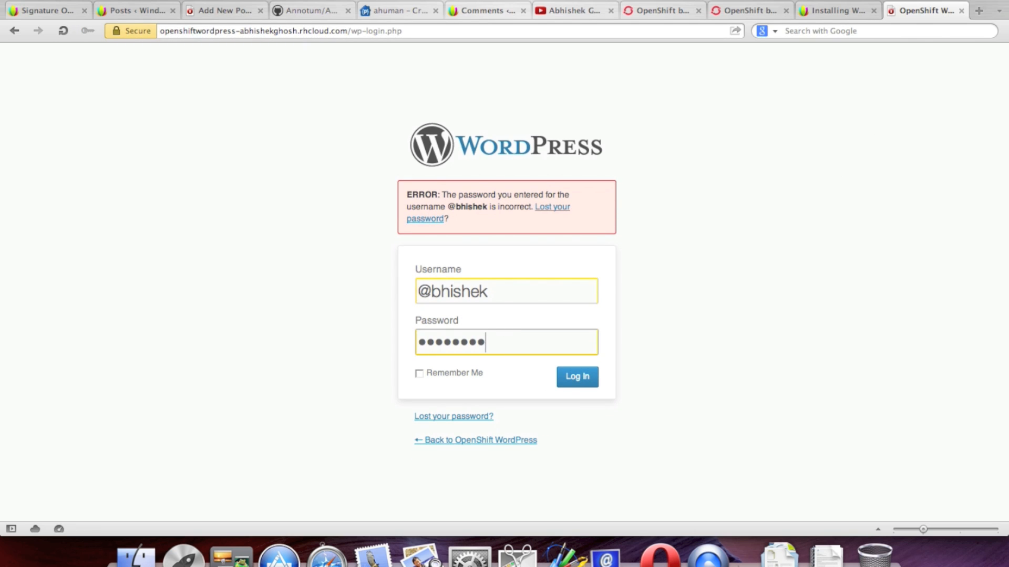
{"action": "left_click", "coordinate": [576, 377]}
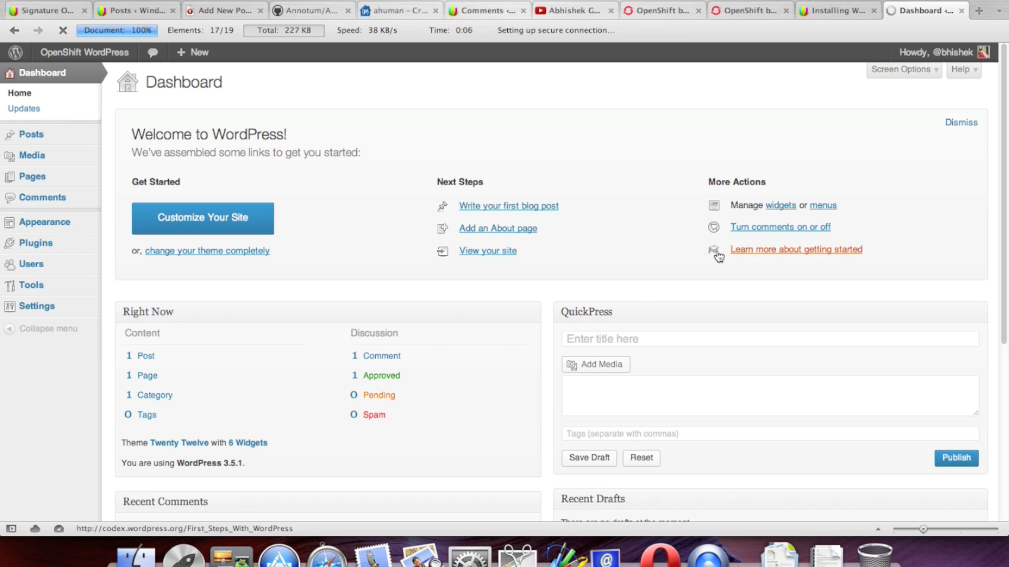
Step: Dismiss the dashboard welcome panel and open the live site in a new tab
{"action": "left_click", "coordinate": [960, 122]}
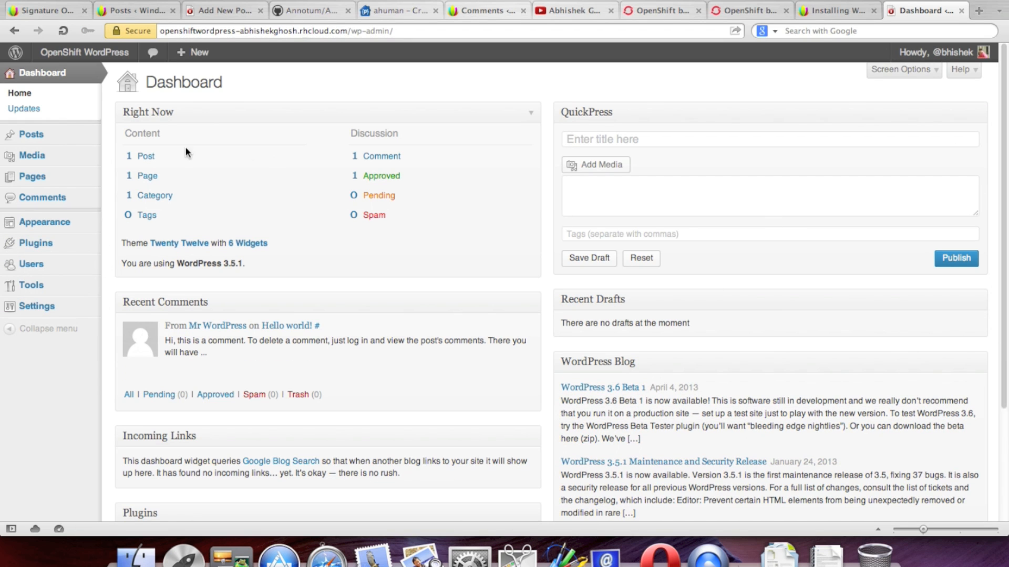
{"action": "mouse_move", "coordinate": [58, 53]}
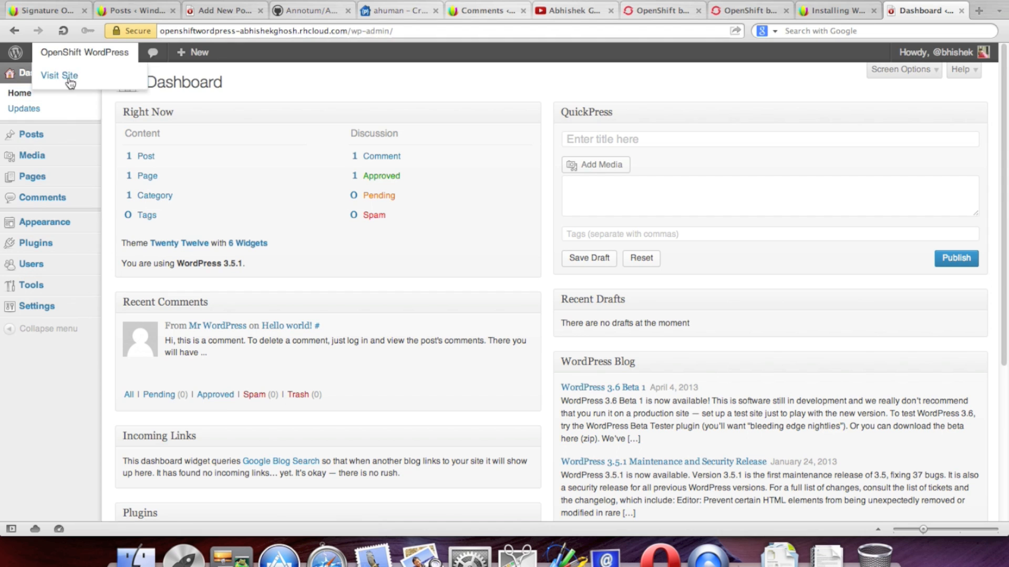
{"action": "right_click", "coordinate": [72, 78]}
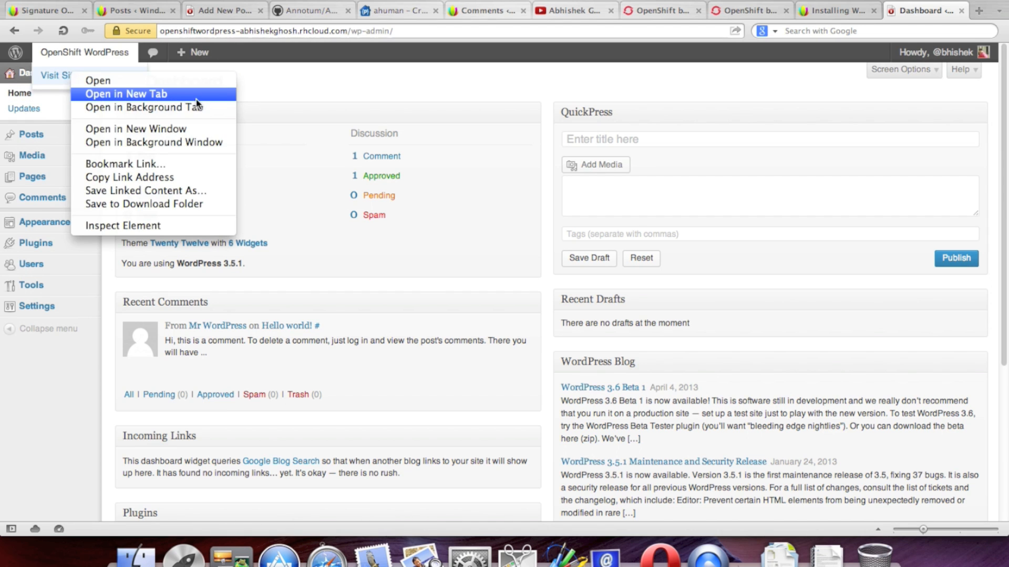
{"action": "left_click", "coordinate": [139, 92]}
{"action": "scroll", "coordinate": [392, 84], "scroll_direction": "down", "scroll_amount": 3}
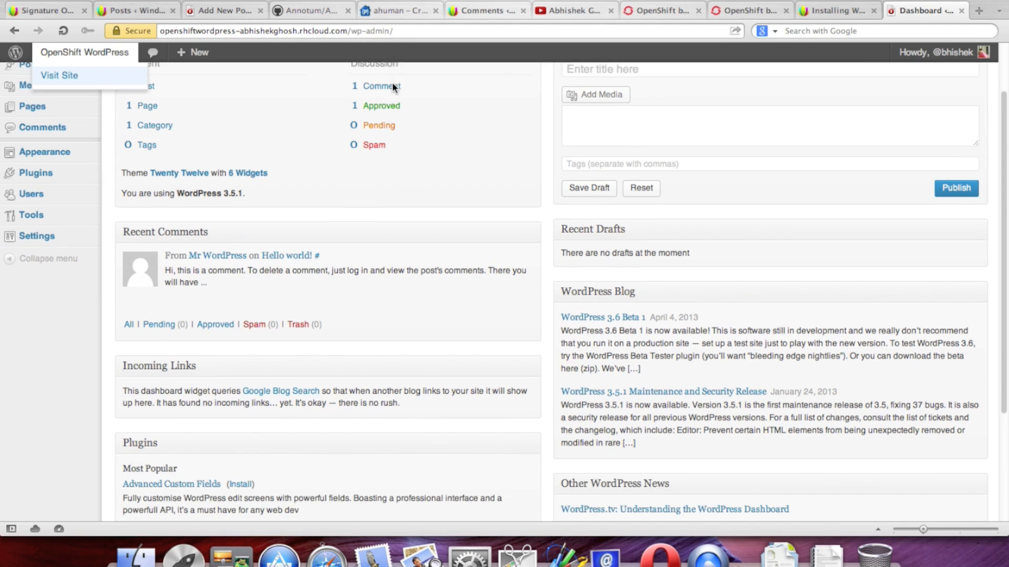
{"action": "left_click", "coordinate": [208, 93]}
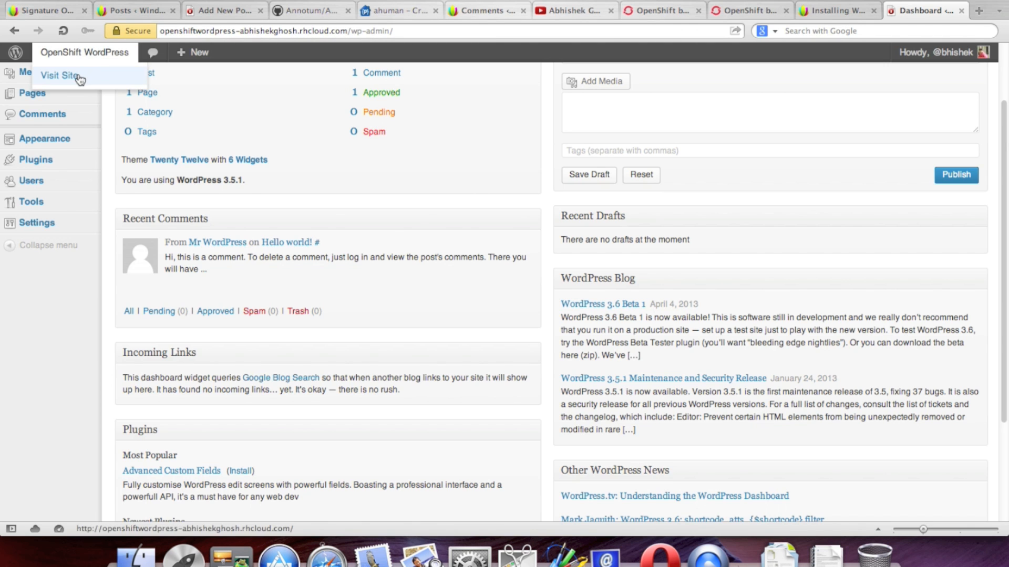
{"action": "right_click", "coordinate": [78, 77]}
{"action": "left_click", "coordinate": [135, 92]}
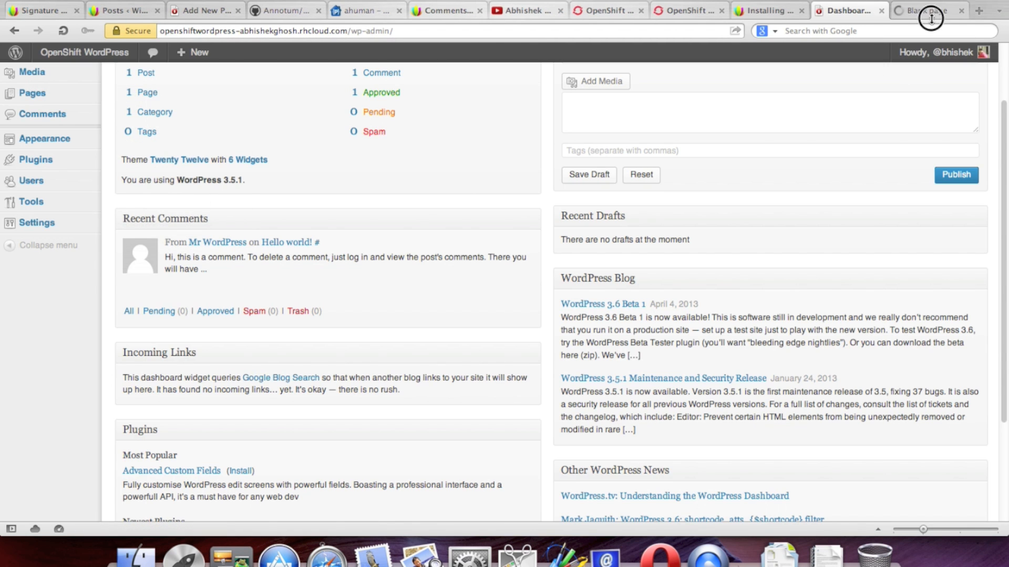
{"action": "scroll", "coordinate": [767, 196], "scroll_direction": "up", "scroll_amount": 3}
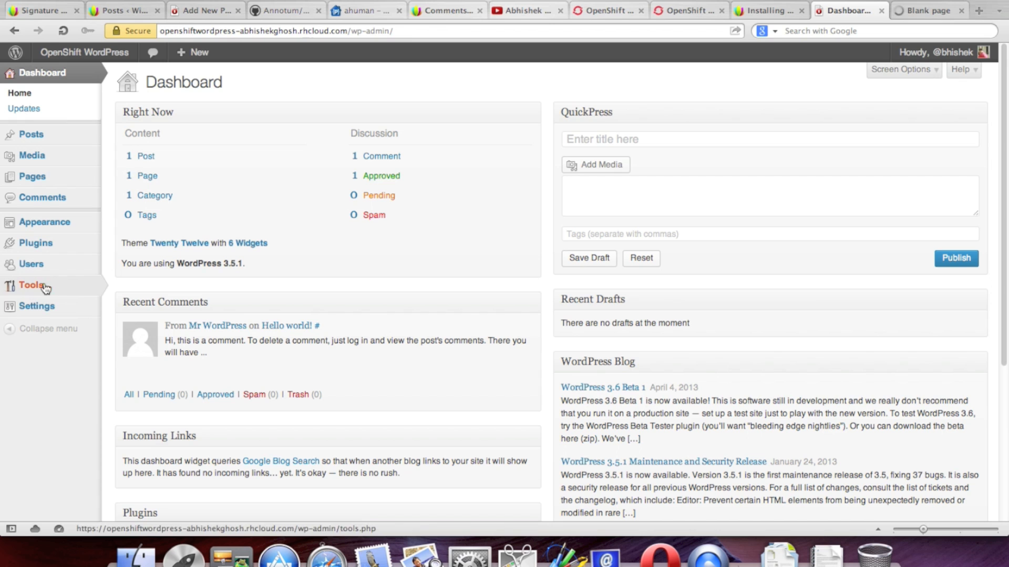
Step: Open Settings > General, then view the Hello world! post on the live site and close it
{"action": "mouse_move", "coordinate": [60, 314]}
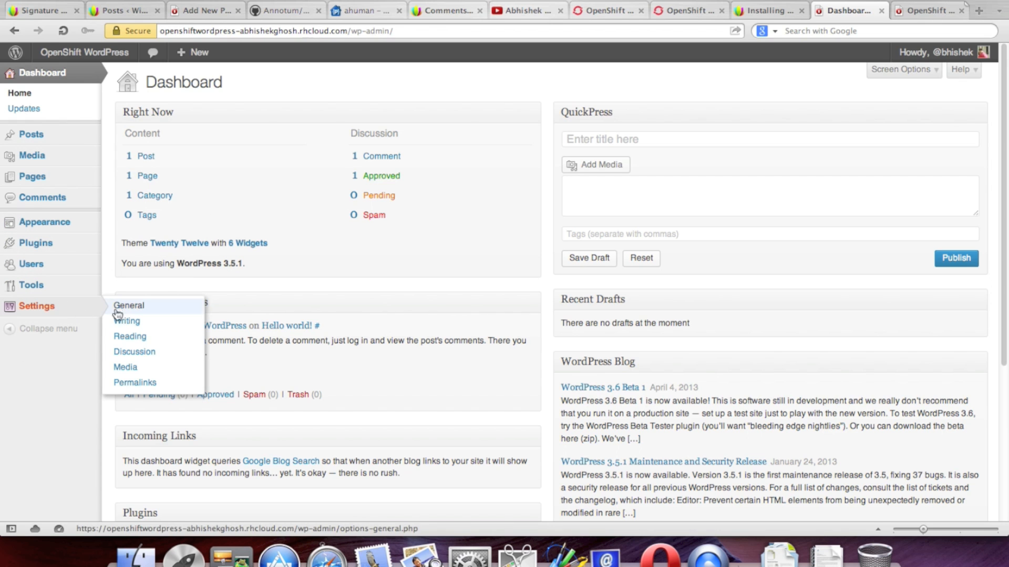
{"action": "left_click", "coordinate": [171, 310]}
{"action": "left_click", "coordinate": [920, 12]}
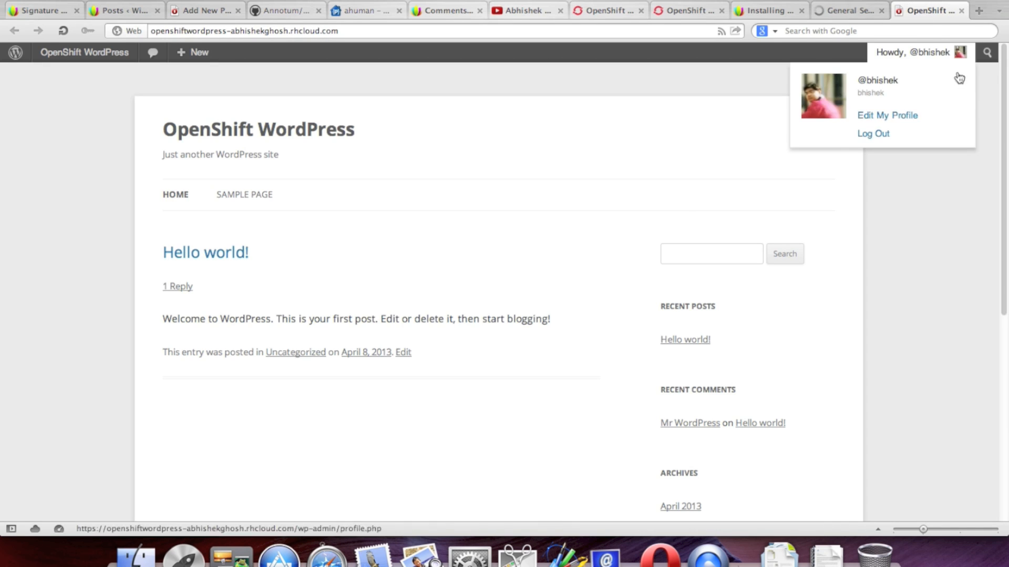
{"action": "scroll", "coordinate": [225, 275], "scroll_direction": "down", "scroll_amount": 1}
{"action": "left_click", "coordinate": [207, 224]}
{"action": "scroll", "coordinate": [940, 168], "scroll_direction": "down", "scroll_amount": 2}
{"action": "scroll", "coordinate": [917, 282], "scroll_direction": "down", "scroll_amount": 12}
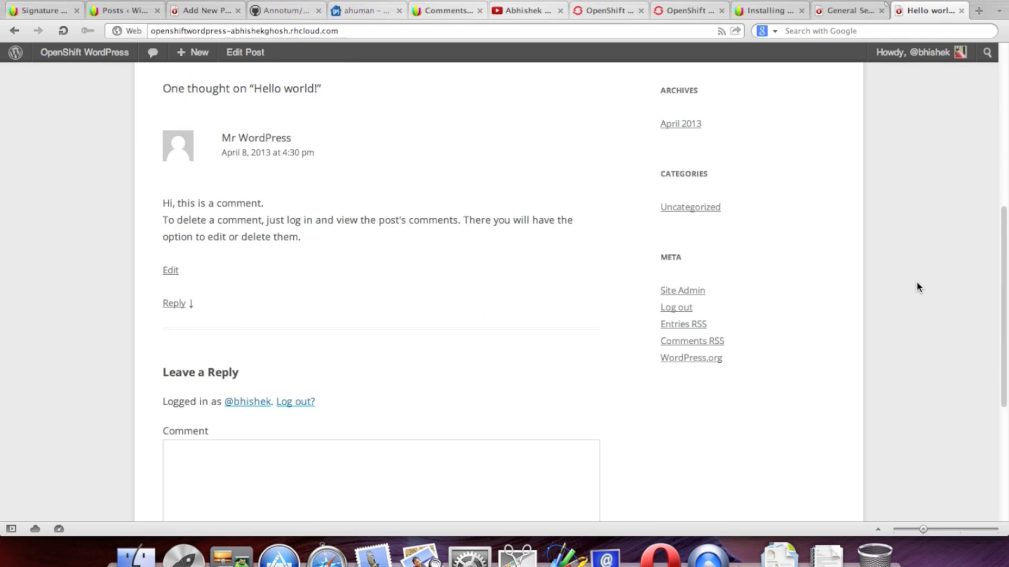
{"action": "scroll", "coordinate": [916, 281], "scroll_direction": "up", "scroll_amount": 12}
{"action": "scroll", "coordinate": [916, 281], "scroll_direction": "down", "scroll_amount": 10}
{"action": "scroll", "coordinate": [916, 281], "scroll_direction": "up", "scroll_amount": 10}
{"action": "left_click", "coordinate": [961, 10]}
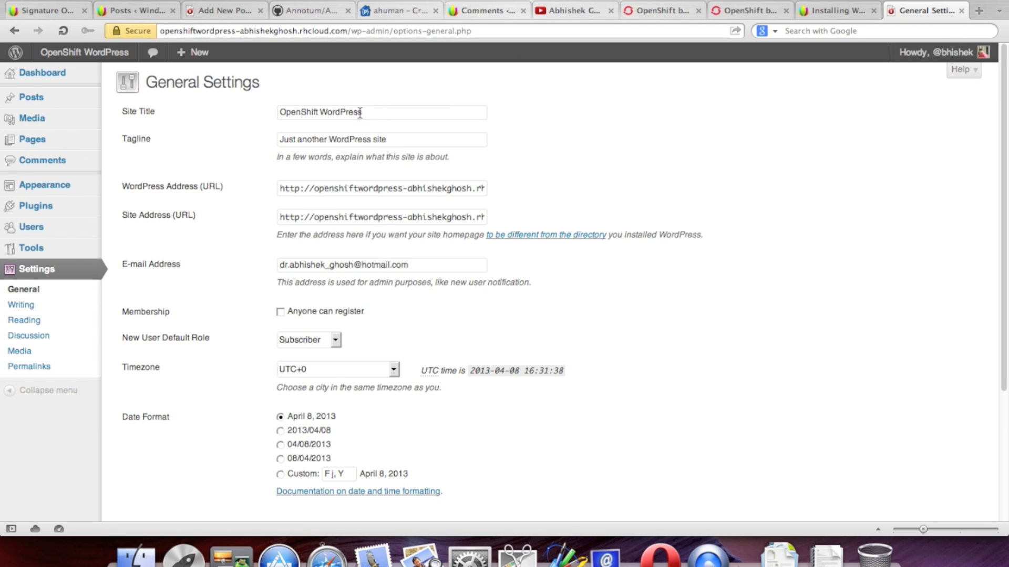
Step: Replace 'Just another' at the tagline's start with 'Self Hosted'
{"action": "left_click", "coordinate": [331, 138]}
{"action": "left_click_drag", "start_coordinate": [331, 138], "coordinate": [198, 140]}
{"action": "key", "text": "BackSpace"}
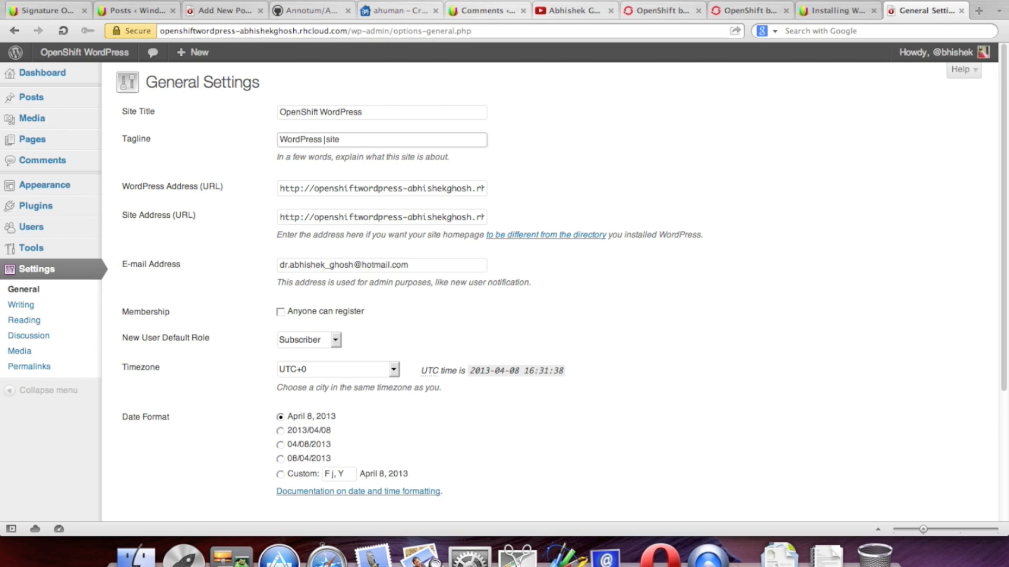
{"action": "type", "text": "Self"}
{"action": "key", "text": "BackSpace"}
{"action": "key", "text": "BackSpace"}
{"action": "key", "text": "BackSpace"}
{"action": "key", "text": "BackSpace"}
{"action": "key", "text": "BackSpace"}
{"action": "type", "text": "Self Hosted"}
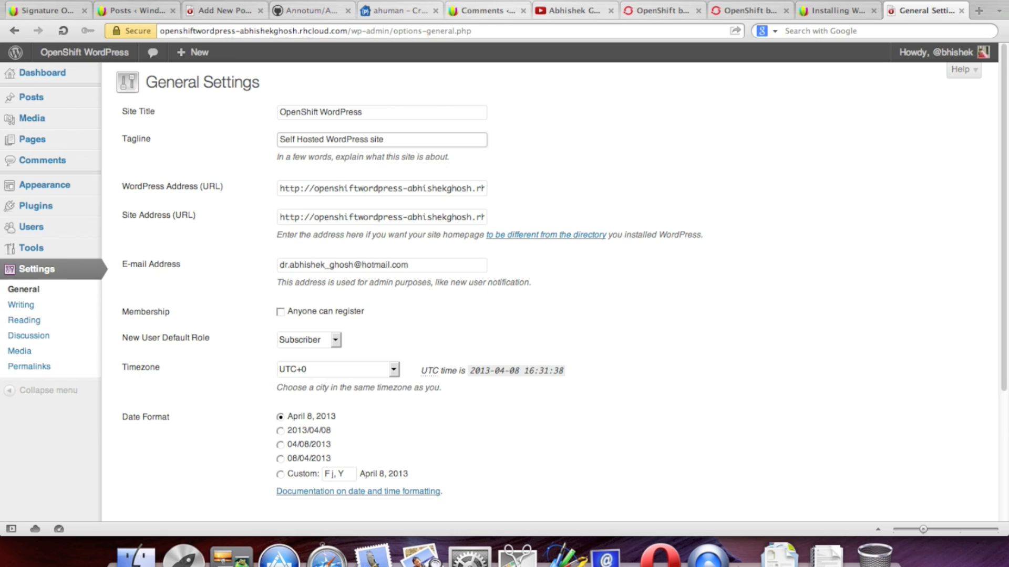
Step: Replace the tagline's ending 'site' with 'on OpenShift' and save the General settings
{"action": "left_click_drag", "start_coordinate": [370, 140], "coordinate": [451, 139]}
{"action": "type", "text": "on"}
{"action": "type", "text": "OpenShift"}
{"action": "scroll", "coordinate": [677, 112], "scroll_direction": "down", "scroll_amount": 3}
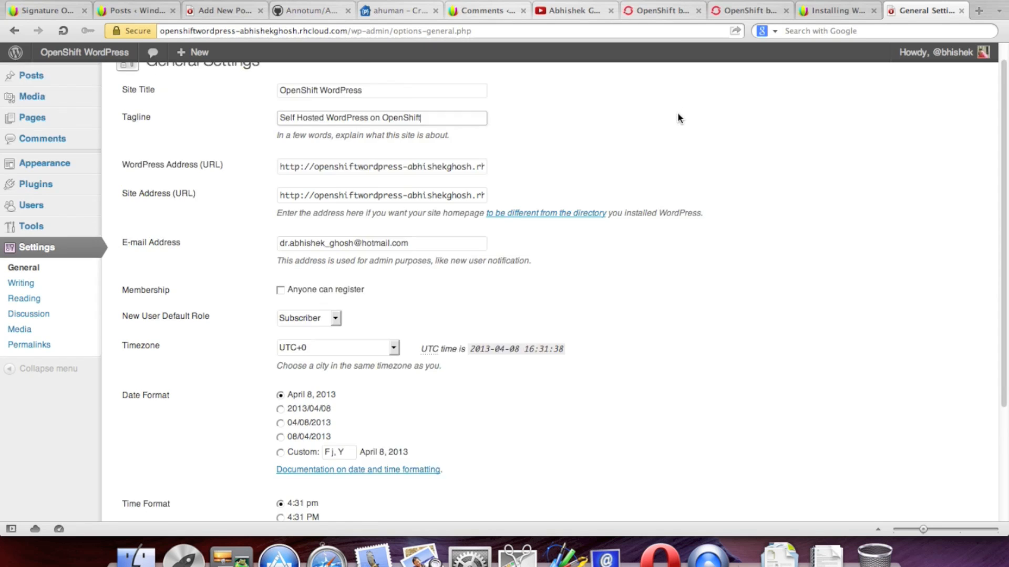
{"action": "scroll", "coordinate": [734, 200], "scroll_direction": "down", "scroll_amount": 3}
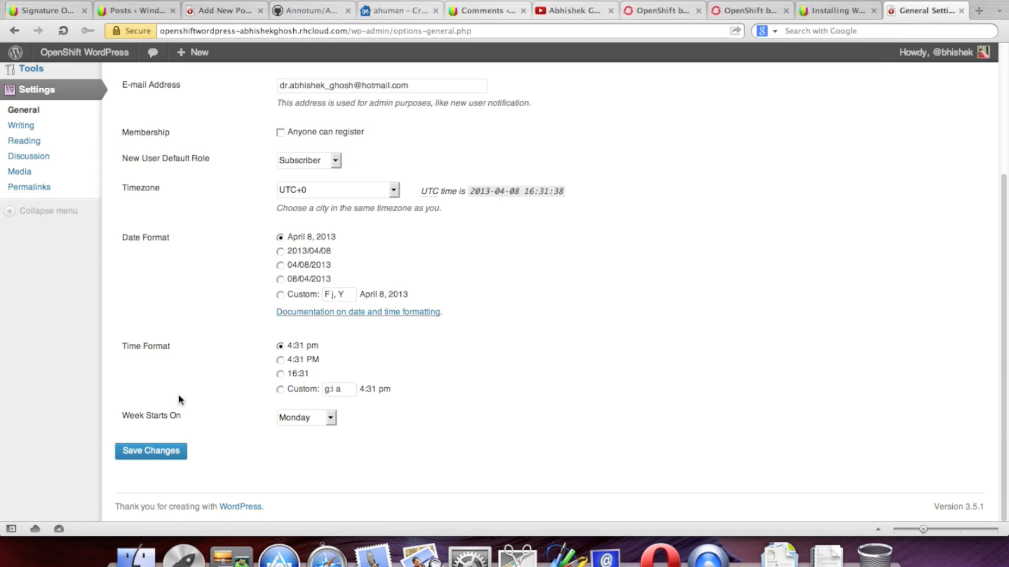
{"action": "left_click", "coordinate": [151, 451]}
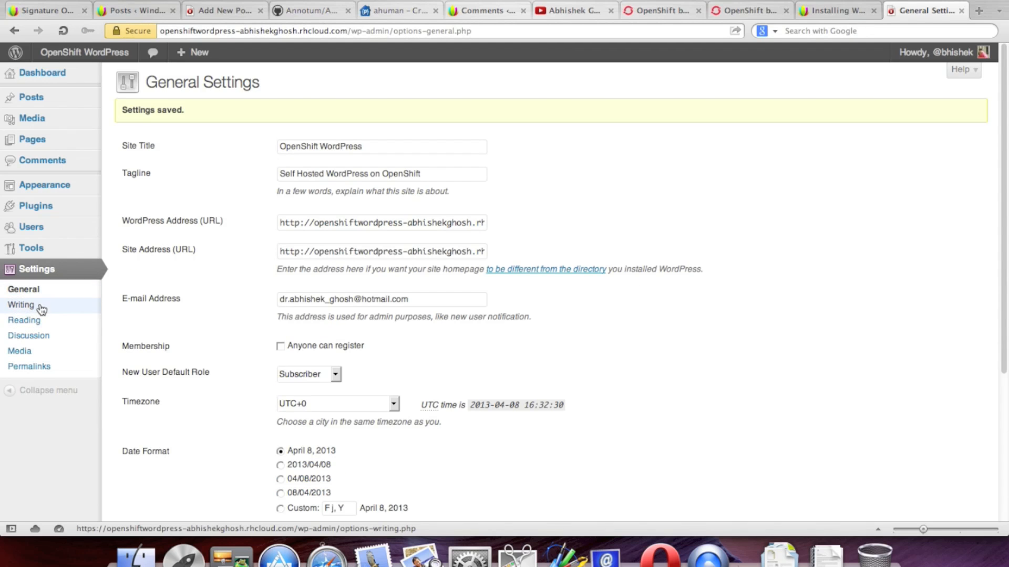
Step: Switch permalinks to the Post name structure (/%postname%/) and save it
{"action": "left_click", "coordinate": [39, 368]}
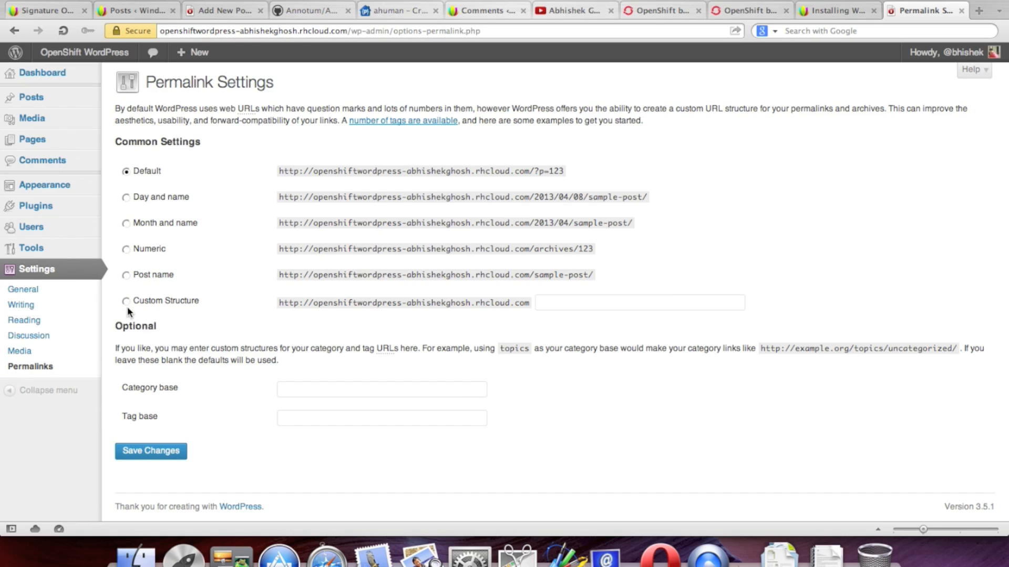
{"action": "left_click", "coordinate": [126, 277]}
{"action": "left_click", "coordinate": [180, 452]}
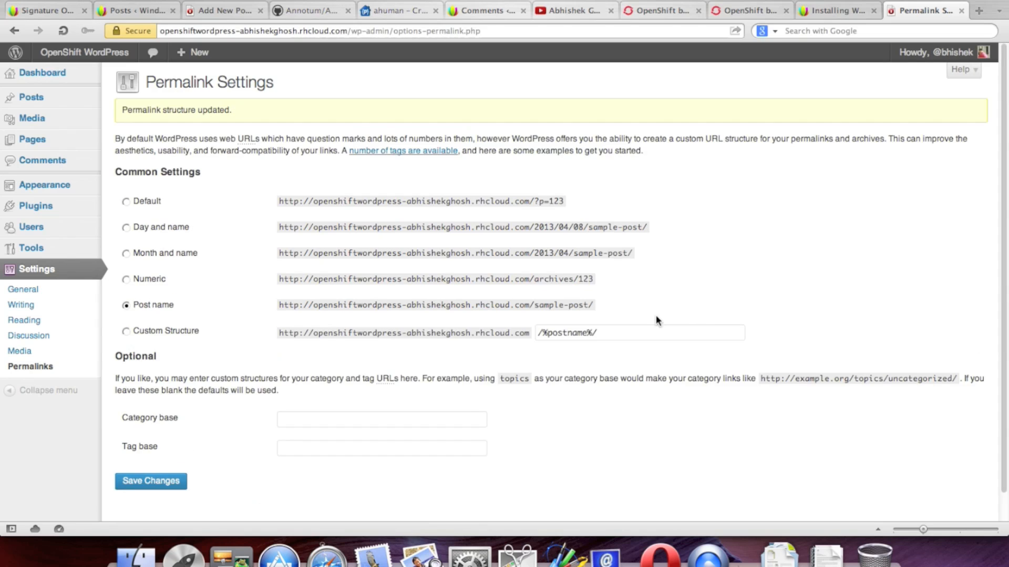
{"action": "left_click", "coordinate": [44, 356]}
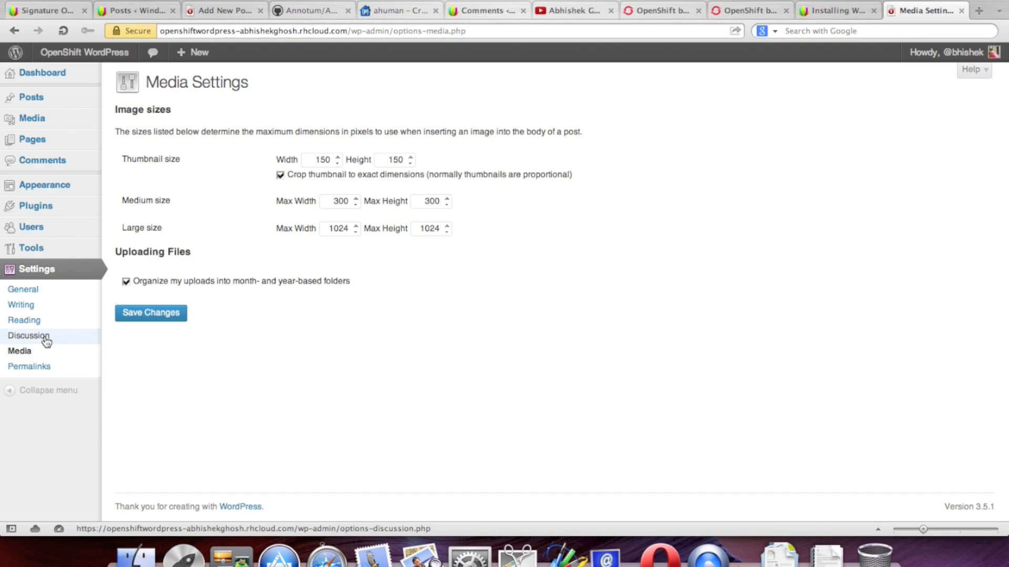
Step: In Discussion settings, turn off pingback notifications to and from other blogs
{"action": "left_click", "coordinate": [29, 336]}
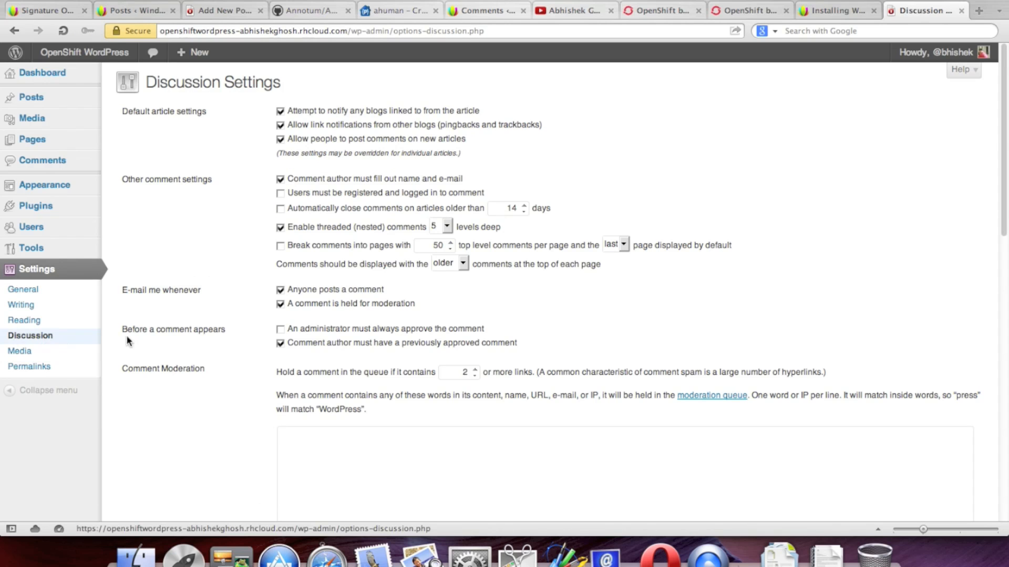
{"action": "scroll", "coordinate": [253, 182], "scroll_direction": "down", "scroll_amount": 1}
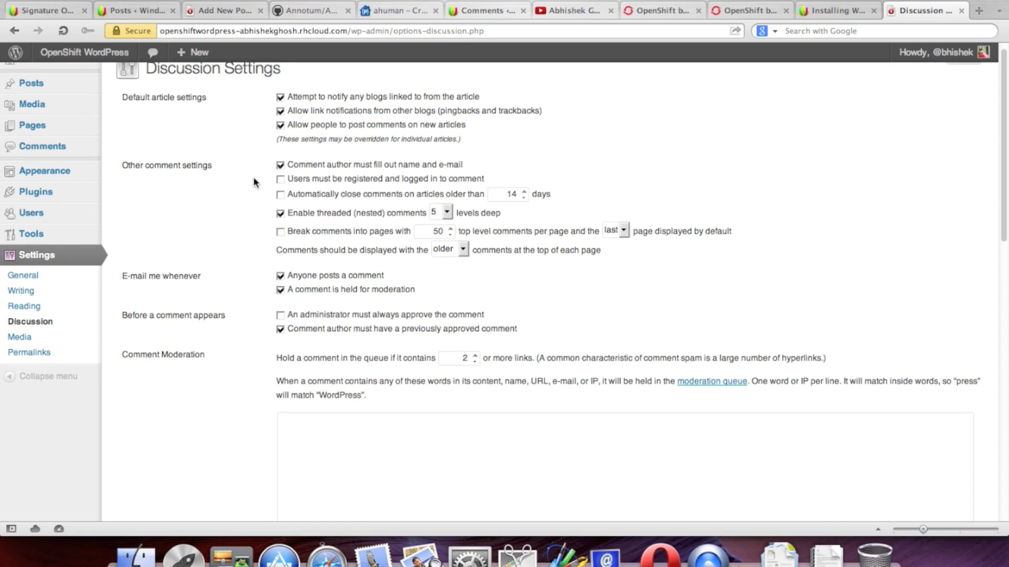
{"action": "scroll", "coordinate": [253, 179], "scroll_direction": "down", "scroll_amount": 1}
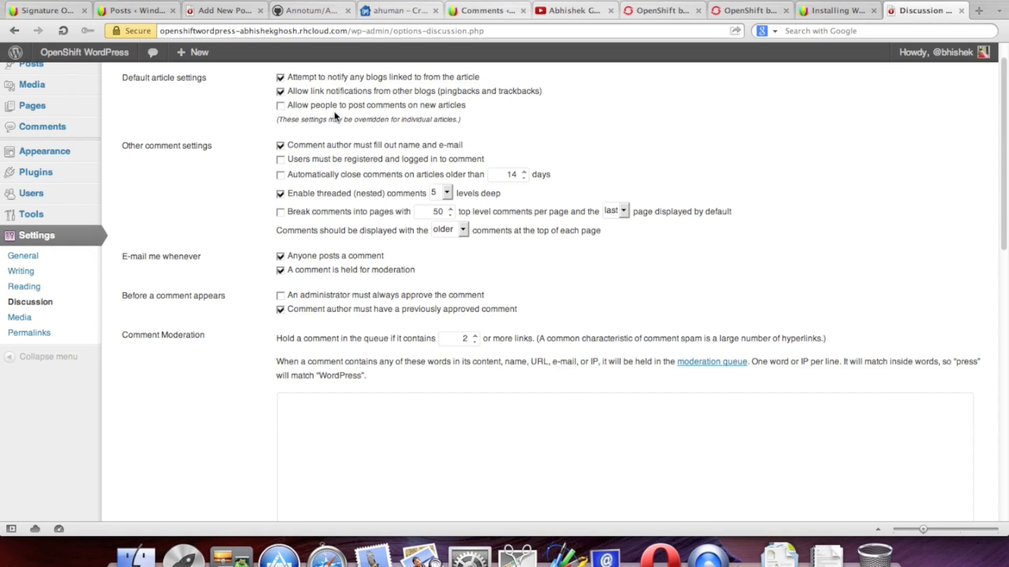
{"action": "left_click", "coordinate": [280, 91]}
{"action": "left_click", "coordinate": [280, 78]}
{"action": "scroll", "coordinate": [256, 158], "scroll_direction": "down", "scroll_amount": 2}
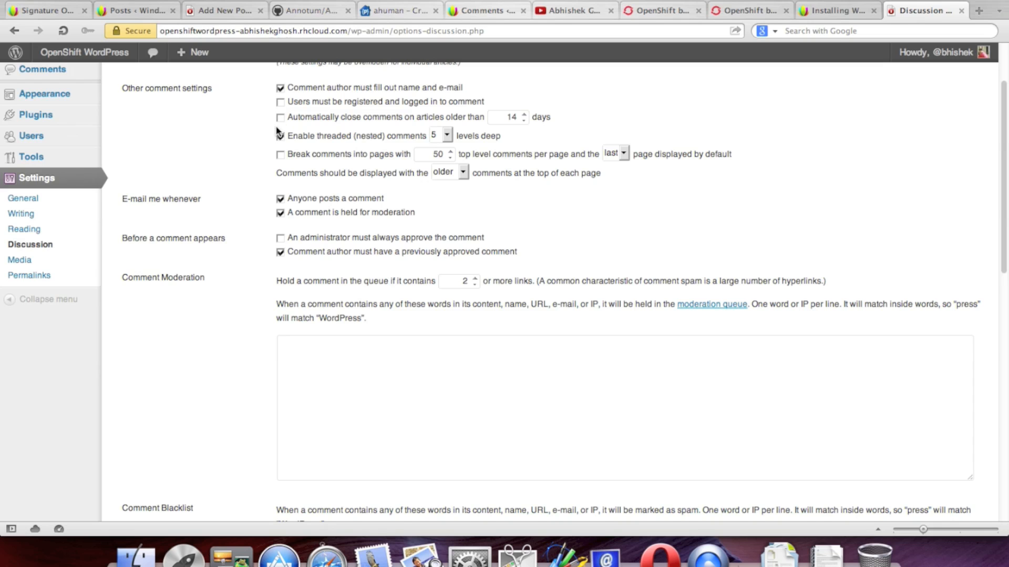
{"action": "scroll", "coordinate": [258, 189], "scroll_direction": "down", "scroll_amount": 1}
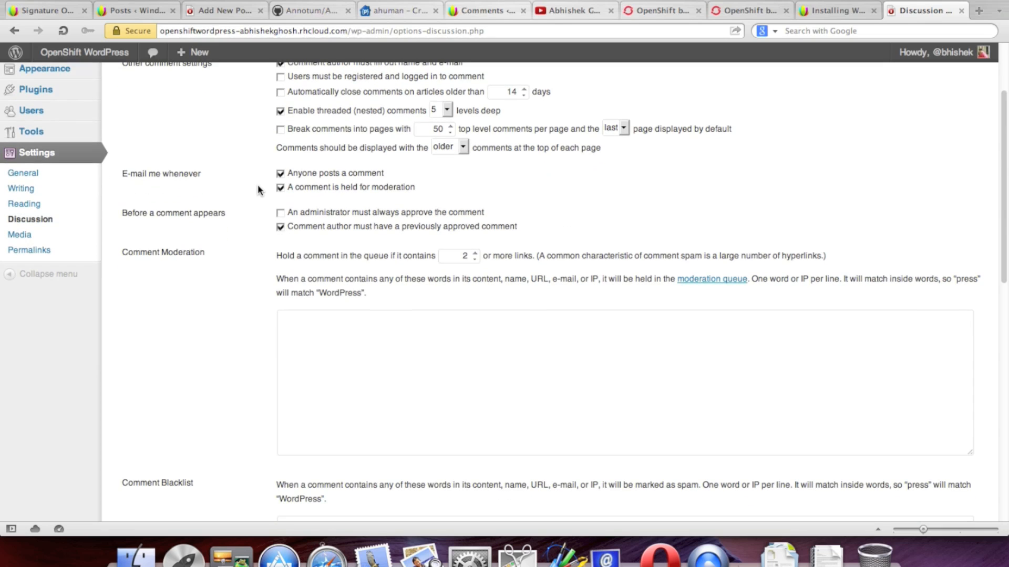
{"action": "scroll", "coordinate": [254, 184], "scroll_direction": "down", "scroll_amount": 2}
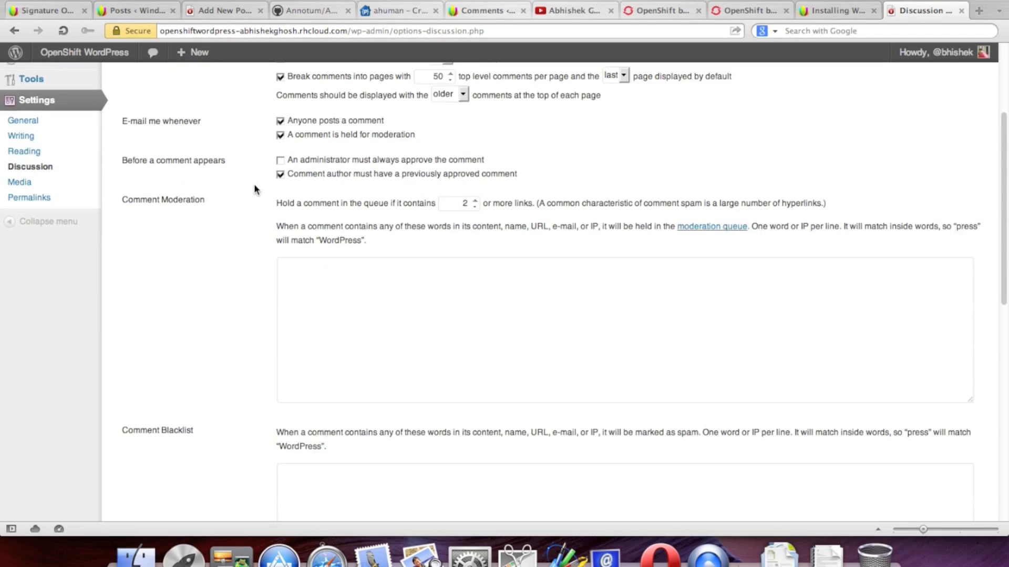
{"action": "scroll", "coordinate": [271, 153], "scroll_direction": "down", "scroll_amount": 2}
Step: Require admin approval for comments, use Gravatar Logo avatars with maximum rating R, and save
{"action": "left_click", "coordinate": [281, 111]}
{"action": "scroll", "coordinate": [205, 224], "scroll_direction": "down", "scroll_amount": 15}
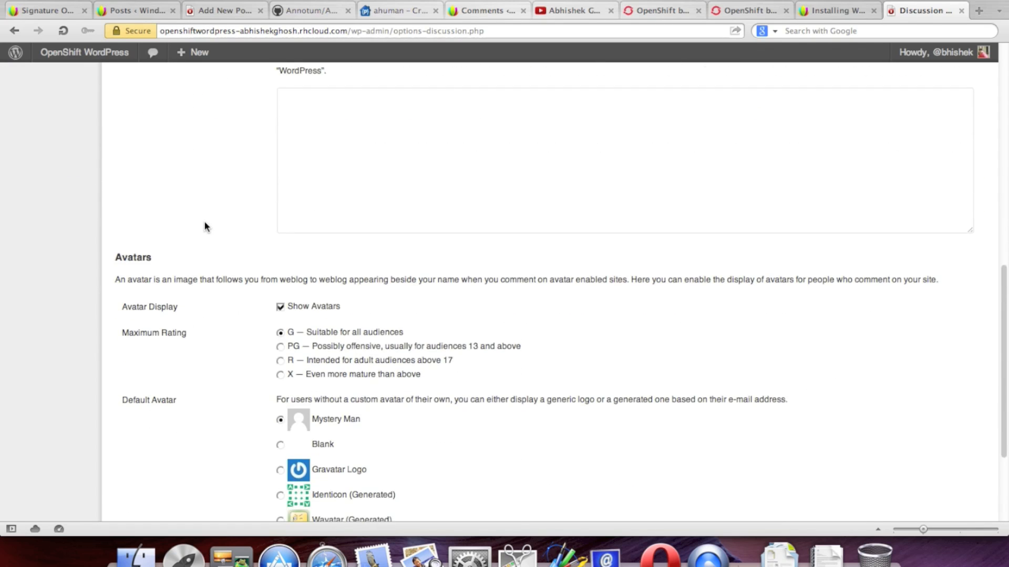
{"action": "left_click", "coordinate": [287, 348]}
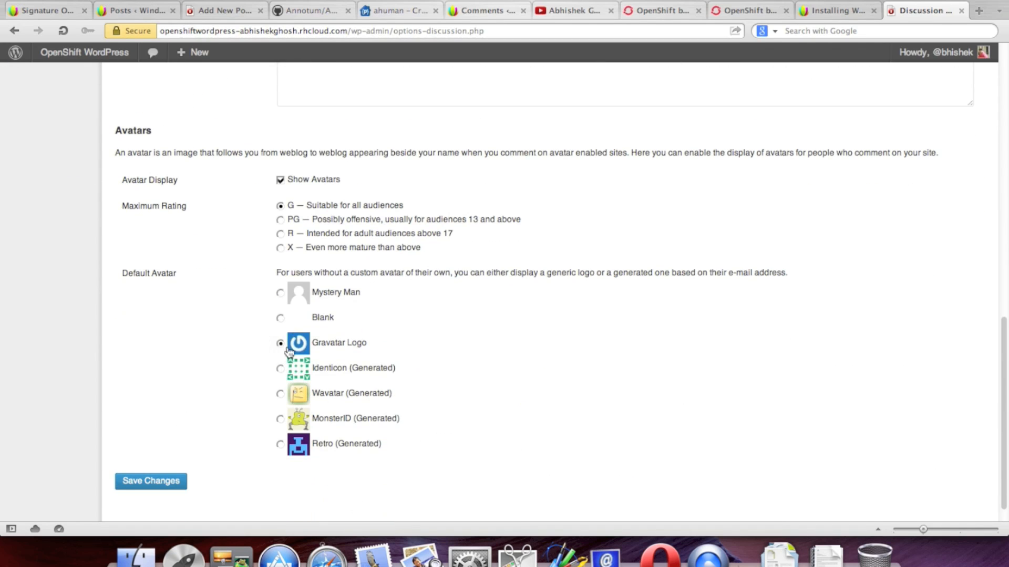
{"action": "scroll", "coordinate": [466, 343], "scroll_direction": "down", "scroll_amount": 1}
{"action": "scroll", "coordinate": [467, 343], "scroll_direction": "up", "scroll_amount": 4}
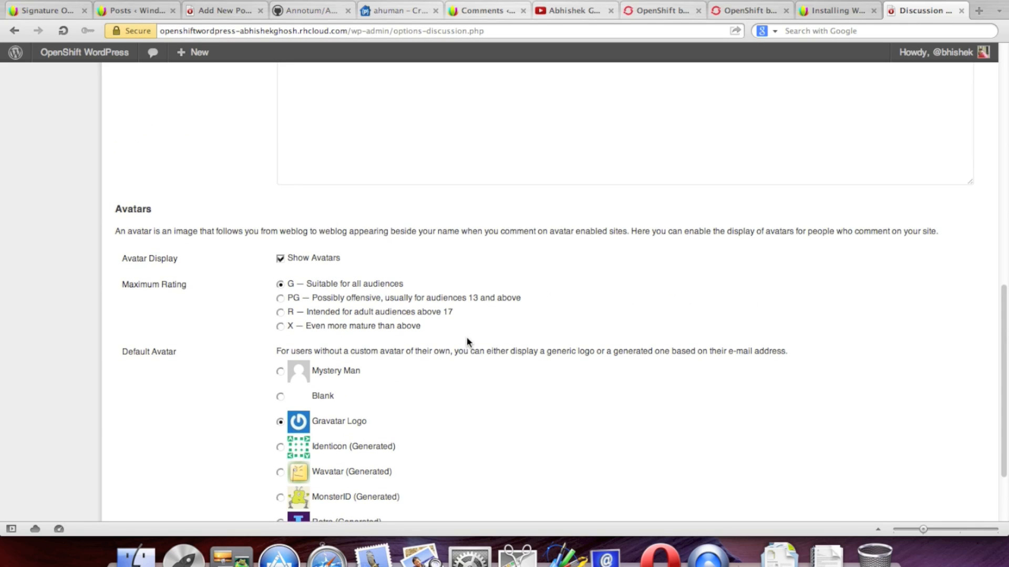
{"action": "scroll", "coordinate": [466, 342], "scroll_direction": "down", "scroll_amount": 5}
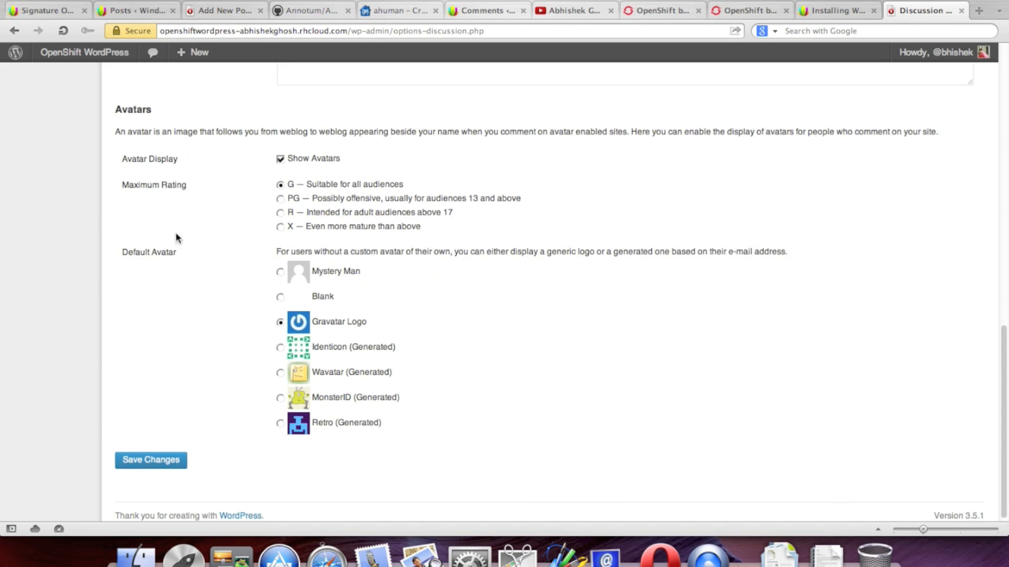
{"action": "left_click", "coordinate": [280, 227]}
{"action": "scroll", "coordinate": [518, 302], "scroll_direction": "up", "scroll_amount": 3}
{"action": "left_click", "coordinate": [280, 268]}
{"action": "scroll", "coordinate": [604, 368], "scroll_direction": "down", "scroll_amount": 3}
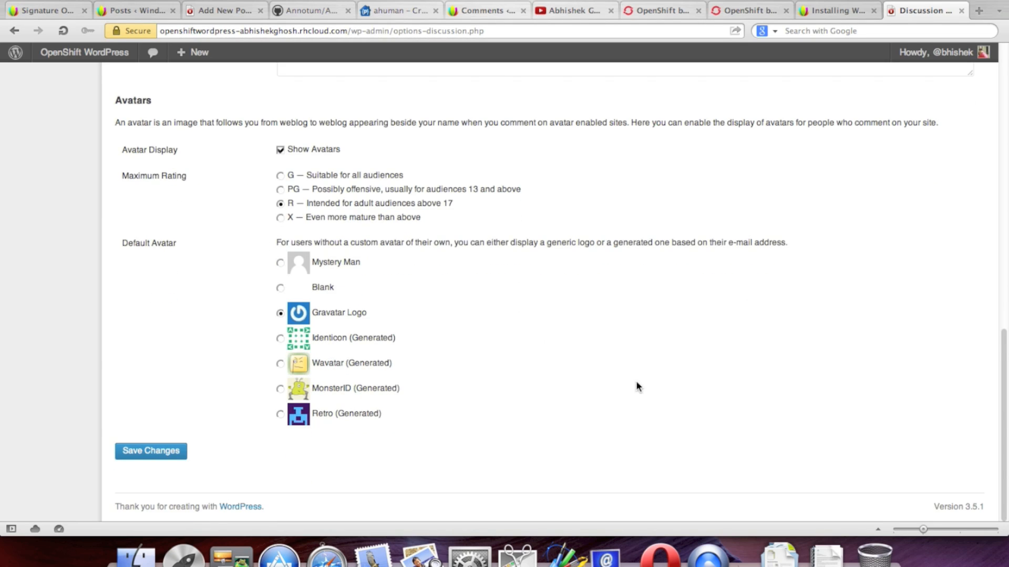
{"action": "left_click", "coordinate": [167, 453]}
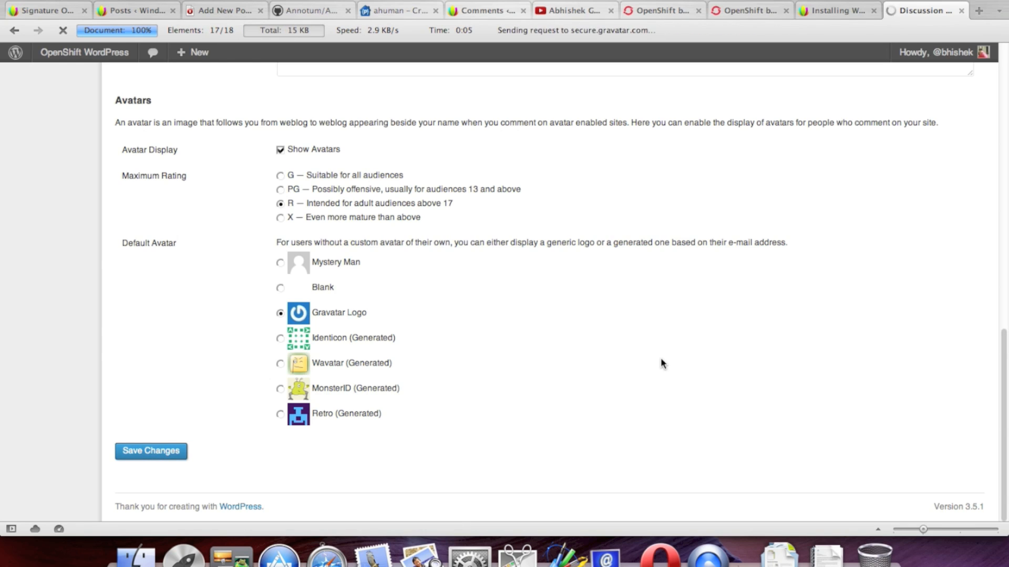
{"action": "scroll", "coordinate": [686, 336], "scroll_direction": "down", "scroll_amount": 2}
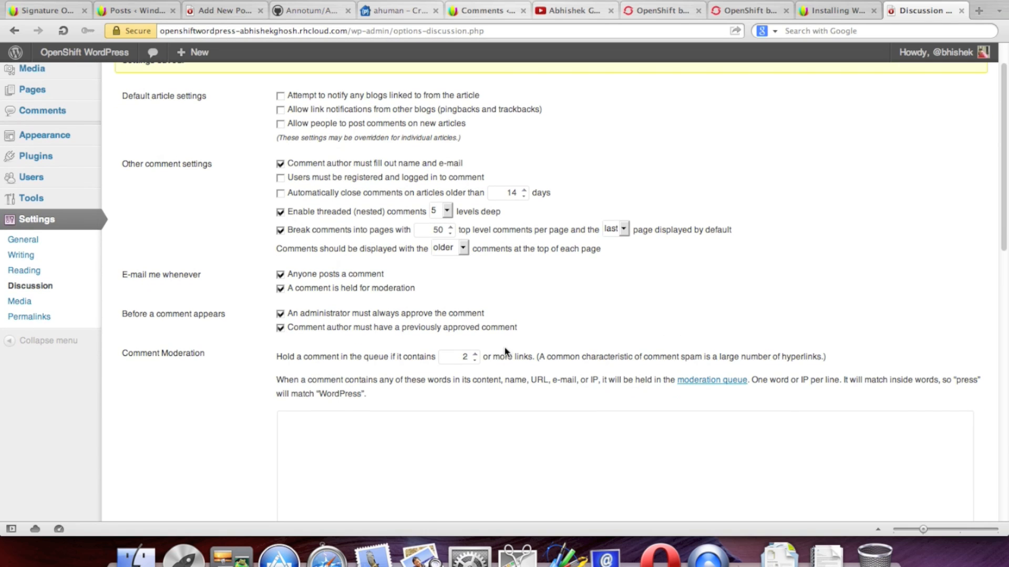
{"action": "left_click", "coordinate": [50, 274]}
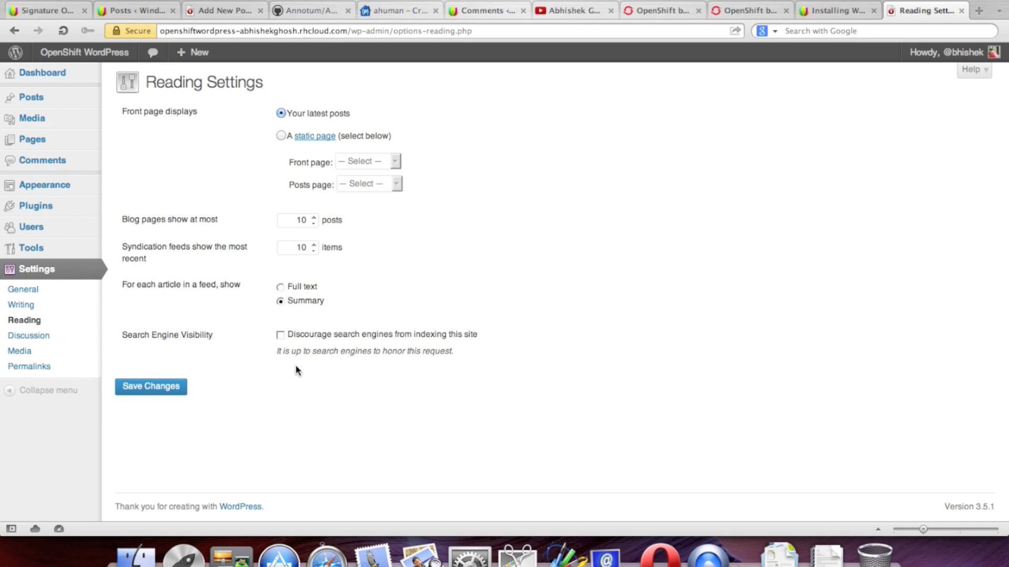
Step: Save Reading settings, then save Writing settings with emoticons off and XHTML auto-correction on
{"action": "left_click", "coordinate": [150, 388]}
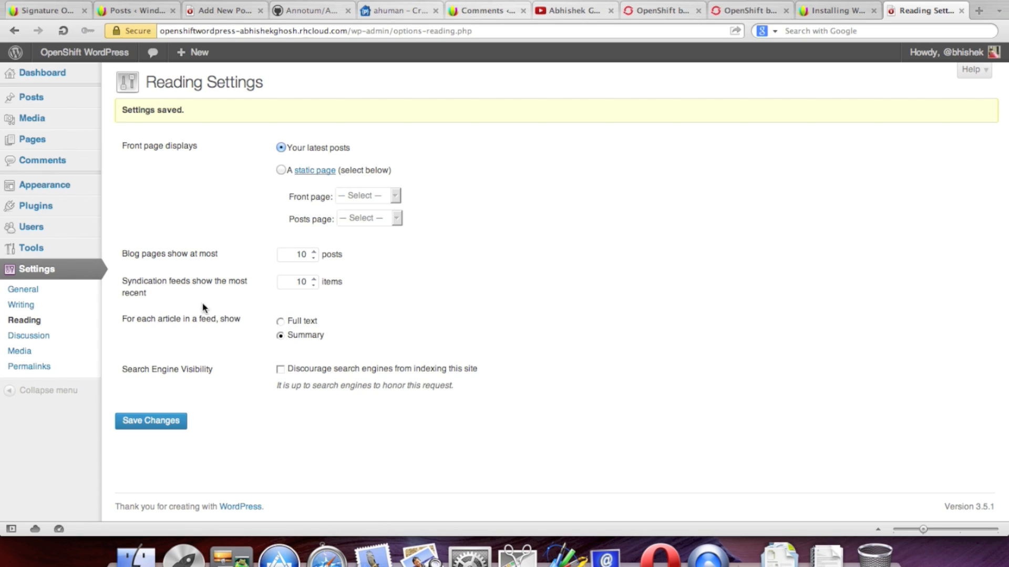
{"action": "left_click", "coordinate": [51, 307]}
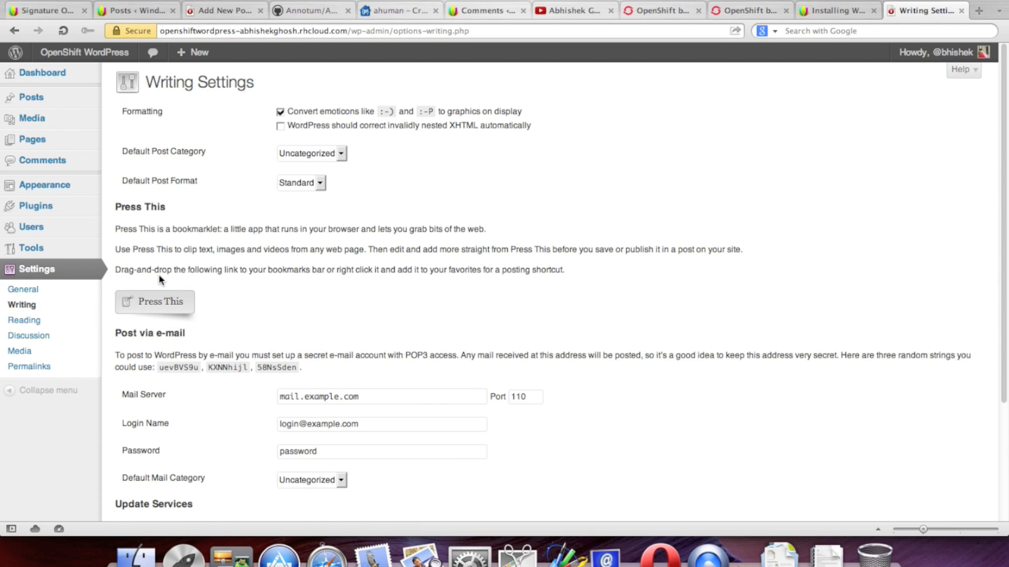
{"action": "scroll", "coordinate": [170, 277], "scroll_direction": "down", "scroll_amount": 4}
{"action": "scroll", "coordinate": [681, 337], "scroll_direction": "up", "scroll_amount": 4}
{"action": "left_click", "coordinate": [280, 126]}
{"action": "scroll", "coordinate": [802, 254], "scroll_direction": "down", "scroll_amount": 6}
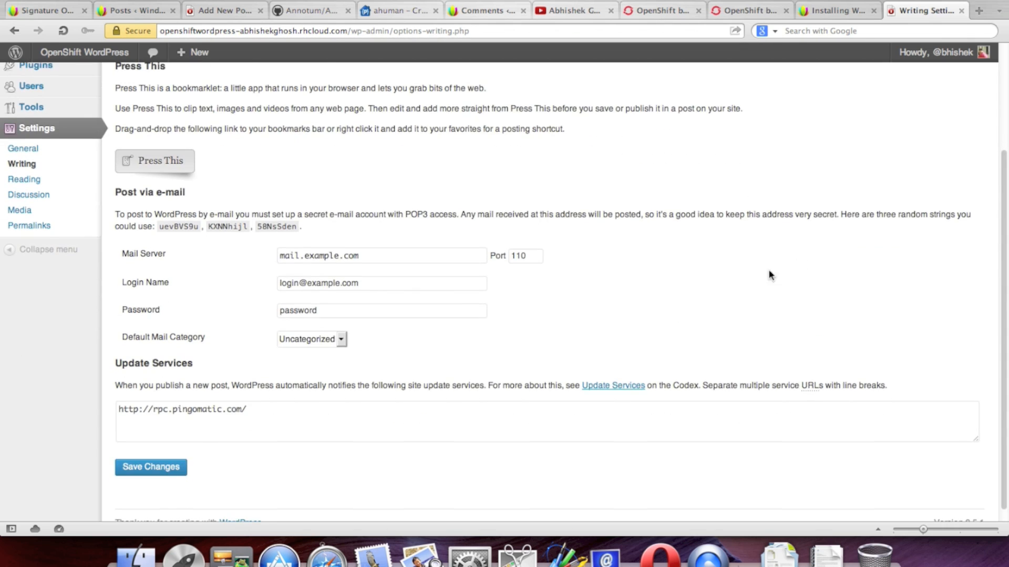
{"action": "left_click", "coordinate": [169, 452]}
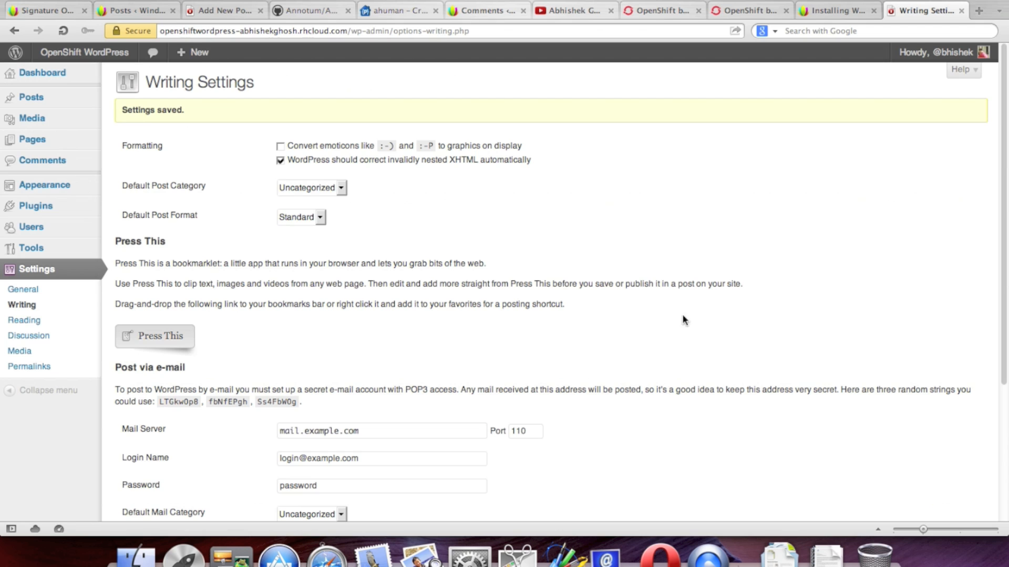
{"action": "left_click", "coordinate": [37, 290]}
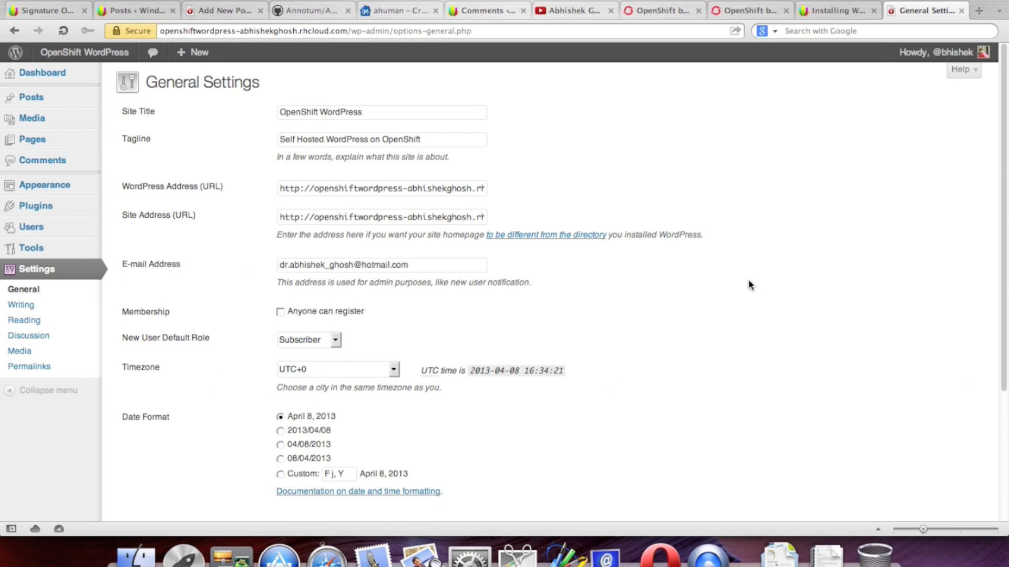
Step: Go to Appearance > Themes, where Twenty Twelve is current and Twenty Eleven is available
{"action": "scroll", "coordinate": [748, 280], "scroll_direction": "down", "scroll_amount": 5}
{"action": "scroll", "coordinate": [749, 281], "scroll_direction": "down", "scroll_amount": 3}
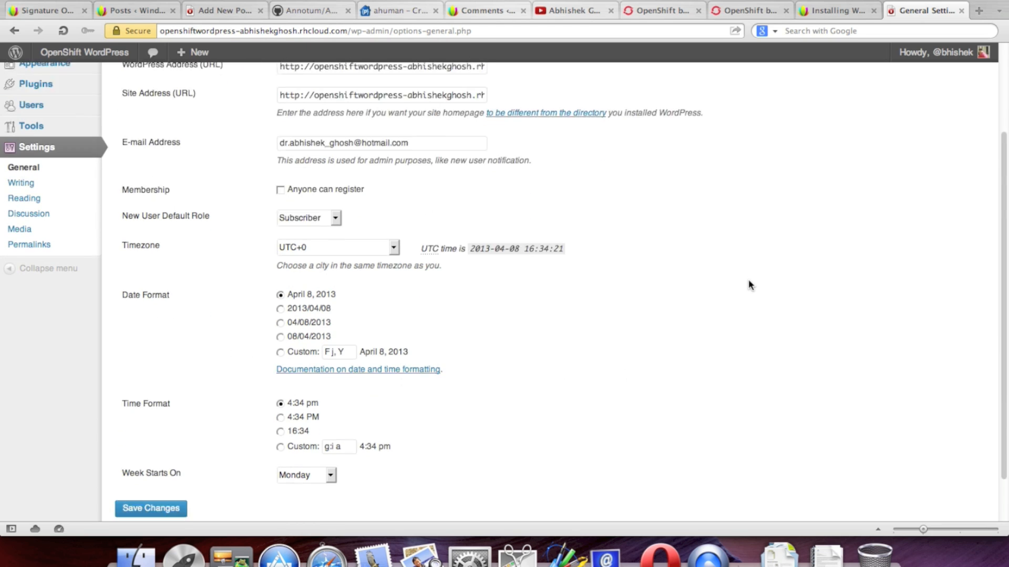
{"action": "scroll", "coordinate": [748, 284], "scroll_direction": "up", "scroll_amount": 8}
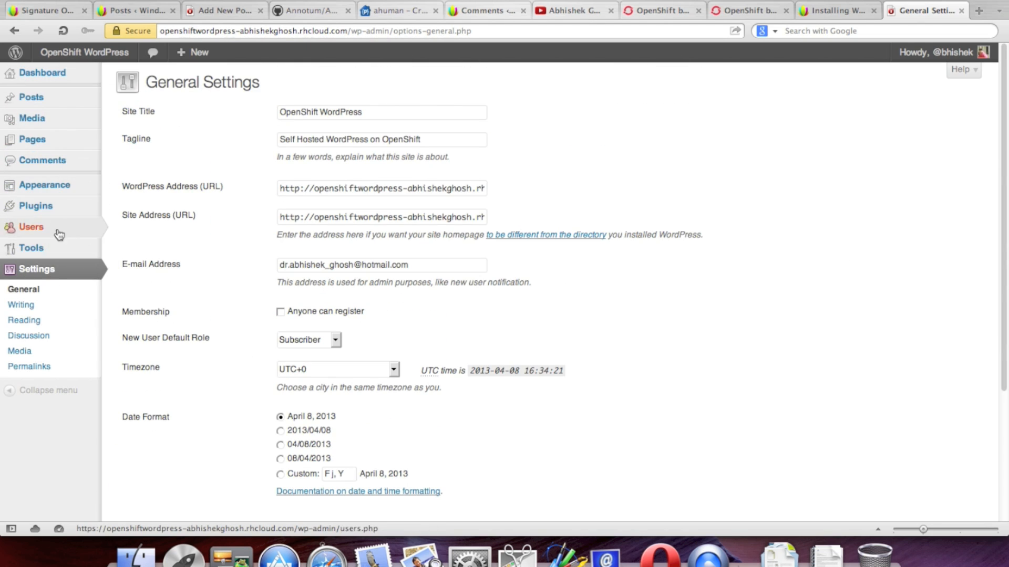
{"action": "mouse_move", "coordinate": [60, 192]}
{"action": "left_click", "coordinate": [141, 187]}
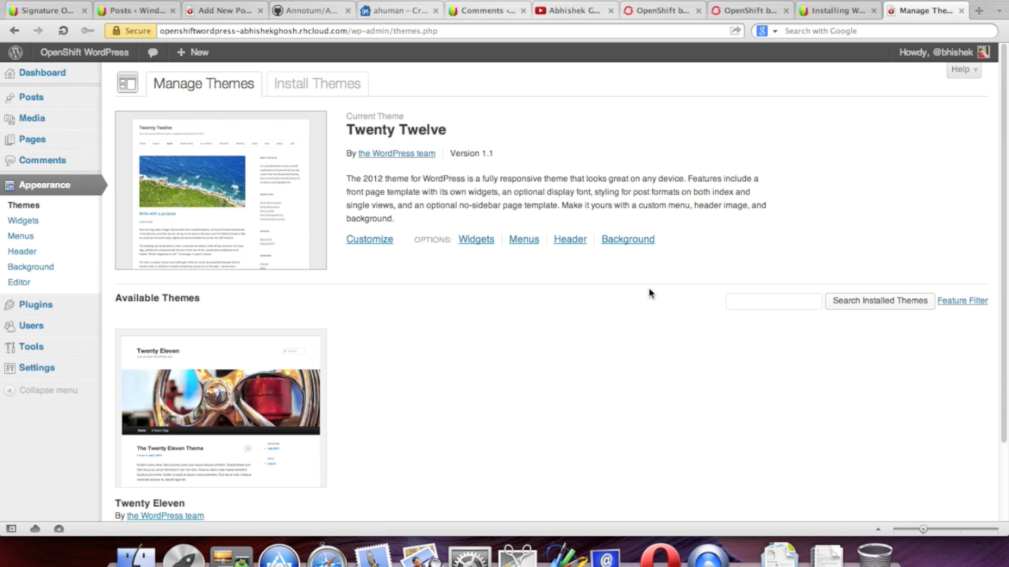
{"action": "scroll", "coordinate": [646, 289], "scroll_direction": "down", "scroll_amount": 4}
{"action": "scroll", "coordinate": [646, 289], "scroll_direction": "up", "scroll_amount": 4}
Step: Browse the themes available to install and show the Featured list
{"action": "left_click", "coordinate": [298, 90]}
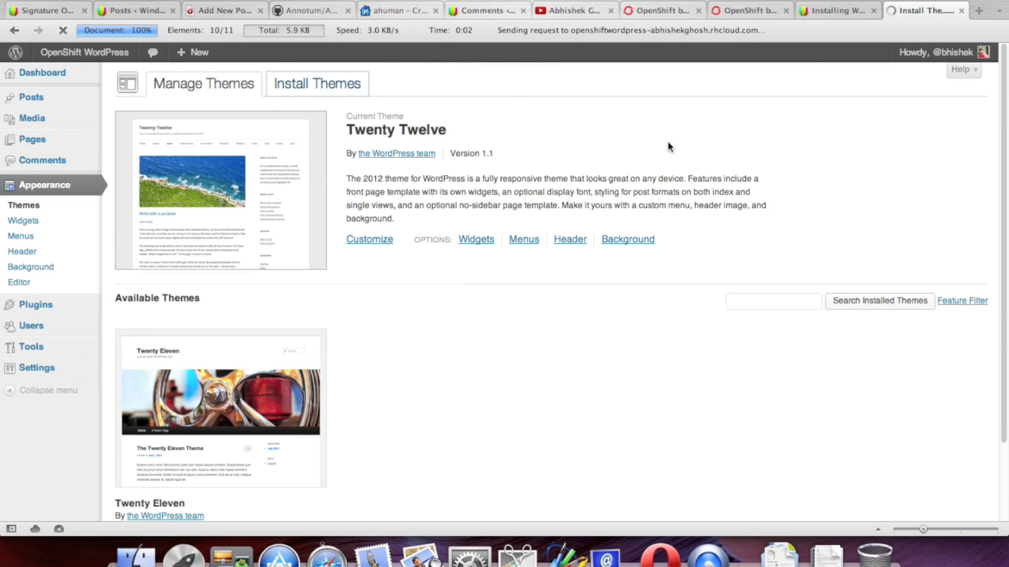
{"action": "scroll", "coordinate": [713, 177], "scroll_direction": "down", "scroll_amount": 3}
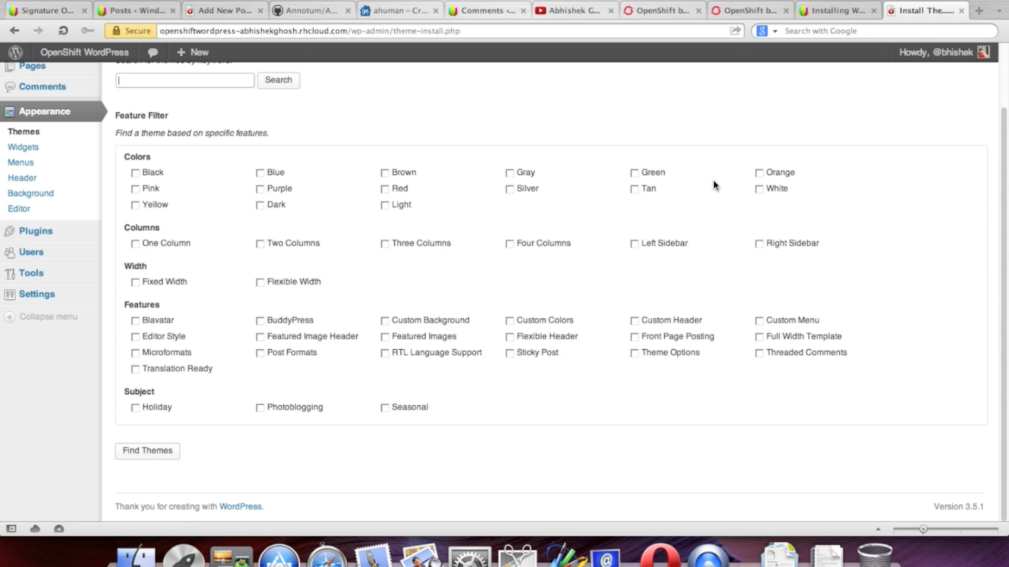
{"action": "scroll", "coordinate": [713, 186], "scroll_direction": "up", "scroll_amount": 3}
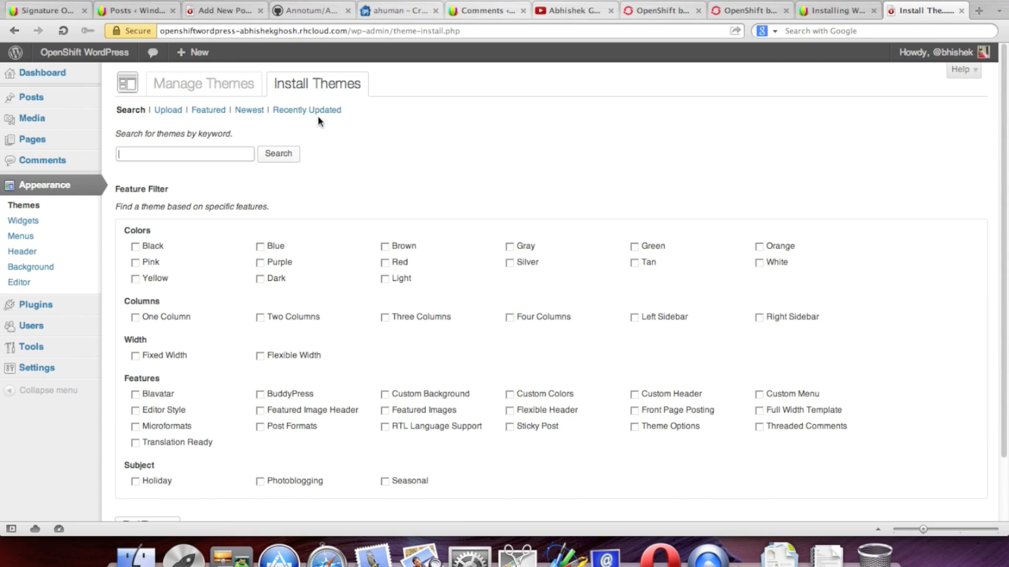
{"action": "left_click", "coordinate": [208, 110]}
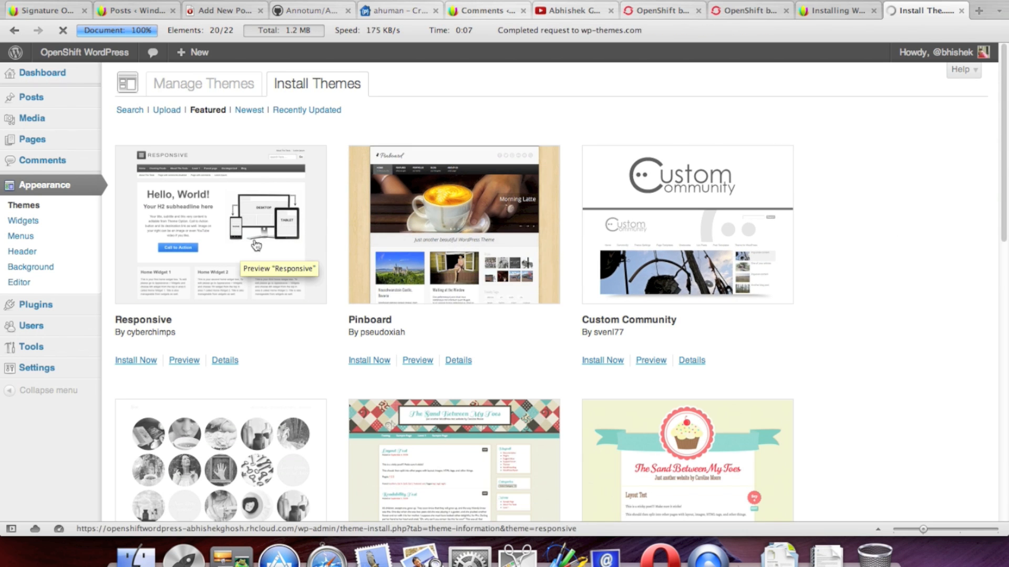
Step: Preview the Responsive theme, then close the preview and return to the list
{"action": "left_click", "coordinate": [185, 360]}
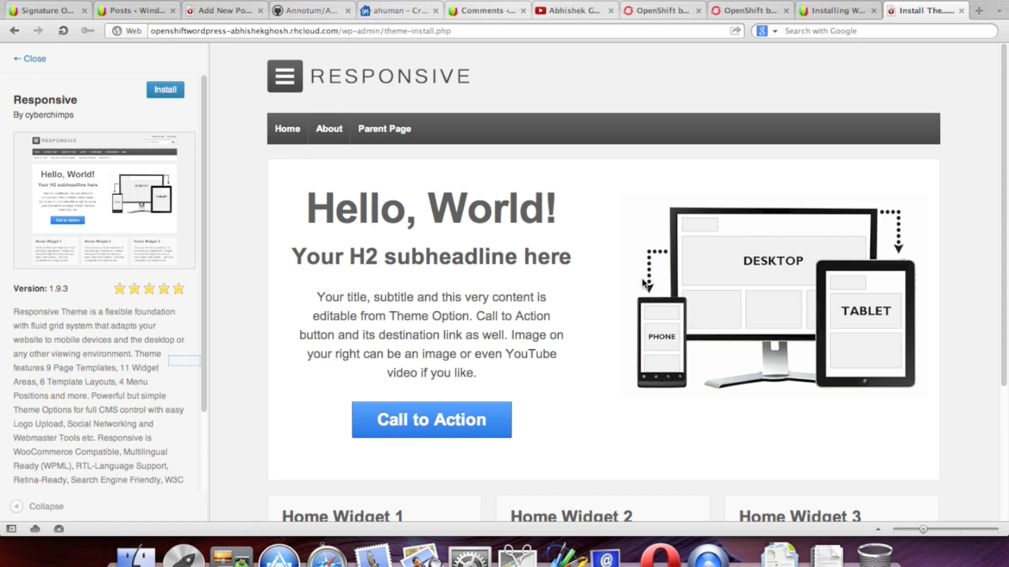
{"action": "scroll", "coordinate": [706, 348], "scroll_direction": "down", "scroll_amount": 5}
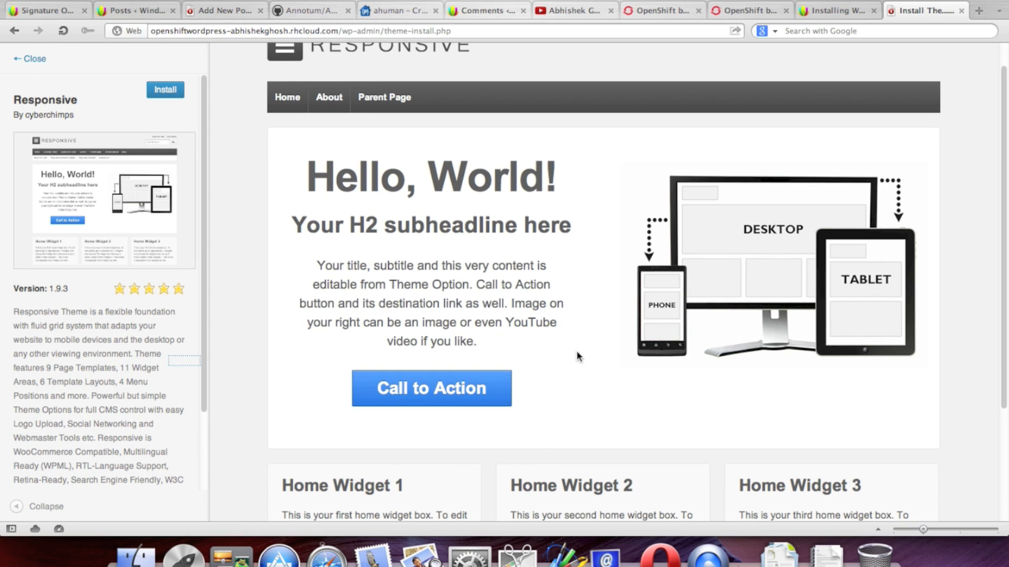
{"action": "scroll", "coordinate": [778, 292], "scroll_direction": "down", "scroll_amount": 1}
{"action": "scroll", "coordinate": [778, 292], "scroll_direction": "up", "scroll_amount": 8}
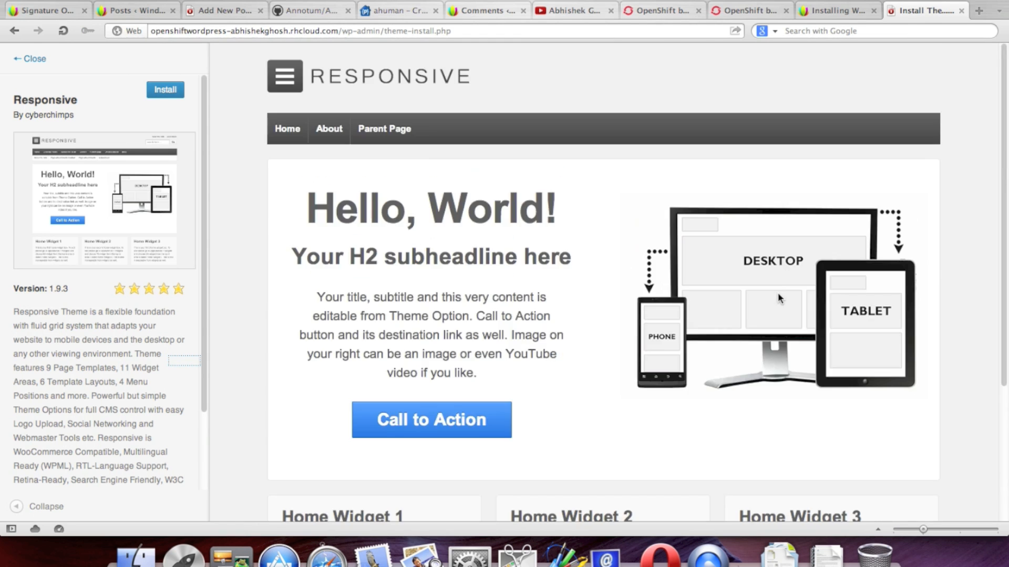
{"action": "scroll", "coordinate": [777, 293], "scroll_direction": "down", "scroll_amount": 8}
{"action": "scroll", "coordinate": [777, 292], "scroll_direction": "up", "scroll_amount": 6}
{"action": "left_click", "coordinate": [32, 59]}
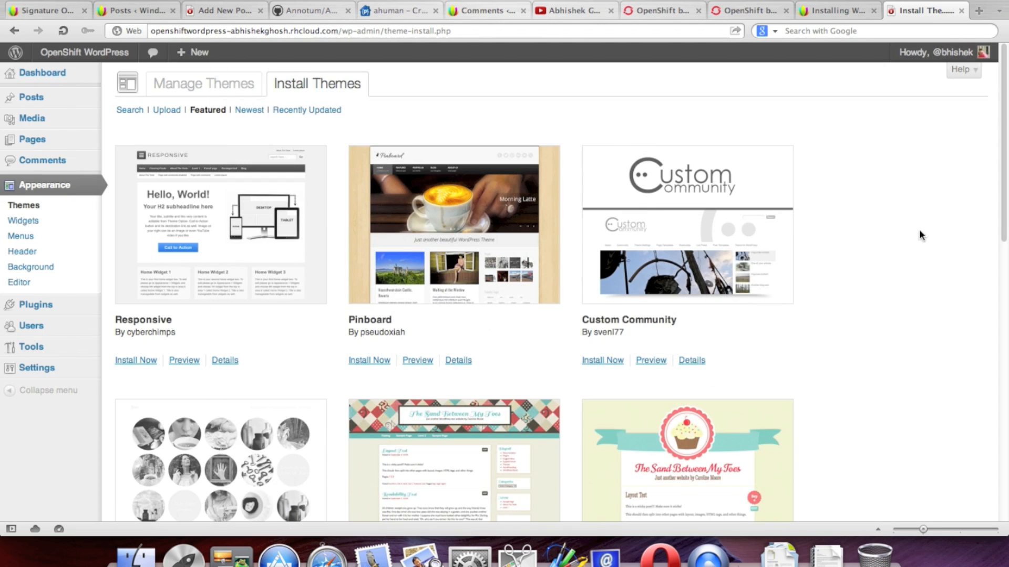
{"action": "scroll", "coordinate": [919, 221], "scroll_direction": "down", "scroll_amount": 1}
{"action": "scroll", "coordinate": [912, 239], "scroll_direction": "down", "scroll_amount": 1}
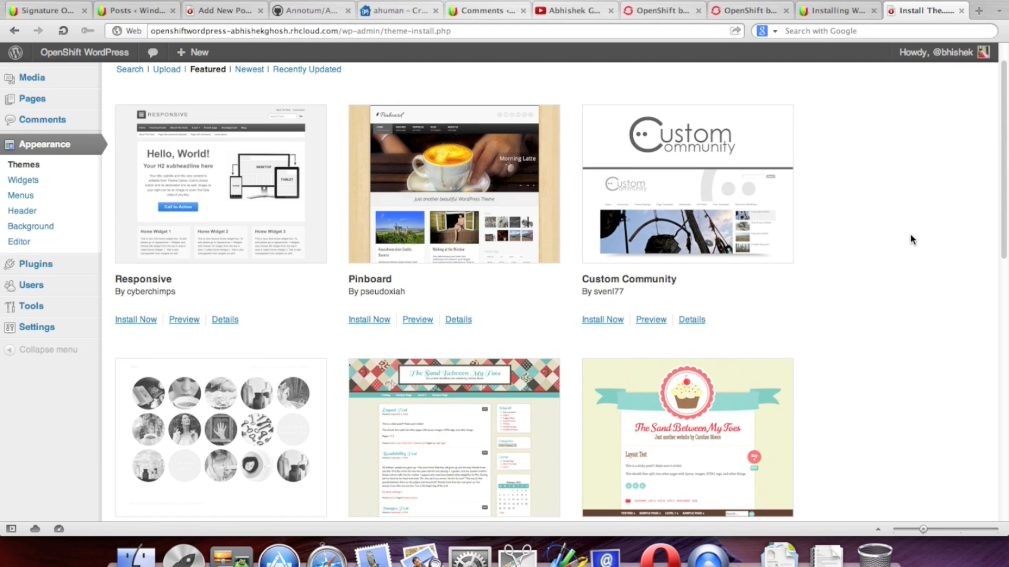
{"action": "scroll", "coordinate": [911, 237], "scroll_direction": "up", "scroll_amount": 2}
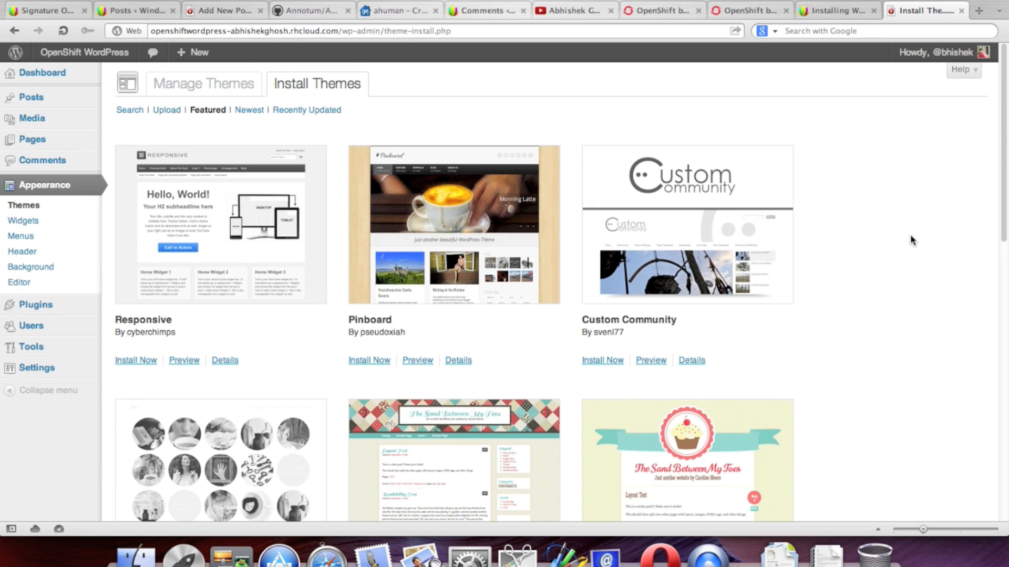
Step: Open the Pinboard theme's preview in a background tab
{"action": "right_click", "coordinate": [423, 362]}
{"action": "left_click", "coordinate": [463, 392]}
{"action": "scroll", "coordinate": [877, 288], "scroll_direction": "down", "scroll_amount": 10}
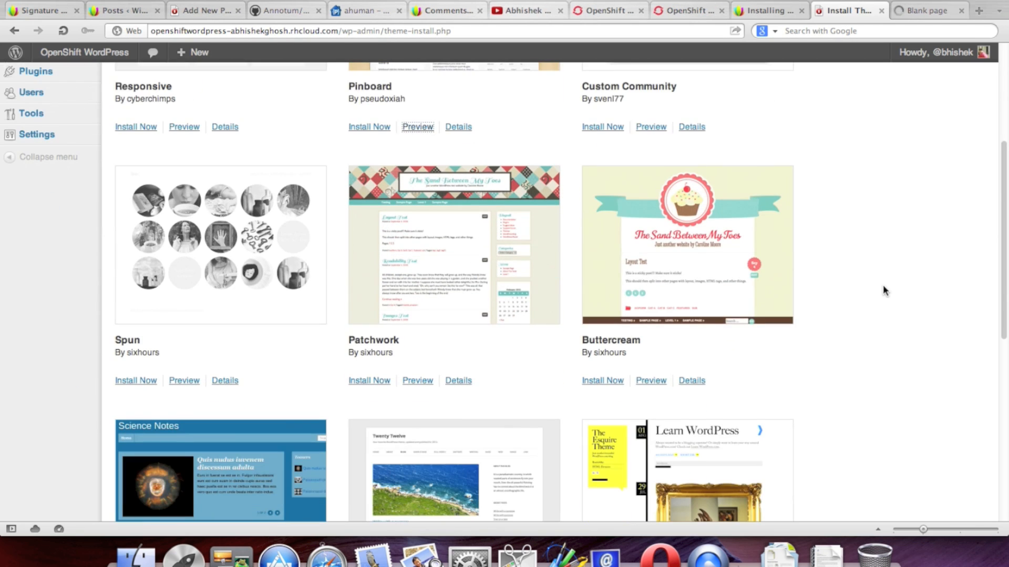
{"action": "scroll", "coordinate": [883, 285], "scroll_direction": "down", "scroll_amount": 7}
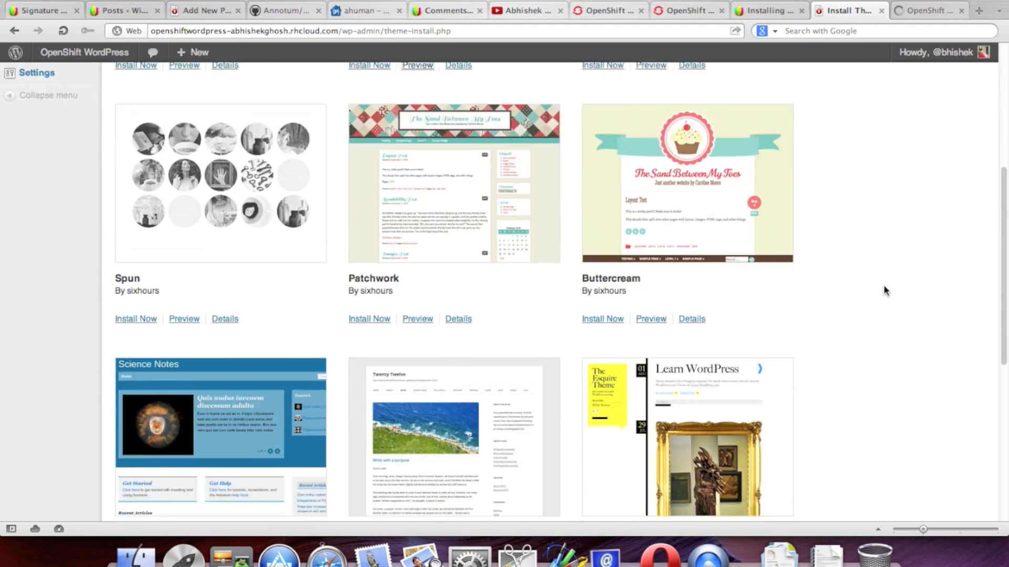
{"action": "scroll", "coordinate": [884, 285], "scroll_direction": "down", "scroll_amount": 2}
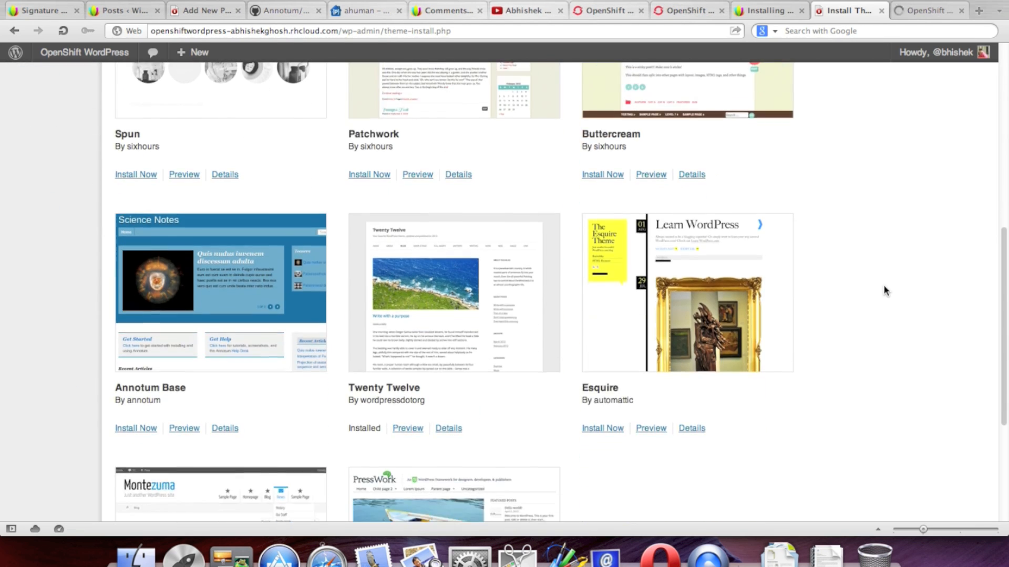
{"action": "scroll", "coordinate": [884, 285], "scroll_direction": "down", "scroll_amount": 7}
{"action": "scroll", "coordinate": [884, 285], "scroll_direction": "up", "scroll_amount": 6}
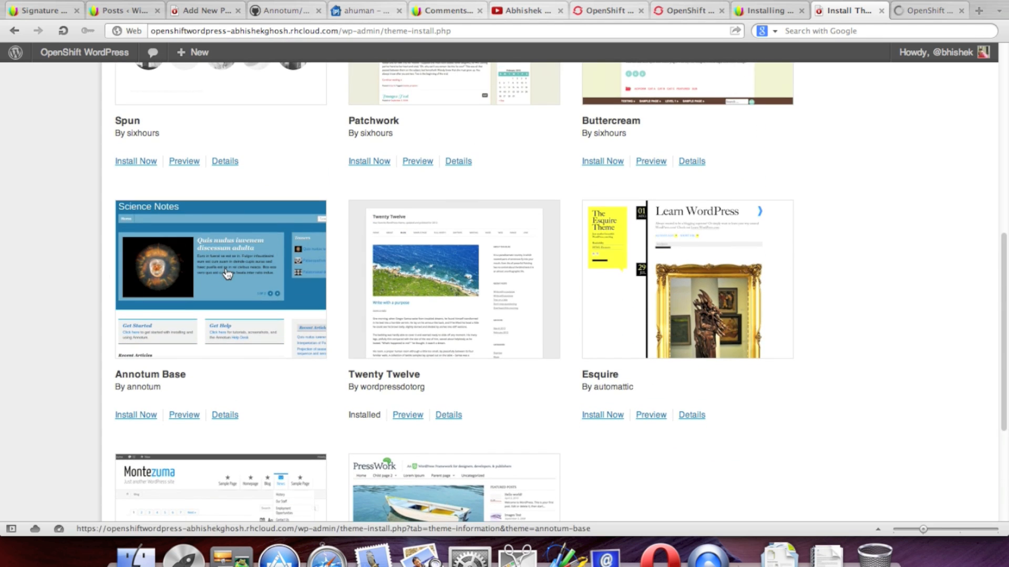
{"action": "scroll", "coordinate": [231, 262], "scroll_direction": "down", "scroll_amount": 5}
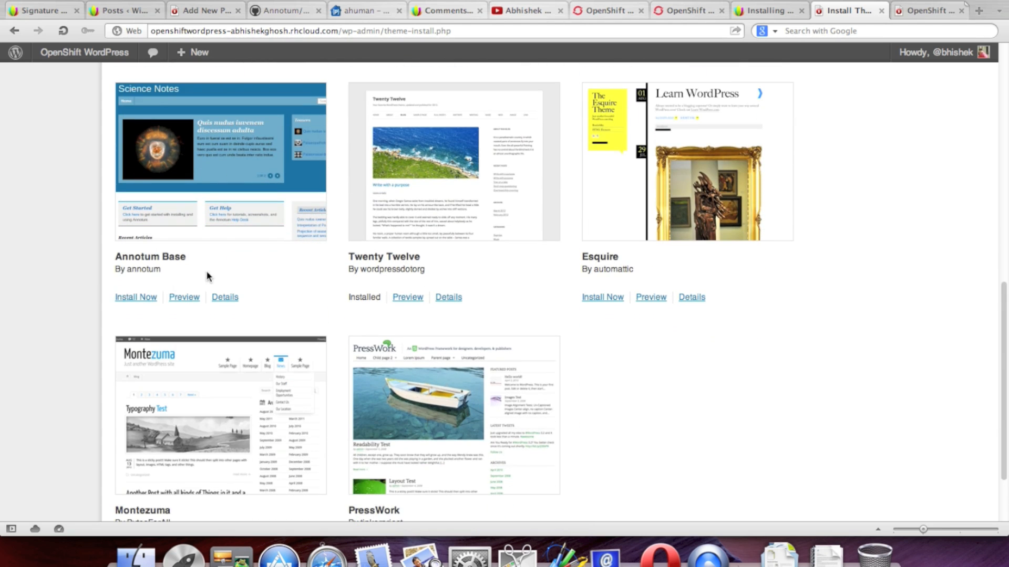
{"action": "scroll", "coordinate": [207, 276], "scroll_direction": "down", "scroll_amount": 4}
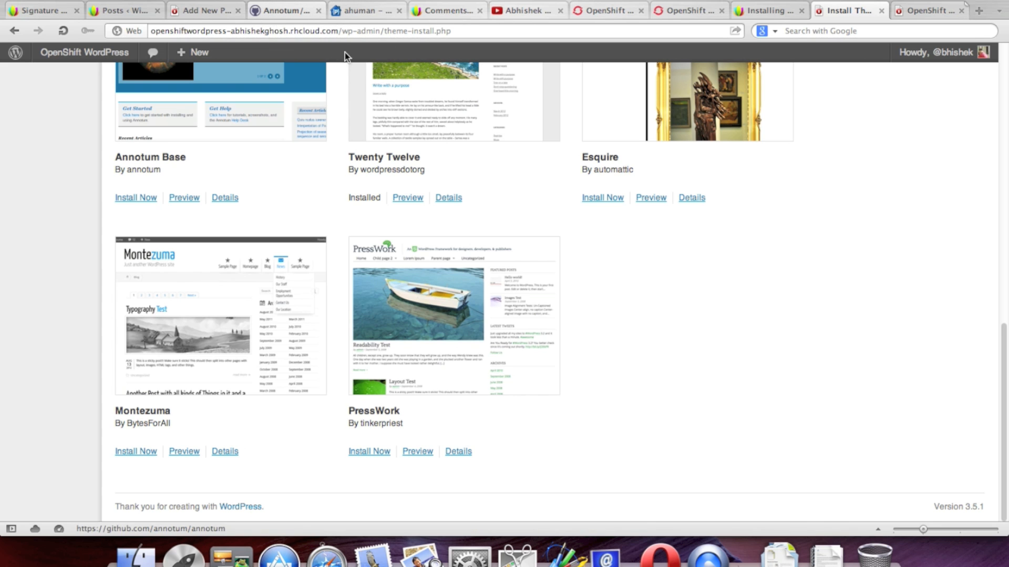
Step: Glance at the Annotum project page on GitHub, then return to Install Themes
{"action": "left_click", "coordinate": [284, 10]}
{"action": "scroll", "coordinate": [668, 192], "scroll_direction": "down", "scroll_amount": 4}
{"action": "scroll", "coordinate": [669, 194], "scroll_direction": "up", "scroll_amount": 5}
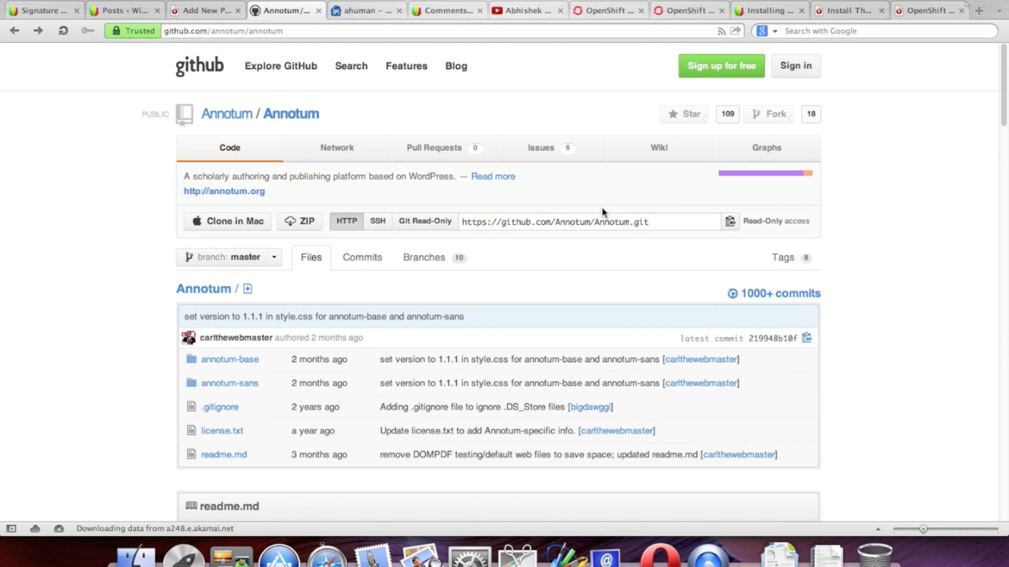
{"action": "left_click", "coordinate": [844, 11]}
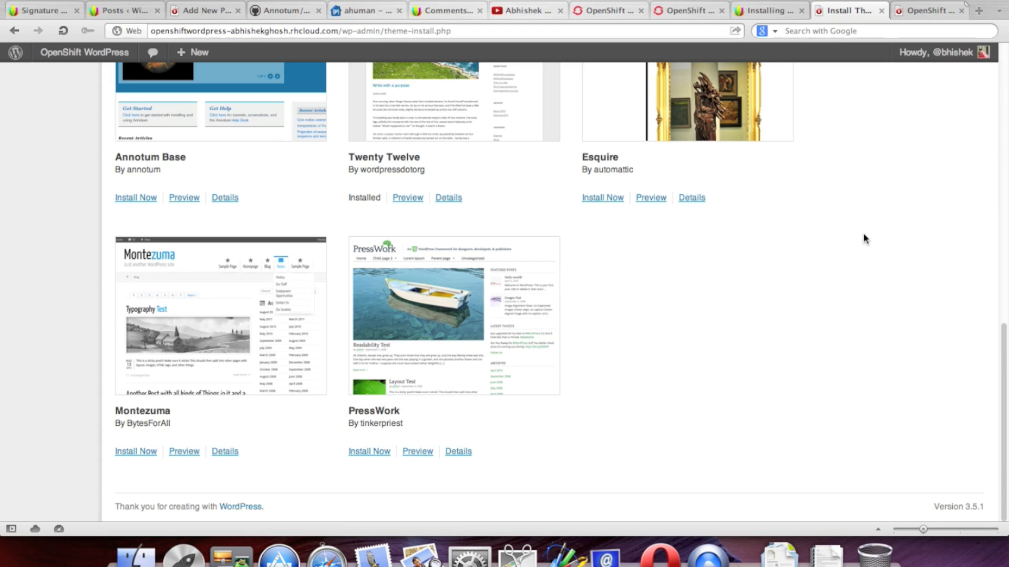
Step: Scroll the Install Themes list back to the Featured themes headed by Responsive and Pinboard
{"action": "scroll", "coordinate": [864, 239], "scroll_direction": "up", "scroll_amount": 10}
{"action": "scroll", "coordinate": [489, 93], "scroll_direction": "down", "scroll_amount": 1}
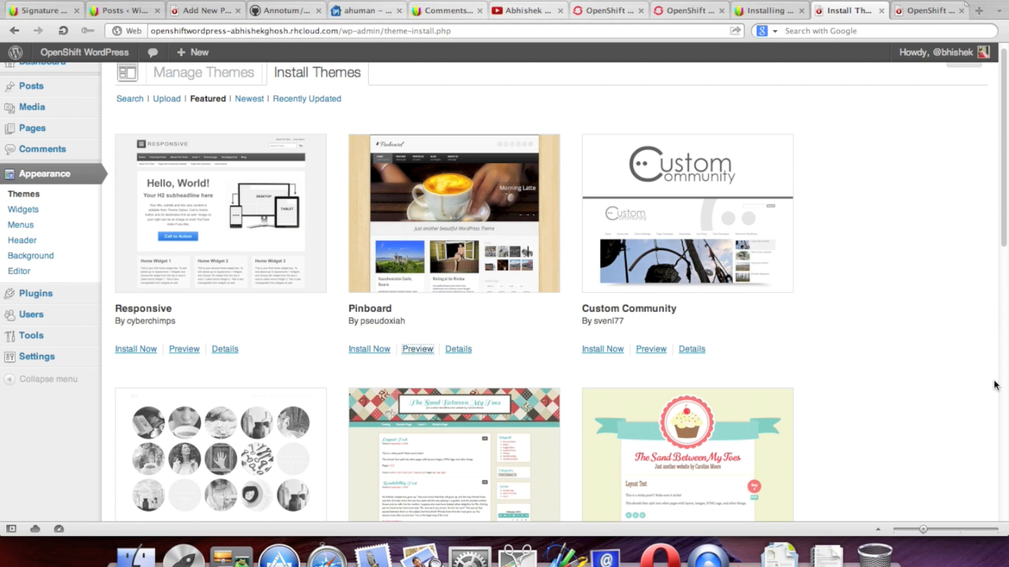
Step: Look over the site's posts in the Pinboard 1.0.7 preview tab
{"action": "left_click", "coordinate": [927, 10]}
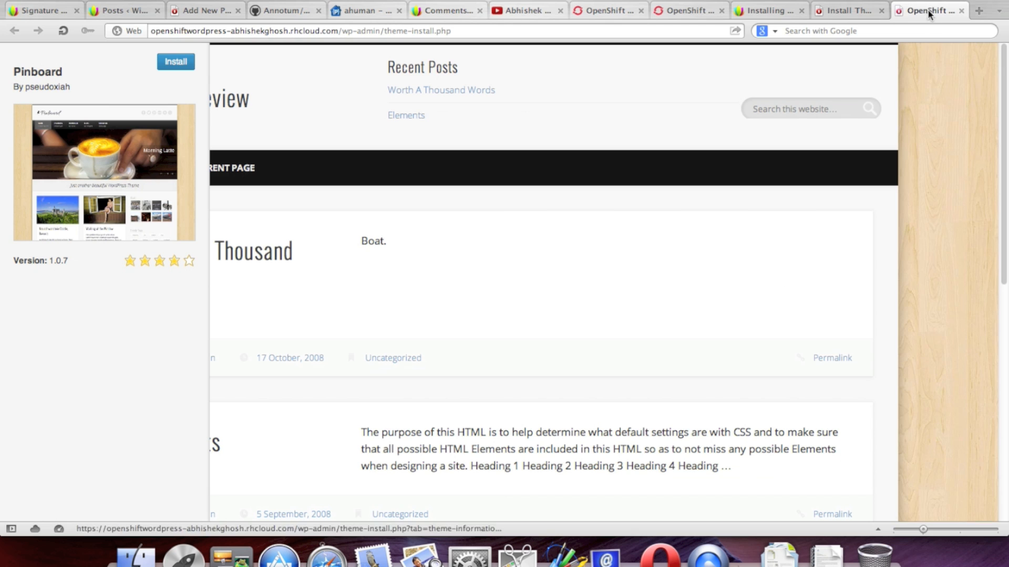
{"action": "scroll", "coordinate": [700, 271], "scroll_direction": "down", "scroll_amount": 3}
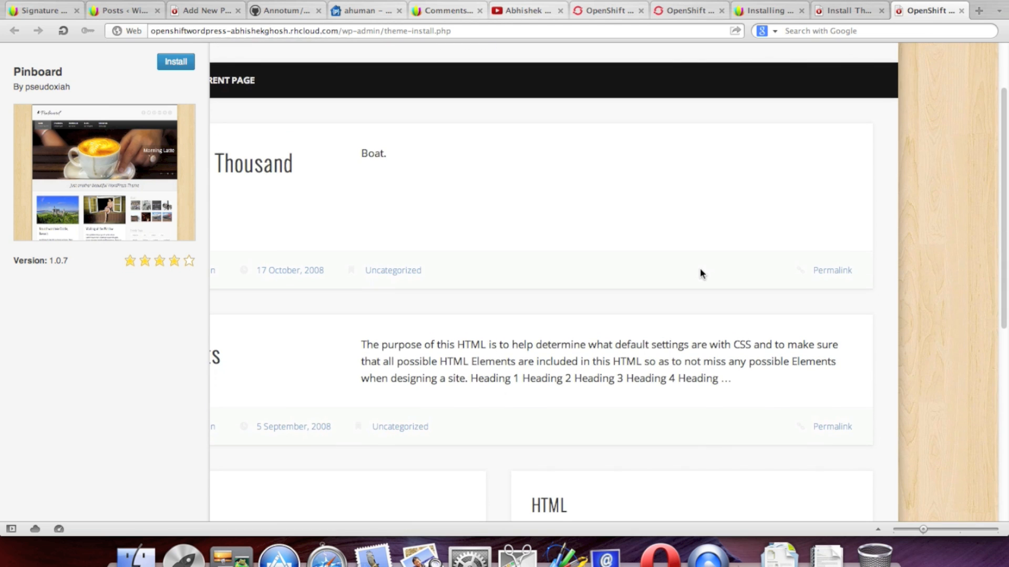
{"action": "scroll", "coordinate": [699, 270], "scroll_direction": "down", "scroll_amount": 3}
{"action": "scroll", "coordinate": [700, 271], "scroll_direction": "down", "scroll_amount": 5}
{"action": "scroll", "coordinate": [700, 274], "scroll_direction": "up", "scroll_amount": 10}
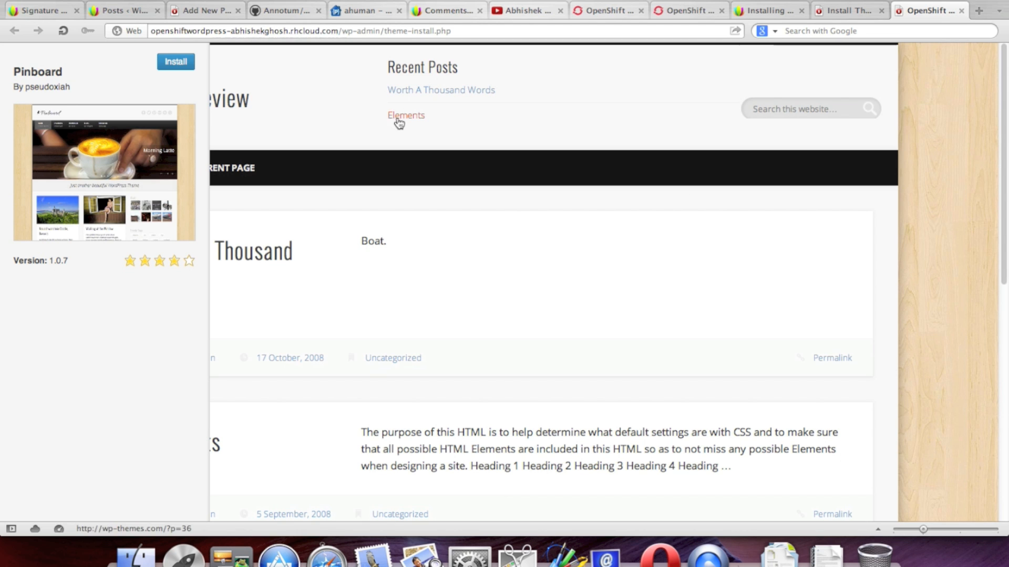
{"action": "scroll", "coordinate": [692, 168], "scroll_direction": "down", "scroll_amount": 9}
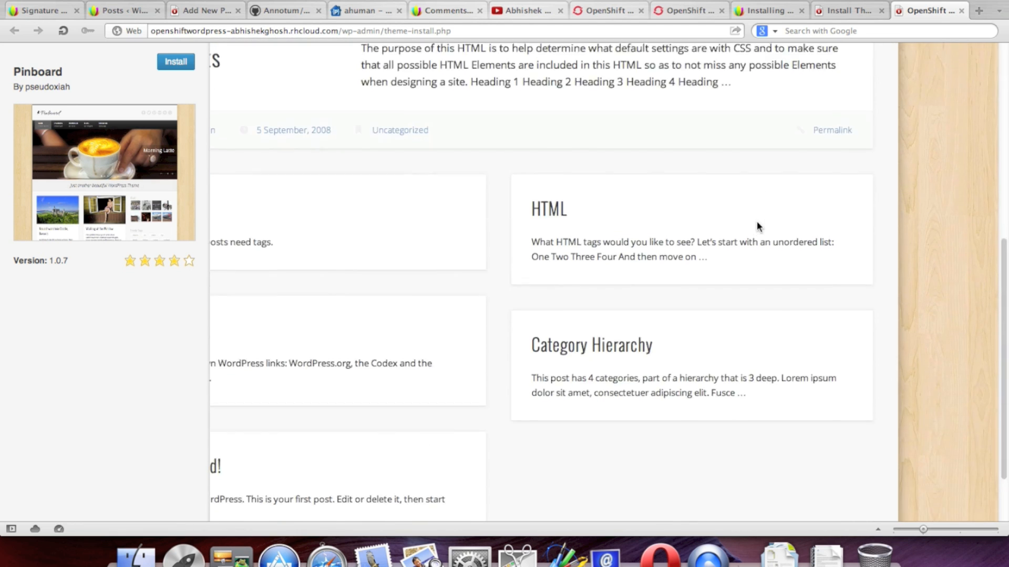
{"action": "scroll", "coordinate": [756, 227], "scroll_direction": "down", "scroll_amount": 1}
{"action": "scroll", "coordinate": [757, 227], "scroll_direction": "up", "scroll_amount": 10}
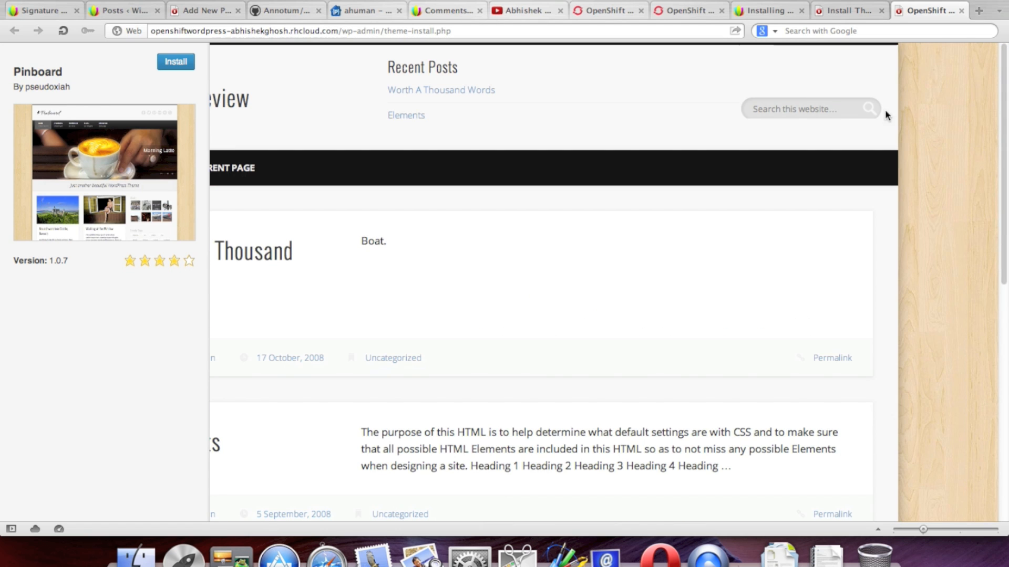
Step: Close the Pinboard preview and install the Responsive 1.9.3 theme from the Featured list
{"action": "left_click", "coordinate": [962, 11]}
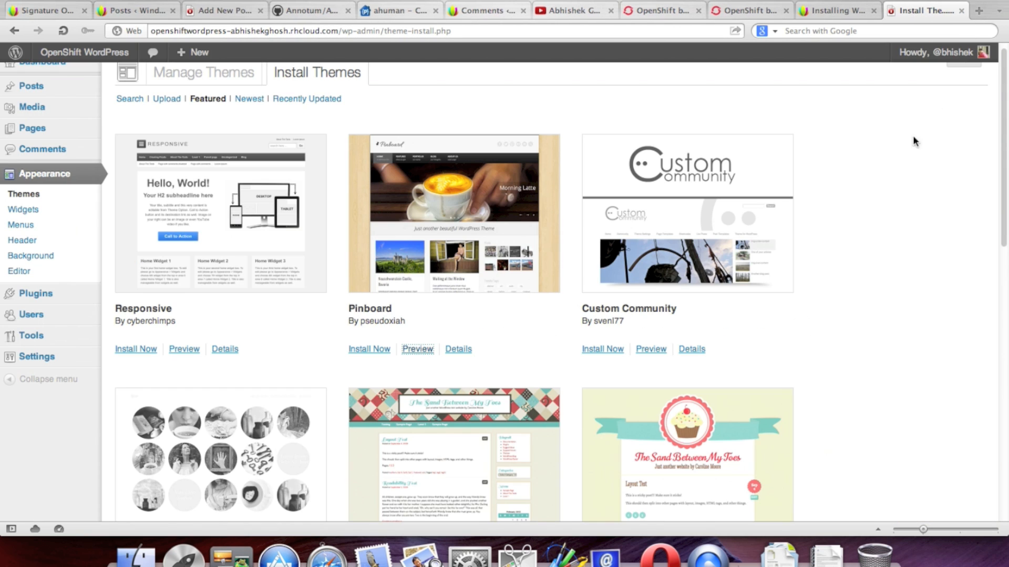
{"action": "scroll", "coordinate": [879, 238], "scroll_direction": "down", "scroll_amount": 3}
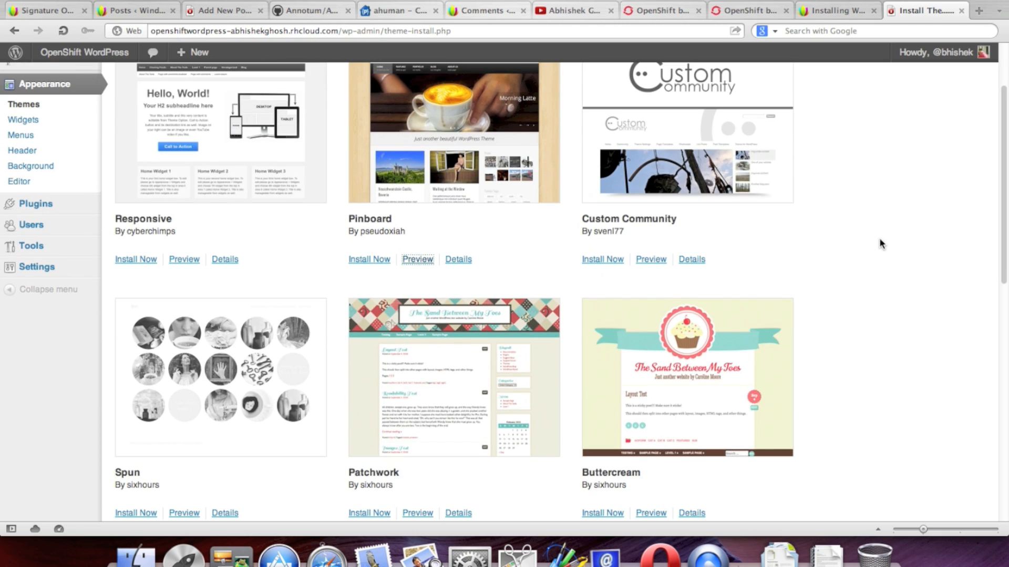
{"action": "scroll", "coordinate": [880, 239], "scroll_direction": "down", "scroll_amount": 5}
{"action": "scroll", "coordinate": [879, 238], "scroll_direction": "down", "scroll_amount": 2}
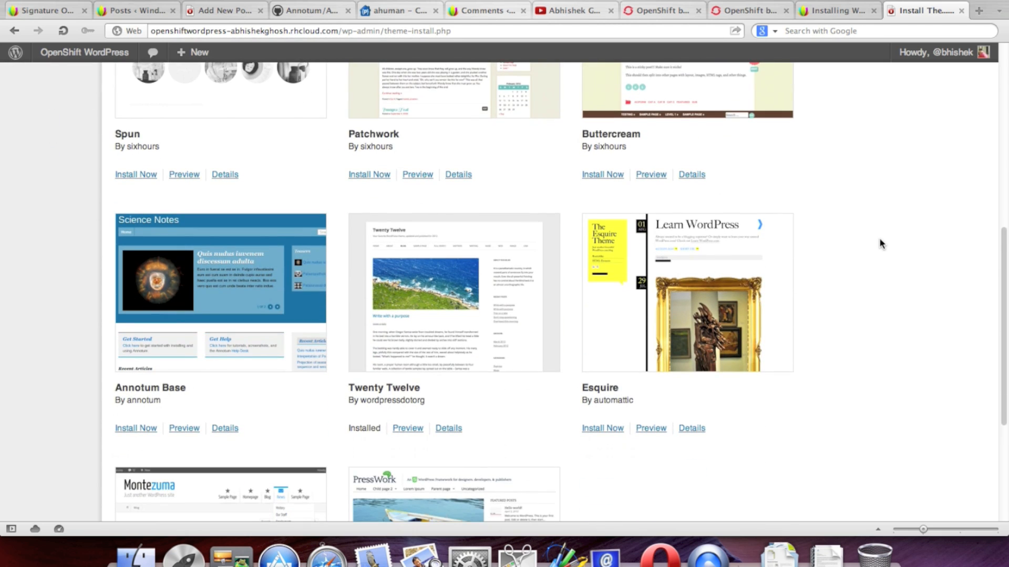
{"action": "scroll", "coordinate": [879, 237], "scroll_direction": "down", "scroll_amount": 2}
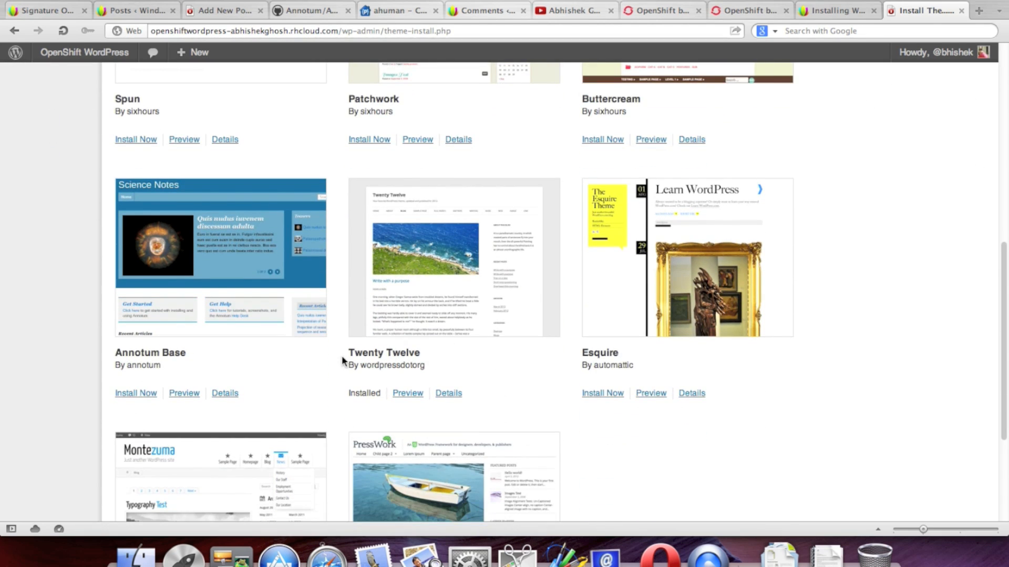
{"action": "scroll", "coordinate": [281, 347], "scroll_direction": "down", "scroll_amount": 2}
{"action": "scroll", "coordinate": [240, 336], "scroll_direction": "down", "scroll_amount": 3}
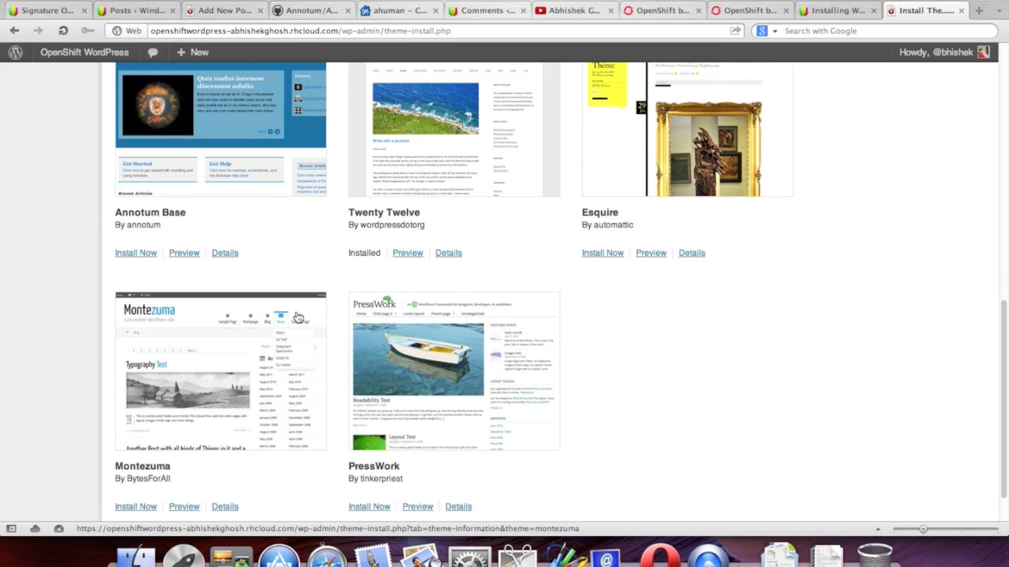
{"action": "scroll", "coordinate": [362, 287], "scroll_direction": "up", "scroll_amount": 13}
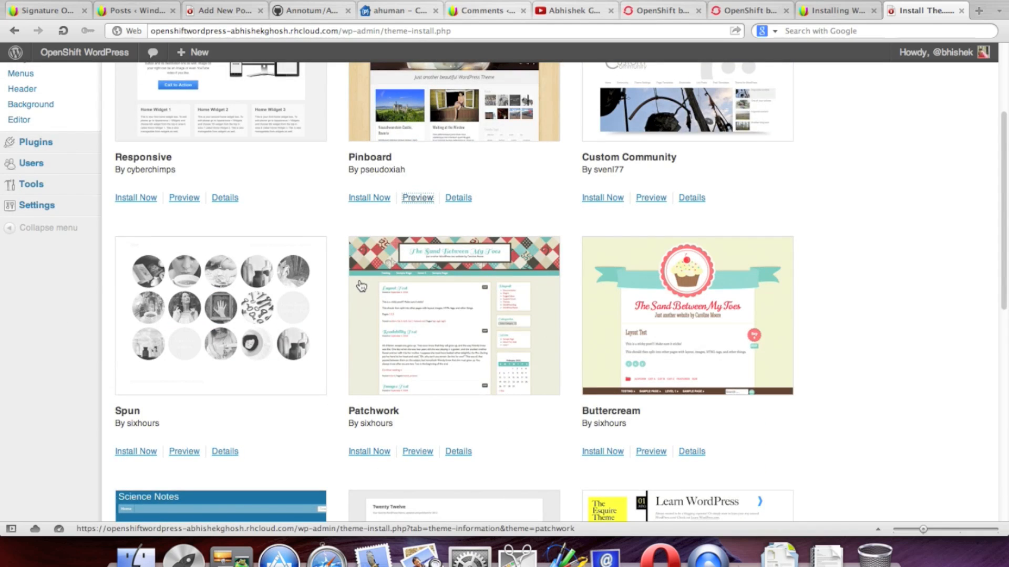
{"action": "scroll", "coordinate": [362, 286], "scroll_direction": "up", "scroll_amount": 3}
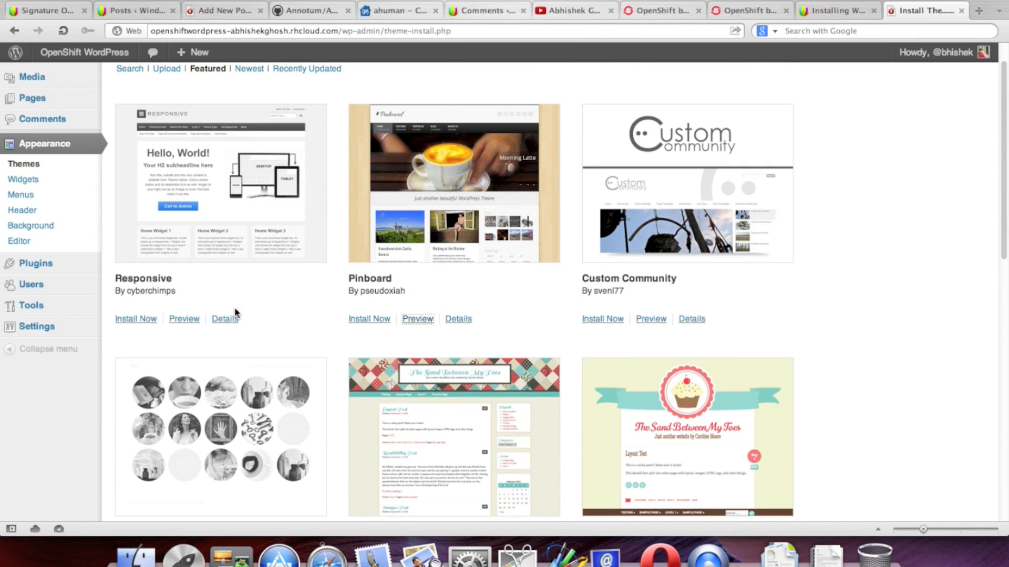
{"action": "left_click", "coordinate": [138, 319]}
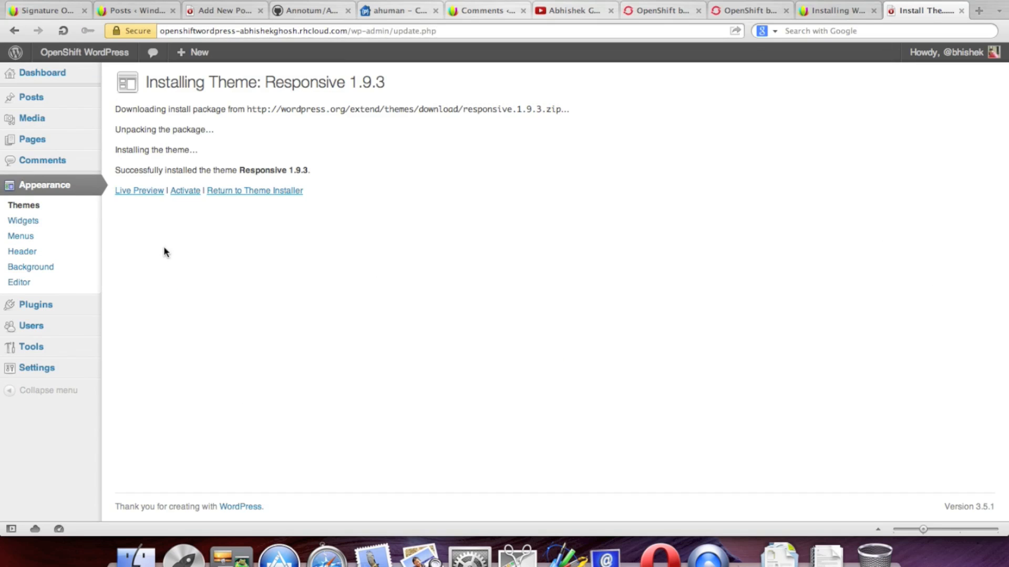
Step: Activate Responsive 1.9.3 and open the live site in a background tab
{"action": "left_click", "coordinate": [185, 191]}
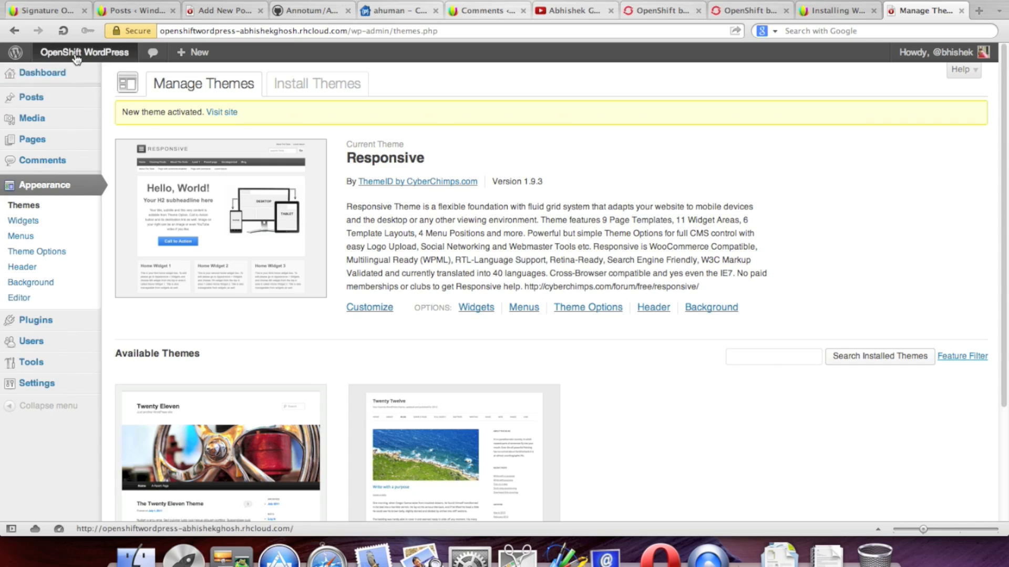
{"action": "right_click", "coordinate": [70, 79]}
{"action": "left_click", "coordinate": [153, 105]}
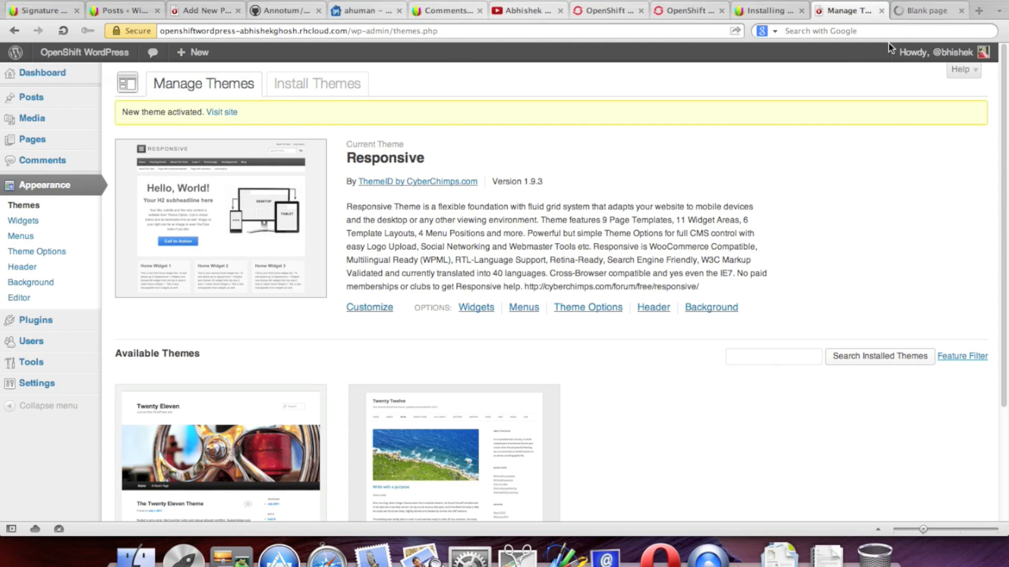
Step: View the live site in its Responsive layout, then go back to Manage Themes and Theme Options
{"action": "left_click", "coordinate": [917, 12]}
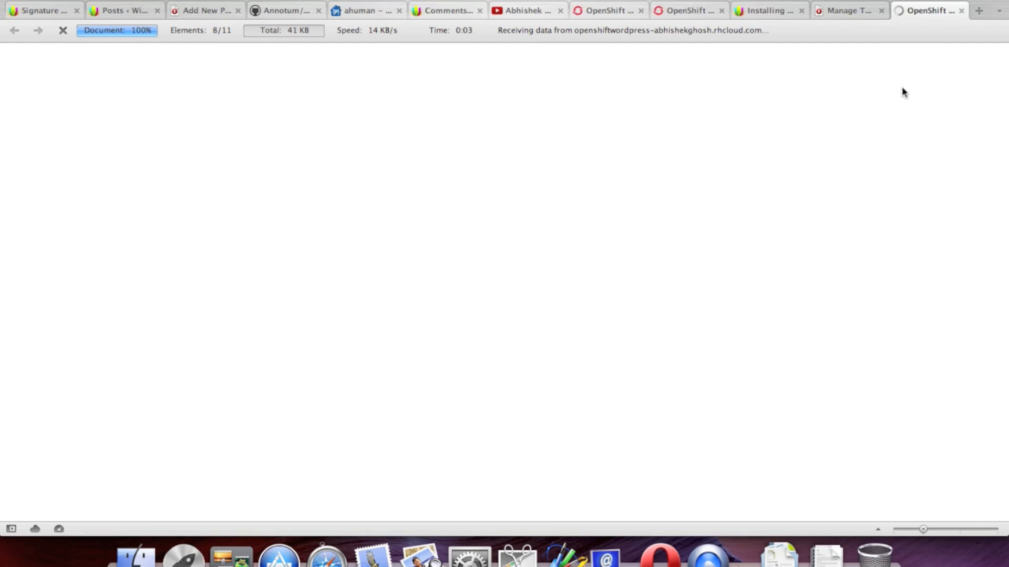
{"action": "scroll", "coordinate": [940, 204], "scroll_direction": "down", "scroll_amount": 8}
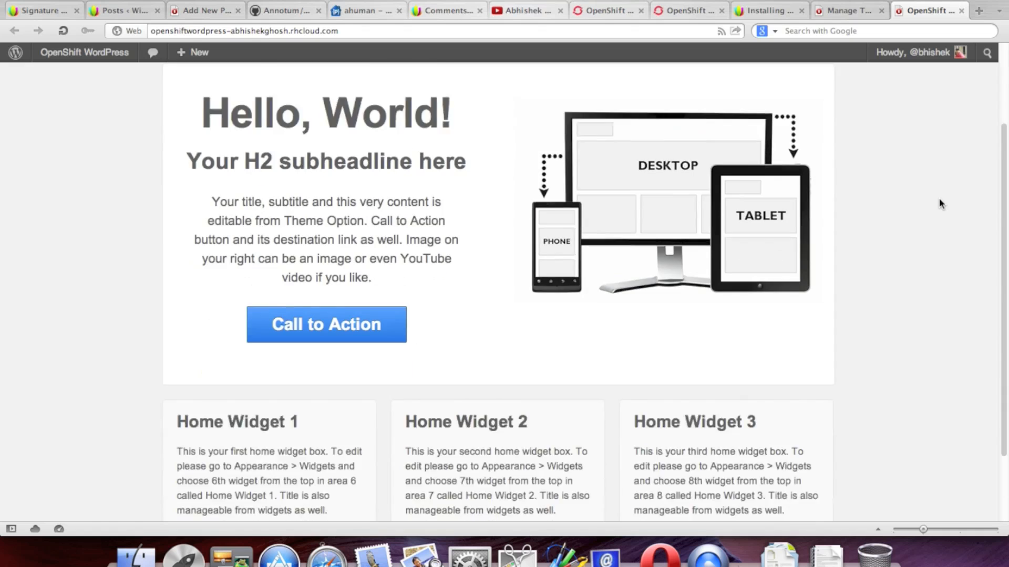
{"action": "scroll", "coordinate": [939, 204], "scroll_direction": "up", "scroll_amount": 8}
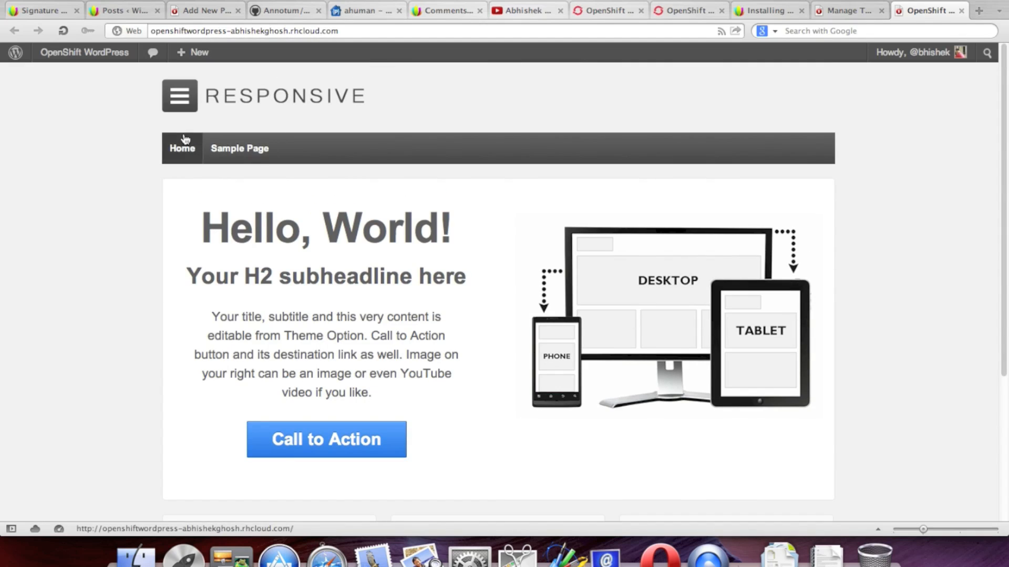
{"action": "left_click_drag", "start_coordinate": [266, 98], "coordinate": [434, 507]}
{"action": "scroll", "coordinate": [435, 507], "scroll_direction": "down", "scroll_amount": 3}
{"action": "scroll", "coordinate": [877, 235], "scroll_direction": "down", "scroll_amount": 2}
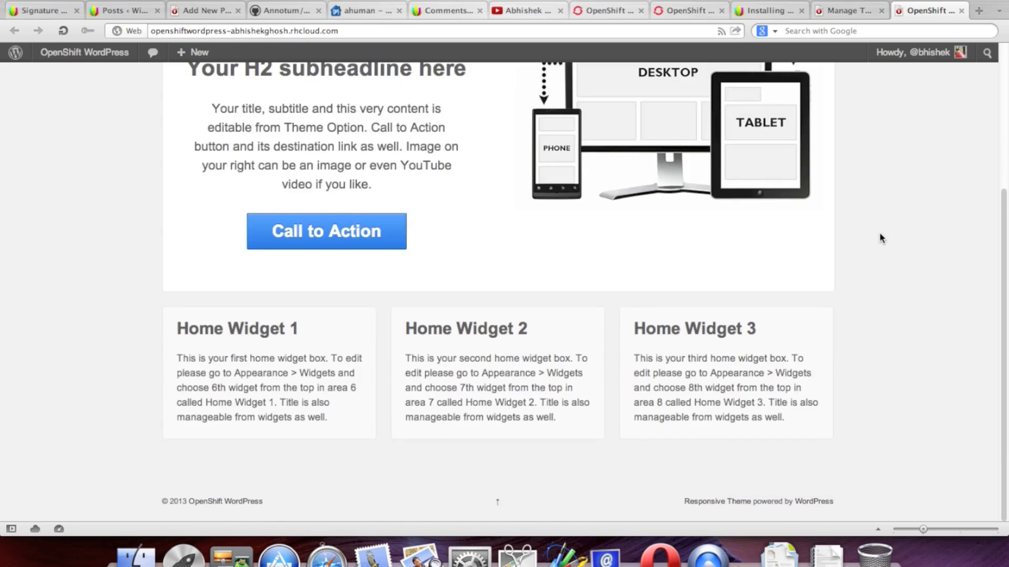
{"action": "left_click", "coordinate": [840, 11]}
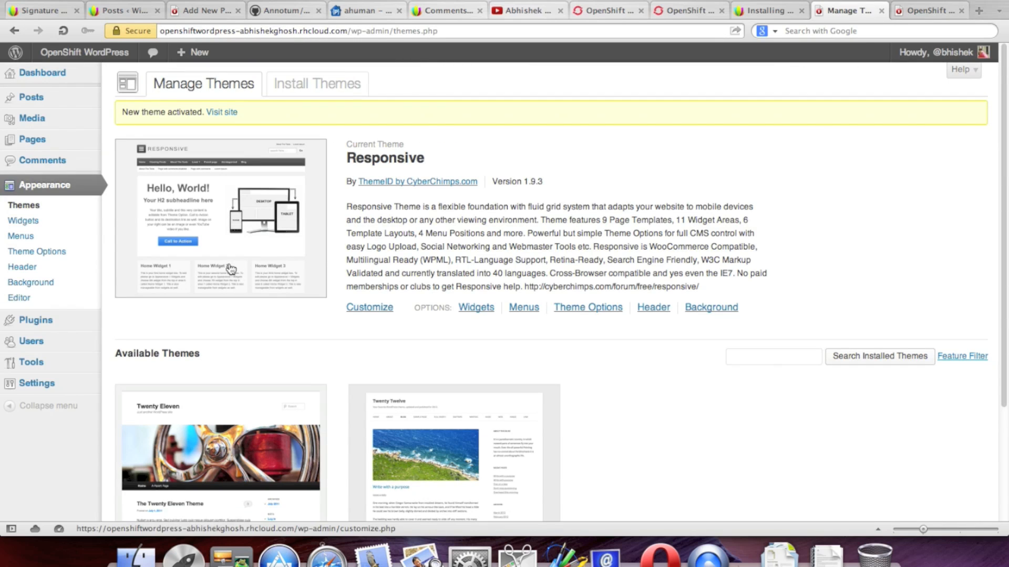
{"action": "left_click", "coordinate": [67, 260]}
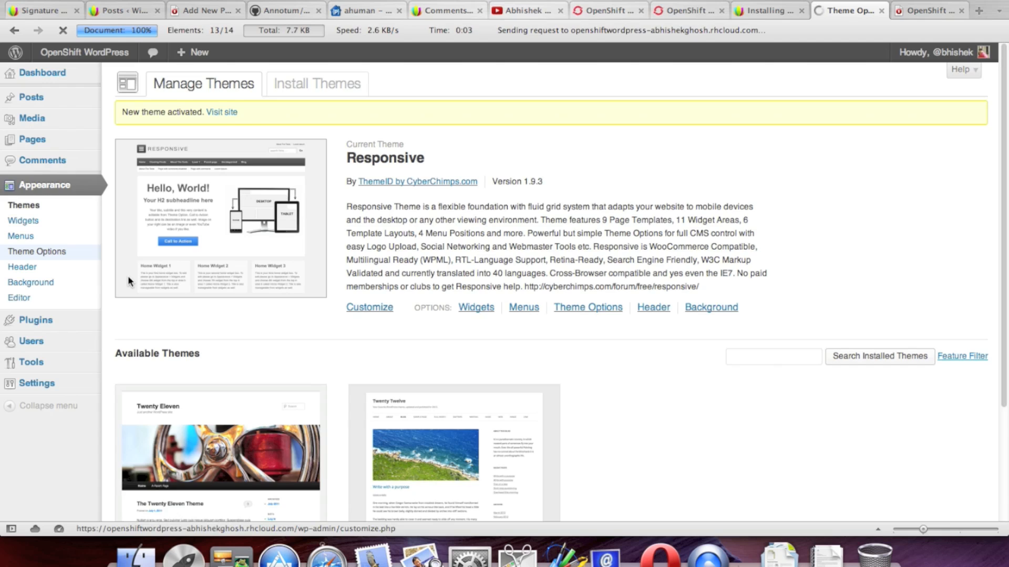
Step: Expand the Theme Elements, Logo Upload and Home Page sections of Theme Options
{"action": "left_click", "coordinate": [795, 189]}
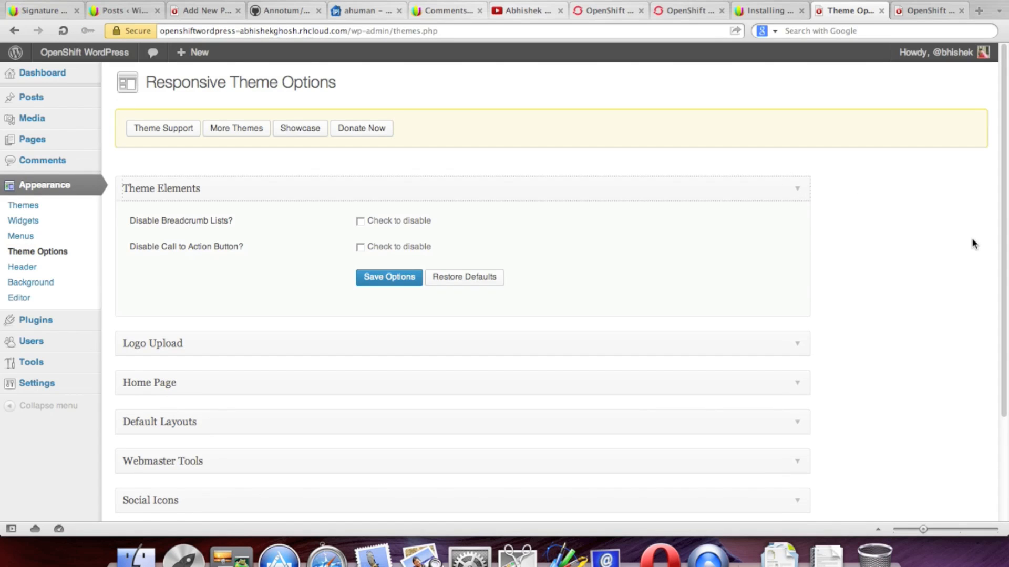
{"action": "scroll", "coordinate": [956, 238], "scroll_direction": "down", "scroll_amount": 4}
{"action": "scroll", "coordinate": [956, 235], "scroll_direction": "down", "scroll_amount": 1}
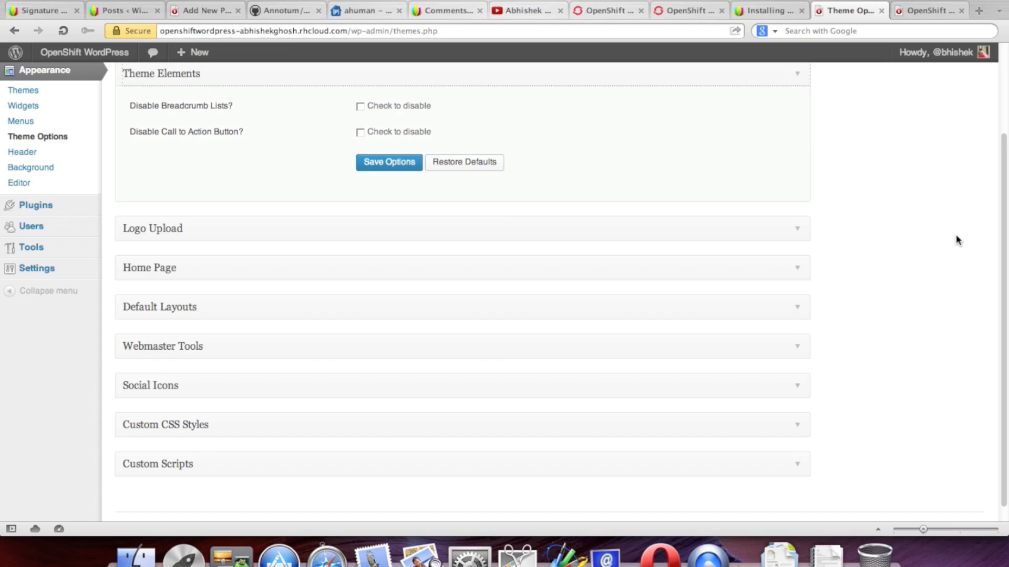
{"action": "scroll", "coordinate": [956, 236], "scroll_direction": "down", "scroll_amount": 1}
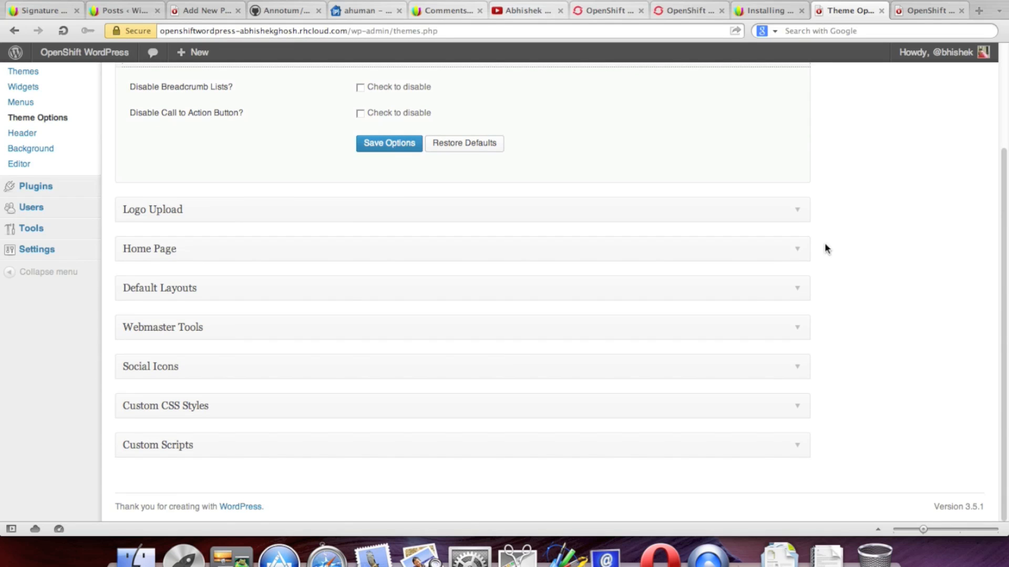
{"action": "left_click", "coordinate": [807, 216]}
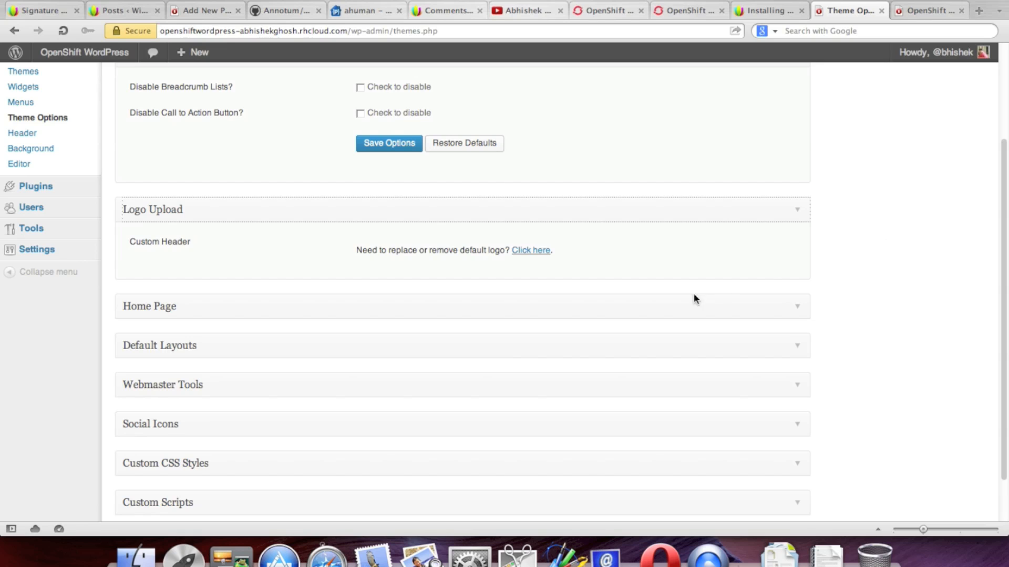
{"action": "left_click", "coordinate": [799, 311]}
Step: Open the 'front page option' link (Reading settings) in a background tab
{"action": "scroll", "coordinate": [917, 315], "scroll_direction": "down", "scroll_amount": 3}
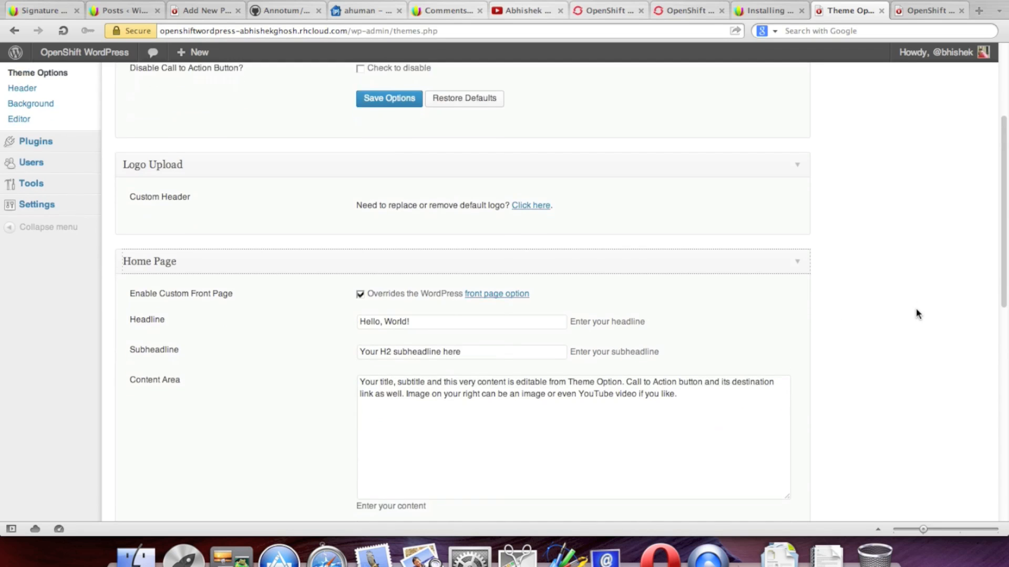
{"action": "right_click", "coordinate": [502, 293]}
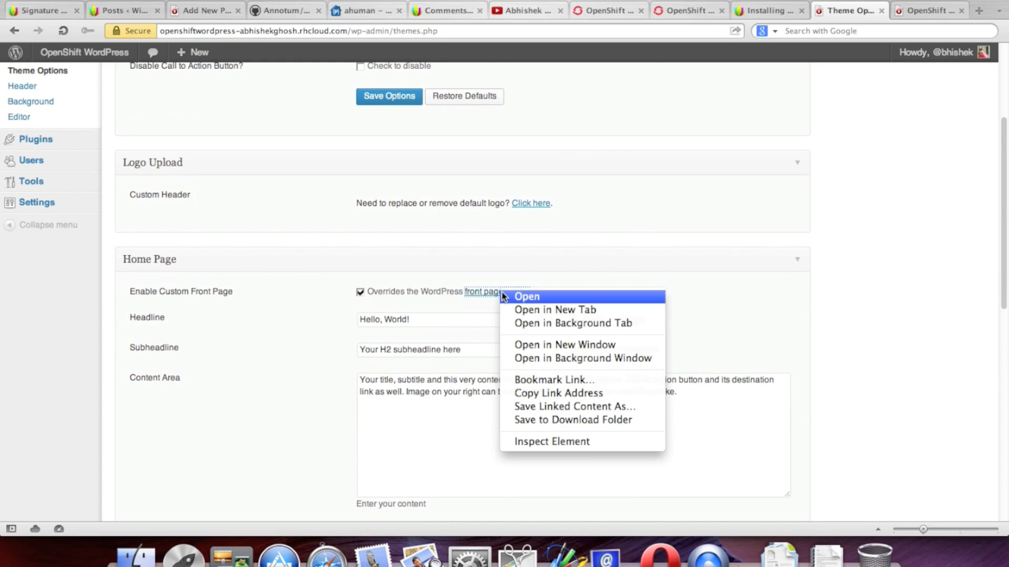
{"action": "left_click", "coordinate": [531, 323]}
{"action": "scroll", "coordinate": [872, 323], "scroll_direction": "down", "scroll_amount": 1}
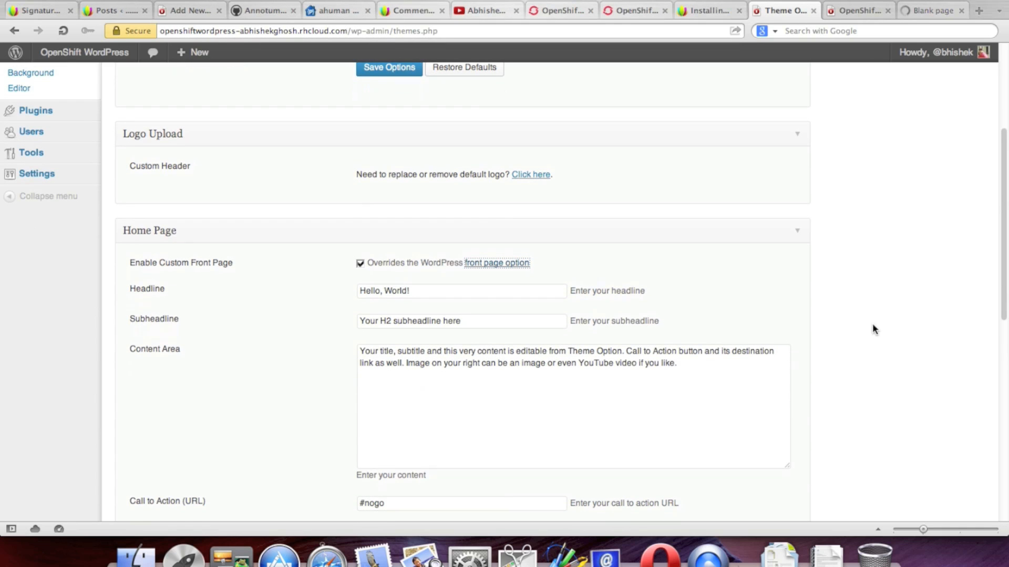
{"action": "left_click", "coordinate": [442, 289]}
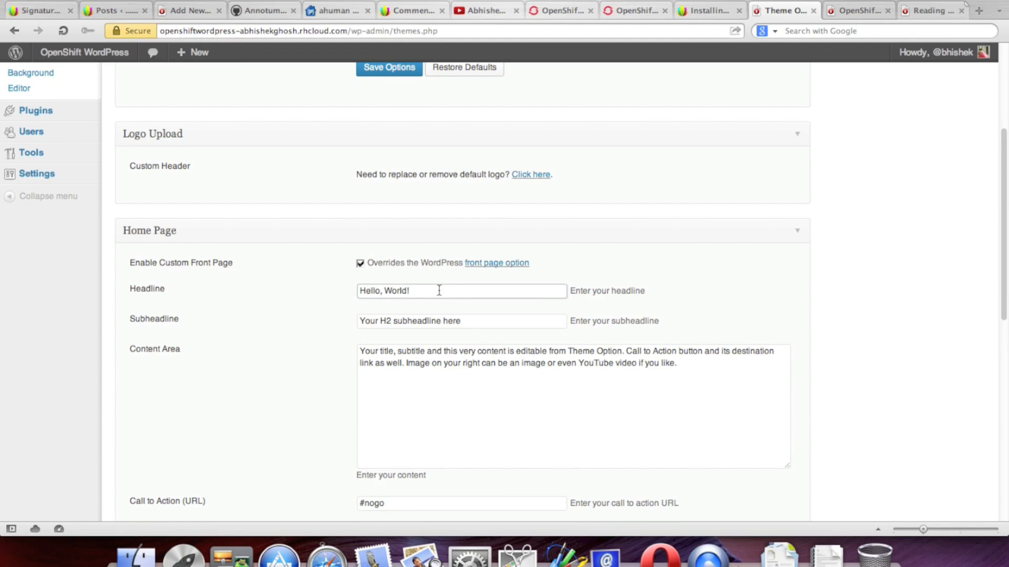
Step: Set headline 'Self Hosted WordPress on OpenShift' and subheadline 'WordPress on OpenShift Demo Blog'
{"action": "left_click_drag", "start_coordinate": [441, 290], "coordinate": [274, 294]}
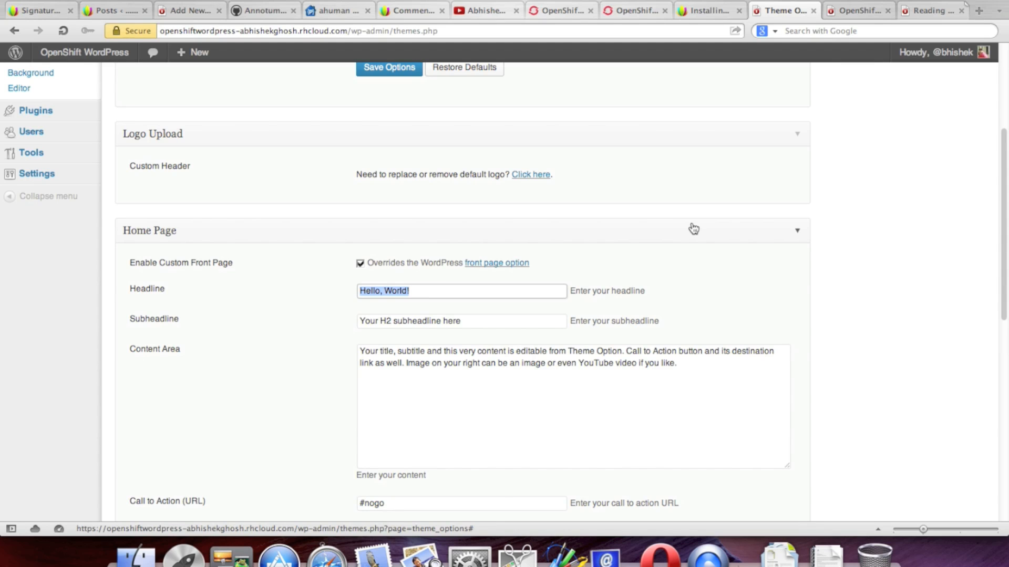
{"action": "type", "text": "Self Hosted WordPress on OpenShift"}
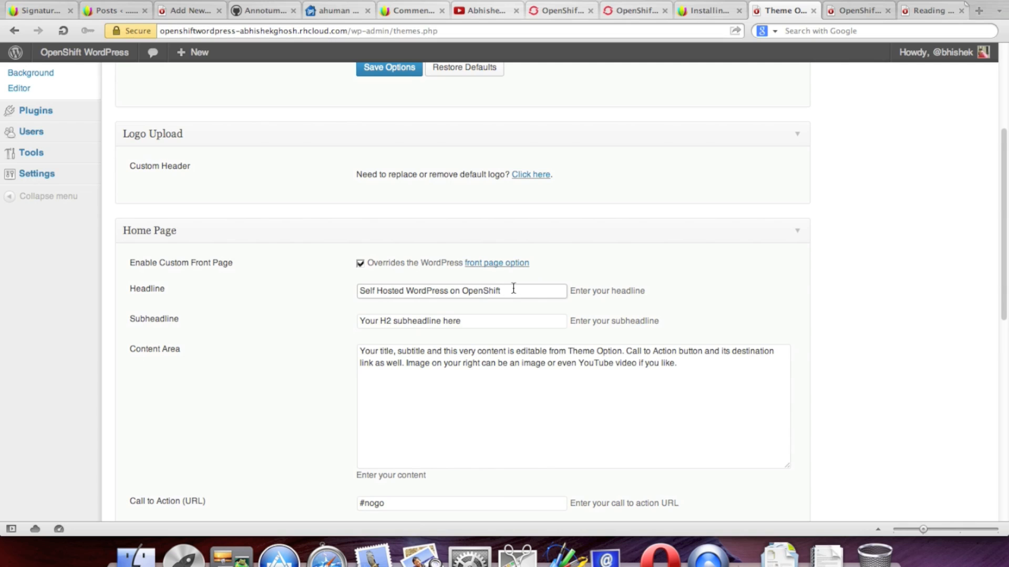
{"action": "left_click_drag", "start_coordinate": [513, 291], "coordinate": [407, 291]}
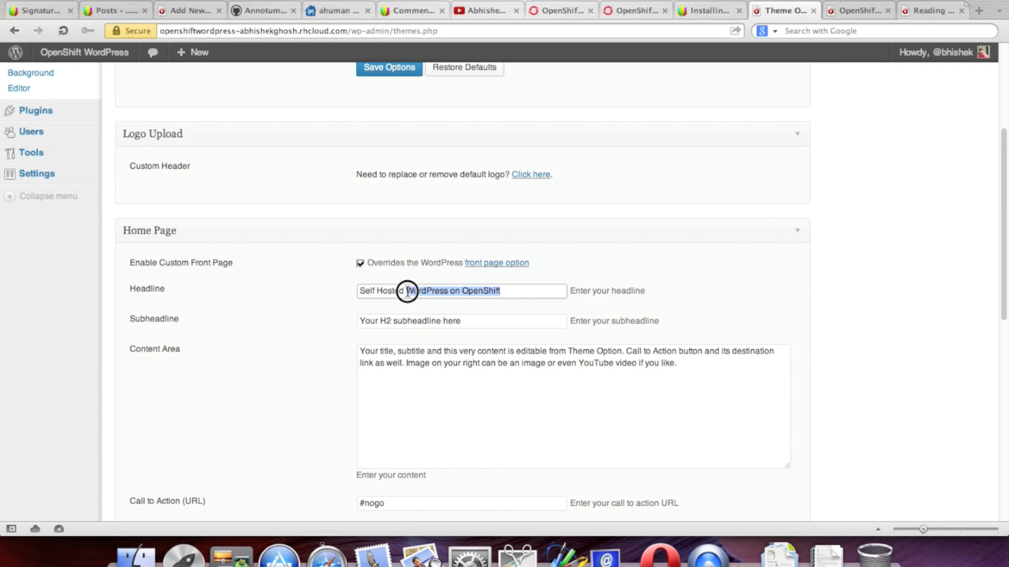
{"action": "right_click", "coordinate": [421, 297]}
{"action": "left_click", "coordinate": [457, 361]}
{"action": "left_click_drag", "start_coordinate": [473, 320], "coordinate": [277, 326]}
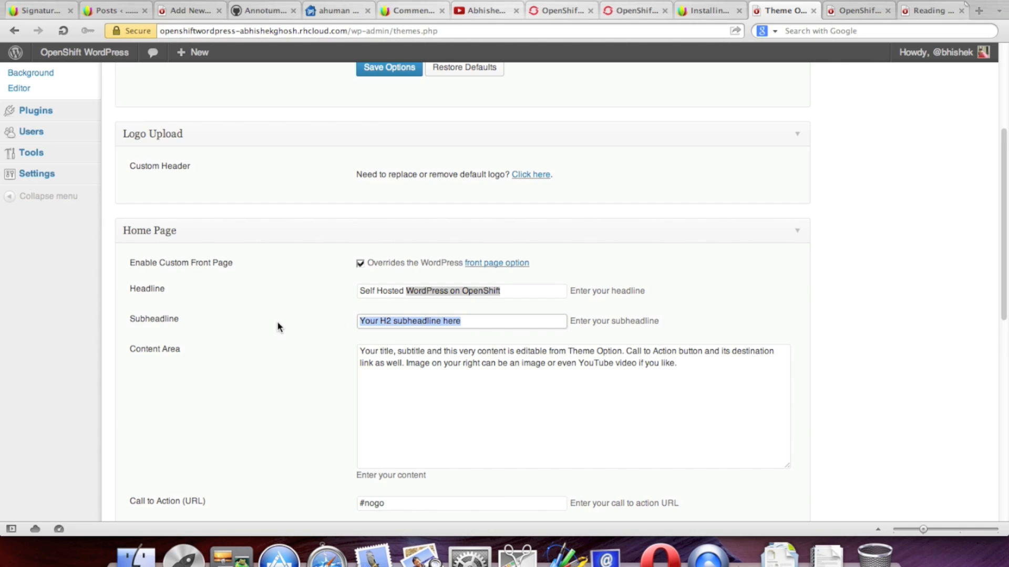
{"action": "key", "text": "cmd+v"}
{"action": "type", "text": "Demo "}
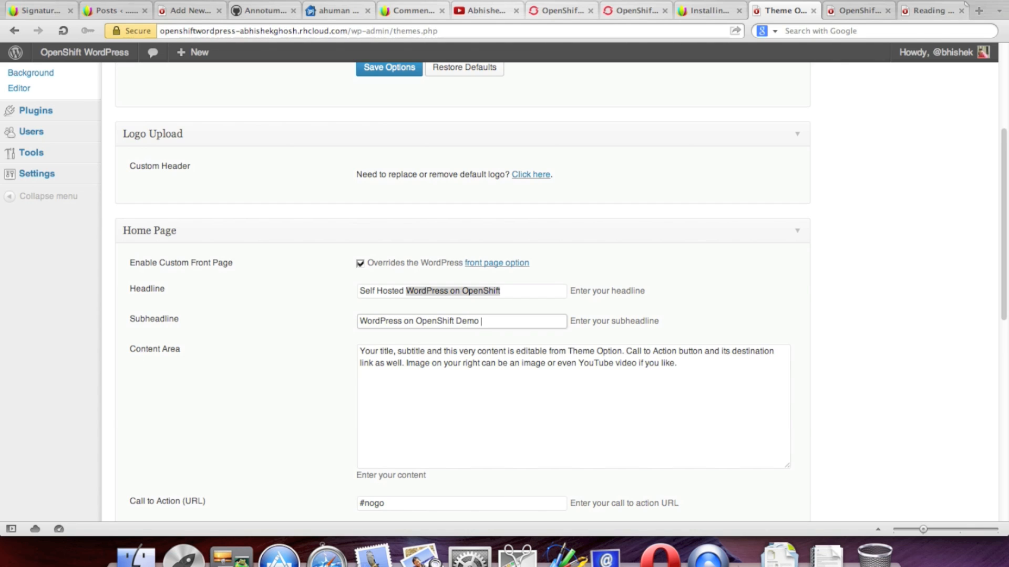
{"action": "type", "text": "Blog"}
Step: Move on to the home page content text and call-to-action link fields
{"action": "left_click", "coordinate": [444, 400]}
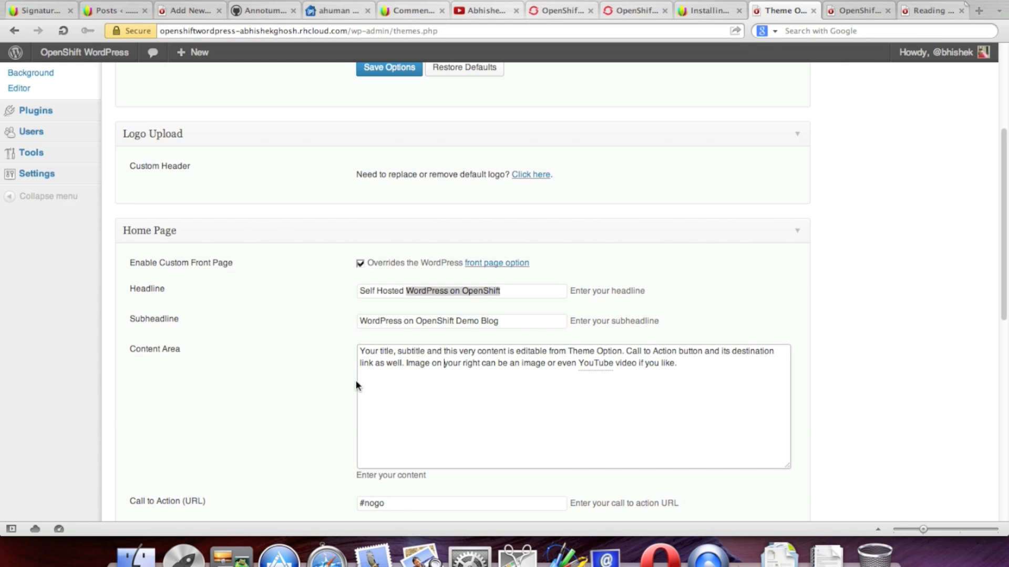
{"action": "scroll", "coordinate": [257, 350], "scroll_direction": "down", "scroll_amount": 3}
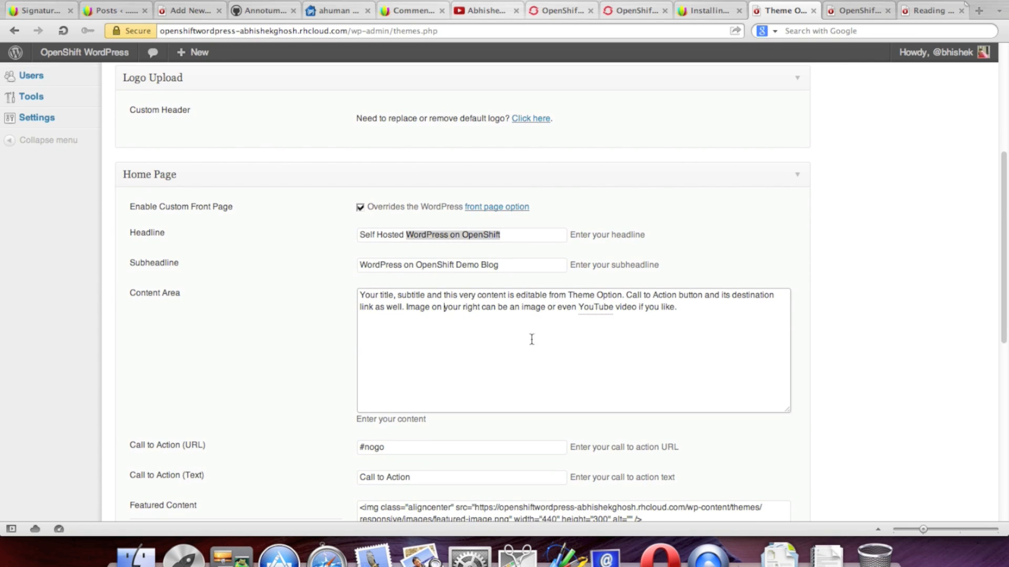
{"action": "scroll", "coordinate": [561, 341], "scroll_direction": "down", "scroll_amount": 2}
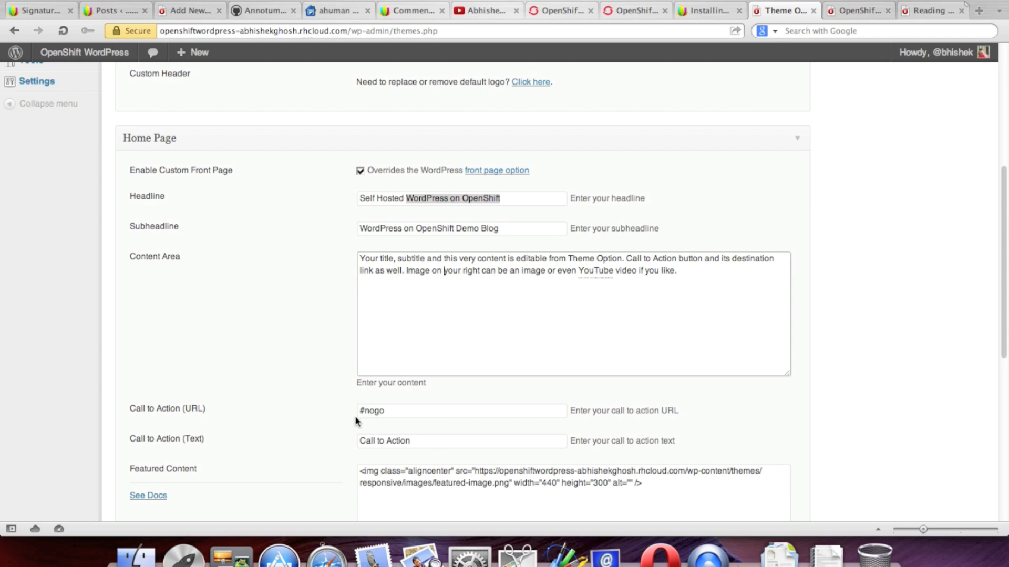
{"action": "left_click", "coordinate": [415, 411]}
{"action": "scroll", "coordinate": [637, 342], "scroll_direction": "down", "scroll_amount": 2}
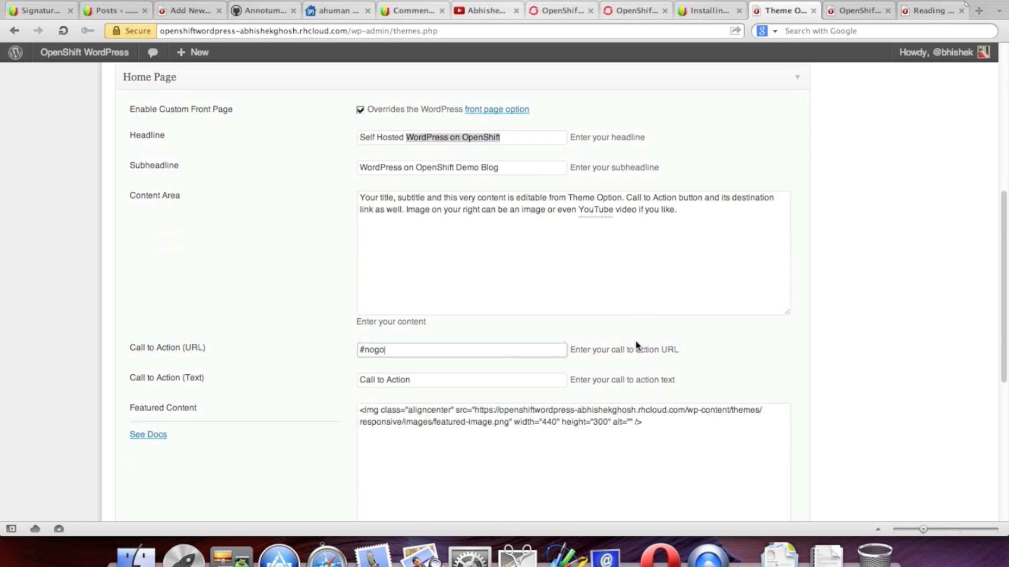
{"action": "scroll", "coordinate": [636, 344], "scroll_direction": "up", "scroll_amount": 4}
{"action": "left_click", "coordinate": [694, 9]}
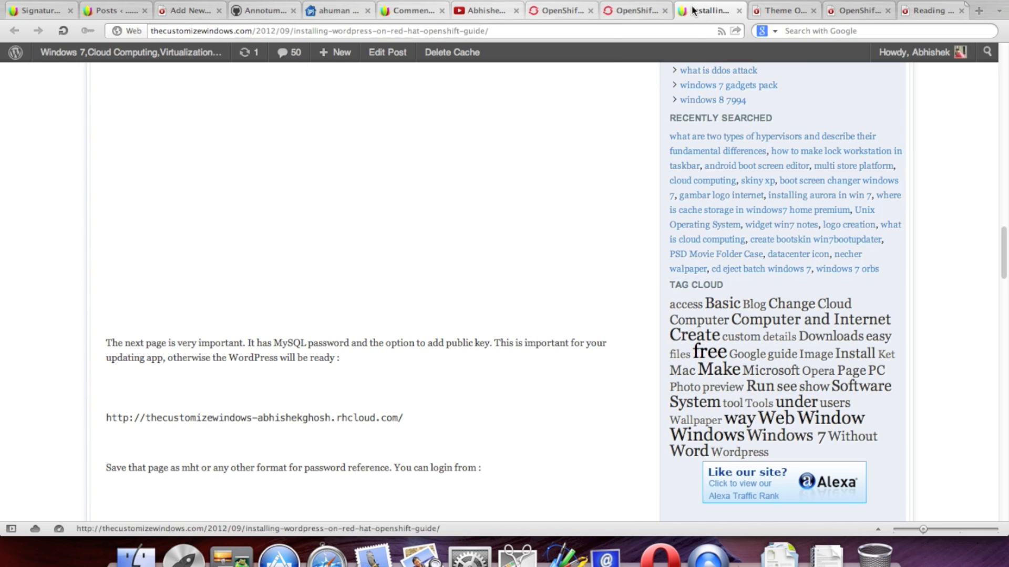
{"action": "scroll", "coordinate": [888, 286], "scroll_direction": "up", "scroll_amount": 15}
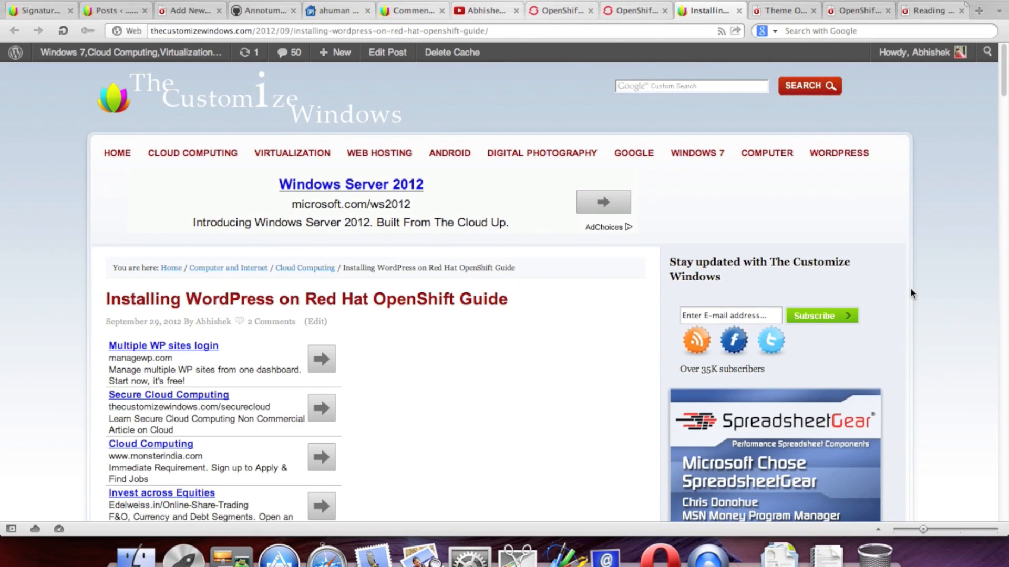
{"action": "right_click", "coordinate": [177, 85]}
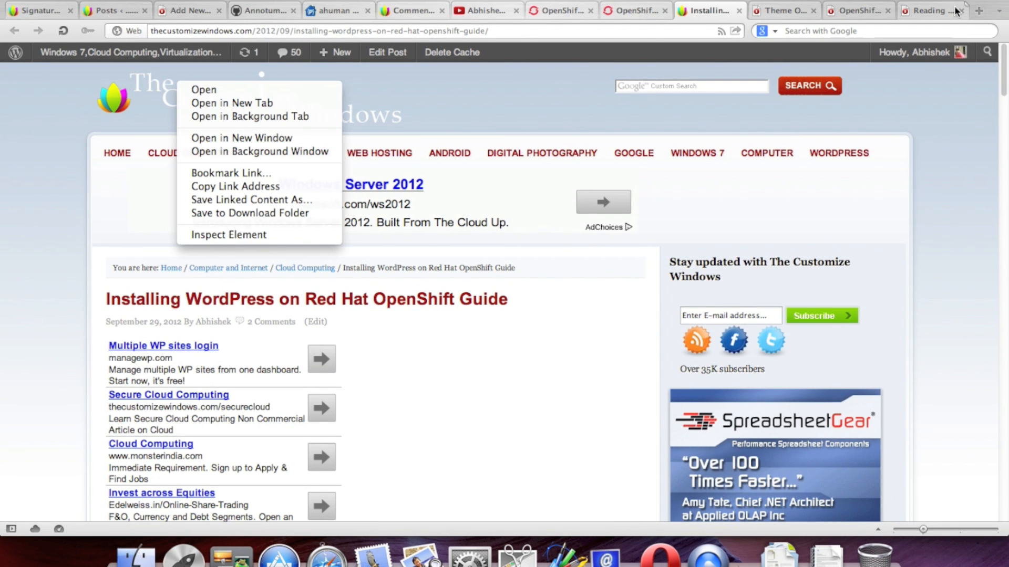
{"action": "left_click", "coordinate": [920, 8]}
{"action": "left_click", "coordinate": [769, 13]}
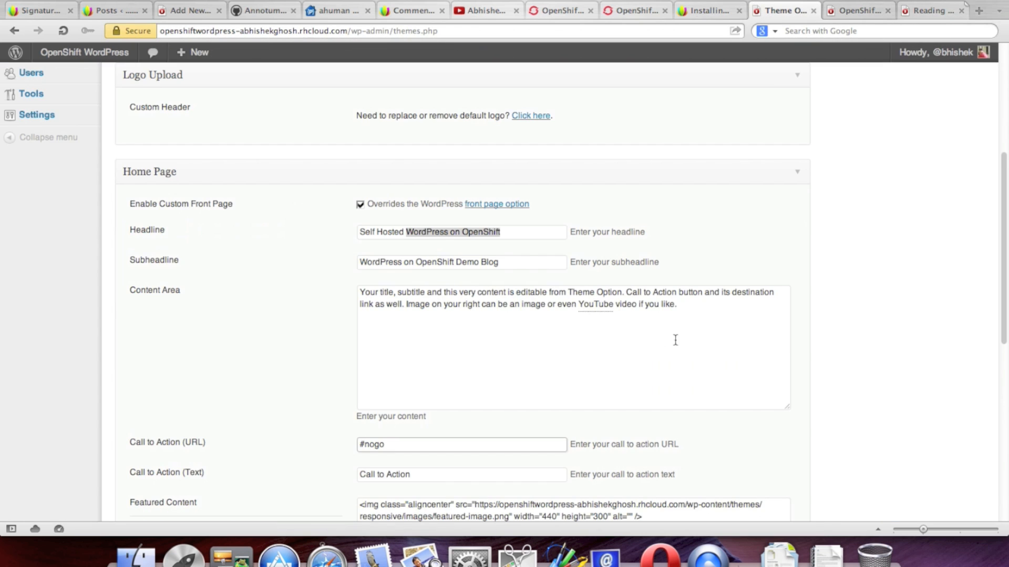
Step: Clear the 'Call to Action' button text and start typing the new label 'Click to Watch'
{"action": "scroll", "coordinate": [785, 351], "scroll_direction": "down", "scroll_amount": 3}
{"action": "scroll", "coordinate": [792, 349], "scroll_direction": "down", "scroll_amount": 2}
{"action": "left_click_drag", "start_coordinate": [416, 313], "coordinate": [331, 318]}
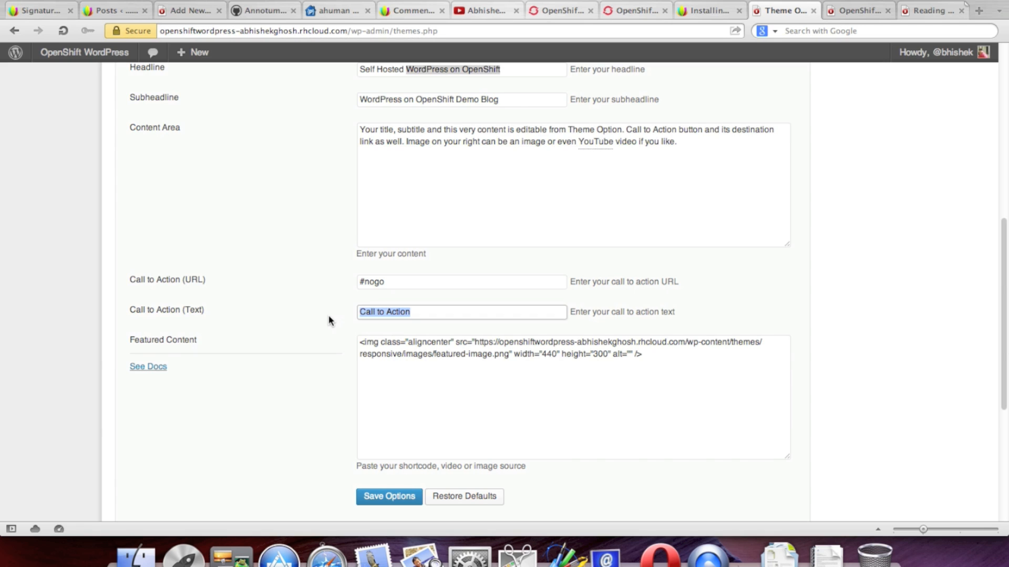
{"action": "type", "text": "G"}
{"action": "key", "text": "BackSpace"}
{"action": "key", "text": "BackSpace"}
{"action": "key", "text": "BackSpace"}
{"action": "key", "text": "BackSpace"}
{"action": "key", "text": "BackSpace"}
{"action": "type", "text": "Click to Watch on YouTube"}
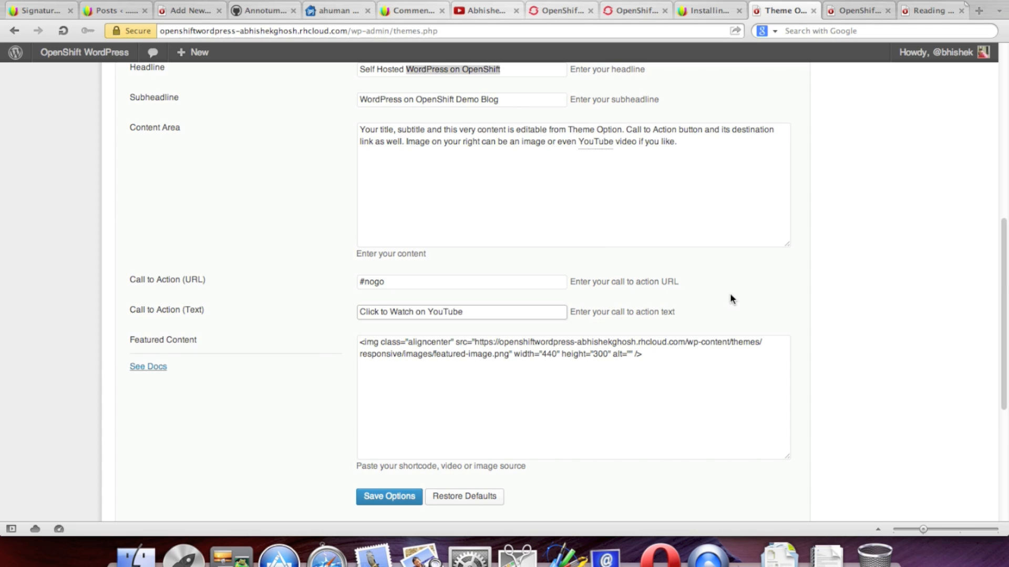
Step: Save the Home Page theme options, then close the extra Reading Settings tab
{"action": "left_click", "coordinate": [506, 358]}
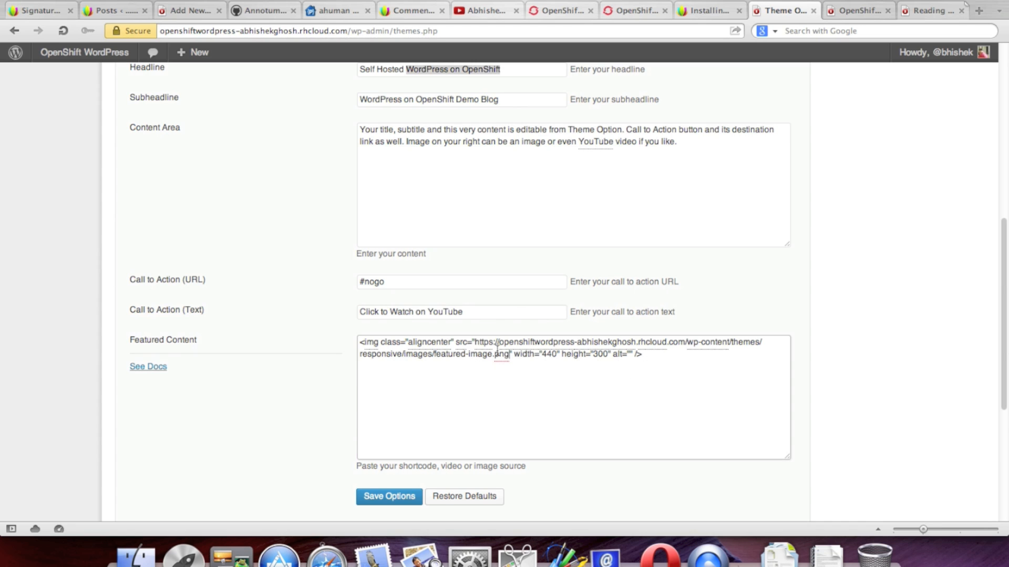
{"action": "left_click_drag", "start_coordinate": [475, 343], "coordinate": [508, 368]}
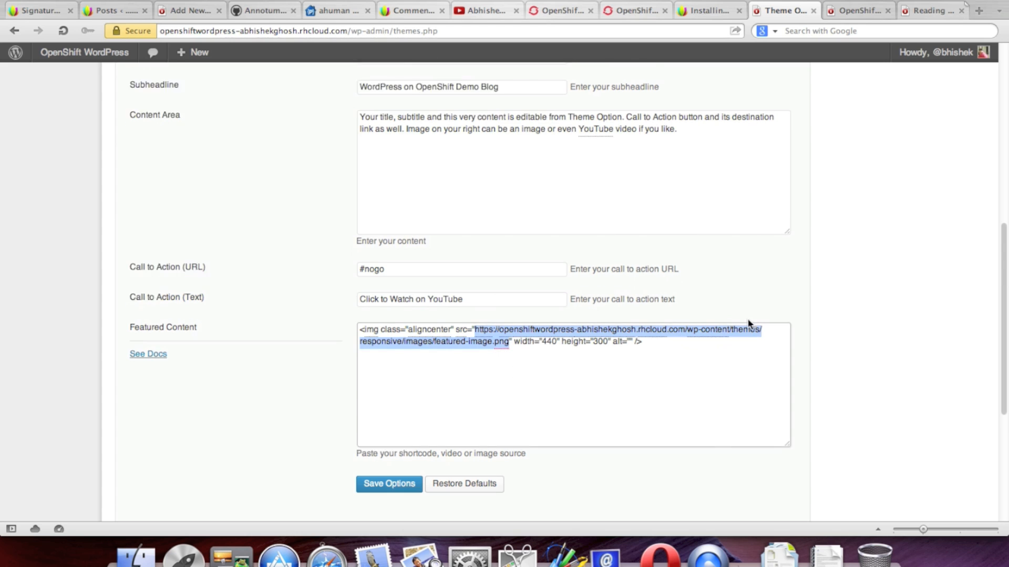
{"action": "scroll", "coordinate": [748, 319], "scroll_direction": "down", "scroll_amount": 3}
{"action": "scroll", "coordinate": [719, 348], "scroll_direction": "down", "scroll_amount": 3}
{"action": "left_click", "coordinate": [394, 314]}
{"action": "left_click", "coordinate": [927, 10]}
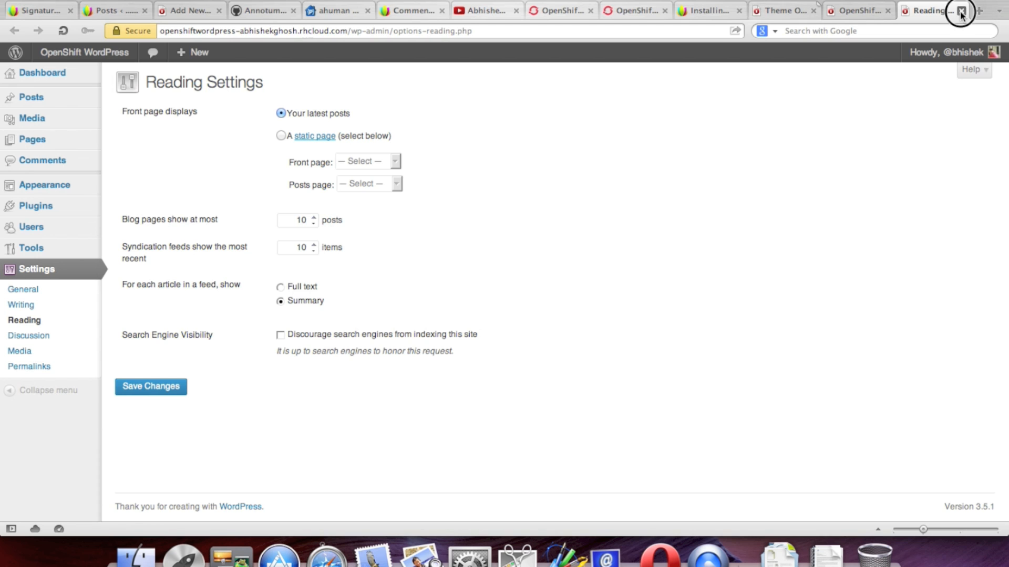
{"action": "left_click", "coordinate": [961, 10]}
Step: Reload the live homepage to check the new headline, subheadline and YouTube button, then return to Theme Options
{"action": "left_click", "coordinate": [925, 11]}
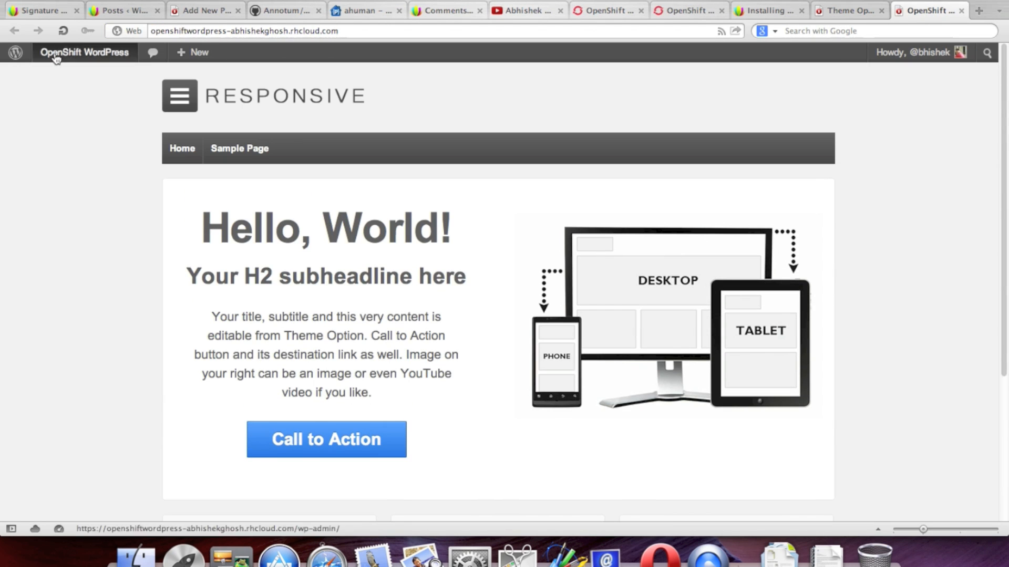
{"action": "left_click", "coordinate": [63, 30]}
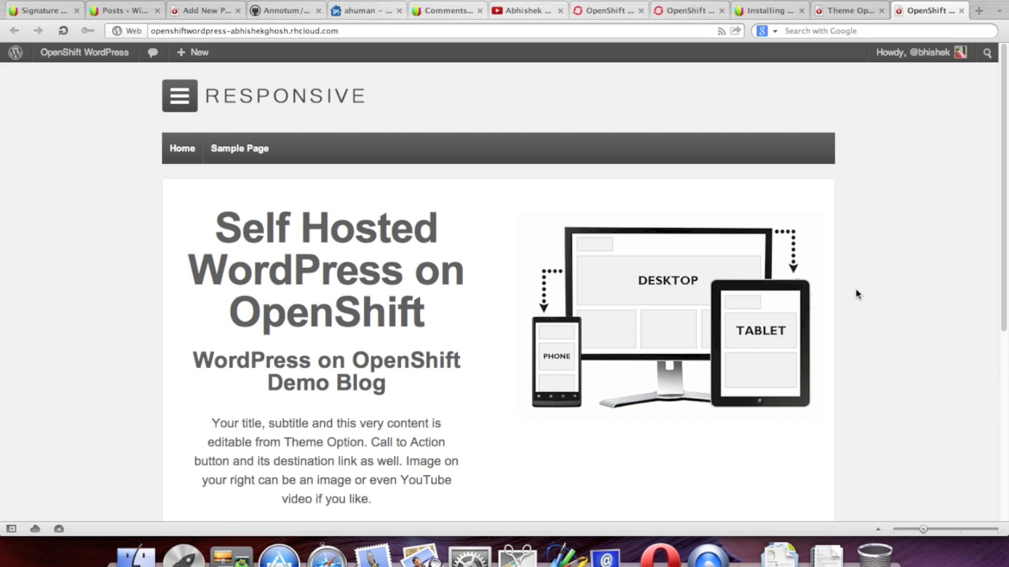
{"action": "scroll", "coordinate": [856, 294], "scroll_direction": "down", "scroll_amount": 3}
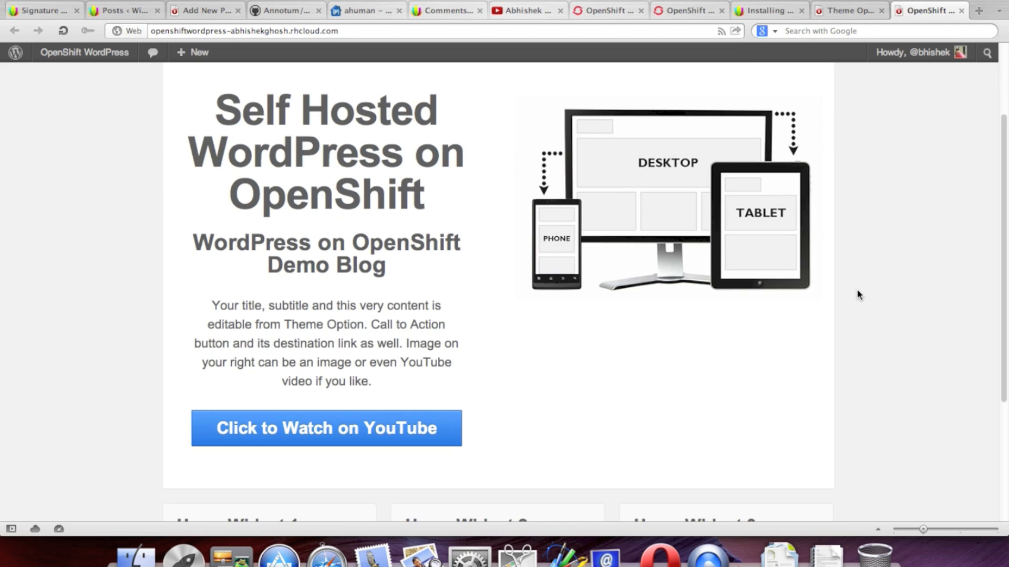
{"action": "scroll", "coordinate": [858, 294], "scroll_direction": "down", "scroll_amount": 4}
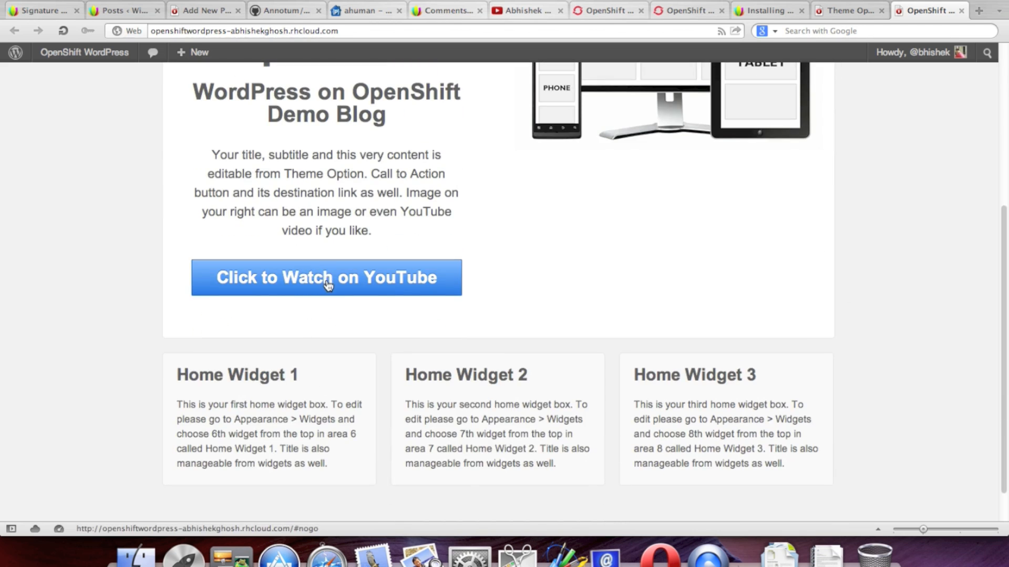
{"action": "left_click", "coordinate": [328, 284]}
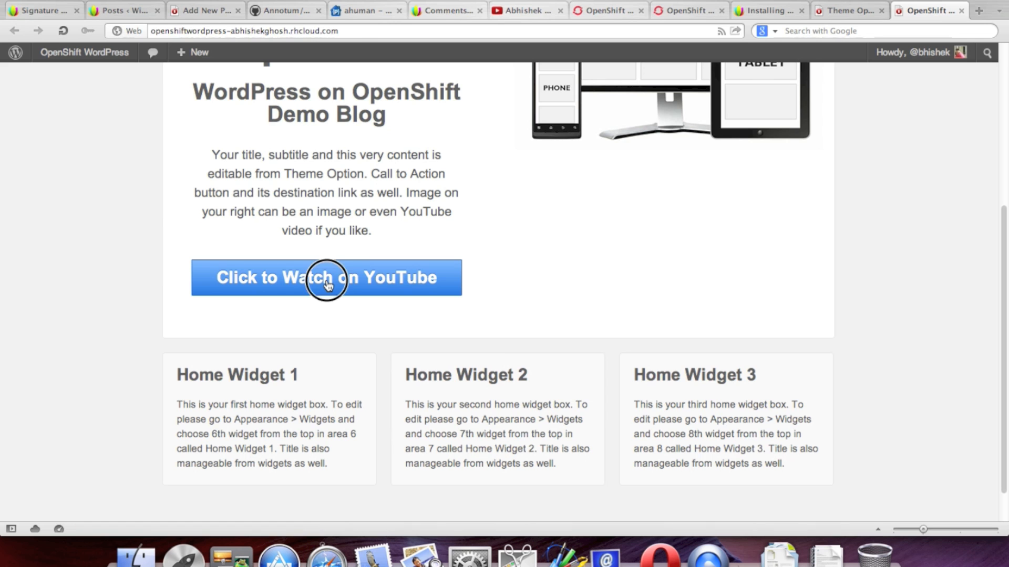
{"action": "left_click", "coordinate": [404, 30]}
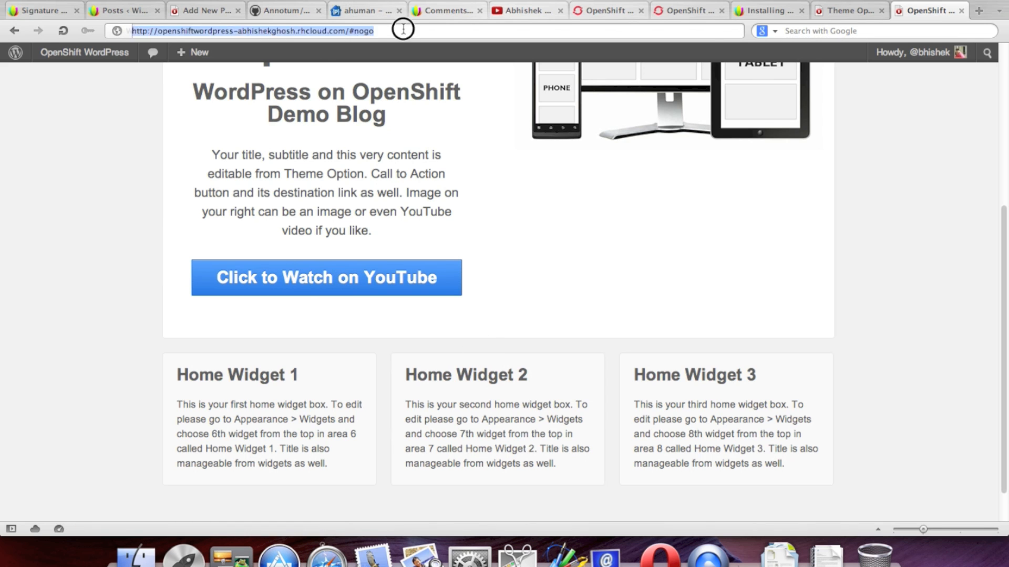
{"action": "left_click", "coordinate": [404, 30]}
{"action": "left_click", "coordinate": [670, 246]}
{"action": "scroll", "coordinate": [673, 249], "scroll_direction": "up", "scroll_amount": 5}
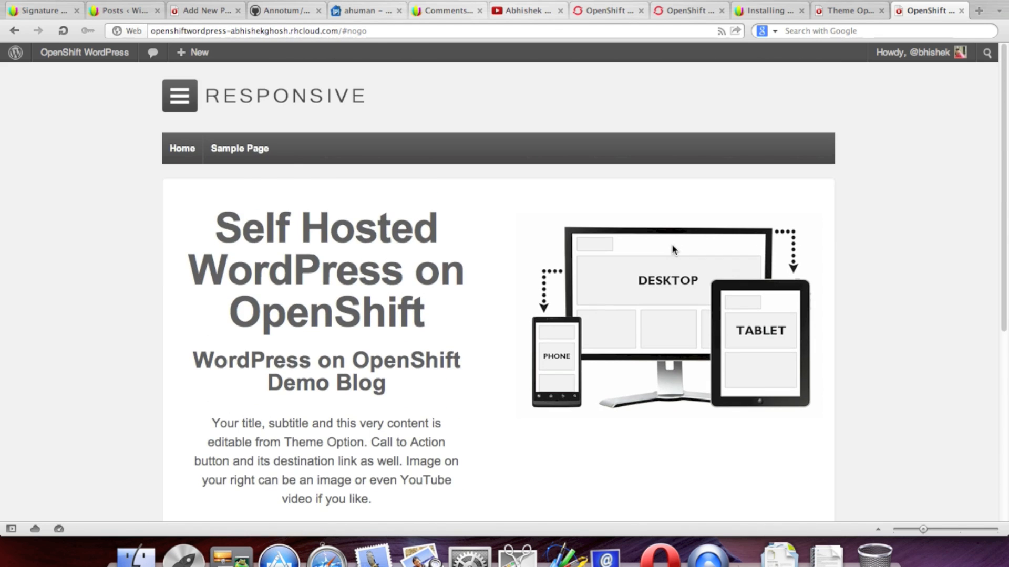
{"action": "scroll", "coordinate": [671, 244], "scroll_direction": "down", "scroll_amount": 5}
{"action": "left_click", "coordinate": [852, 13]}
{"action": "scroll", "coordinate": [628, 401], "scroll_direction": "down", "scroll_amount": 1}
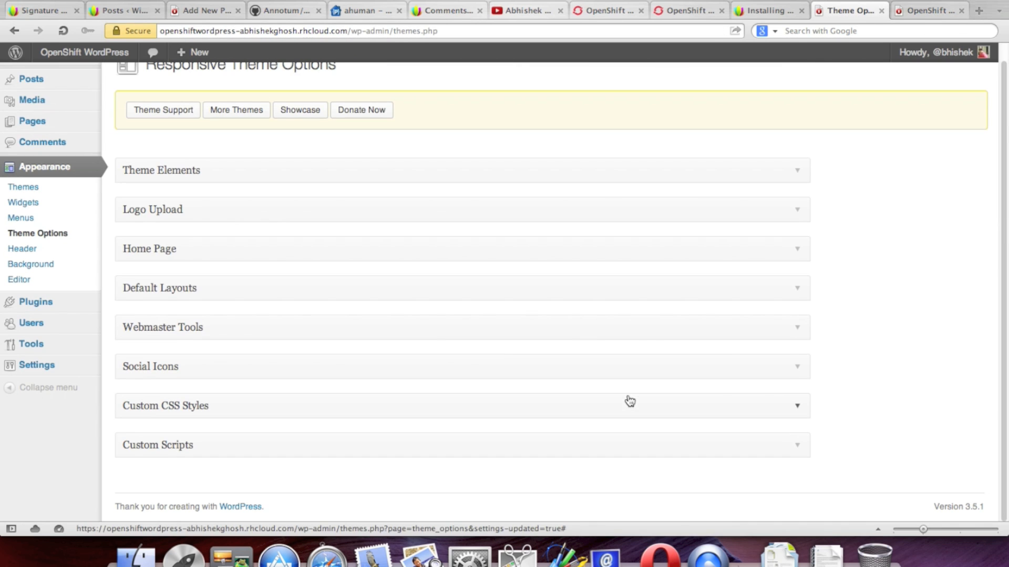
Step: Expand the Home Page settings and copy the Headline text
{"action": "left_click", "coordinate": [796, 294]}
{"action": "scroll", "coordinate": [672, 333], "scroll_direction": "down", "scroll_amount": 1}
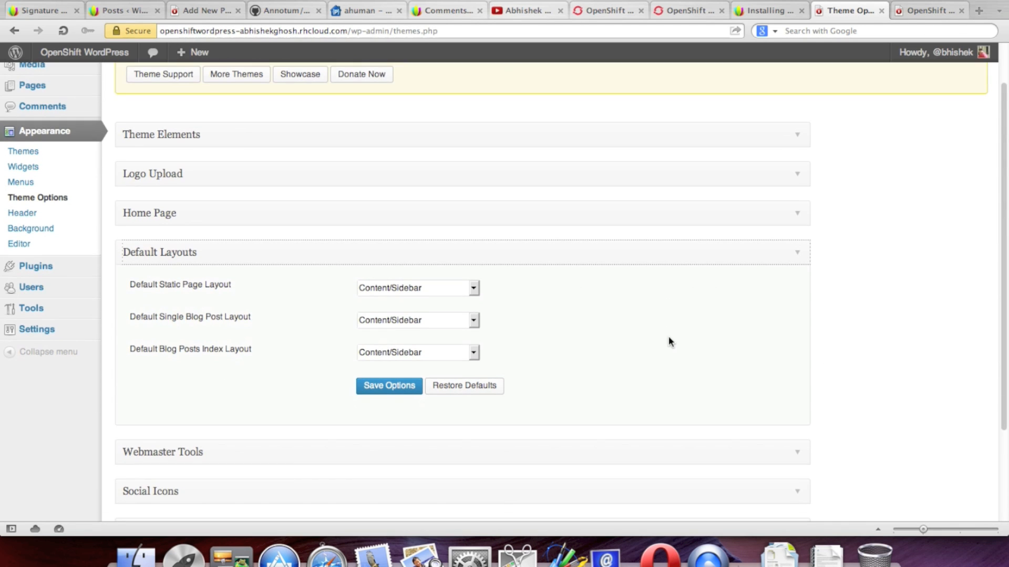
{"action": "scroll", "coordinate": [683, 320], "scroll_direction": "up", "scroll_amount": 2}
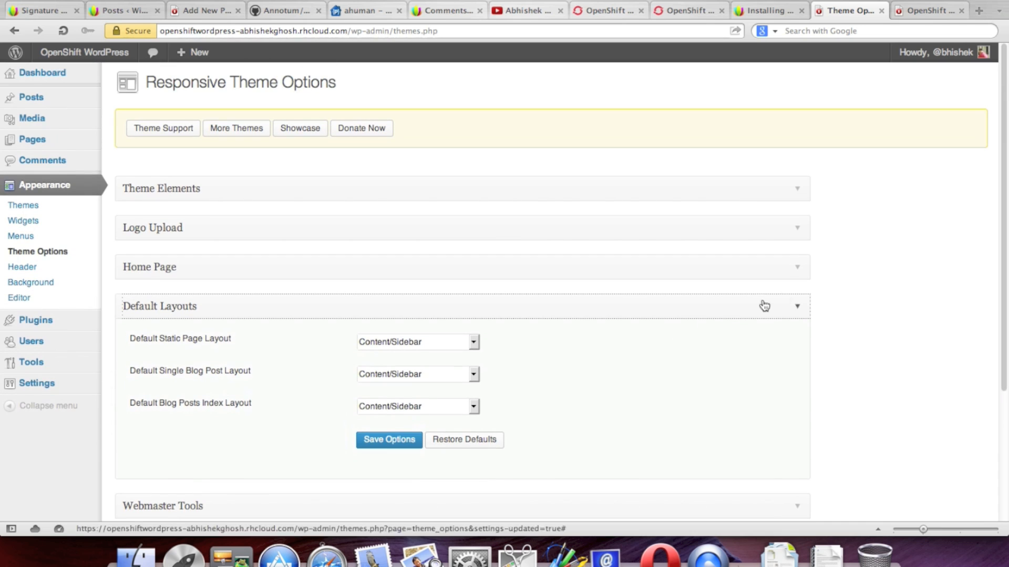
{"action": "left_click", "coordinate": [797, 270]}
{"action": "scroll", "coordinate": [868, 297], "scroll_direction": "down", "scroll_amount": 5}
{"action": "scroll", "coordinate": [868, 298], "scroll_direction": "up", "scroll_amount": 5}
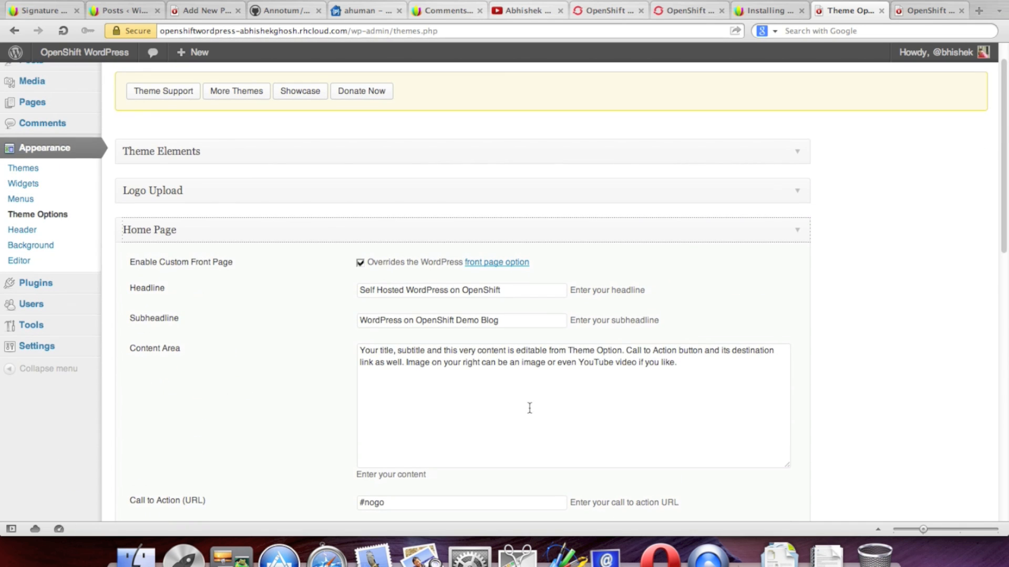
{"action": "left_click_drag", "start_coordinate": [505, 291], "coordinate": [349, 293]}
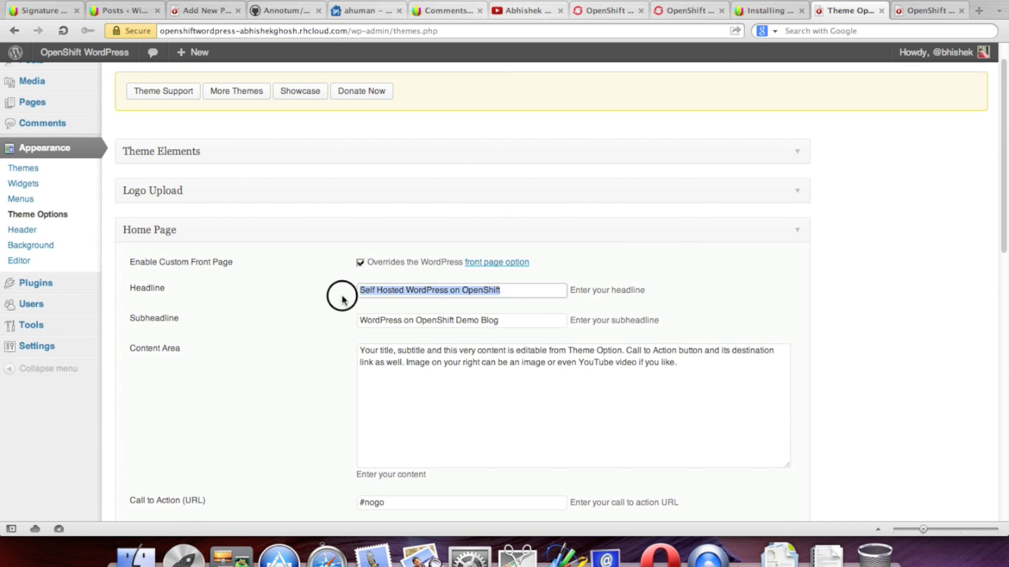
{"action": "right_click", "coordinate": [394, 293]}
{"action": "left_click", "coordinate": [429, 361]}
Step: Replace the Content Area's opening with the headline, prefix 'Unofficial', and change 'if you like' to 'Demo website'
{"action": "left_click_drag", "start_coordinate": [362, 353], "coordinate": [676, 365]}
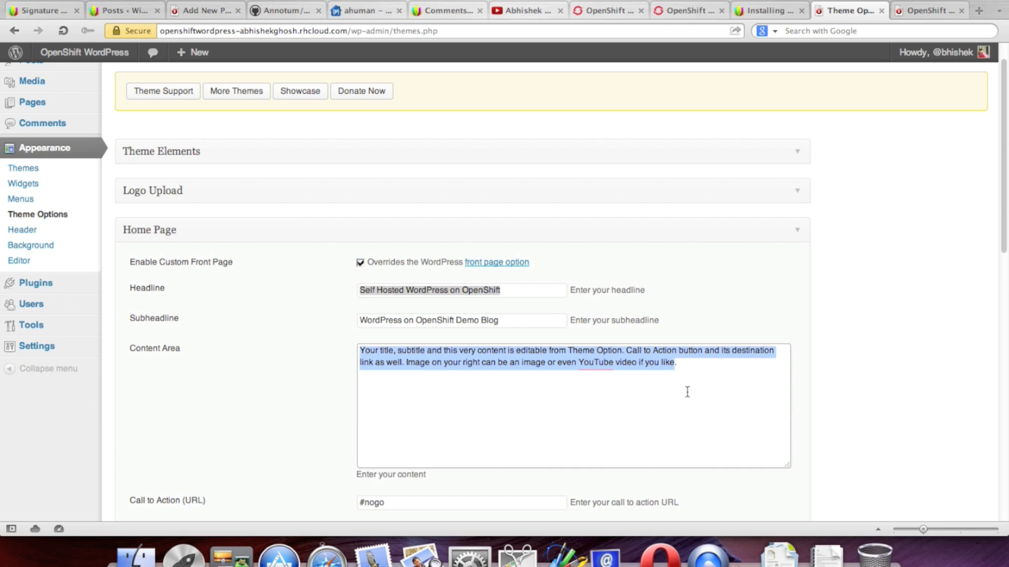
{"action": "left_click", "coordinate": [675, 361]}
{"action": "left_click_drag", "start_coordinate": [577, 363], "coordinate": [269, 350]}
{"action": "key", "text": "super+v"}
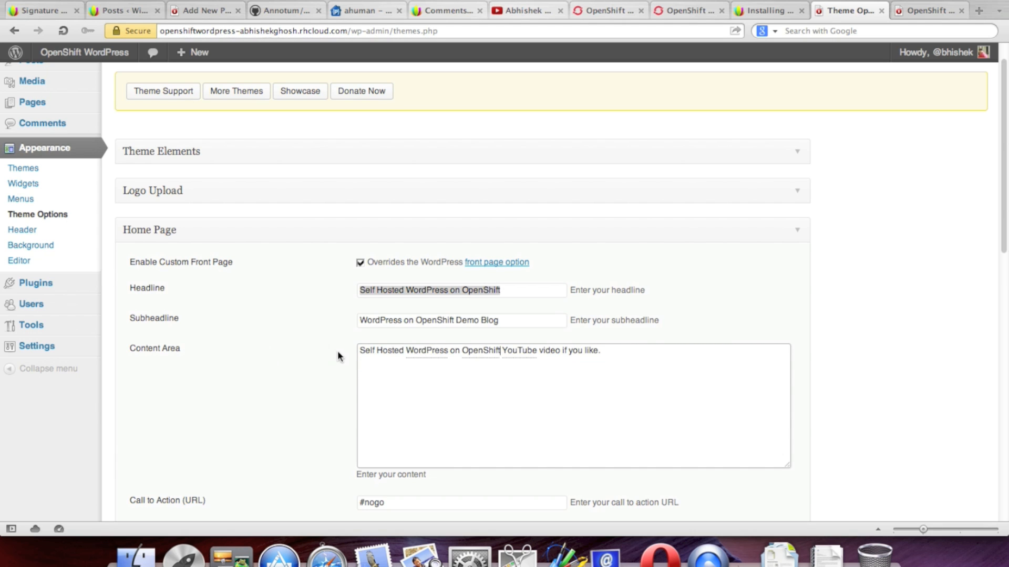
{"action": "left_click", "coordinate": [363, 352]}
{"action": "type", "text": "Un"}
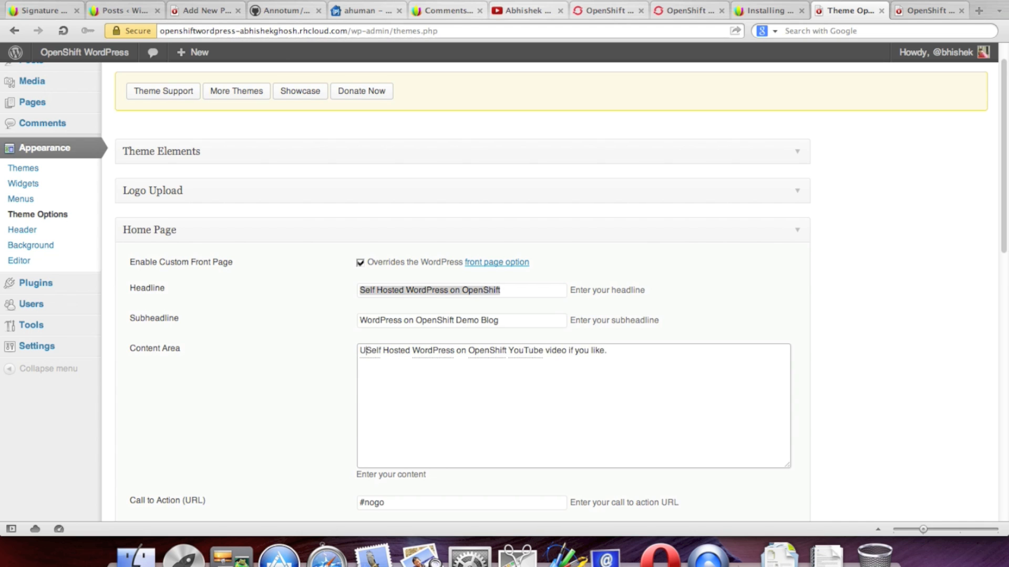
{"action": "type", "text": "officia"}
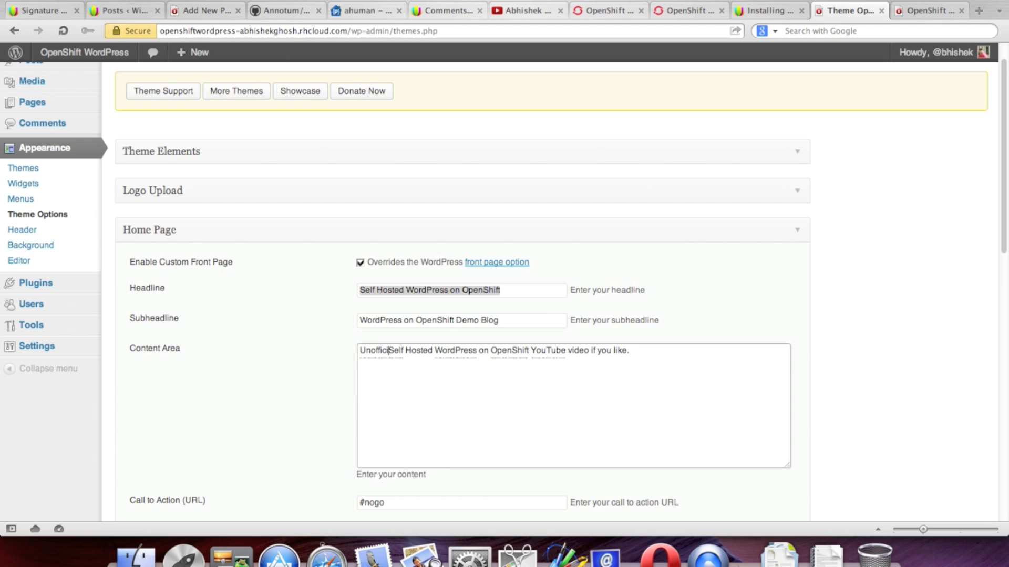
{"action": "type", "text": "l"}
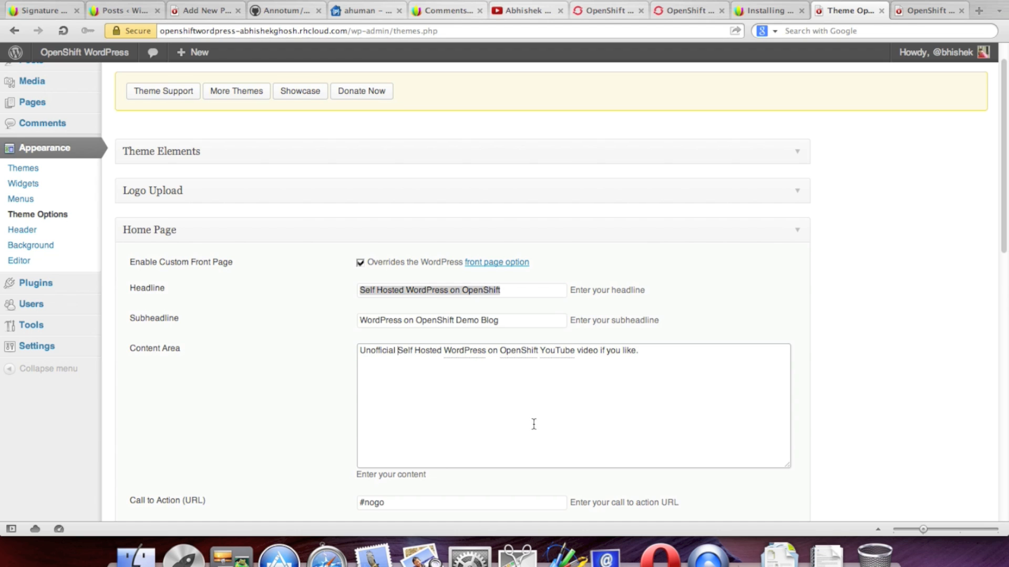
{"action": "left_click_drag", "start_coordinate": [600, 351], "coordinate": [635, 352]}
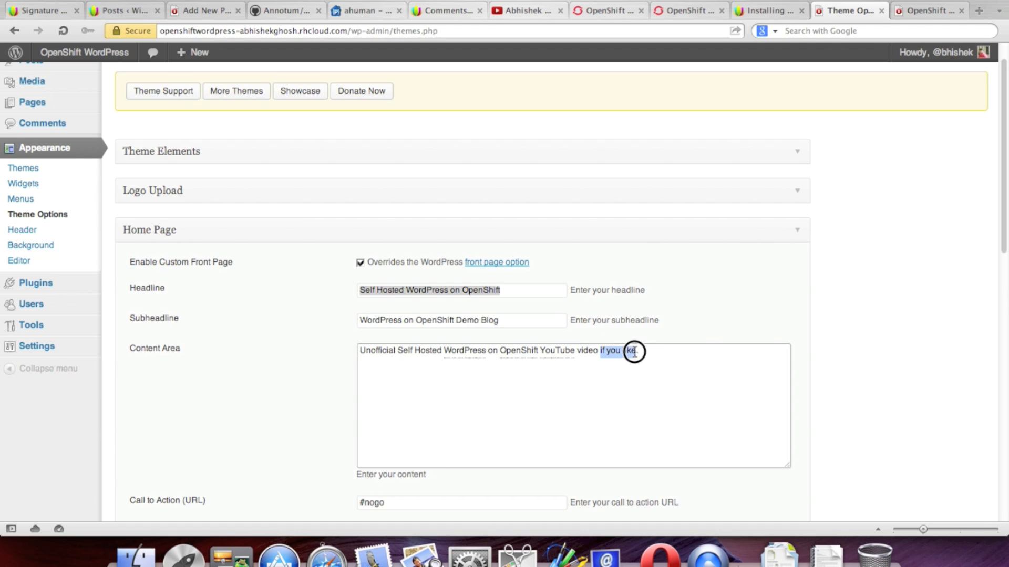
{"action": "type", "text": "Demo websit"}
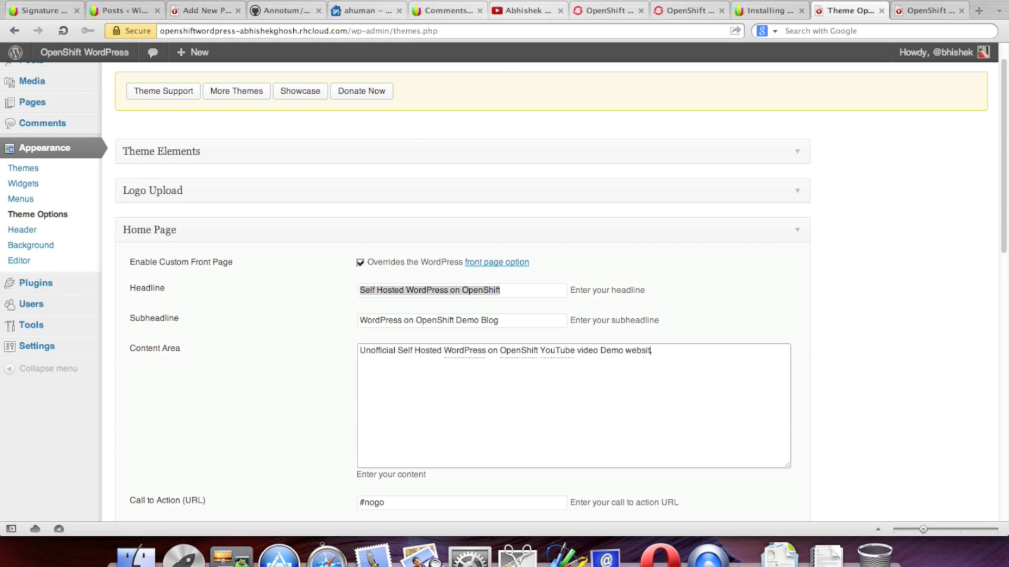
Step: Save the Home Page options with call-to-action URL '#nogo' and text 'Click to Watch on YouTube'
{"action": "scroll", "coordinate": [686, 444], "scroll_direction": "down", "scroll_amount": 3}
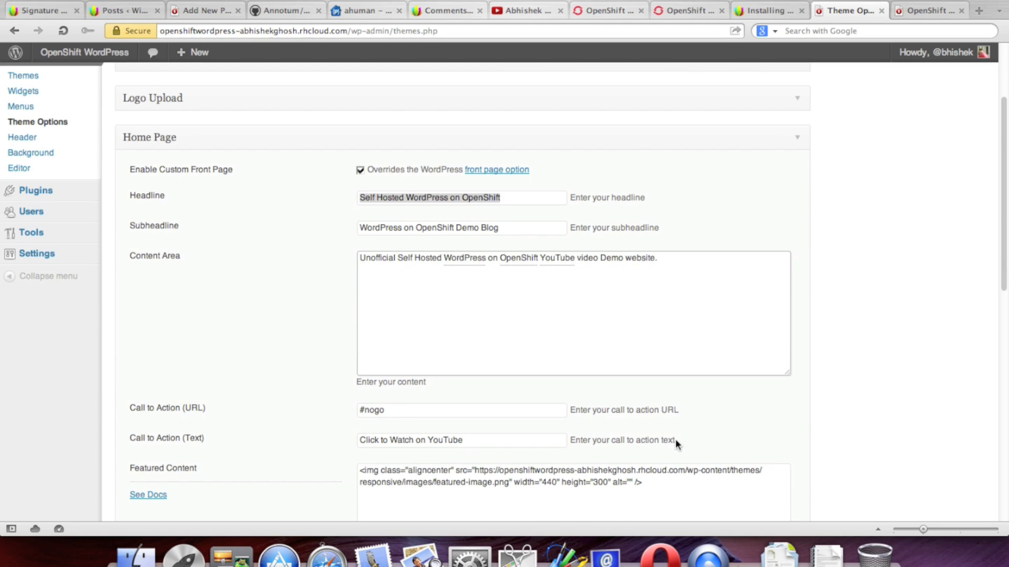
{"action": "scroll", "coordinate": [635, 439], "scroll_direction": "down", "scroll_amount": 3}
{"action": "scroll", "coordinate": [827, 414], "scroll_direction": "down", "scroll_amount": 4}
{"action": "scroll", "coordinate": [578, 423], "scroll_direction": "down", "scroll_amount": 2}
{"action": "left_click", "coordinate": [388, 338]}
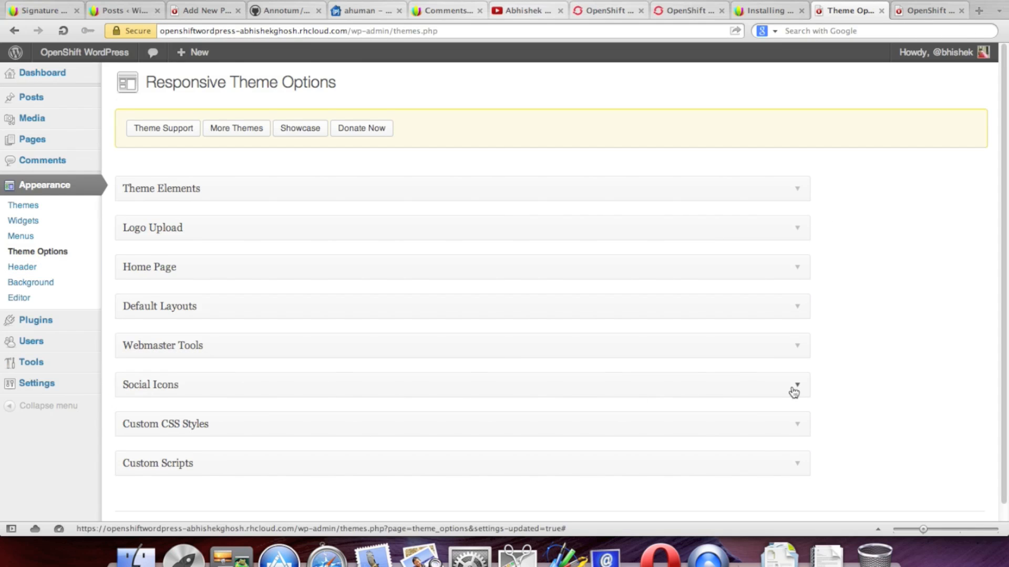
Step: Look over the Social Icons Twitter and Facebook fields, then open Appearance > Header
{"action": "scroll", "coordinate": [794, 393], "scroll_direction": "down", "scroll_amount": 1}
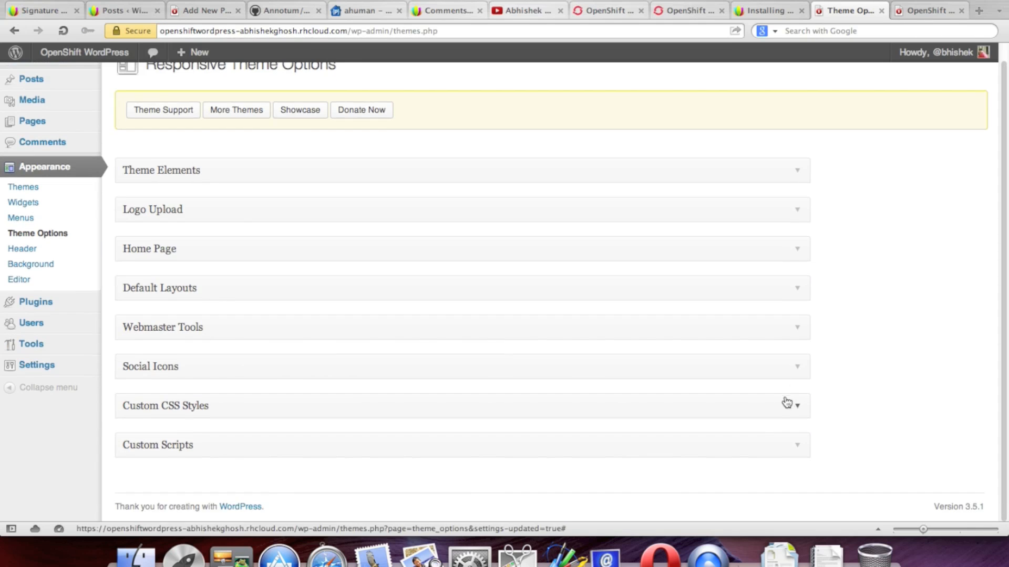
{"action": "left_click", "coordinate": [798, 368]}
{"action": "scroll", "coordinate": [838, 398], "scroll_direction": "down", "scroll_amount": 5}
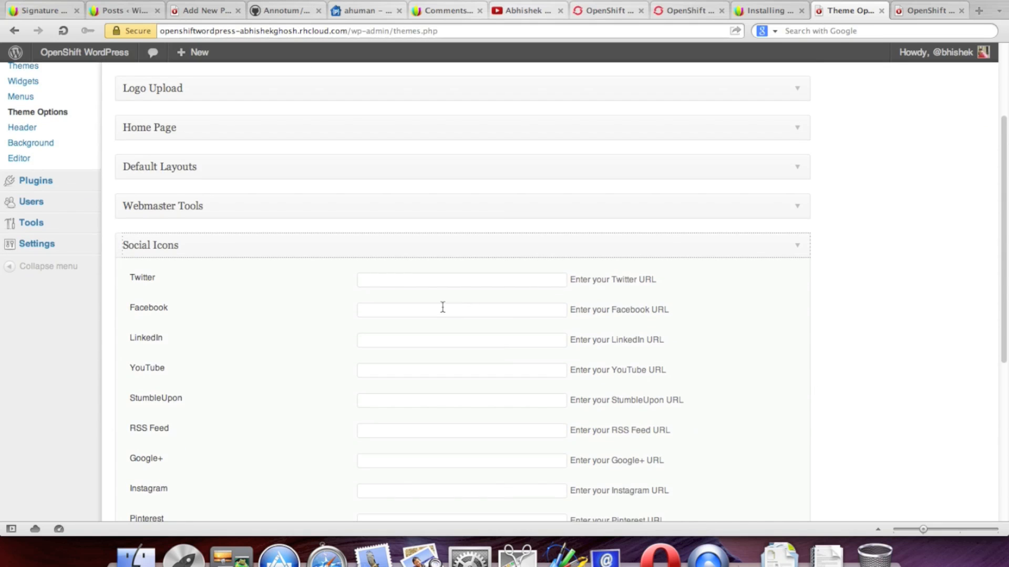
{"action": "left_click", "coordinate": [430, 285]}
{"action": "left_click", "coordinate": [422, 307]}
{"action": "scroll", "coordinate": [703, 347], "scroll_direction": "down", "scroll_amount": 3}
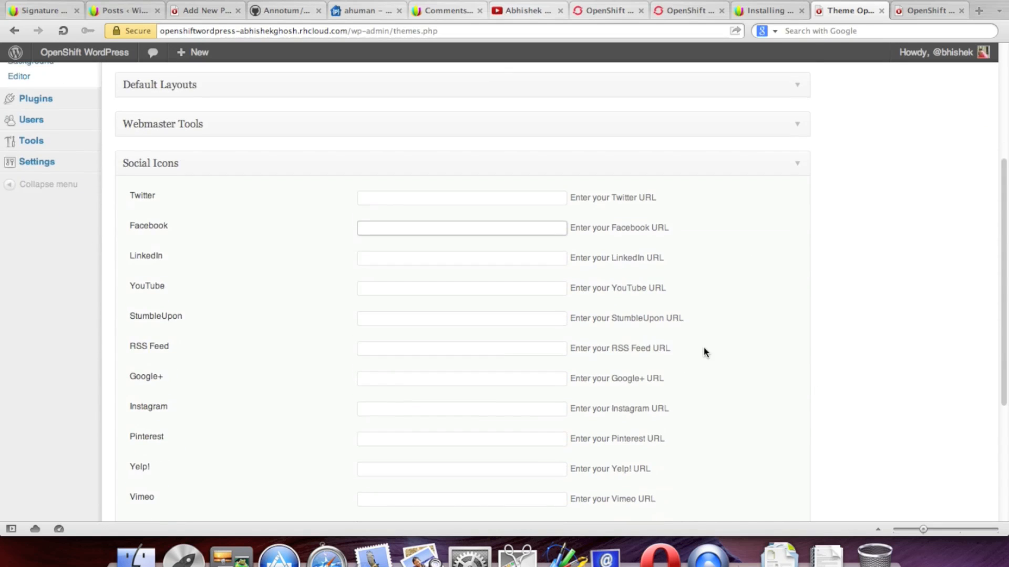
{"action": "scroll", "coordinate": [705, 352], "scroll_direction": "down", "scroll_amount": 4}
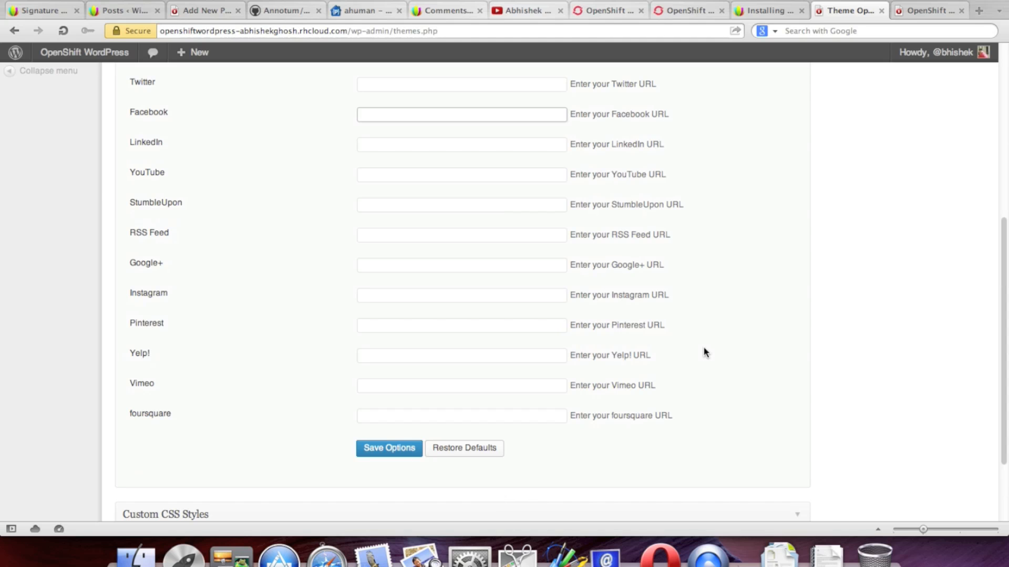
{"action": "scroll", "coordinate": [705, 353], "scroll_direction": "up", "scroll_amount": 12}
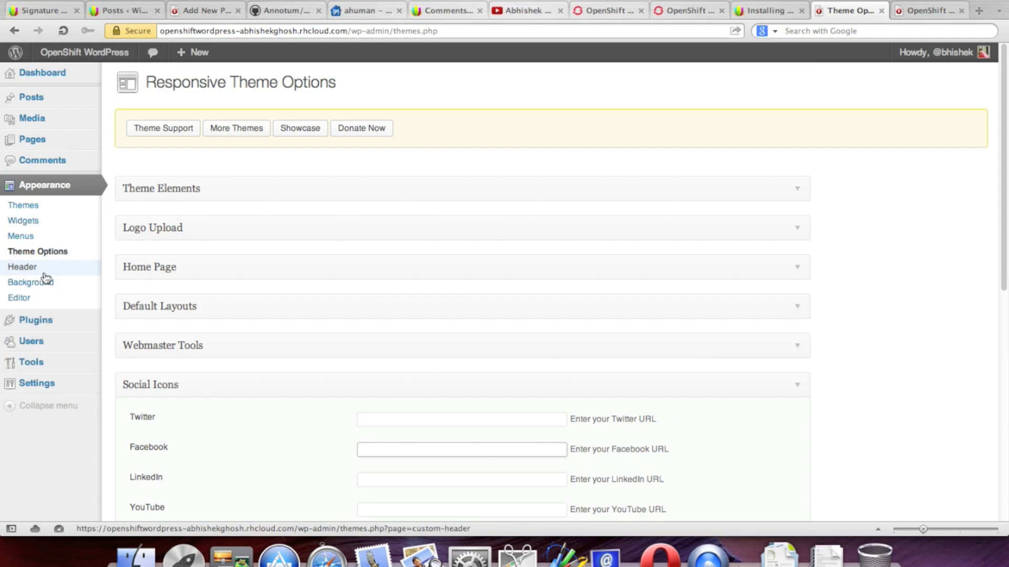
{"action": "left_click", "coordinate": [50, 271]}
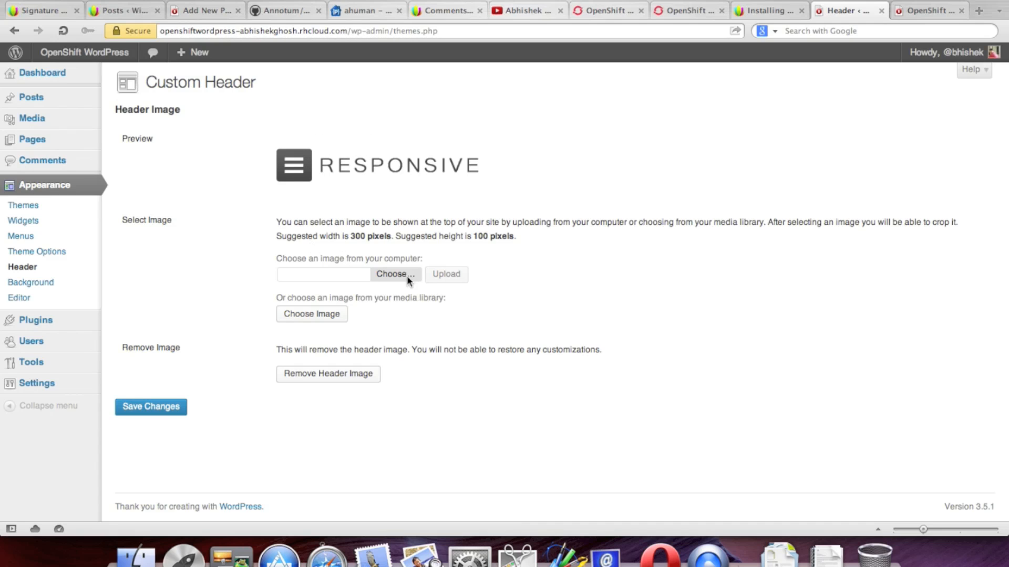
Step: Remove the Responsive logo header image, save, and confirm the live site shows the text title
{"action": "left_click", "coordinate": [367, 377]}
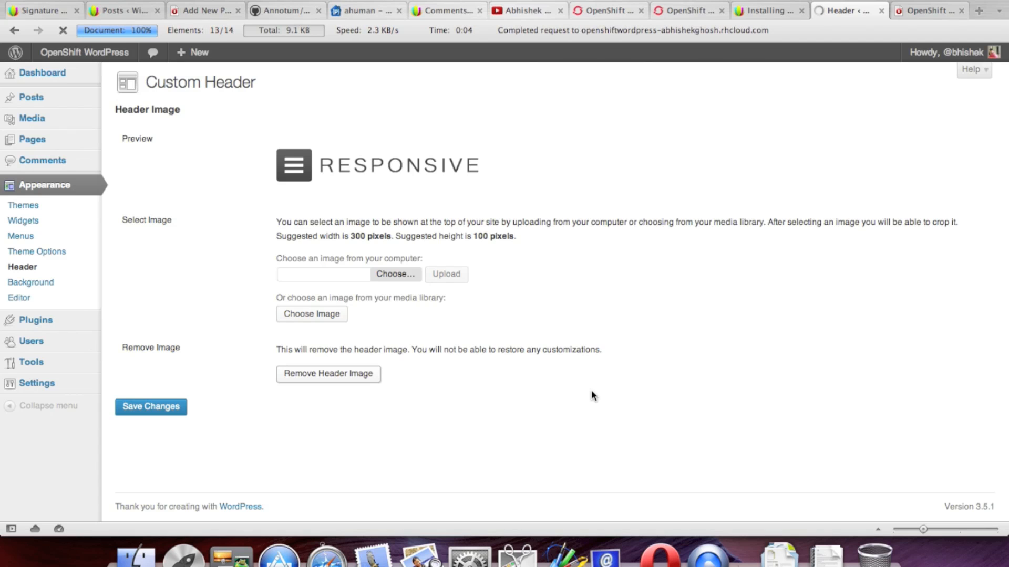
{"action": "left_click", "coordinate": [150, 436]}
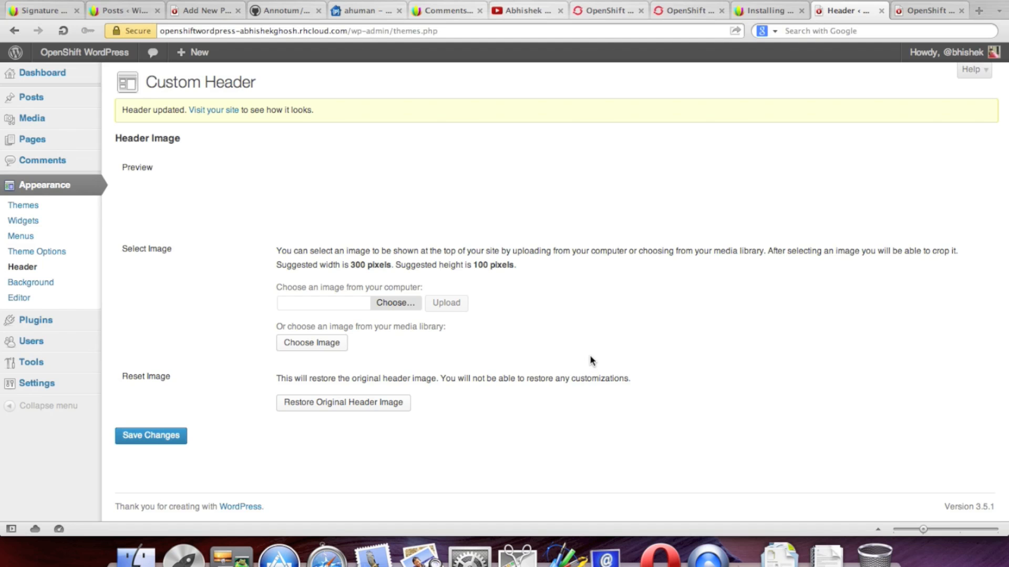
{"action": "left_click", "coordinate": [912, 12]}
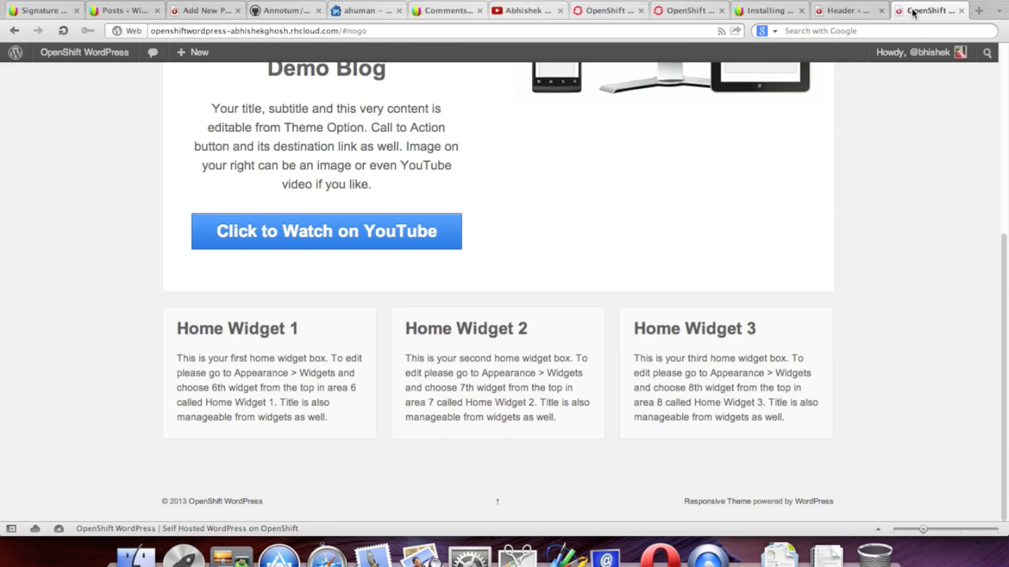
{"action": "scroll", "coordinate": [575, 206], "scroll_direction": "up", "scroll_amount": 6}
{"action": "left_click", "coordinate": [68, 32]}
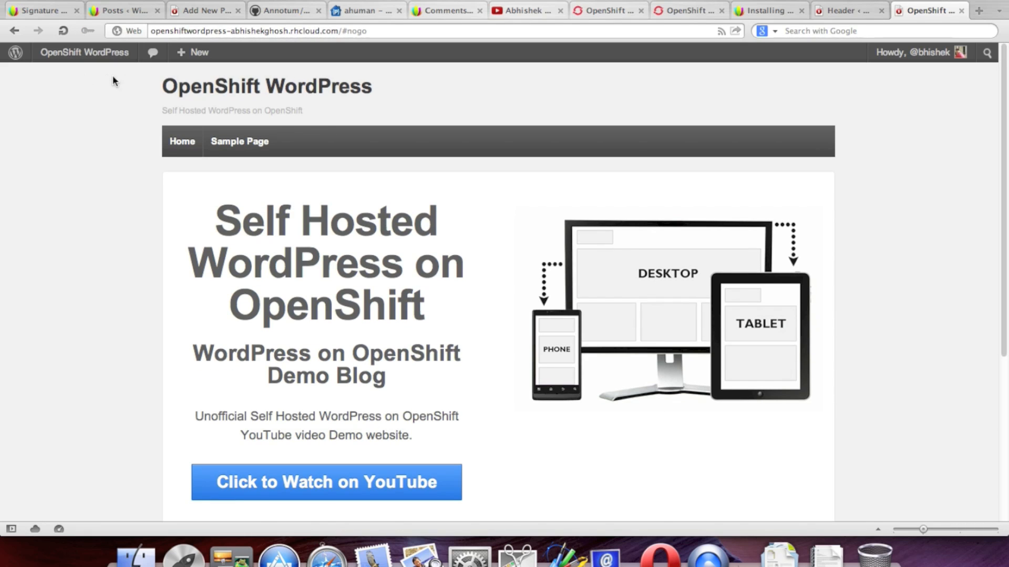
{"action": "left_click_drag", "start_coordinate": [147, 85], "coordinate": [255, 118]}
{"action": "left_click", "coordinate": [448, 109]}
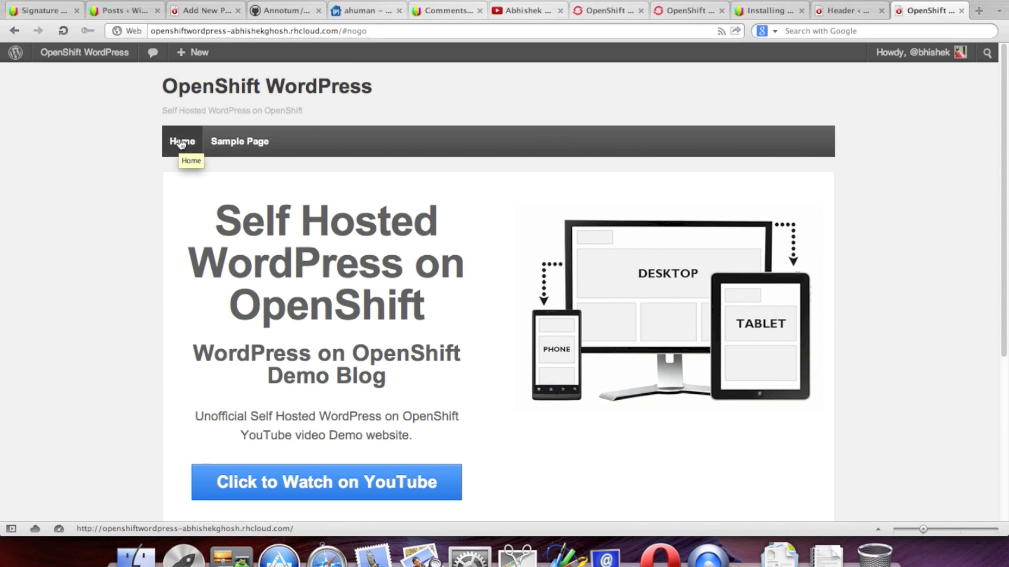
{"action": "left_click", "coordinate": [826, 12]}
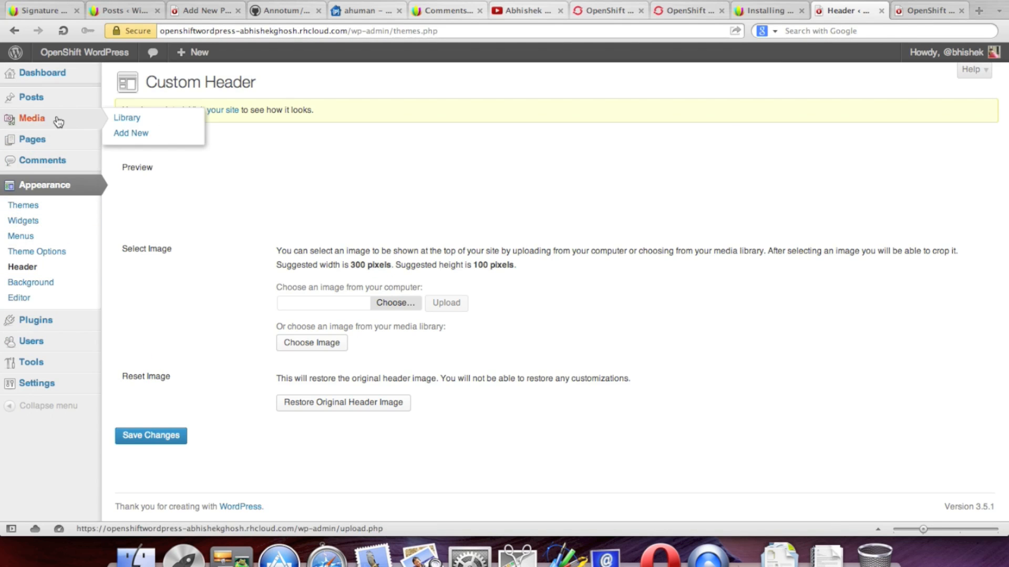
{"action": "mouse_move", "coordinate": [59, 104]}
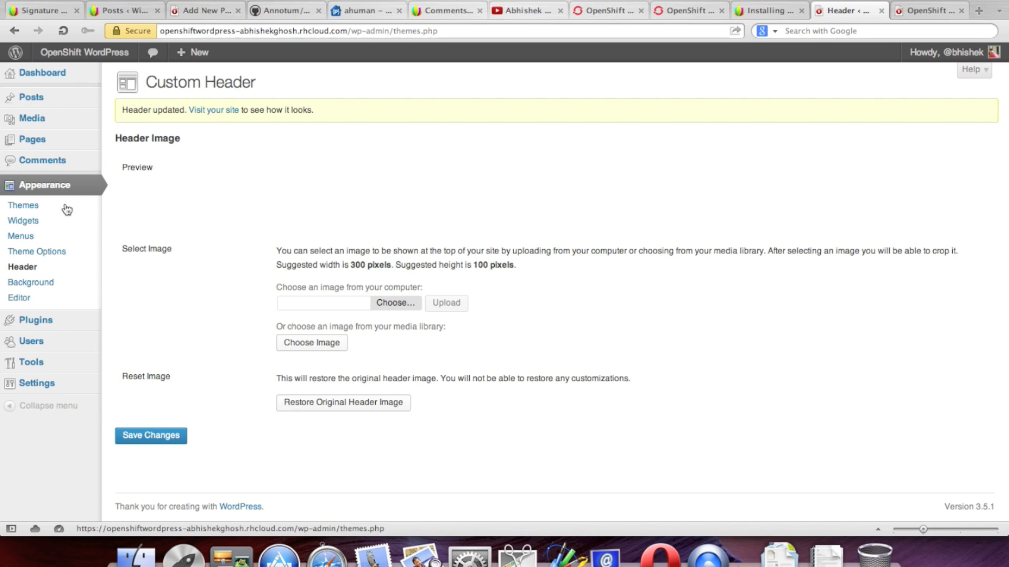
Step: Create a new menu named 'Primary Menu'
{"action": "left_click", "coordinate": [60, 241]}
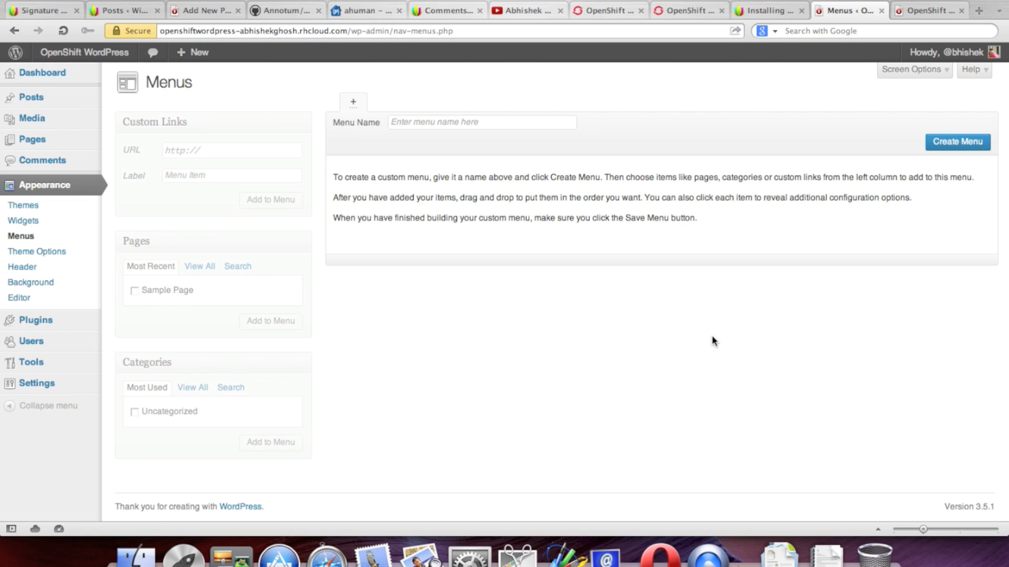
{"action": "left_click", "coordinate": [479, 125]}
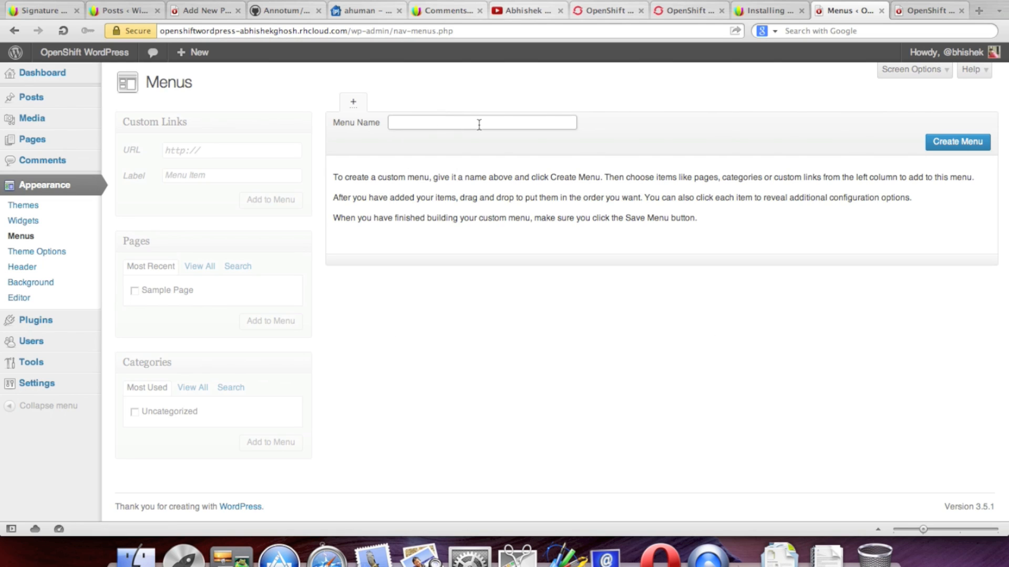
{"action": "type", "text": "A"}
{"action": "left_click", "coordinate": [940, 144]}
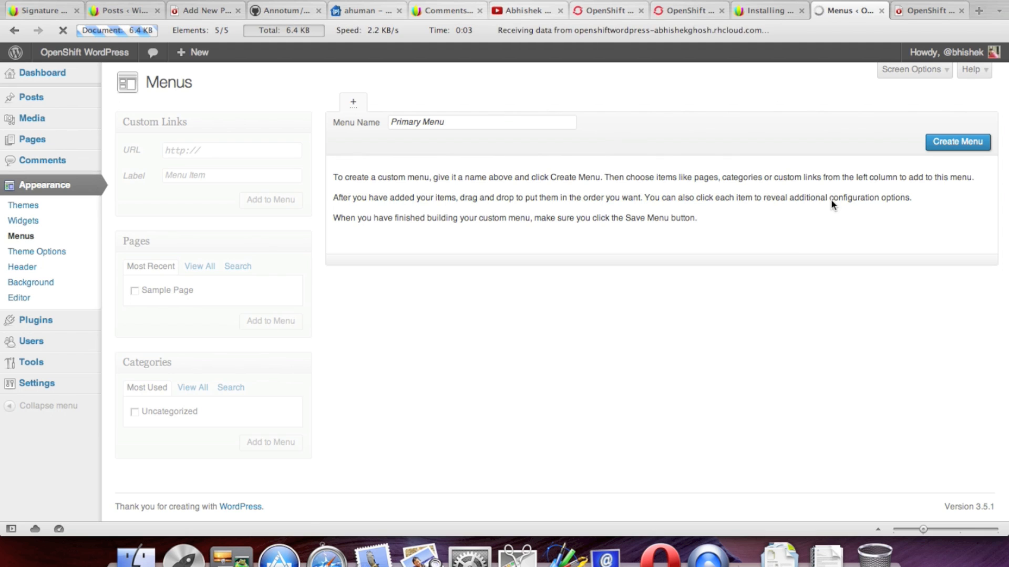
Step: Assign Primary Menu to the Top Menu location, save it, and reload the live homepage
{"action": "left_click", "coordinate": [273, 236]}
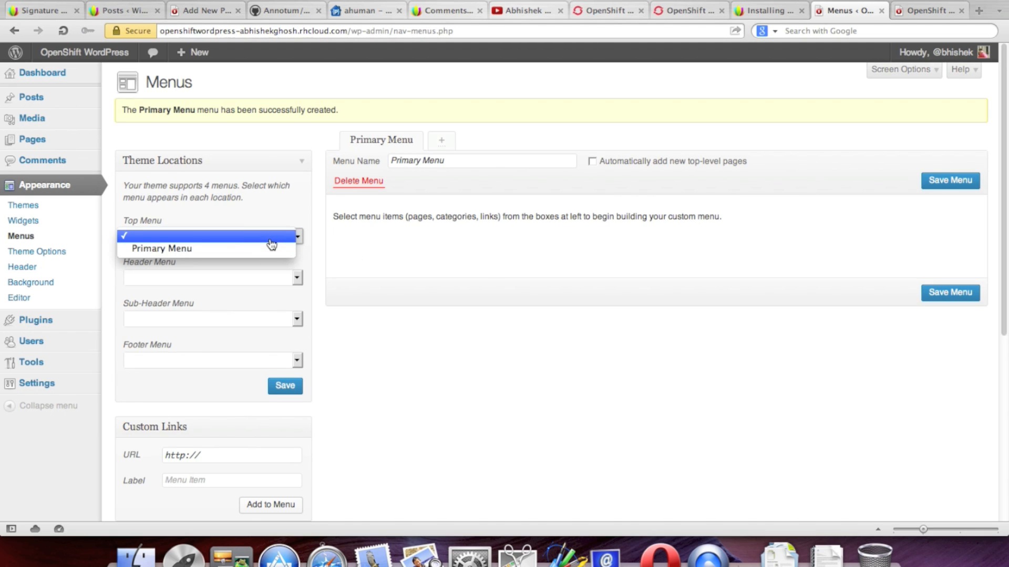
{"action": "left_click", "coordinate": [235, 248]}
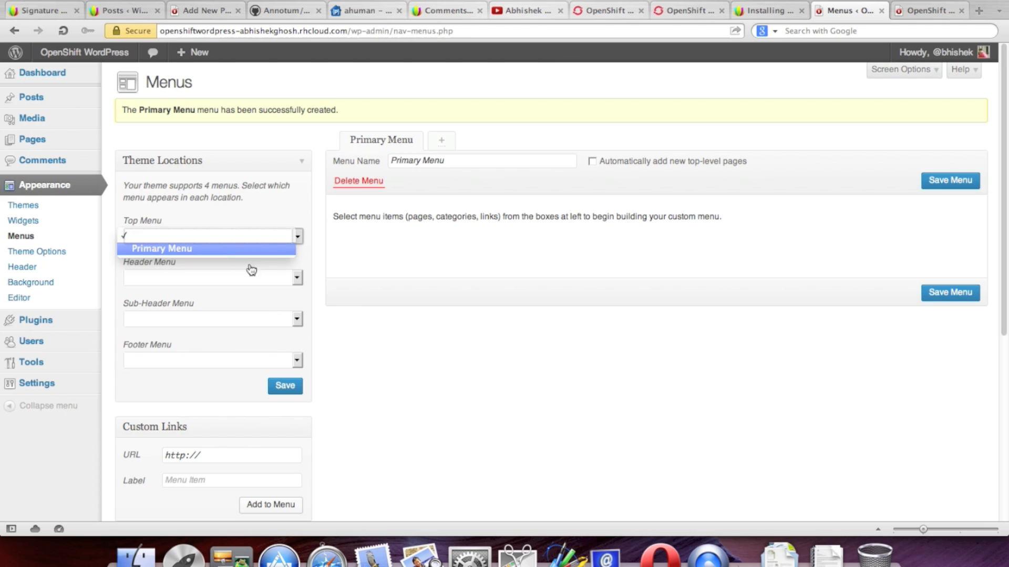
{"action": "left_click", "coordinate": [274, 287]}
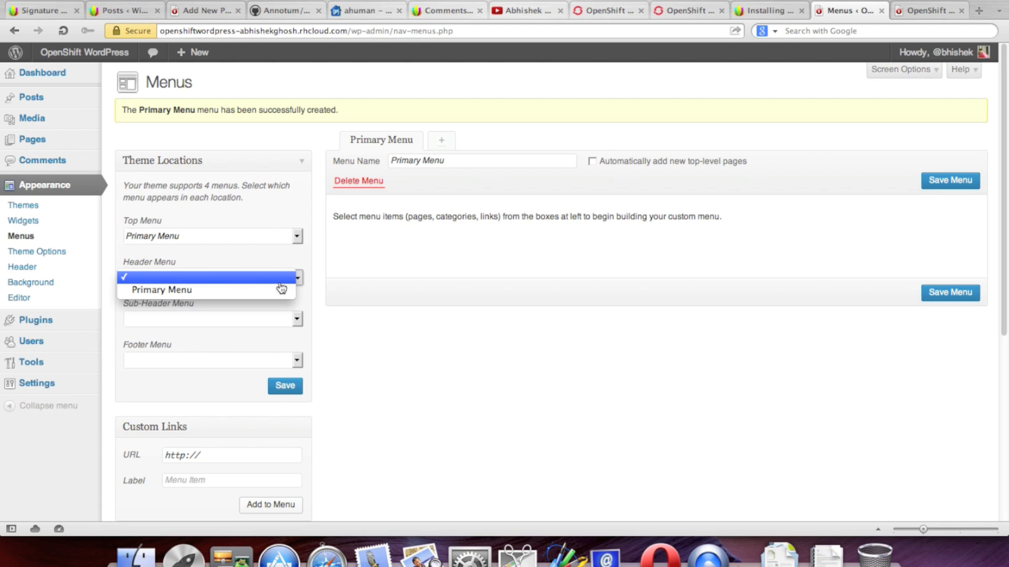
{"action": "left_click", "coordinate": [388, 340]}
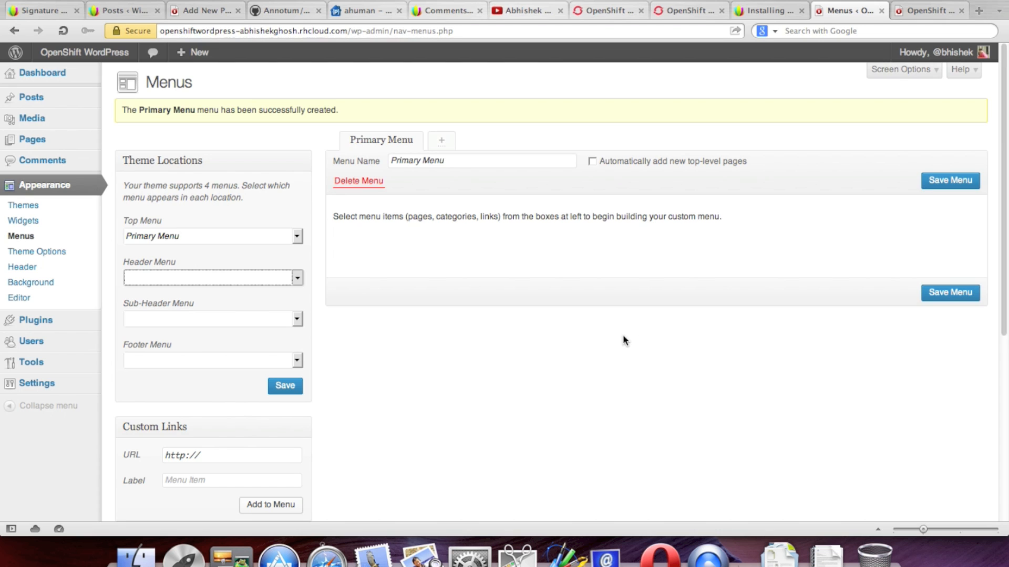
{"action": "left_click", "coordinate": [928, 181]}
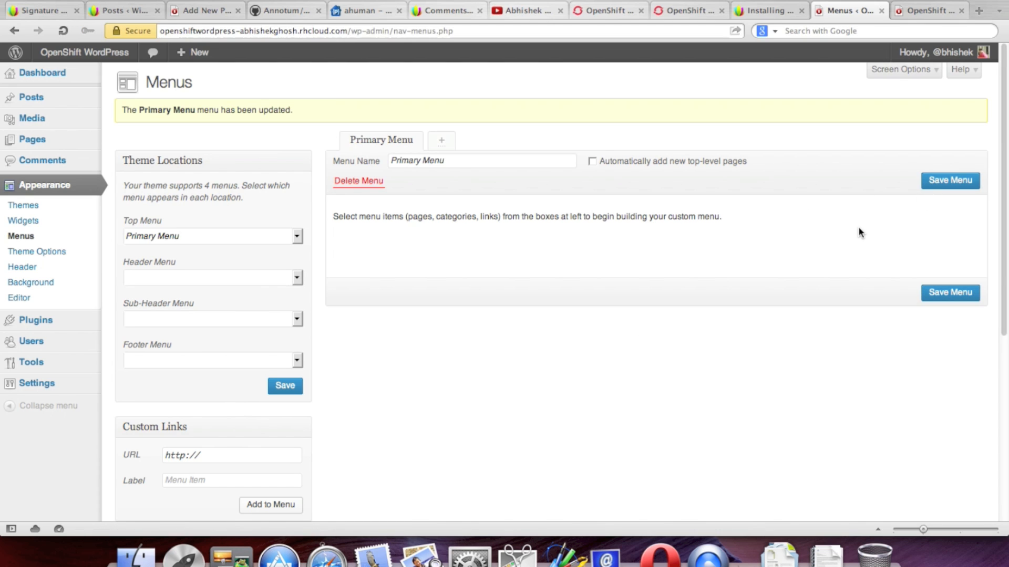
{"action": "left_click", "coordinate": [913, 15]}
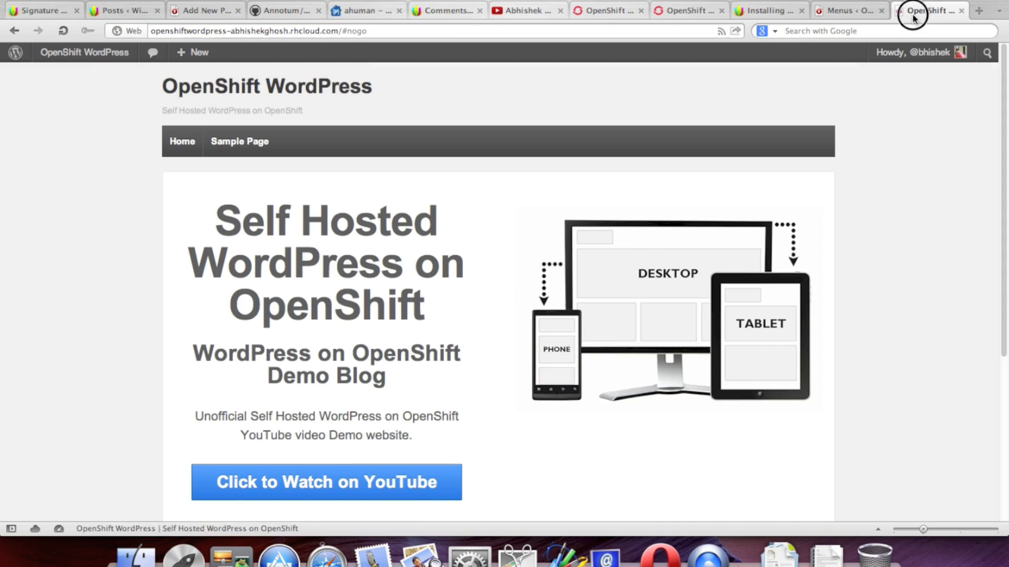
{"action": "left_click", "coordinate": [63, 30]}
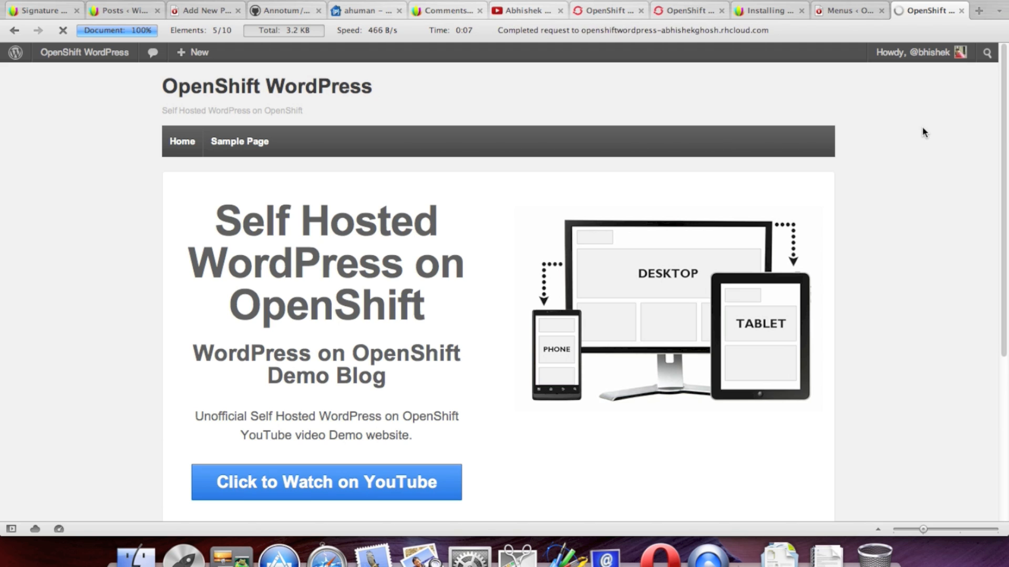
Step: Check the reloaded homepage's home widgets, then choose Developer Tools > Source to view its HTML
{"action": "scroll", "coordinate": [919, 142], "scroll_direction": "down", "scroll_amount": 3}
{"action": "scroll", "coordinate": [919, 143], "scroll_direction": "up", "scroll_amount": 3}
{"action": "scroll", "coordinate": [920, 144], "scroll_direction": "down", "scroll_amount": 4}
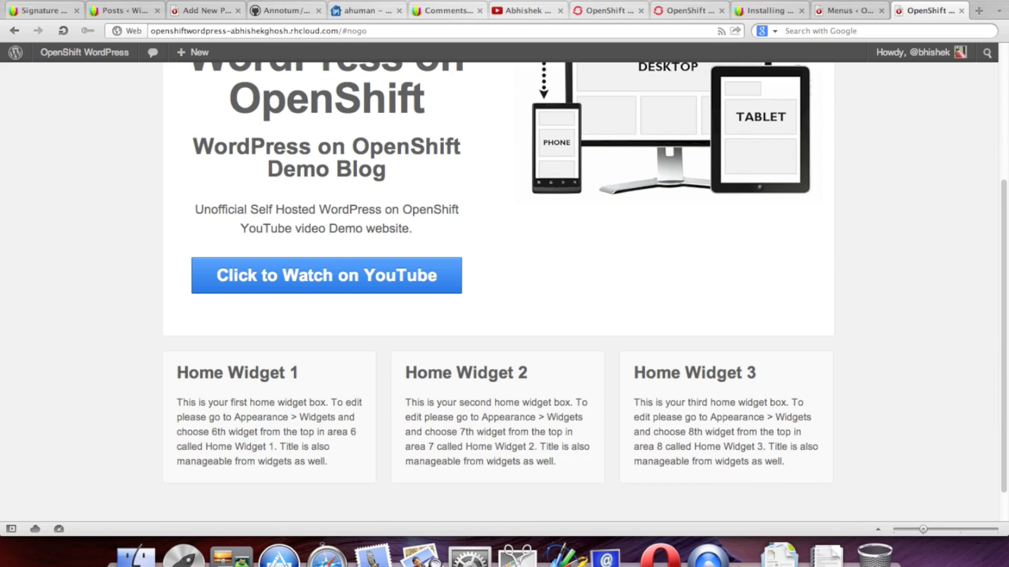
{"action": "left_click", "coordinate": [116, 0]}
{"action": "mouse_move", "coordinate": [153, 0]}
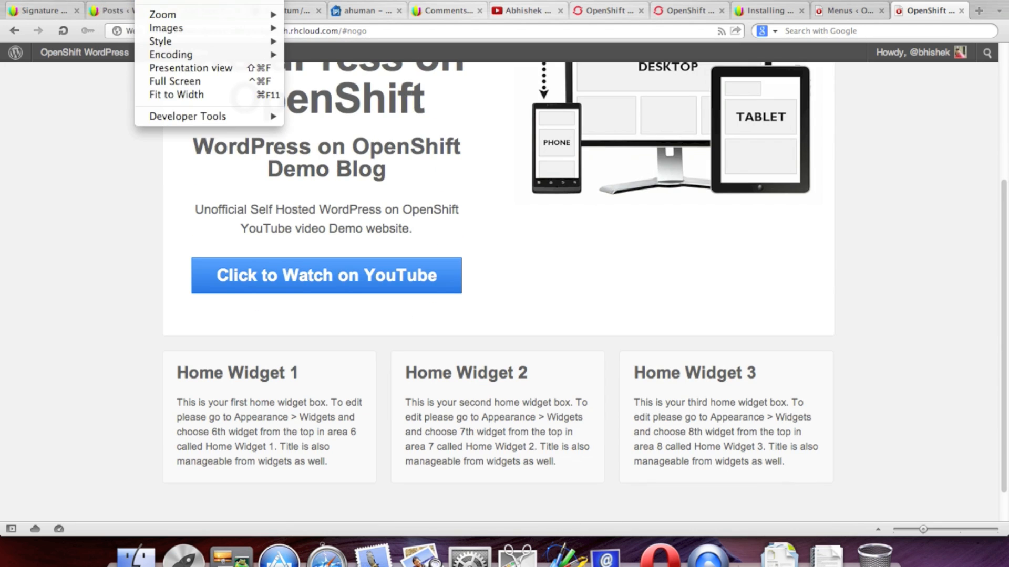
{"action": "mouse_move", "coordinate": [208, 117]}
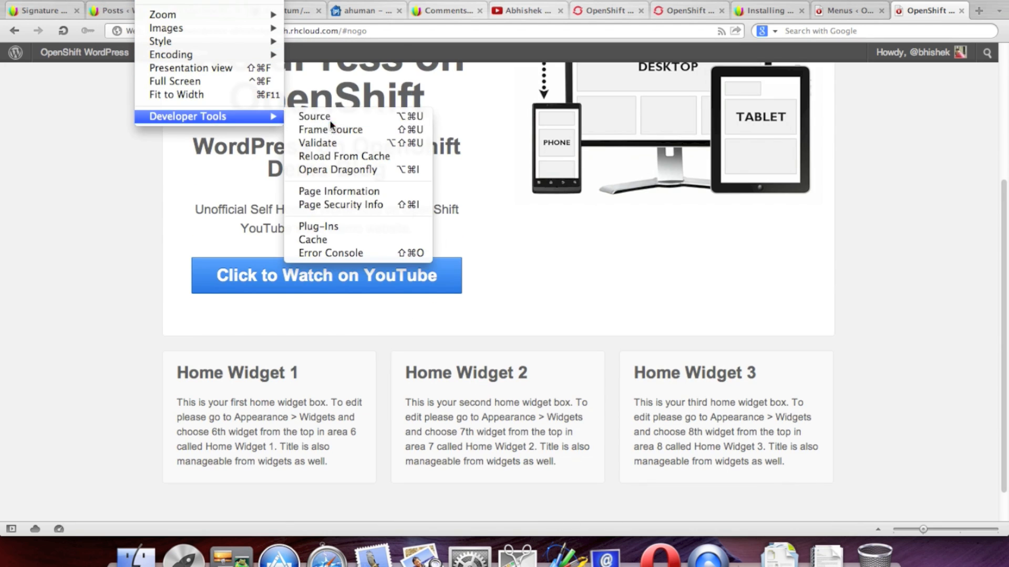
{"action": "left_click", "coordinate": [330, 118]}
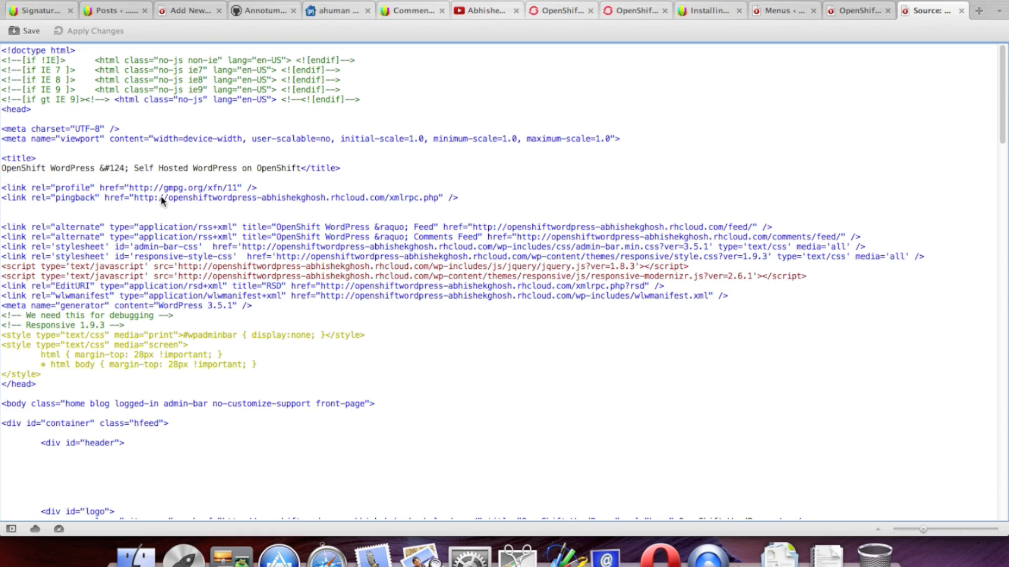
Step: Scroll through the homepage's HTML source, close it, and return to the Menus admin page
{"action": "scroll", "coordinate": [162, 196], "scroll_direction": "down", "scroll_amount": 2}
{"action": "scroll", "coordinate": [173, 200], "scroll_direction": "down", "scroll_amount": 9}
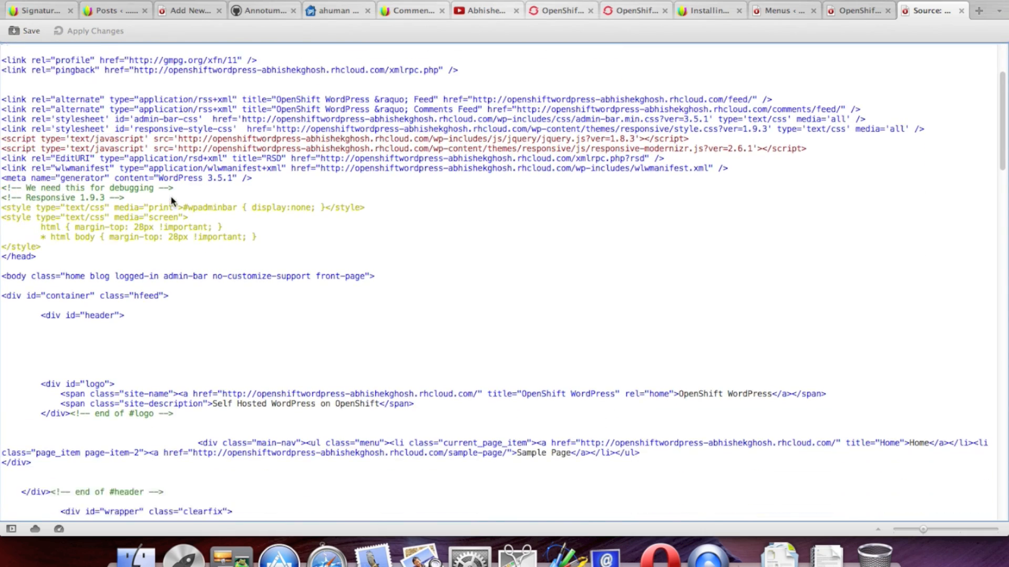
{"action": "scroll", "coordinate": [179, 199], "scroll_direction": "down", "scroll_amount": 20}
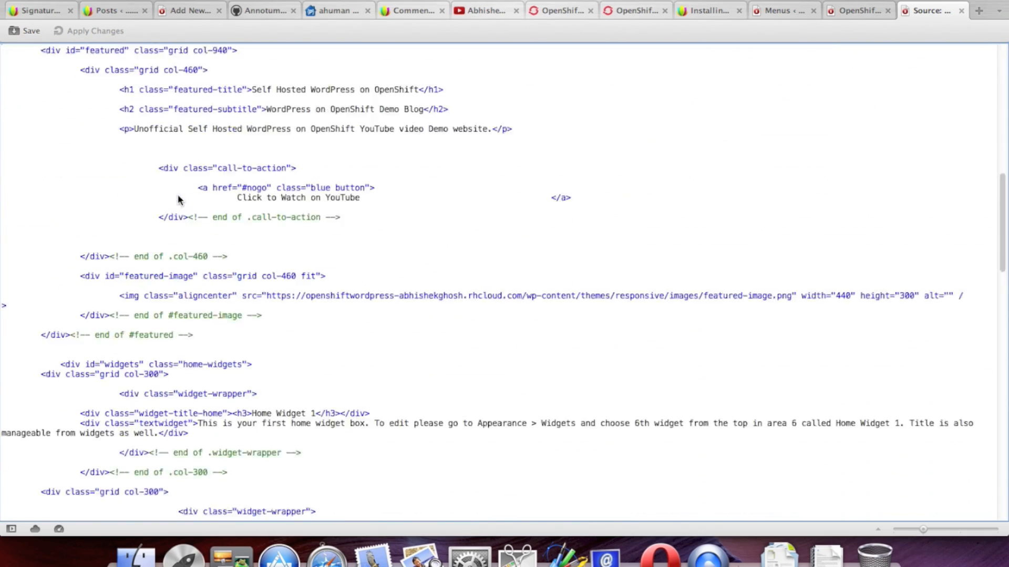
{"action": "scroll", "coordinate": [179, 200], "scroll_direction": "up", "scroll_amount": 20}
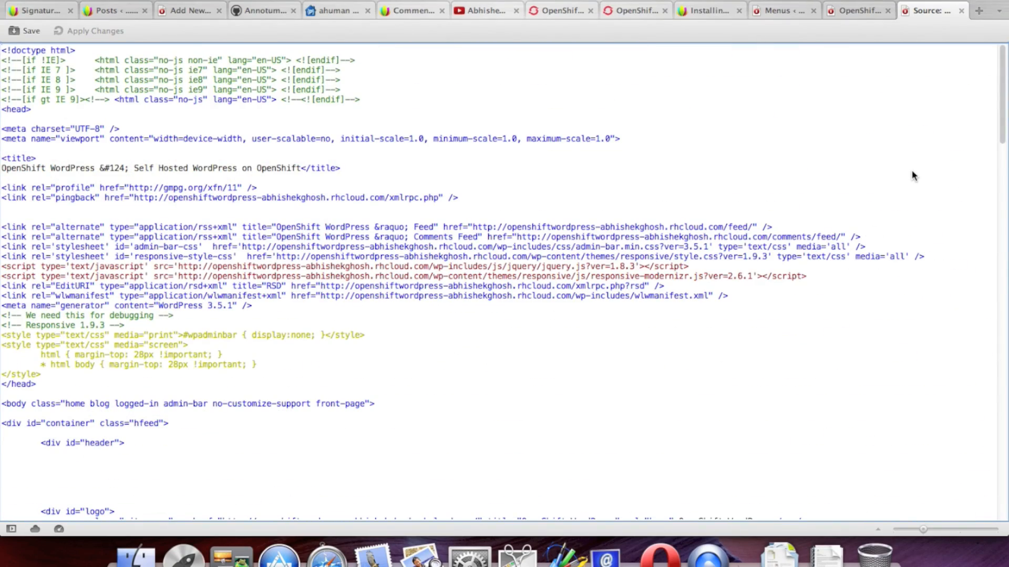
{"action": "left_click", "coordinate": [962, 11]}
{"action": "scroll", "coordinate": [916, 165], "scroll_direction": "up", "scroll_amount": 5}
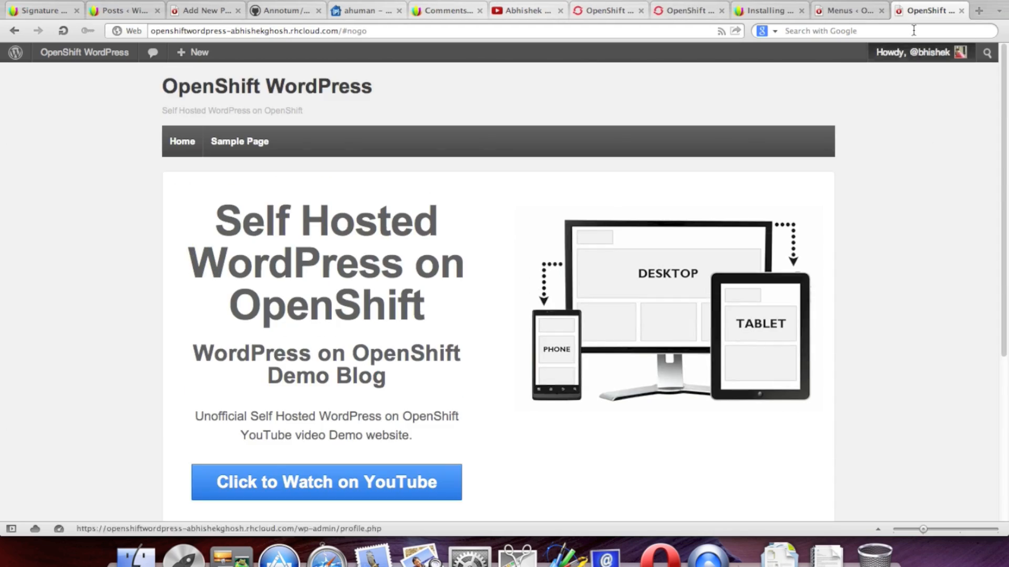
{"action": "left_click", "coordinate": [844, 9]}
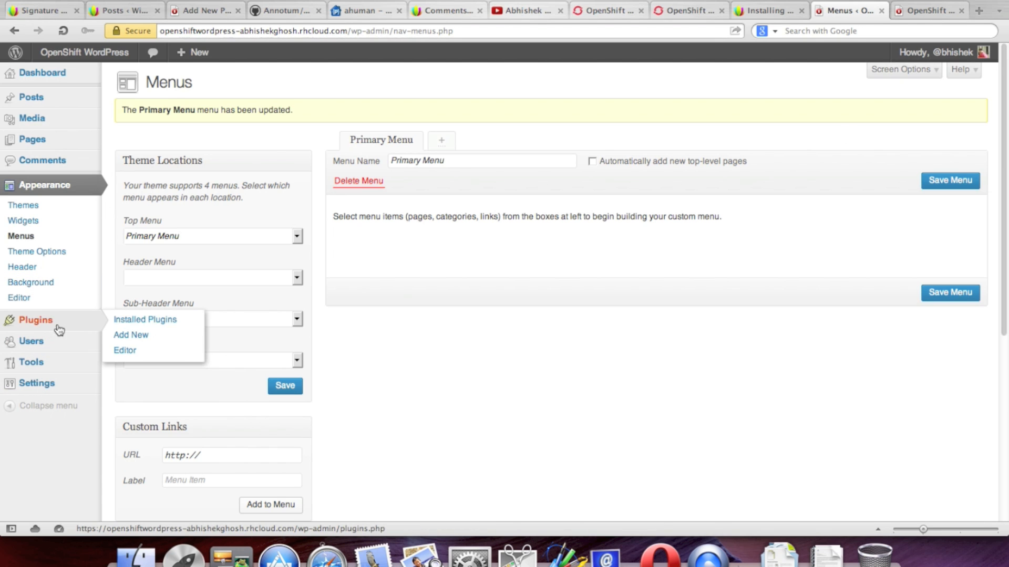
Step: Browse plugins tagged 'seo' and open Really Static's details in a background tab
{"action": "left_click", "coordinate": [152, 338]}
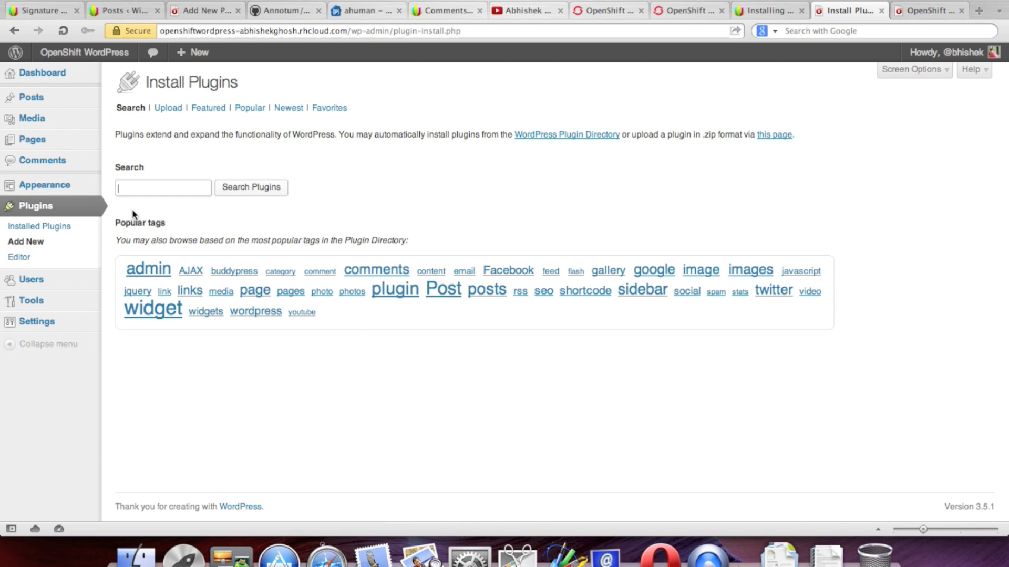
{"action": "left_click", "coordinate": [544, 291]}
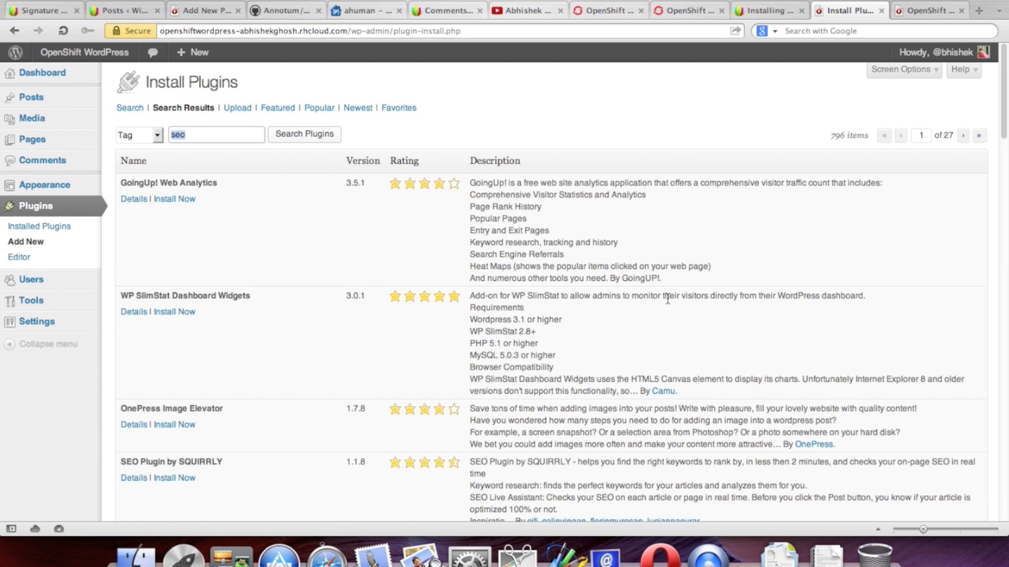
{"action": "scroll", "coordinate": [667, 300], "scroll_direction": "down", "scroll_amount": 3}
{"action": "scroll", "coordinate": [669, 303], "scroll_direction": "down", "scroll_amount": 5}
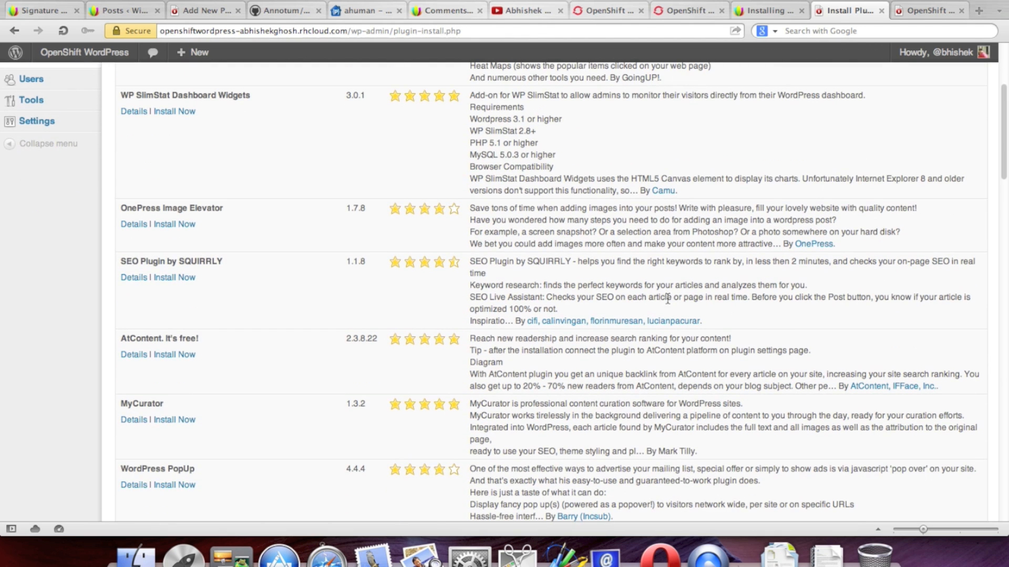
{"action": "scroll", "coordinate": [667, 298], "scroll_direction": "down", "scroll_amount": 8}
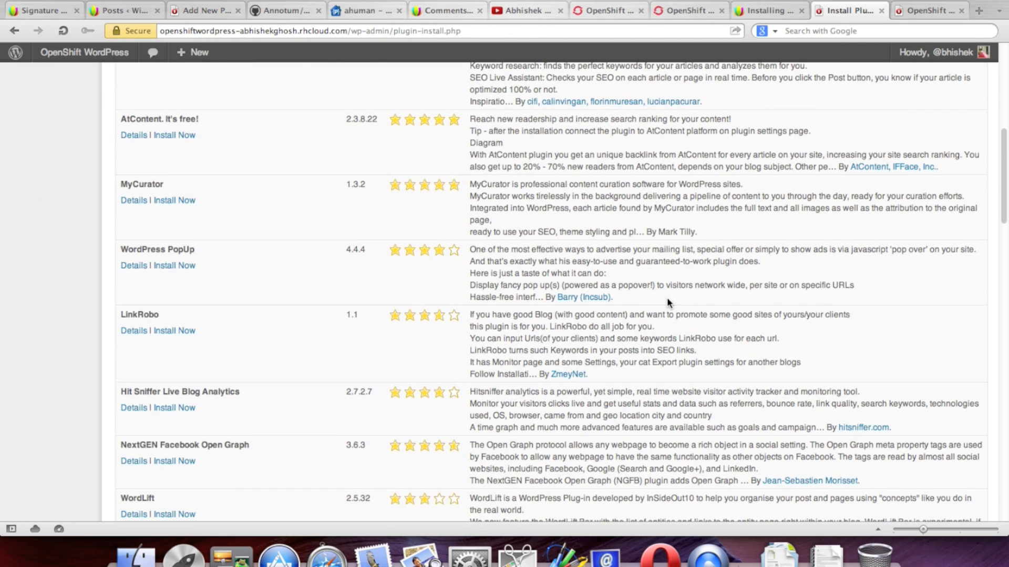
{"action": "scroll", "coordinate": [666, 300], "scroll_direction": "down", "scroll_amount": 4}
{"action": "scroll", "coordinate": [667, 297], "scroll_direction": "down", "scroll_amount": 6}
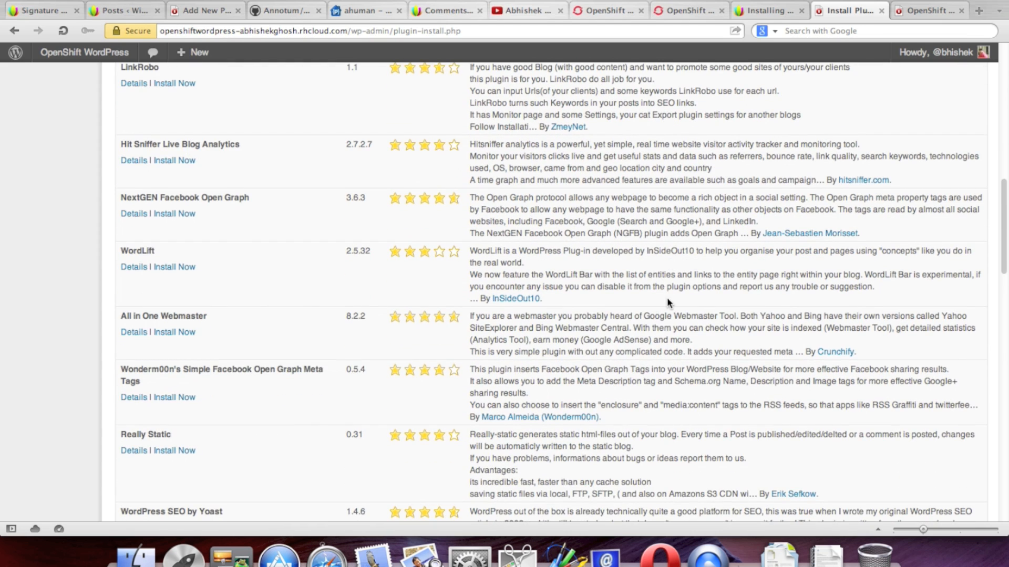
{"action": "scroll", "coordinate": [679, 288], "scroll_direction": "down", "scroll_amount": 2}
{"action": "scroll", "coordinate": [680, 289], "scroll_direction": "down", "scroll_amount": 4}
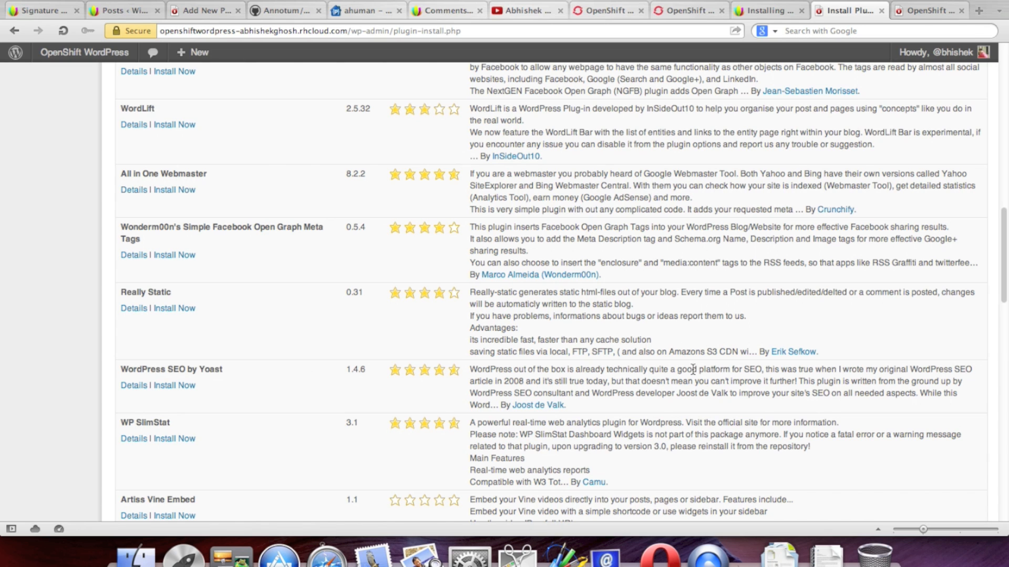
{"action": "scroll", "coordinate": [683, 361], "scroll_direction": "down", "scroll_amount": 1}
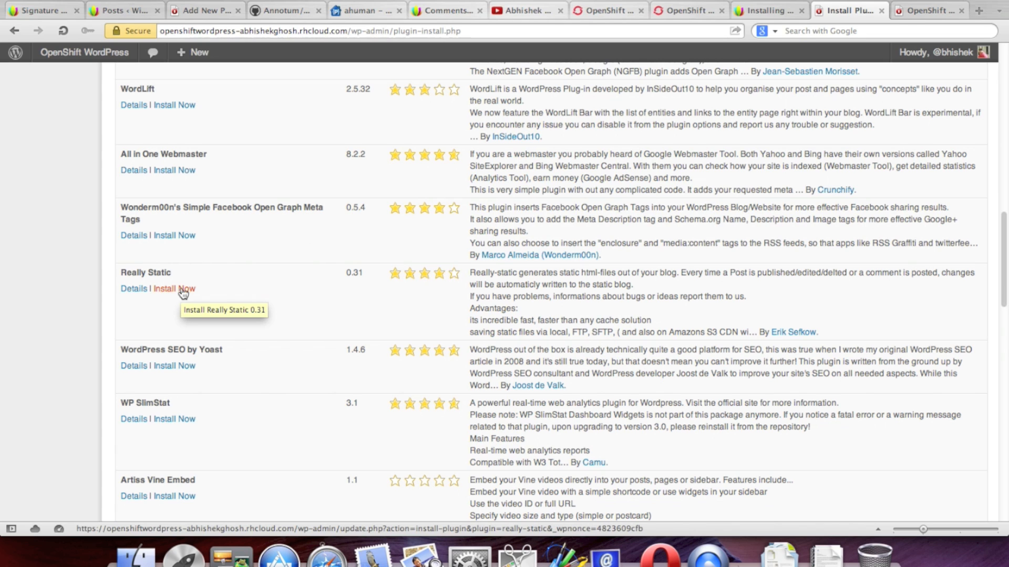
{"action": "right_click", "coordinate": [128, 289]}
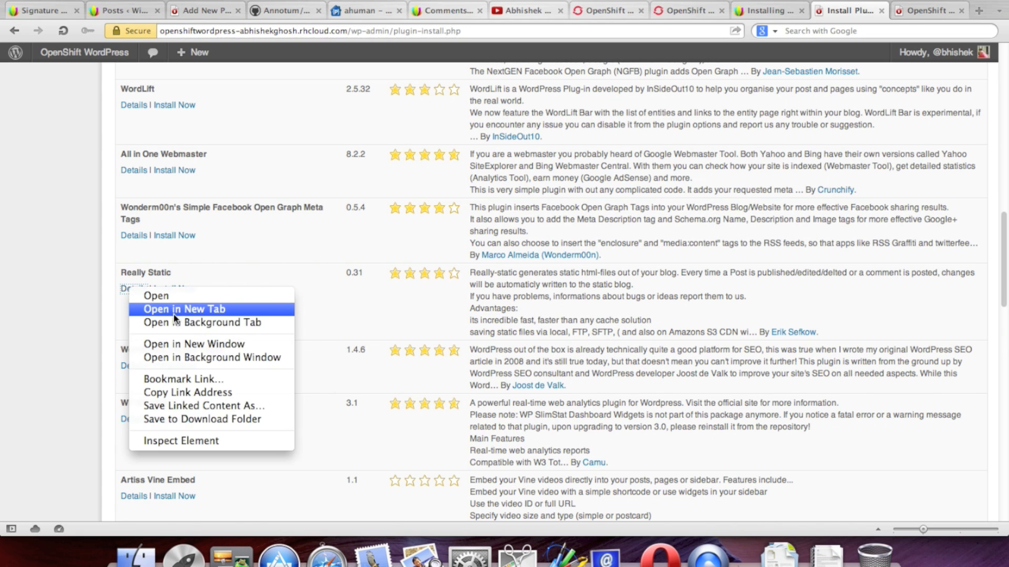
{"action": "left_click", "coordinate": [176, 322]}
Step: Scroll further down the results and install the WP Social SEO Booster plugin
{"action": "scroll", "coordinate": [393, 337], "scroll_direction": "down", "scroll_amount": 4}
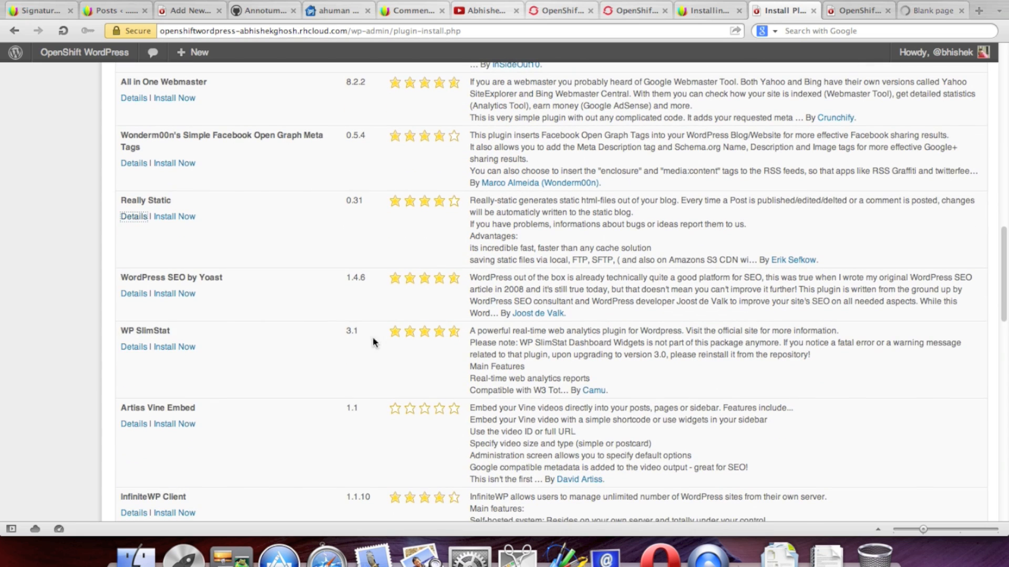
{"action": "scroll", "coordinate": [262, 316], "scroll_direction": "down", "scroll_amount": 2}
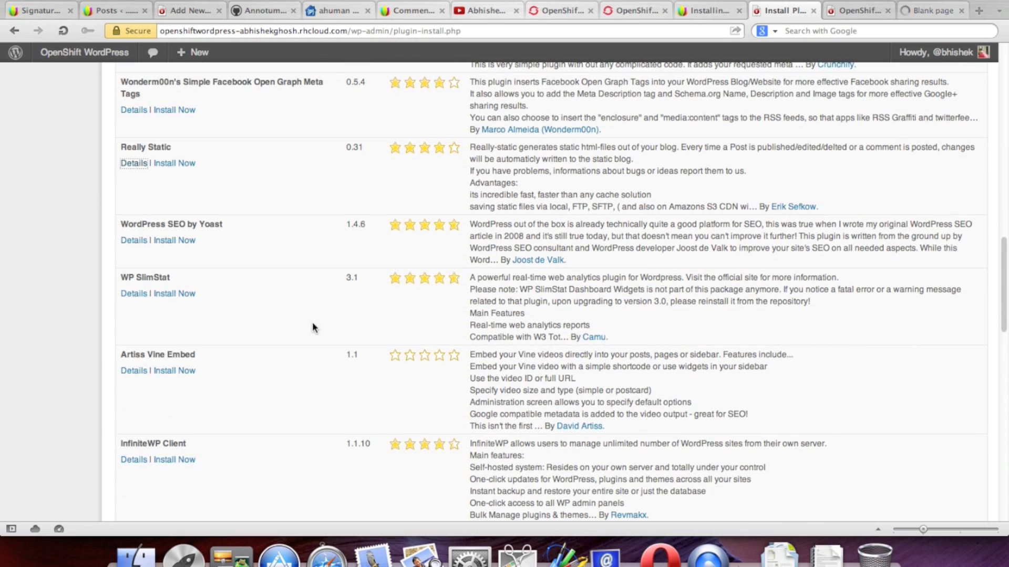
{"action": "scroll", "coordinate": [313, 329], "scroll_direction": "down", "scroll_amount": 5}
{"action": "scroll", "coordinate": [306, 323], "scroll_direction": "down", "scroll_amount": 5}
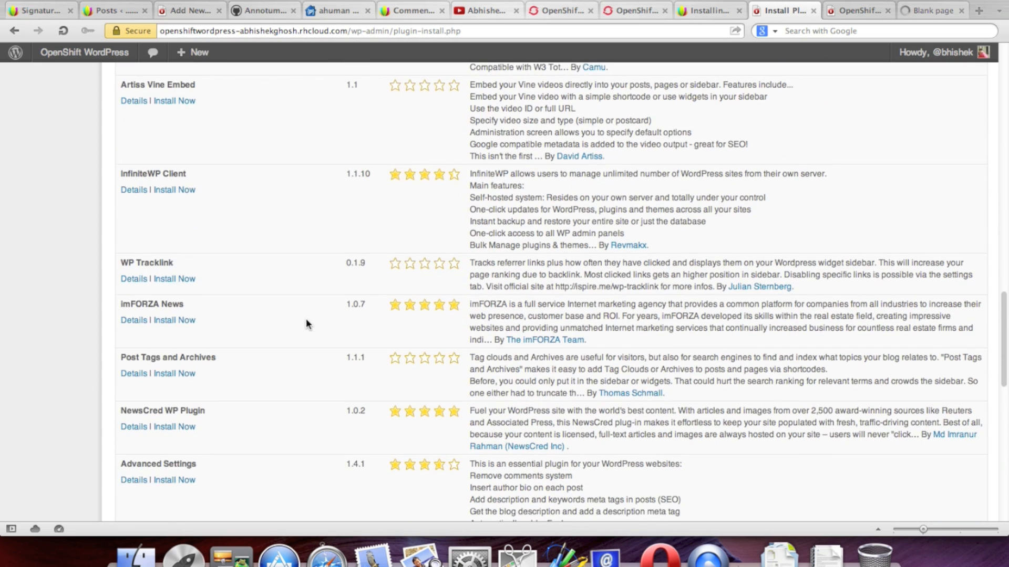
{"action": "scroll", "coordinate": [321, 323], "scroll_direction": "down", "scroll_amount": 5}
{"action": "scroll", "coordinate": [322, 323], "scroll_direction": "down", "scroll_amount": 5}
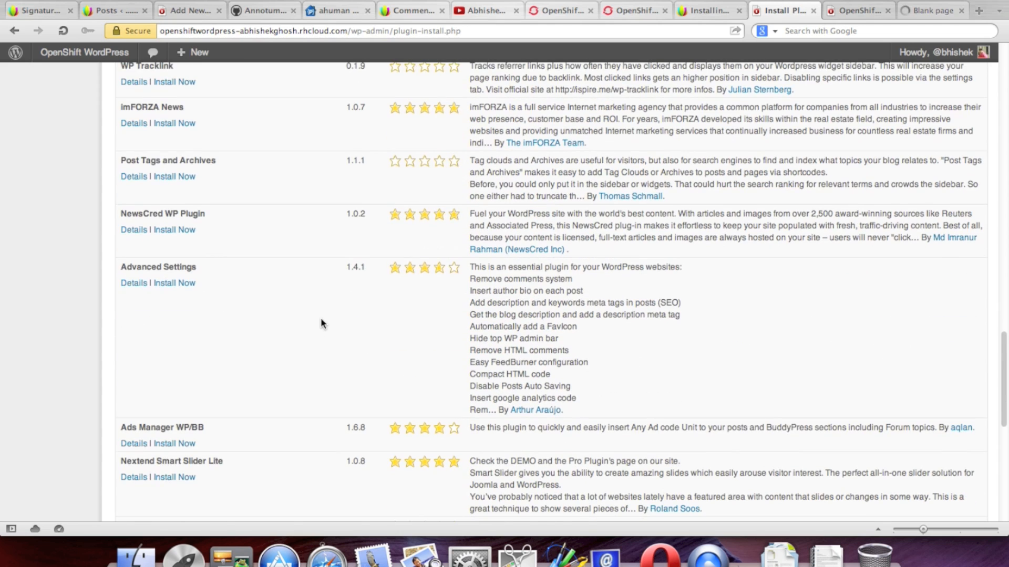
{"action": "scroll", "coordinate": [321, 324], "scroll_direction": "down", "scroll_amount": 5}
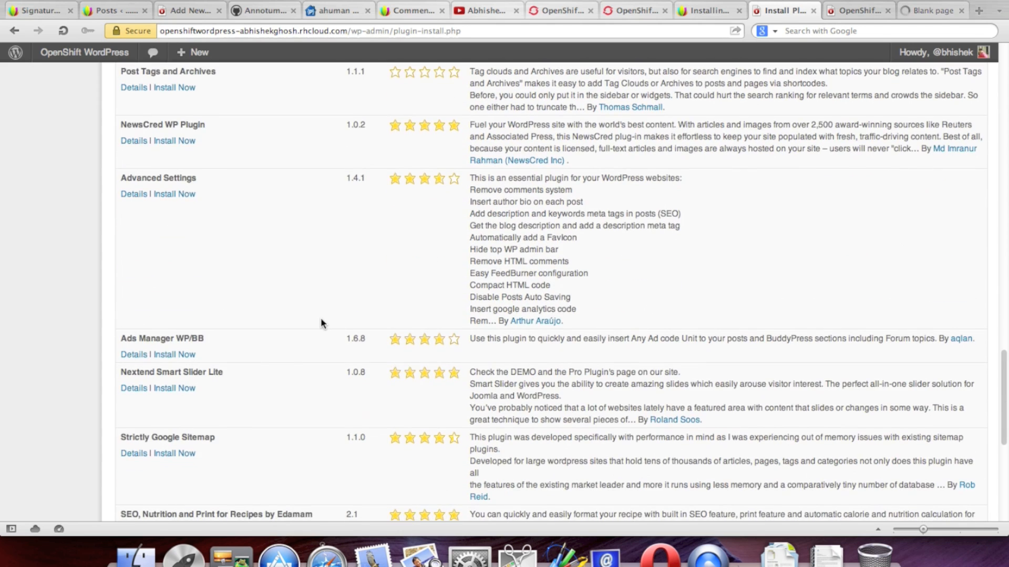
{"action": "scroll", "coordinate": [322, 323], "scroll_direction": "down", "scroll_amount": 5}
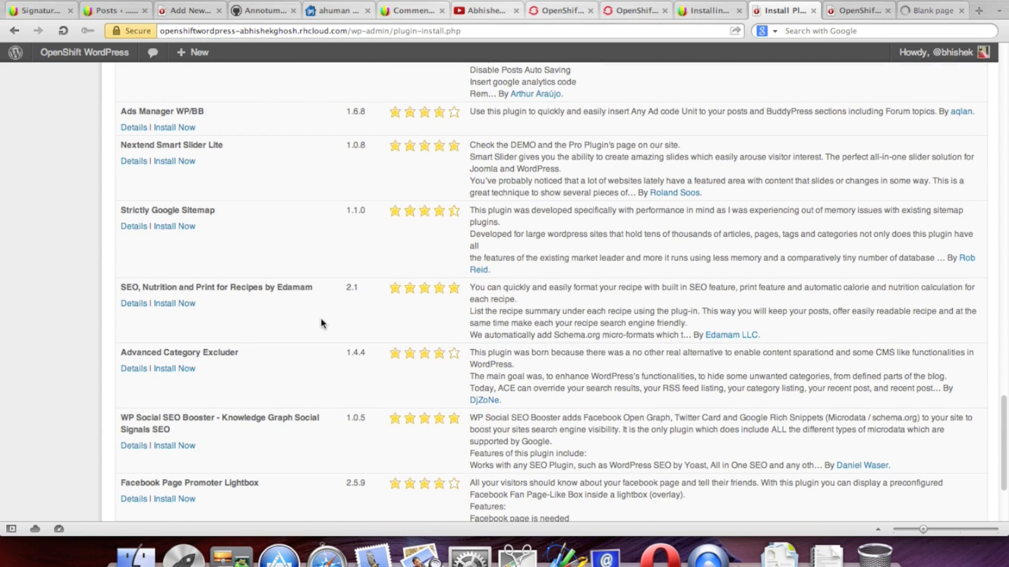
{"action": "scroll", "coordinate": [321, 323], "scroll_direction": "down", "scroll_amount": 3}
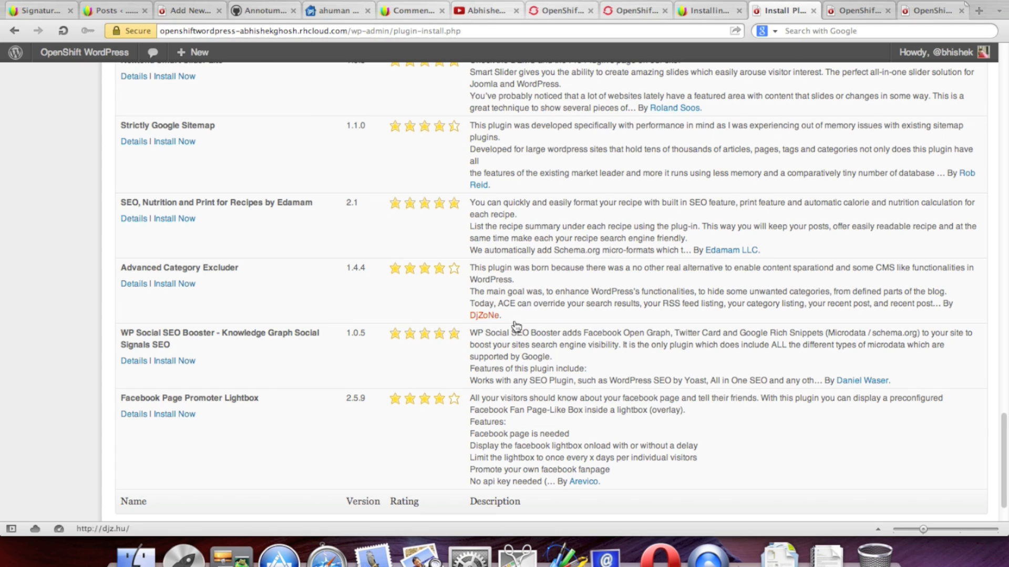
{"action": "left_click", "coordinate": [175, 362]}
Step: Confirm the installation, activate WP Social SEO Booster, and open its settings page
{"action": "left_click", "coordinate": [637, 106]}
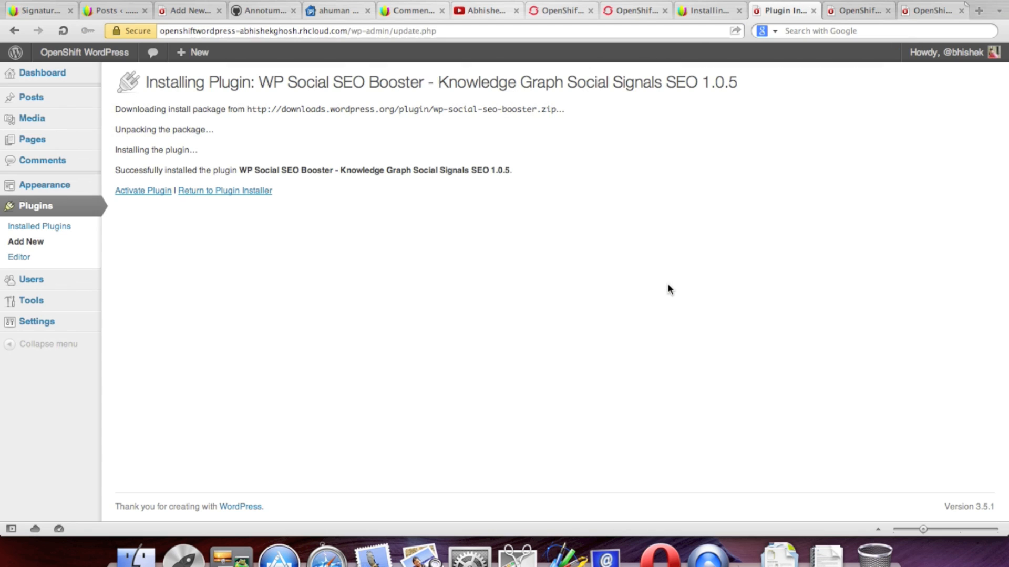
{"action": "left_click", "coordinate": [153, 191]}
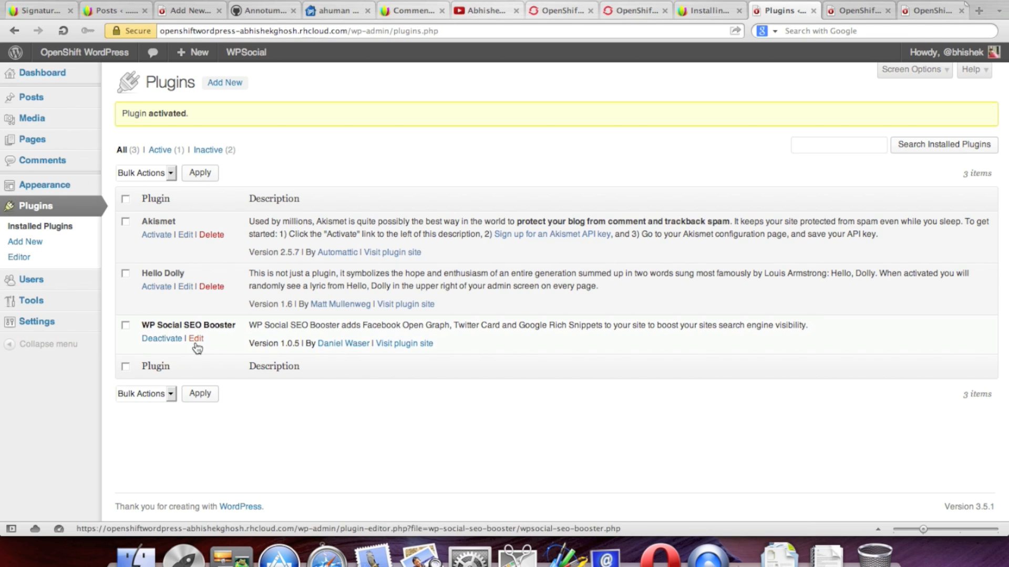
{"action": "mouse_move", "coordinate": [47, 334]}
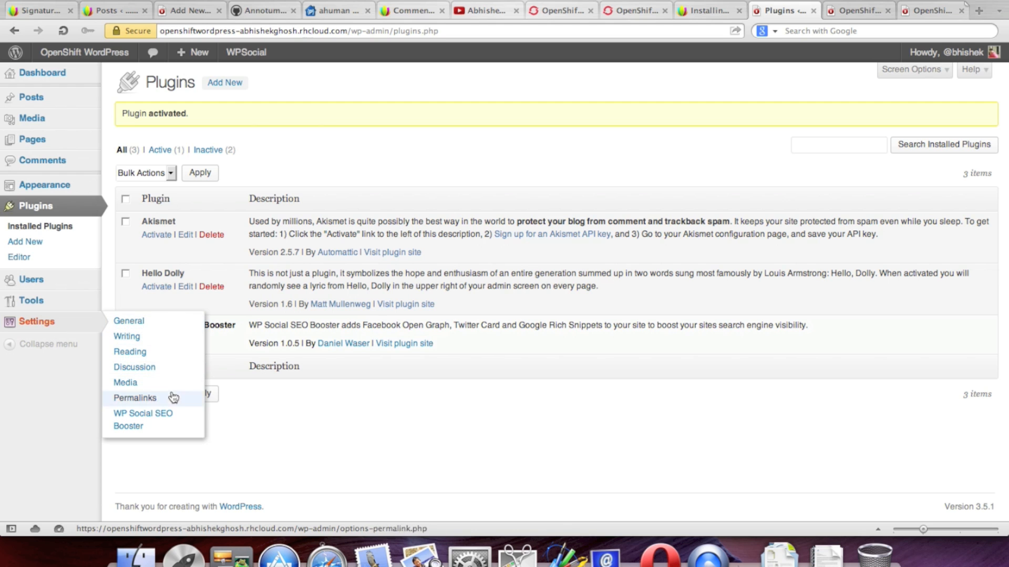
{"action": "left_click", "coordinate": [173, 416]}
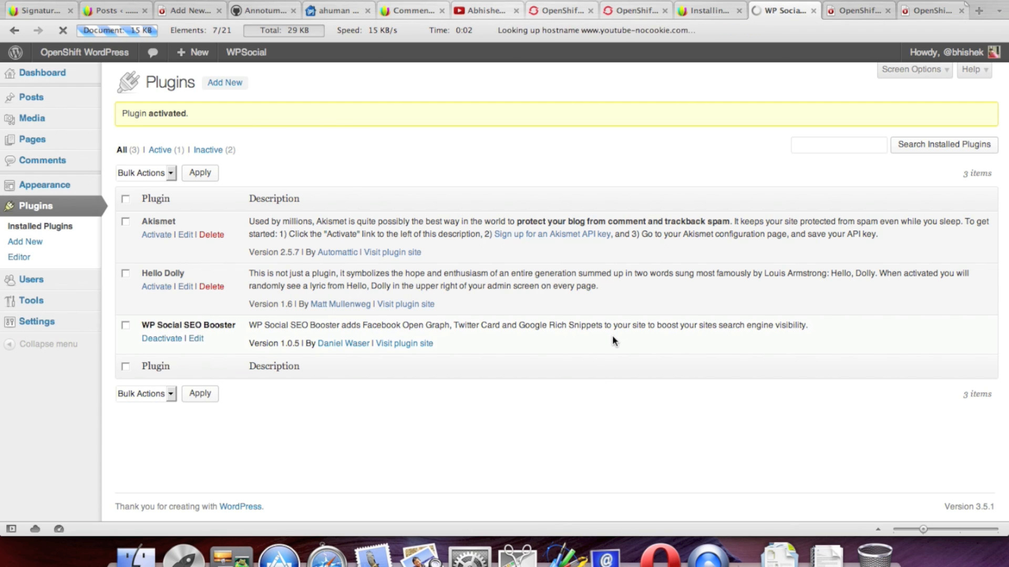
Step: Enable the HTML5 Boilerplate .htaccess option in the SEO Booster settings
{"action": "scroll", "coordinate": [645, 151], "scroll_direction": "down", "scroll_amount": 5}
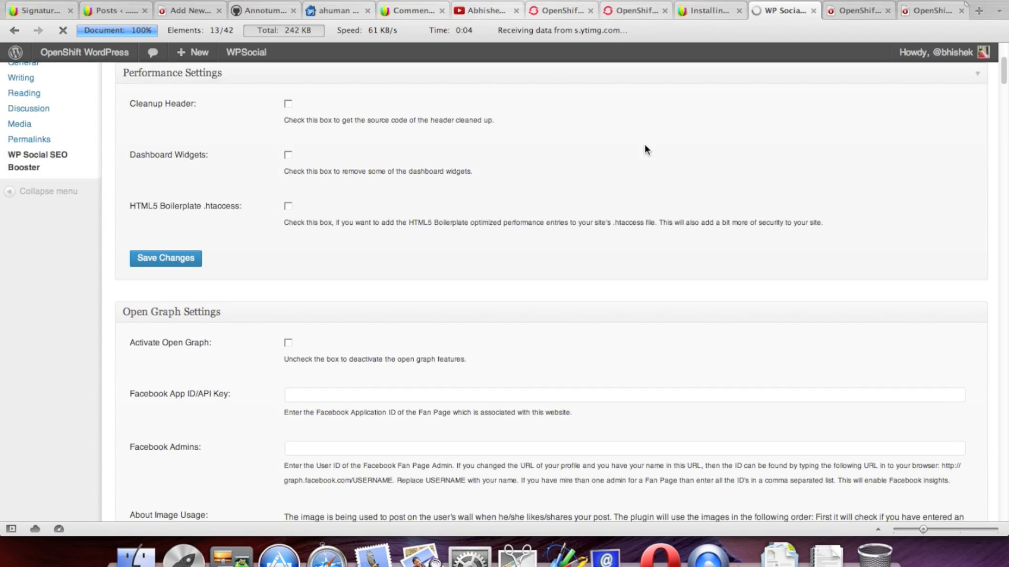
{"action": "scroll", "coordinate": [645, 151], "scroll_direction": "up", "scroll_amount": 3}
{"action": "scroll", "coordinate": [644, 145], "scroll_direction": "up", "scroll_amount": 2}
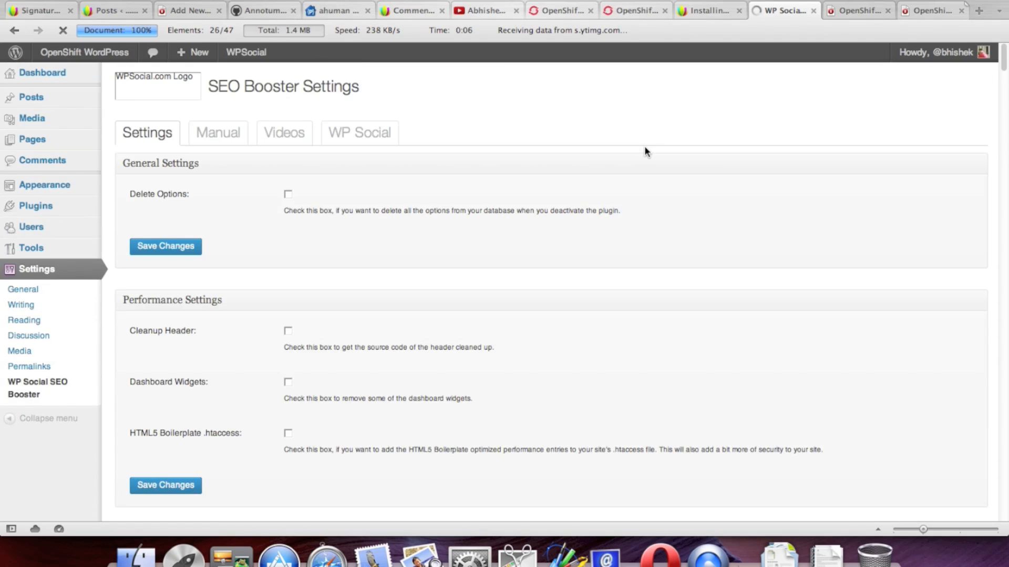
{"action": "scroll", "coordinate": [644, 146], "scroll_direction": "down", "scroll_amount": 3}
{"action": "scroll", "coordinate": [645, 149], "scroll_direction": "up", "scroll_amount": 1}
{"action": "scroll", "coordinate": [646, 151], "scroll_direction": "down", "scroll_amount": 2}
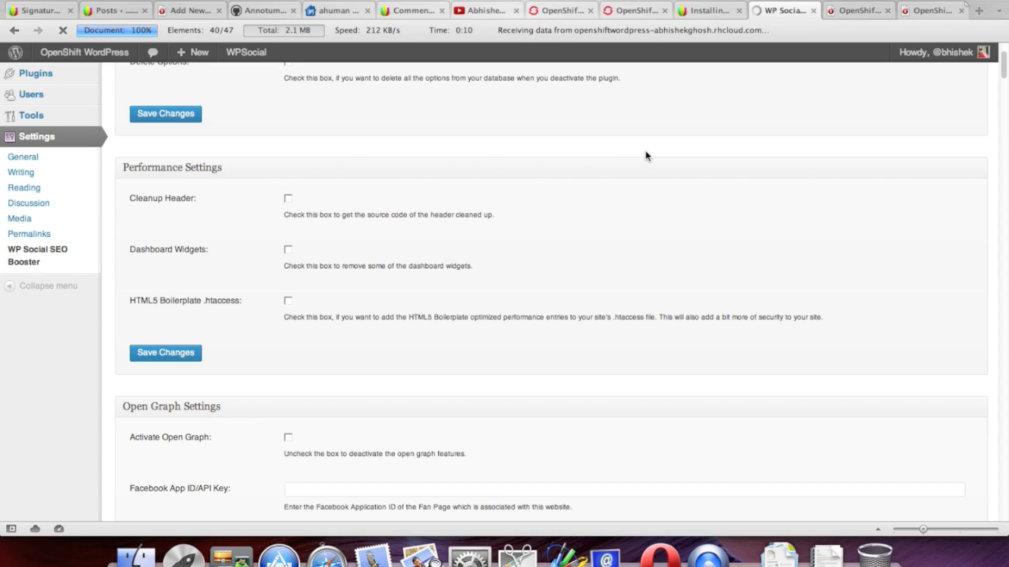
{"action": "scroll", "coordinate": [645, 155], "scroll_direction": "down", "scroll_amount": 1}
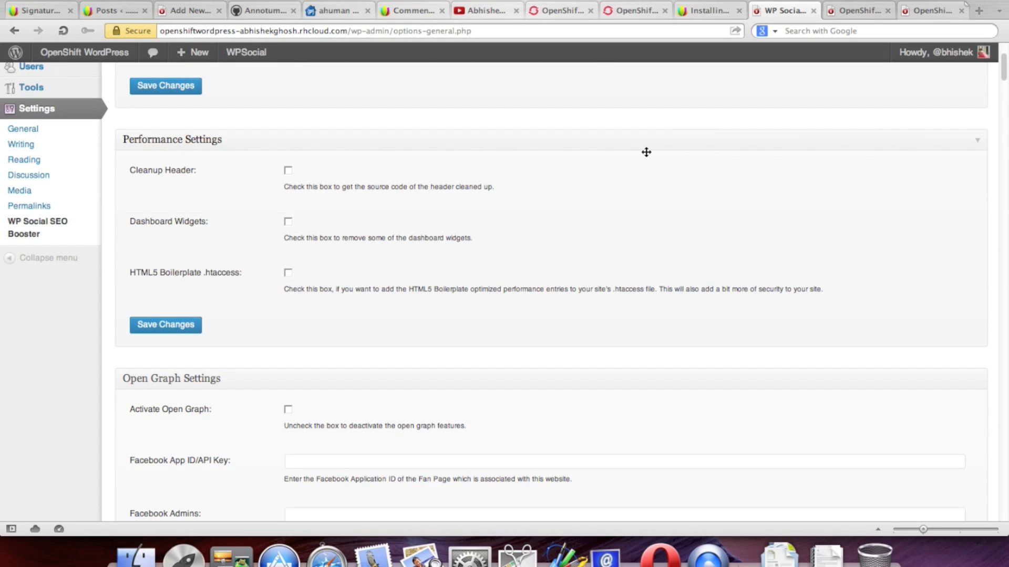
{"action": "left_click", "coordinate": [288, 273]}
Step: Try a different homepage author, then set it back to Don't show
{"action": "scroll", "coordinate": [476, 289], "scroll_direction": "down", "scroll_amount": 2}
{"action": "scroll", "coordinate": [475, 288], "scroll_direction": "down", "scroll_amount": 2}
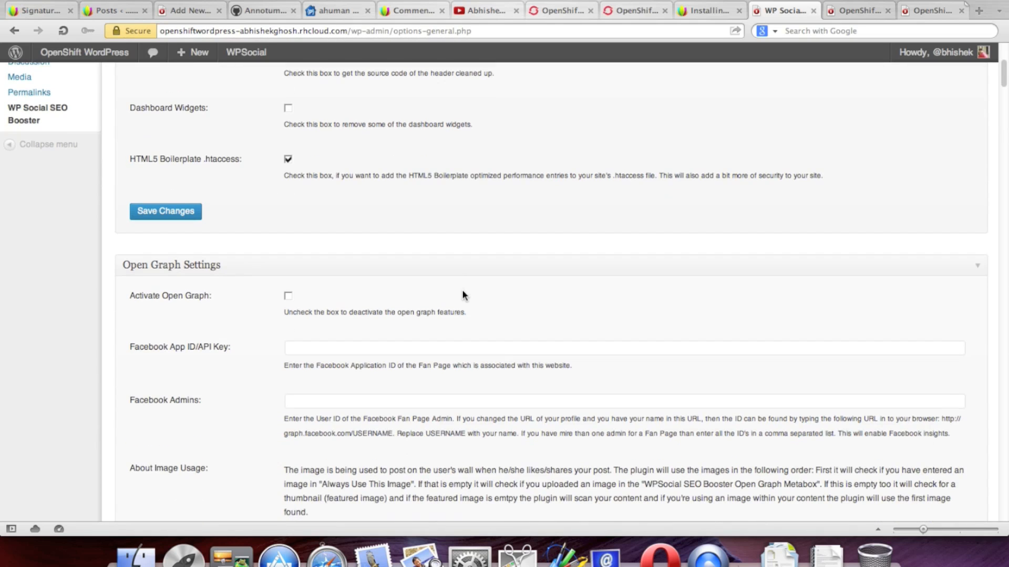
{"action": "scroll", "coordinate": [462, 289], "scroll_direction": "down", "scroll_amount": 2}
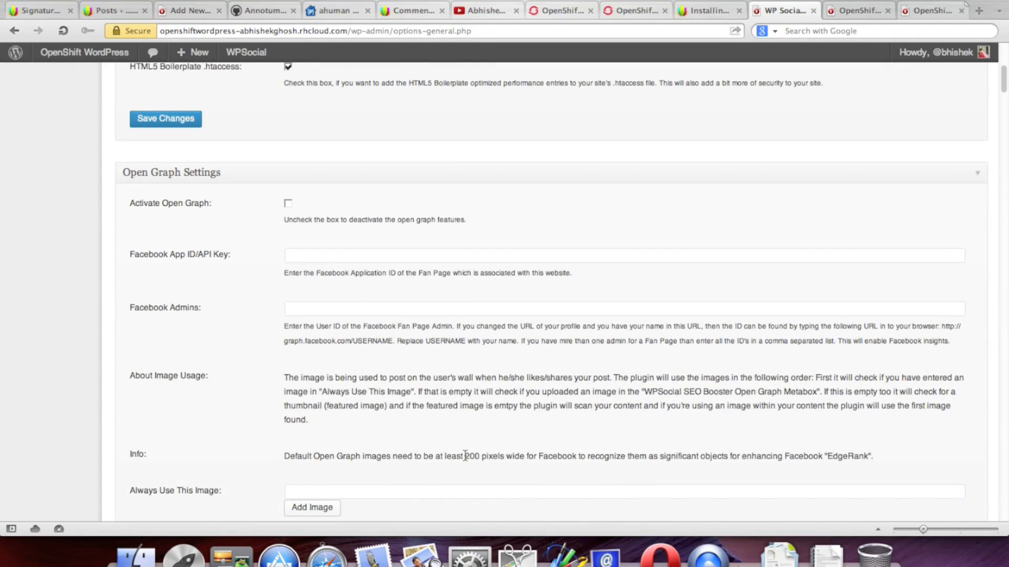
{"action": "scroll", "coordinate": [517, 419], "scroll_direction": "down", "scroll_amount": 6}
{"action": "scroll", "coordinate": [600, 402], "scroll_direction": "down", "scroll_amount": 4}
{"action": "scroll", "coordinate": [600, 402], "scroll_direction": "down", "scroll_amount": 9}
{"action": "scroll", "coordinate": [600, 403], "scroll_direction": "down", "scroll_amount": 2}
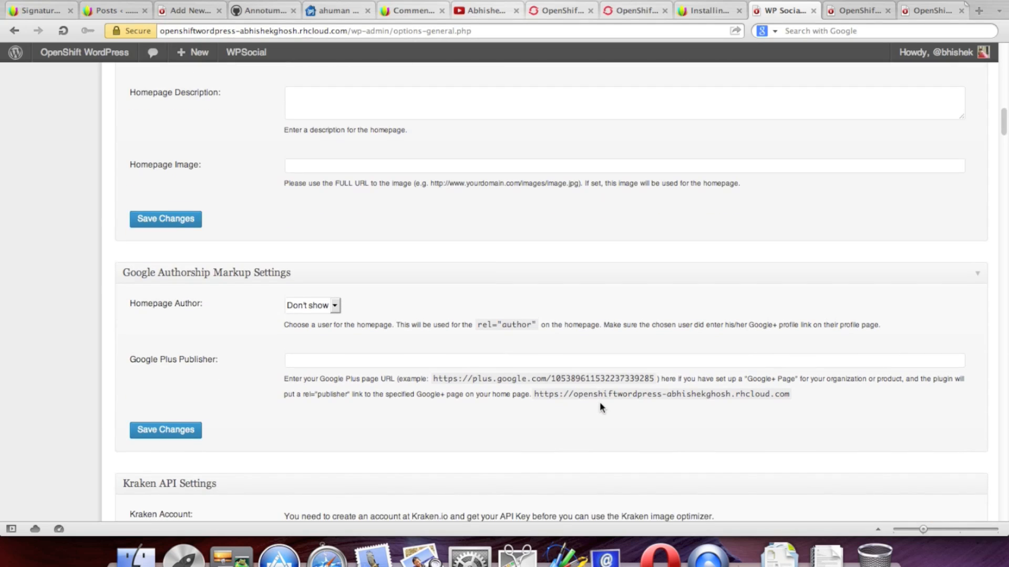
{"action": "left_click", "coordinate": [335, 299]}
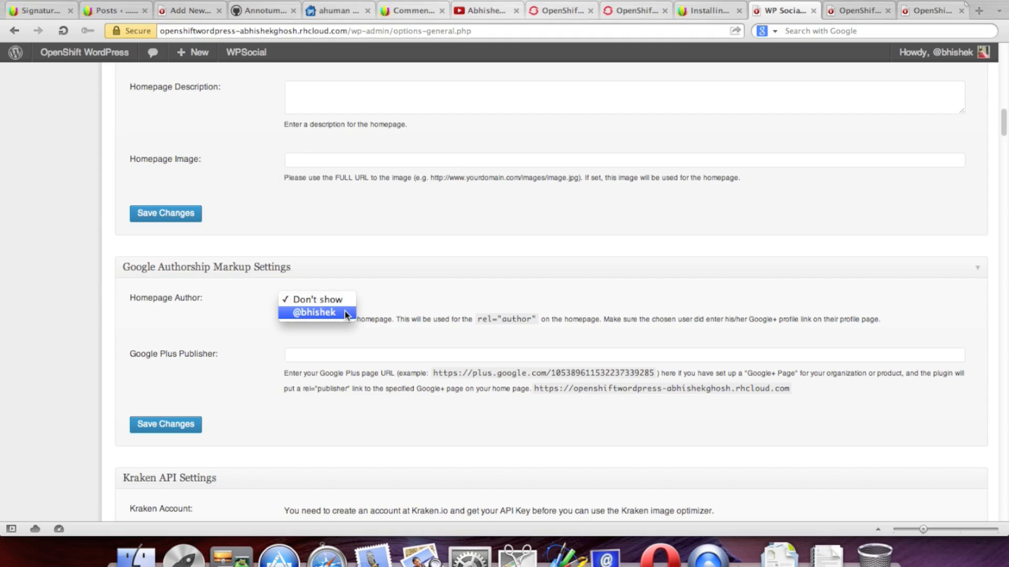
{"action": "left_click", "coordinate": [346, 314]}
{"action": "left_click", "coordinate": [336, 300]}
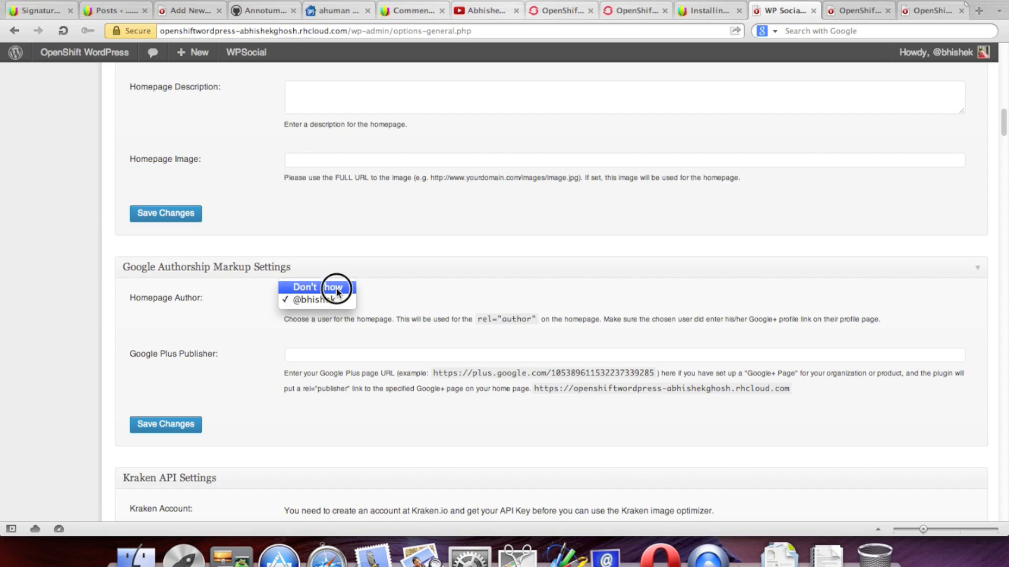
{"action": "left_click", "coordinate": [334, 286]}
Step: Review the Kraken on media upload choices without changing them
{"action": "scroll", "coordinate": [646, 292], "scroll_direction": "down", "scroll_amount": 3}
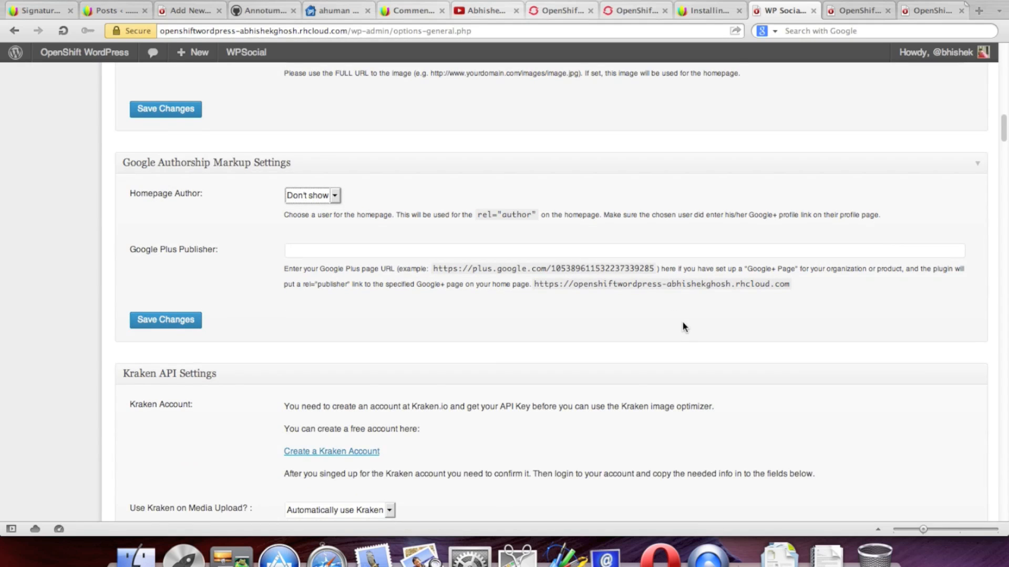
{"action": "scroll", "coordinate": [683, 323], "scroll_direction": "down", "scroll_amount": 2}
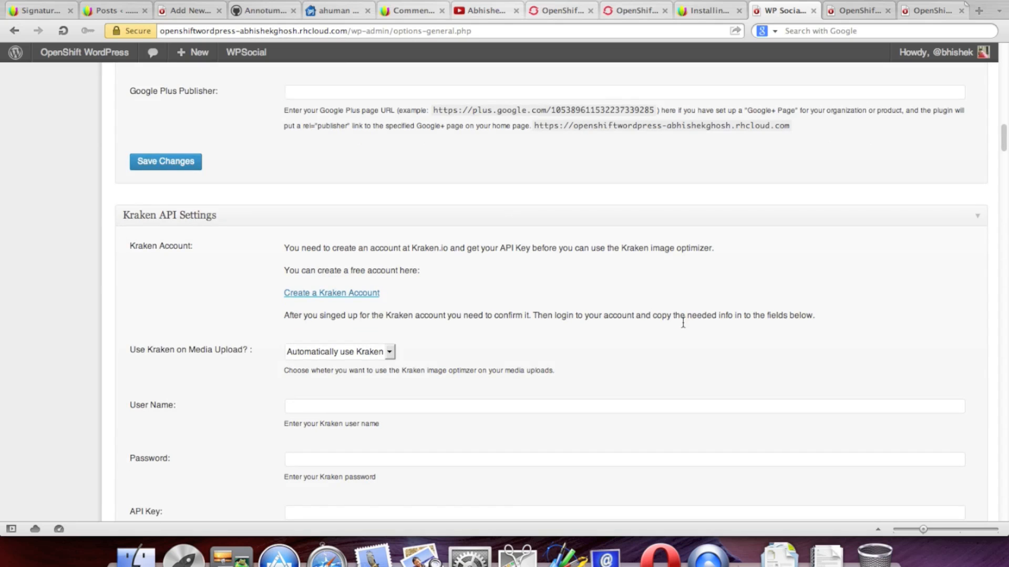
{"action": "scroll", "coordinate": [683, 323], "scroll_direction": "down", "scroll_amount": 3}
{"action": "scroll", "coordinate": [679, 326], "scroll_direction": "up", "scroll_amount": 2}
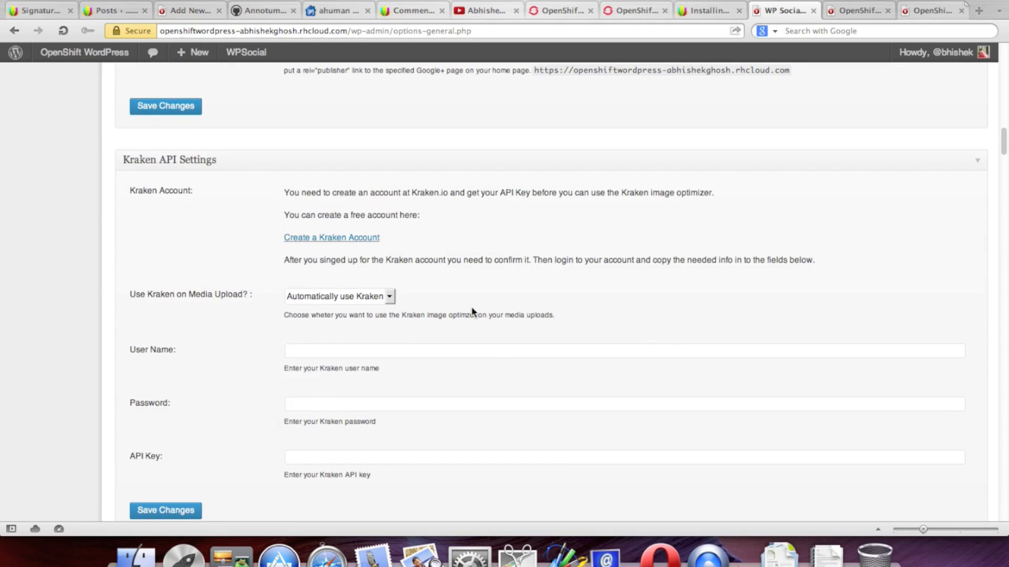
{"action": "left_click", "coordinate": [367, 298]}
{"action": "left_click", "coordinate": [638, 311]}
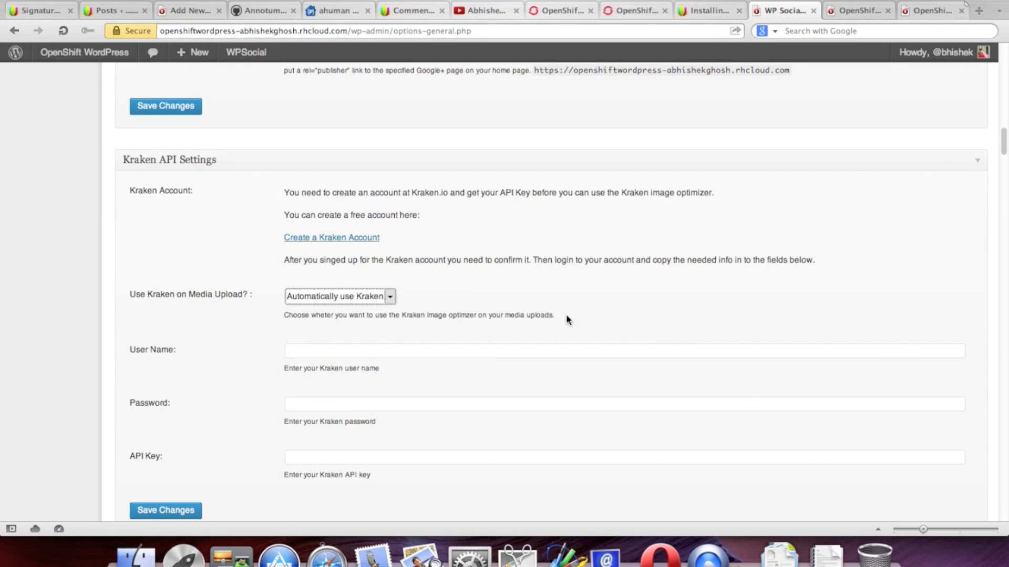
Step: Open the Kraken account signup page in a new tab and return to the WordPress settings
{"action": "left_click", "coordinate": [300, 239]}
{"action": "right_click", "coordinate": [300, 238]}
{"action": "left_click", "coordinate": [929, 12]}
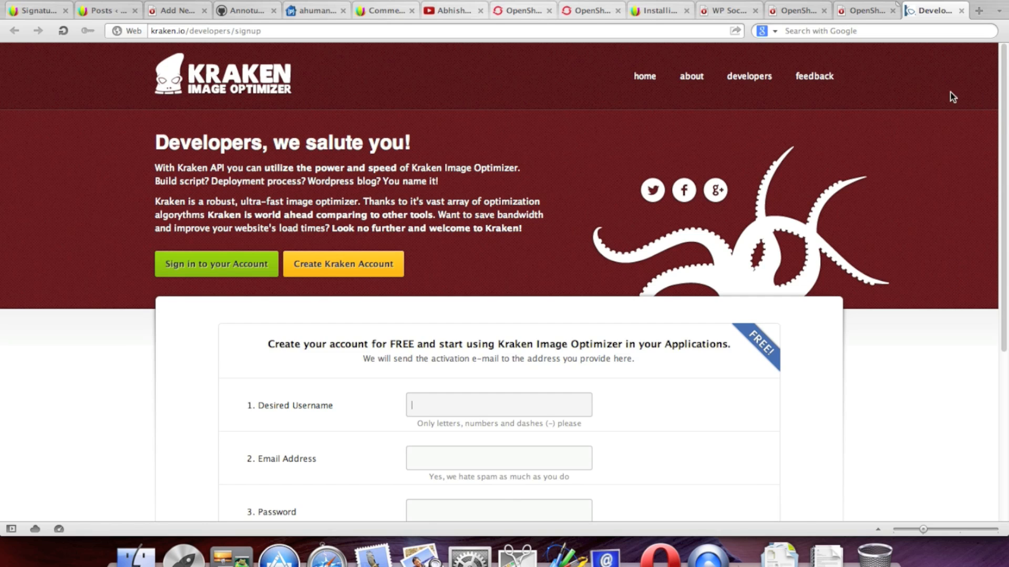
{"action": "left_click", "coordinate": [727, 10]}
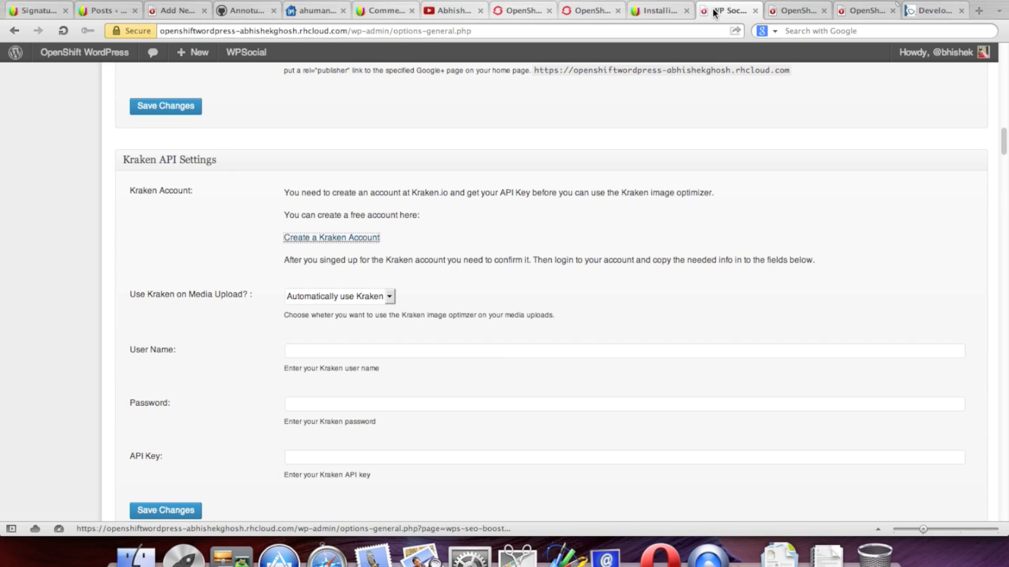
{"action": "scroll", "coordinate": [783, 239], "scroll_direction": "down", "scroll_amount": 3}
{"action": "scroll", "coordinate": [794, 243], "scroll_direction": "down", "scroll_amount": 5}
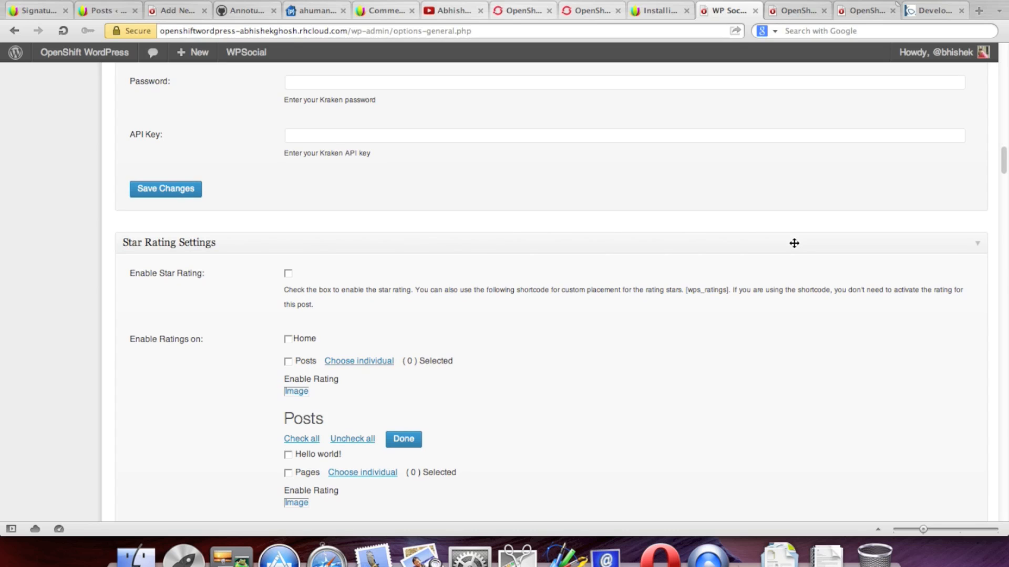
Step: Turn on star ratings and enable them on the home page
{"action": "scroll", "coordinate": [794, 243], "scroll_direction": "down", "scroll_amount": 3}
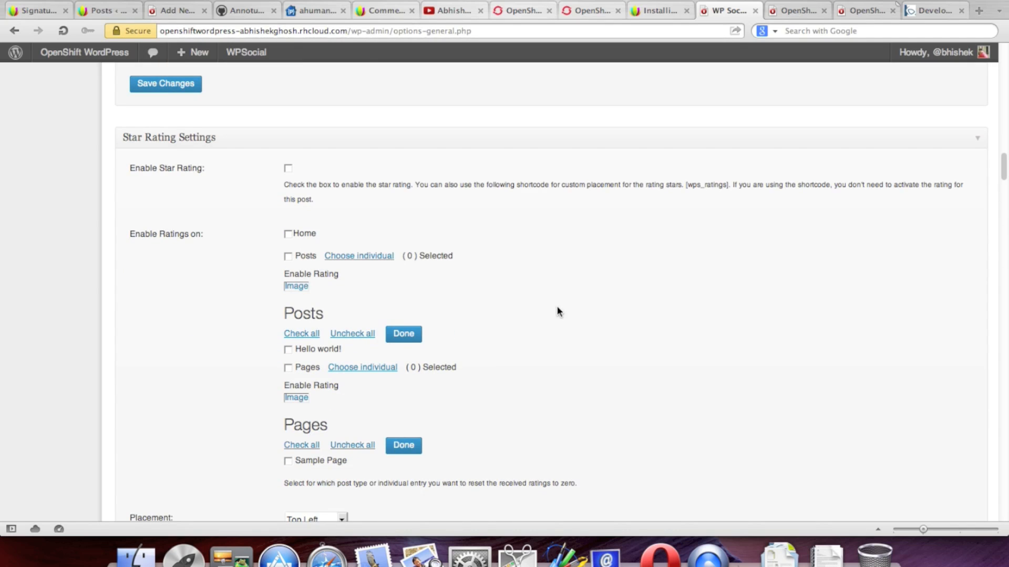
{"action": "scroll", "coordinate": [557, 310], "scroll_direction": "up", "scroll_amount": 2}
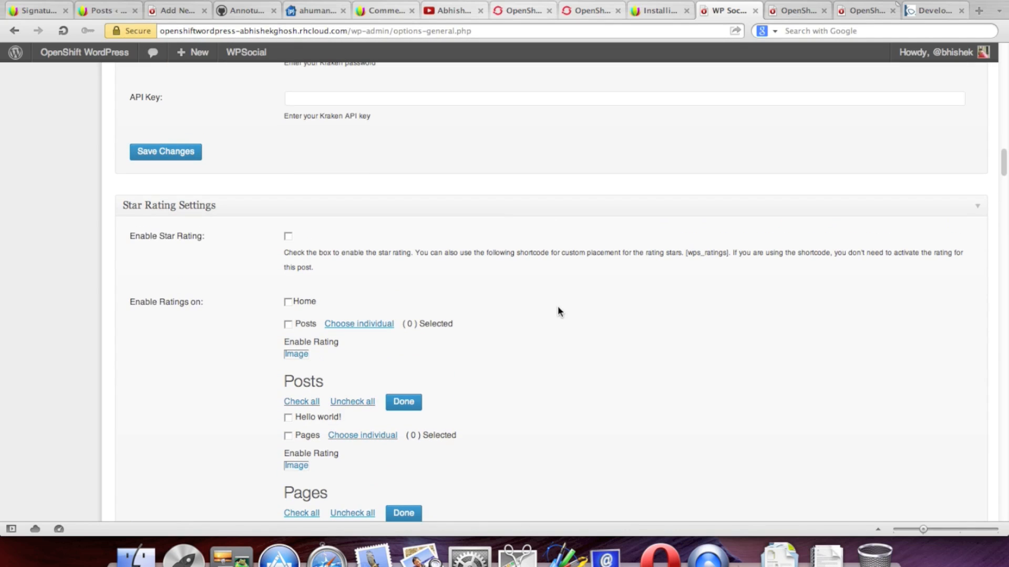
{"action": "left_click", "coordinate": [288, 237]}
{"action": "left_click", "coordinate": [288, 303]}
Step: Place the rating stars at the bottom right
{"action": "scroll", "coordinate": [578, 341], "scroll_direction": "down", "scroll_amount": 3}
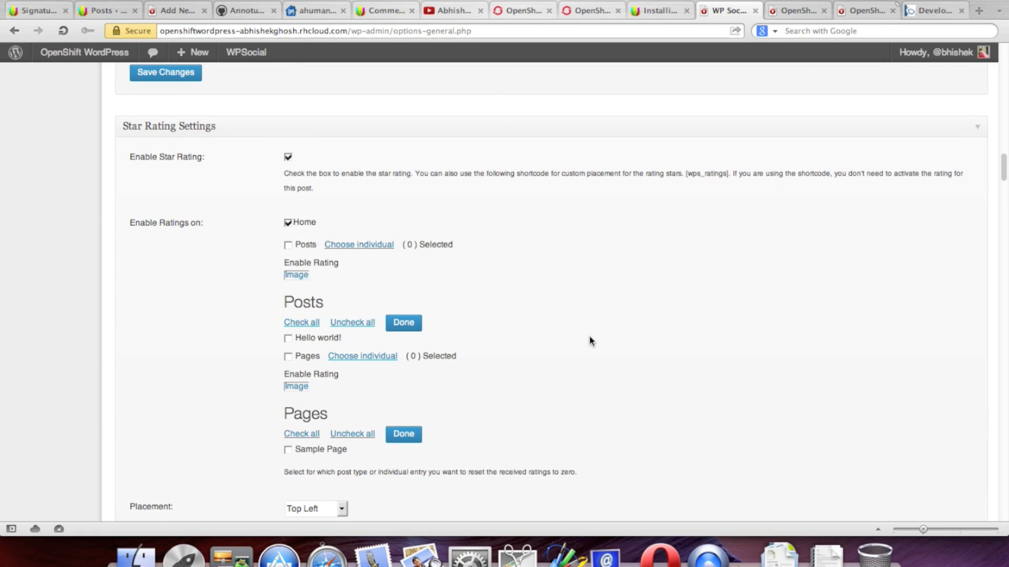
{"action": "scroll", "coordinate": [589, 341], "scroll_direction": "down", "scroll_amount": 2}
{"action": "scroll", "coordinate": [589, 342], "scroll_direction": "up", "scroll_amount": 4}
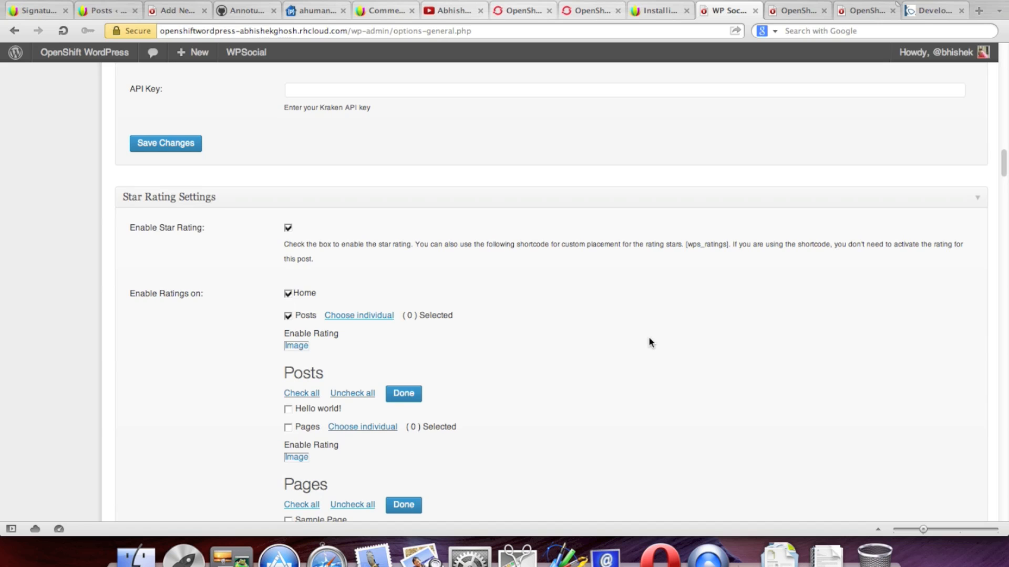
{"action": "scroll", "coordinate": [648, 339], "scroll_direction": "down", "scroll_amount": 3}
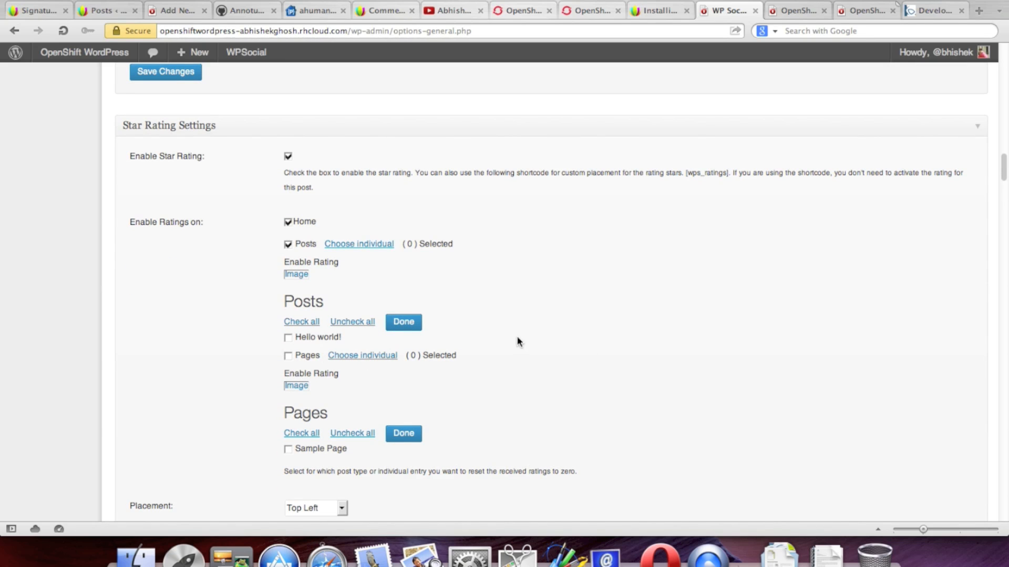
{"action": "scroll", "coordinate": [544, 339], "scroll_direction": "down", "scroll_amount": 3}
{"action": "scroll", "coordinate": [544, 340], "scroll_direction": "down", "scroll_amount": 5}
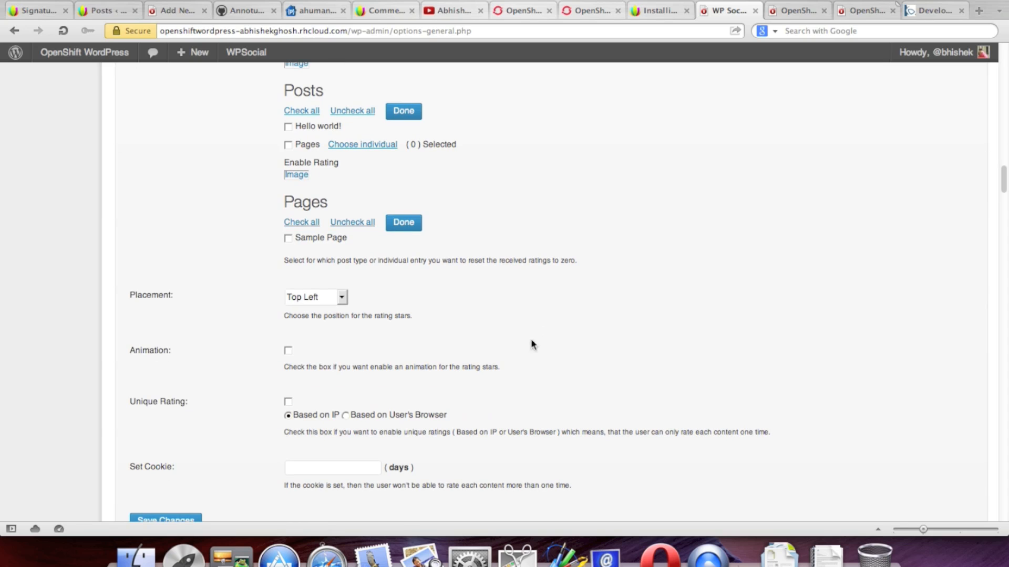
{"action": "left_click", "coordinate": [332, 304]}
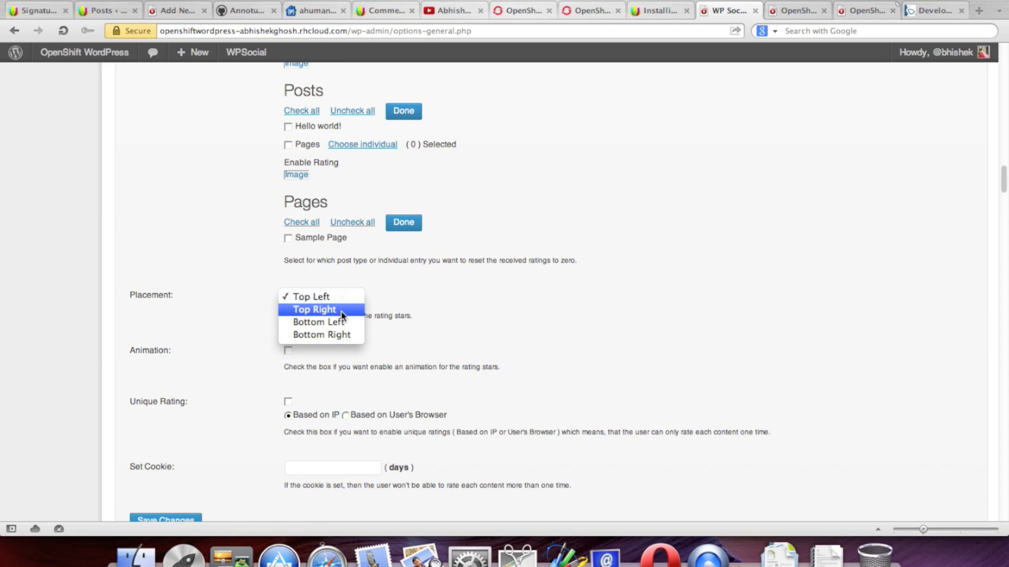
{"action": "left_click", "coordinate": [322, 335]}
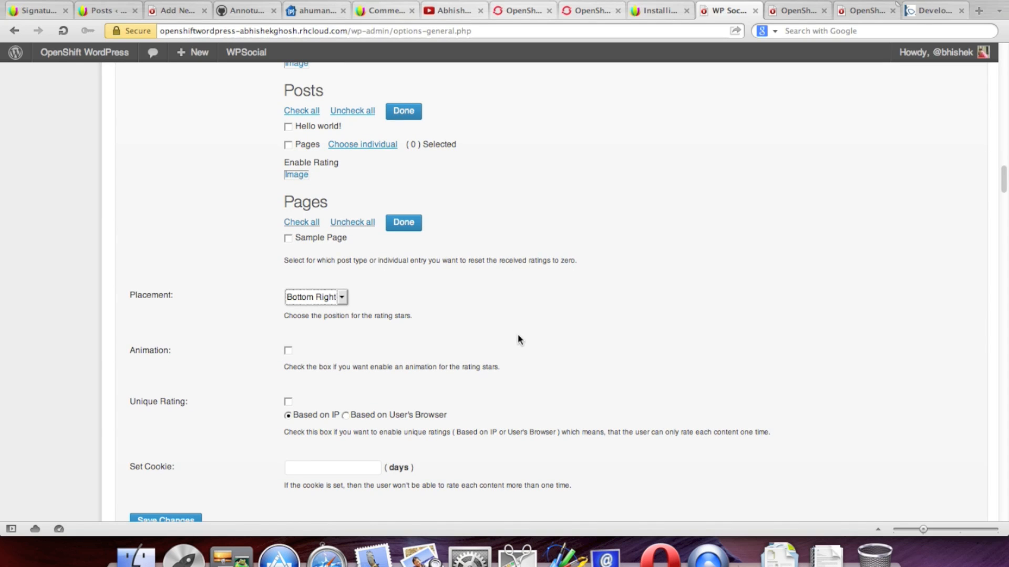
Step: Animate the stars and allow one rating per visitor, based on the user's browser
{"action": "scroll", "coordinate": [518, 333], "scroll_direction": "down", "scroll_amount": 2}
{"action": "left_click", "coordinate": [288, 304]}
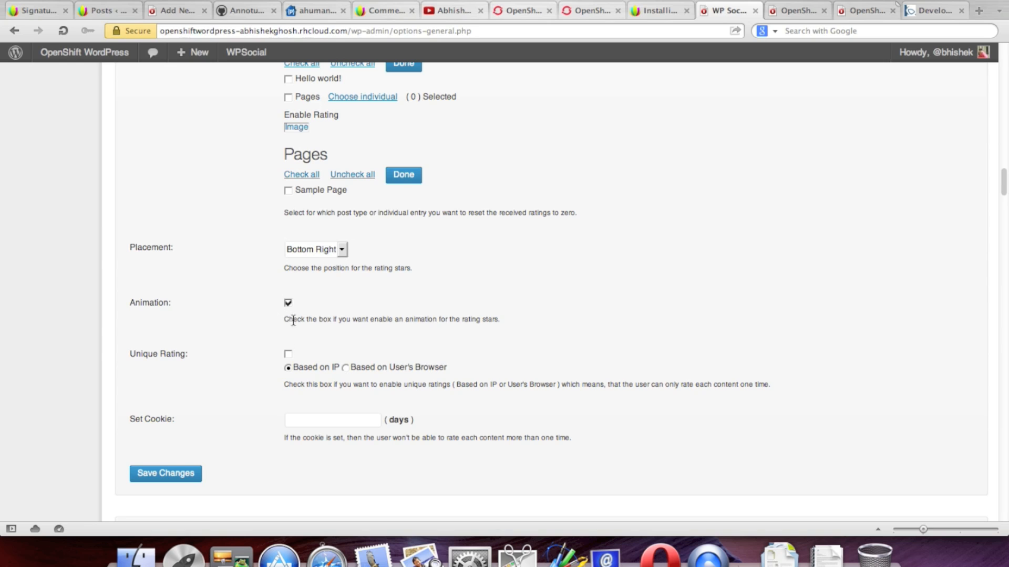
{"action": "left_click", "coordinate": [288, 354]}
{"action": "left_click", "coordinate": [344, 368]}
{"action": "scroll", "coordinate": [564, 382], "scroll_direction": "down", "scroll_amount": 3}
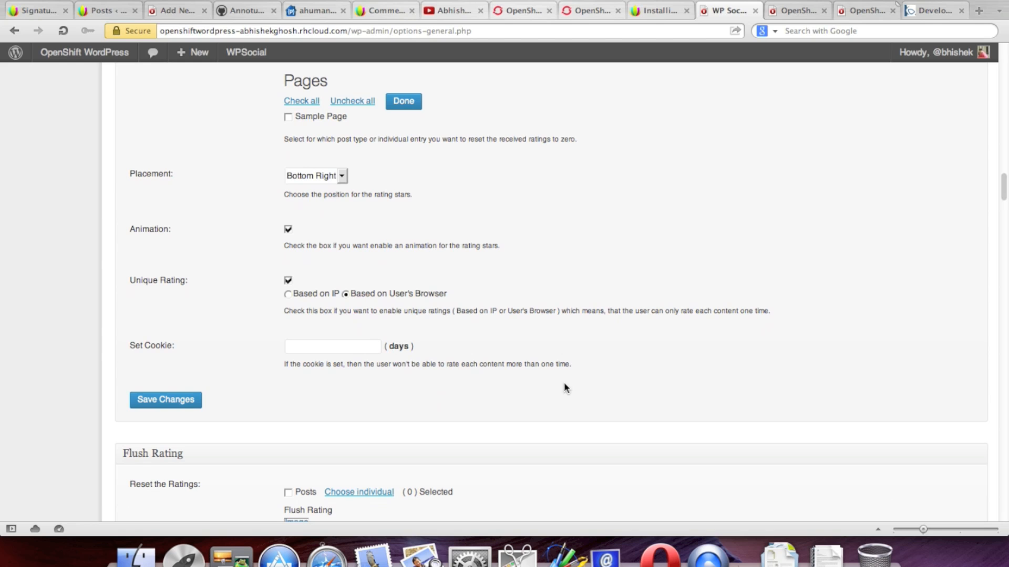
{"action": "left_click", "coordinate": [376, 349]}
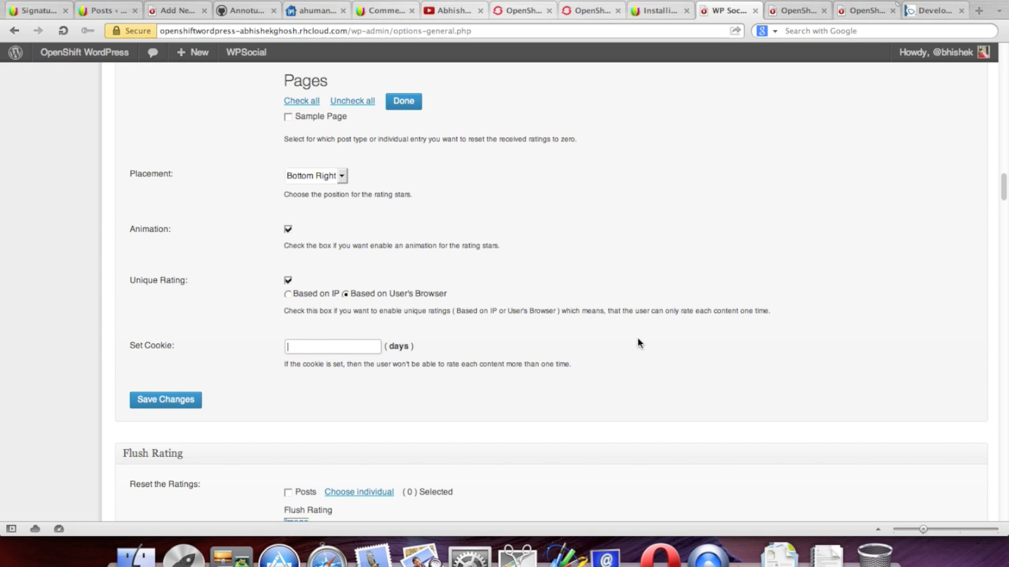
Step: Save the star rating settings and switch to the Kraken signup tab
{"action": "scroll", "coordinate": [552, 349], "scroll_direction": "down", "scroll_amount": 4}
{"action": "scroll", "coordinate": [611, 344], "scroll_direction": "down", "scroll_amount": 3}
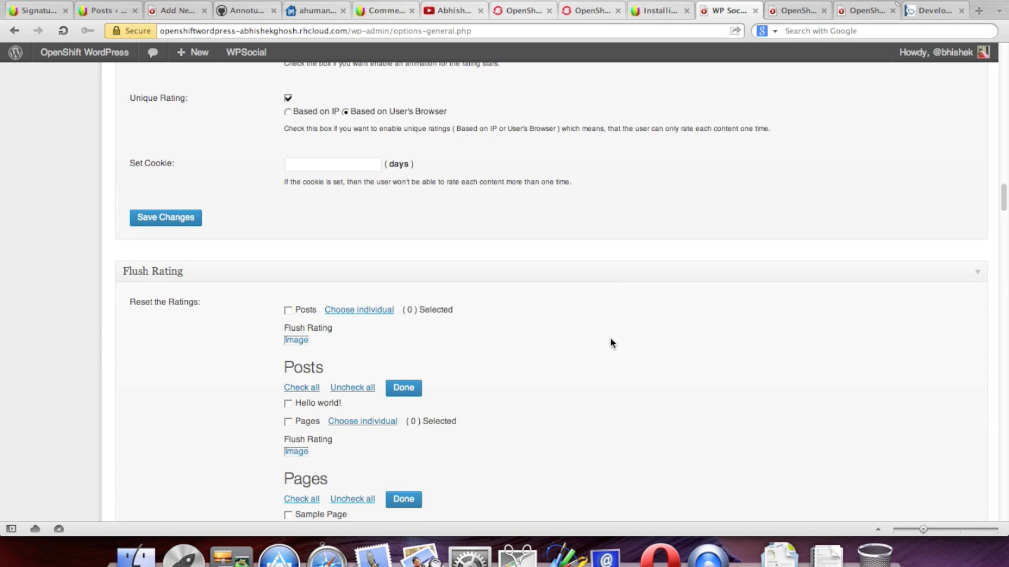
{"action": "scroll", "coordinate": [610, 341], "scroll_direction": "down", "scroll_amount": 3}
{"action": "scroll", "coordinate": [610, 341], "scroll_direction": "down", "scroll_amount": 6}
{"action": "scroll", "coordinate": [610, 342], "scroll_direction": "down", "scroll_amount": 5}
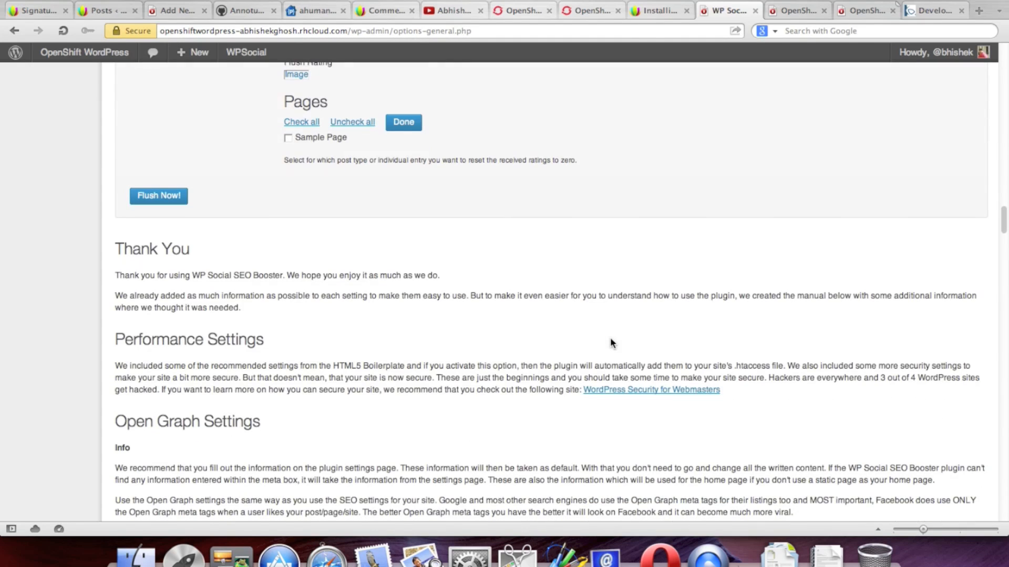
{"action": "scroll", "coordinate": [214, 224], "scroll_direction": "up", "scroll_amount": 11}
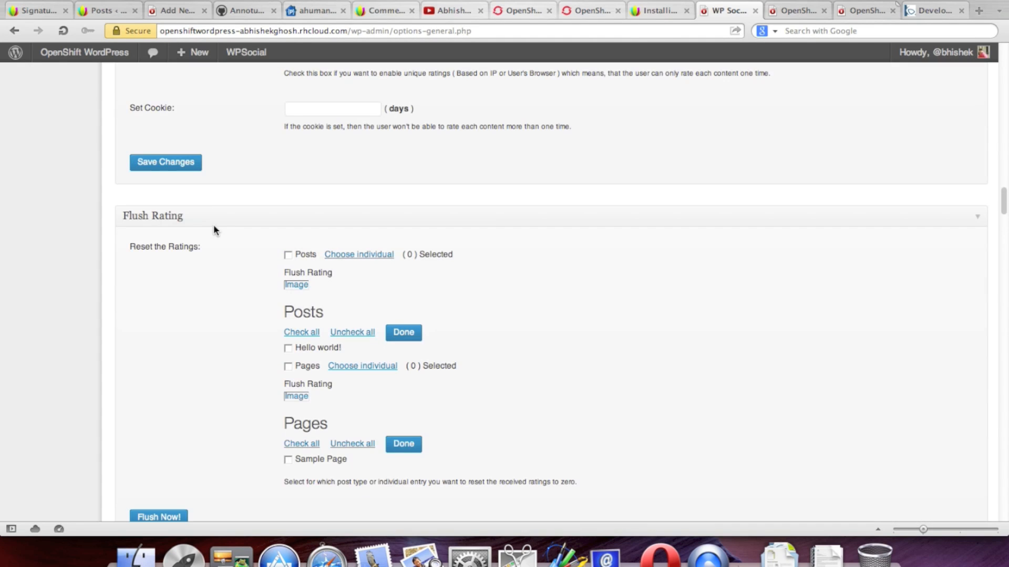
{"action": "left_click", "coordinate": [187, 168]}
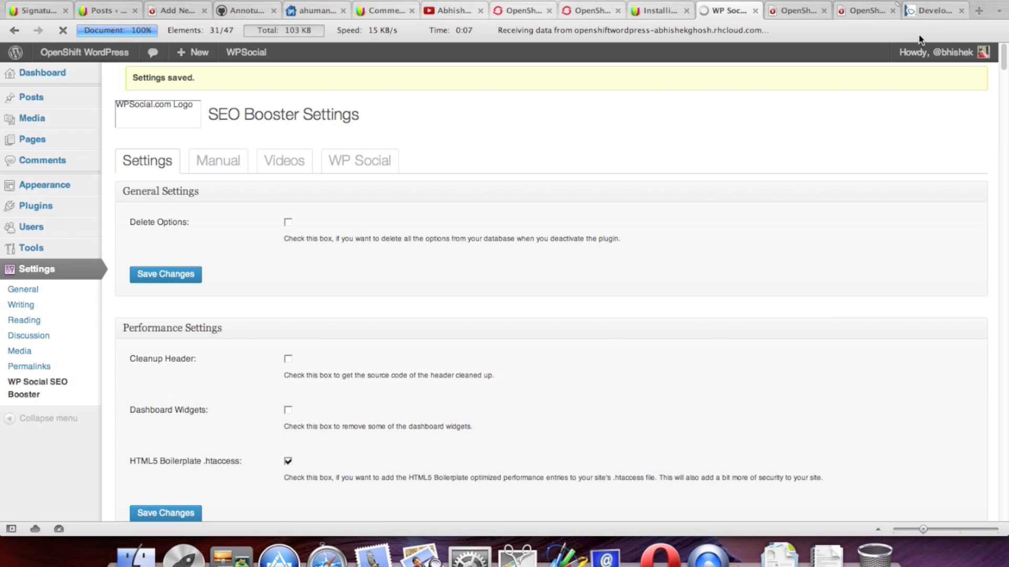
{"action": "left_click", "coordinate": [925, 10]}
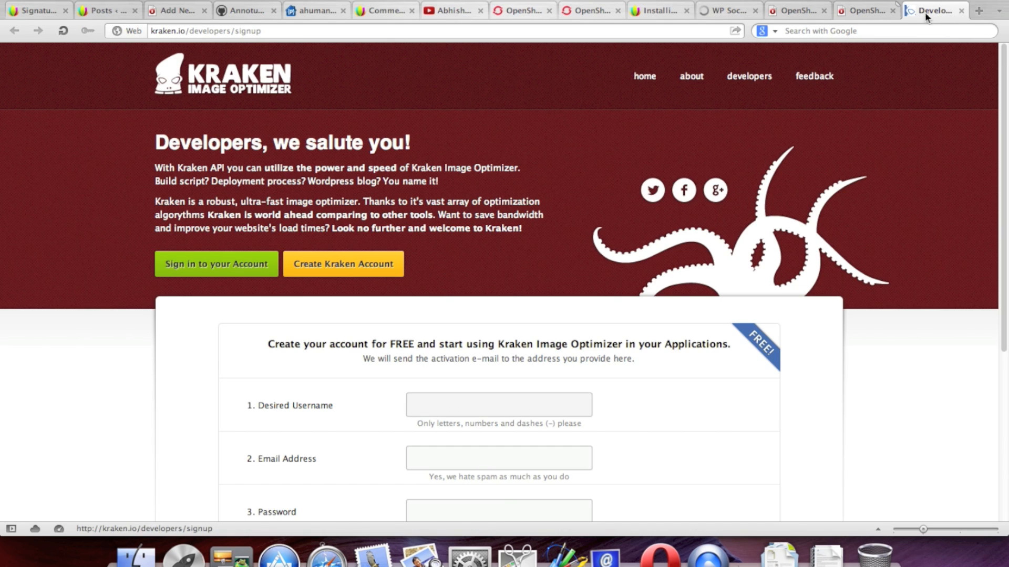
{"action": "left_click", "coordinate": [867, 10]}
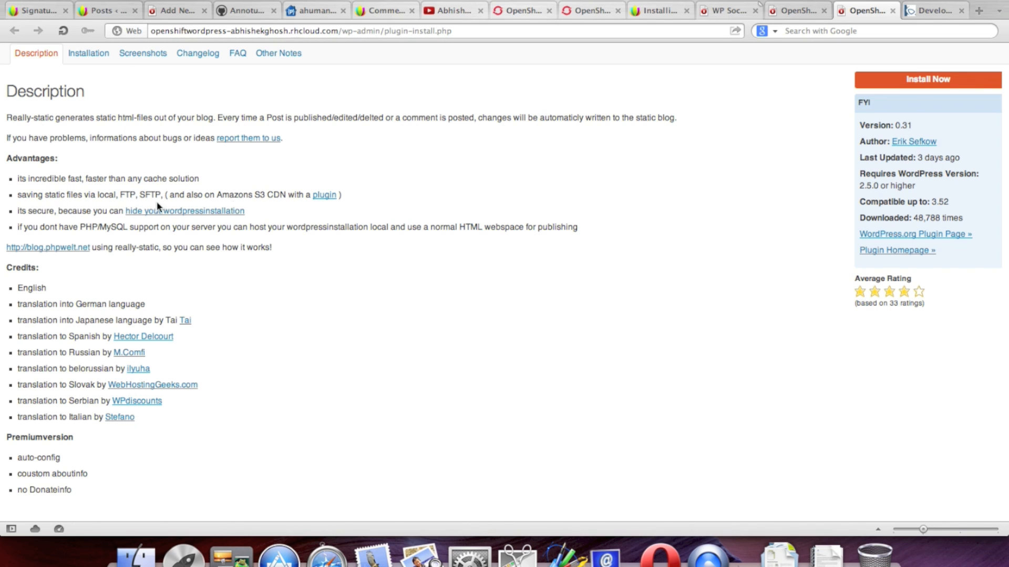
{"action": "left_click", "coordinate": [143, 54]}
{"action": "scroll", "coordinate": [652, 183], "scroll_direction": "down", "scroll_amount": 2}
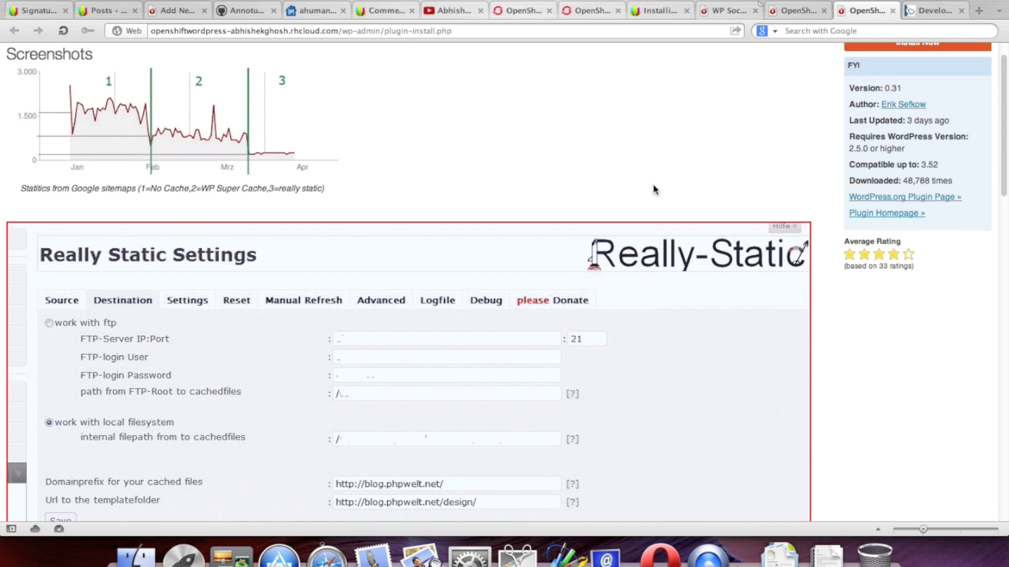
{"action": "scroll", "coordinate": [652, 184], "scroll_direction": "down", "scroll_amount": 4}
{"action": "scroll", "coordinate": [652, 184], "scroll_direction": "down", "scroll_amount": 5}
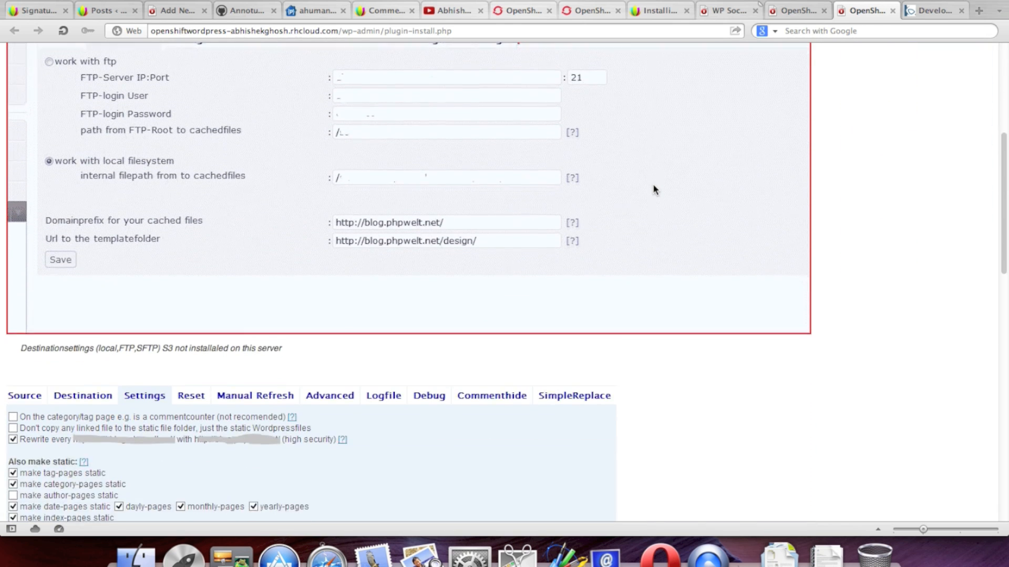
{"action": "scroll", "coordinate": [654, 189], "scroll_direction": "down", "scroll_amount": 5}
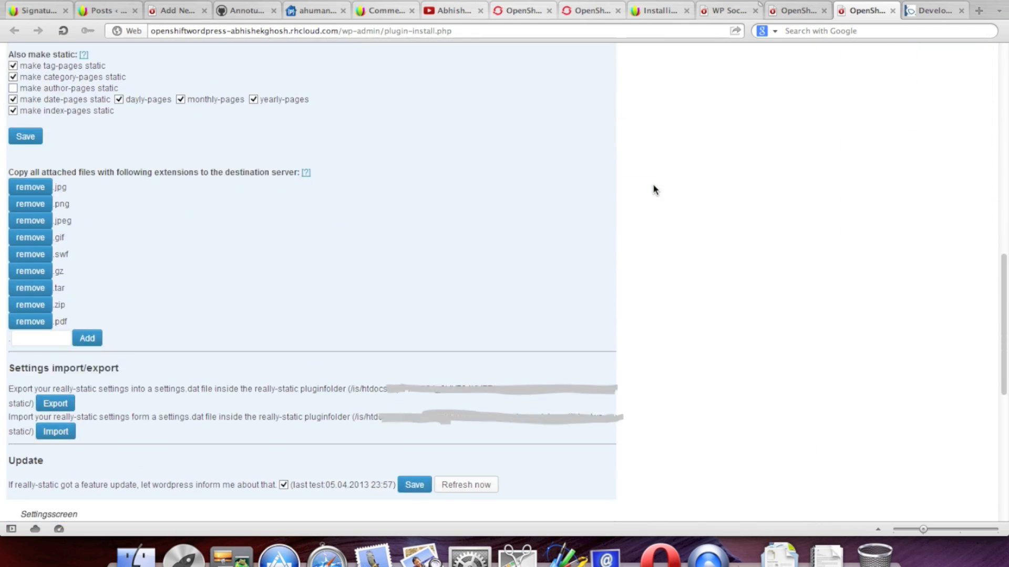
{"action": "scroll", "coordinate": [654, 189], "scroll_direction": "up", "scroll_amount": 20}
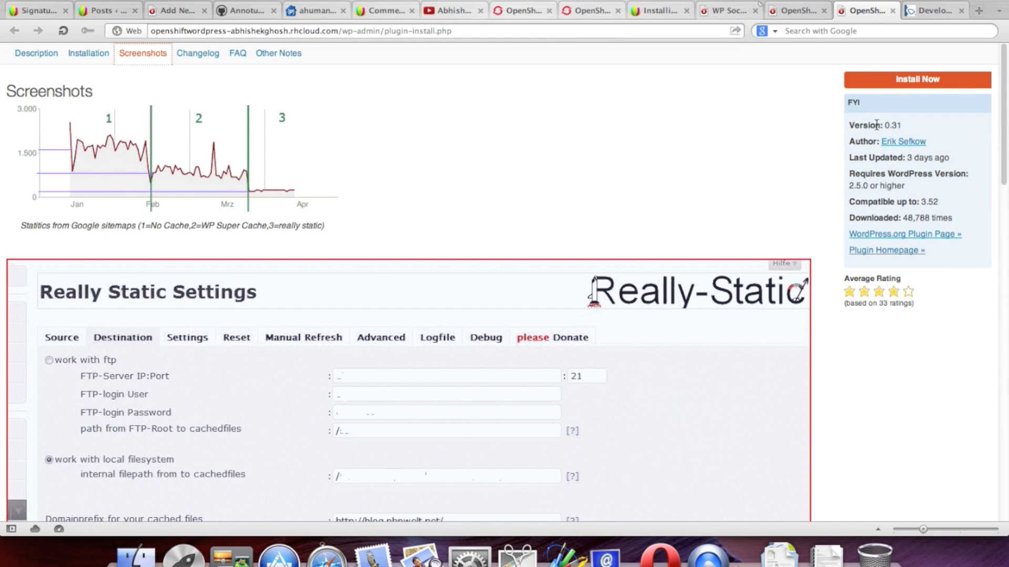
{"action": "left_click", "coordinate": [791, 10]}
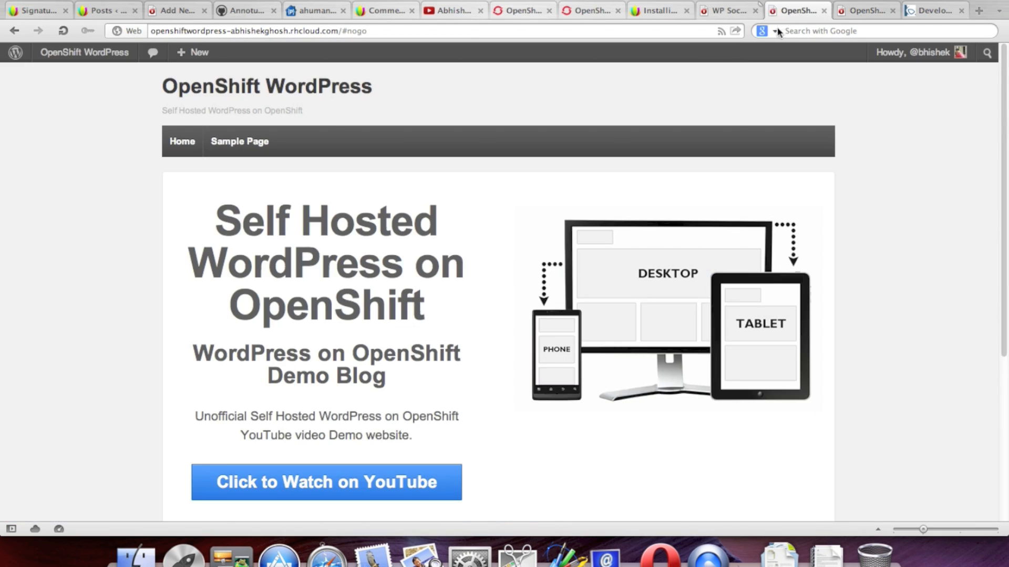
{"action": "left_click", "coordinate": [729, 11]}
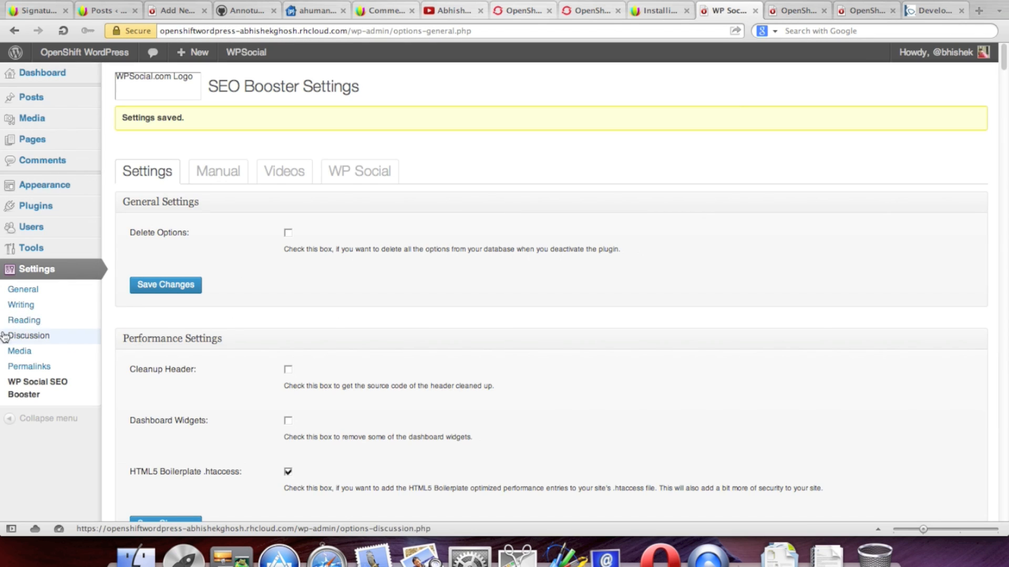
{"action": "mouse_move", "coordinate": [62, 210]}
{"action": "left_click", "coordinate": [155, 221]}
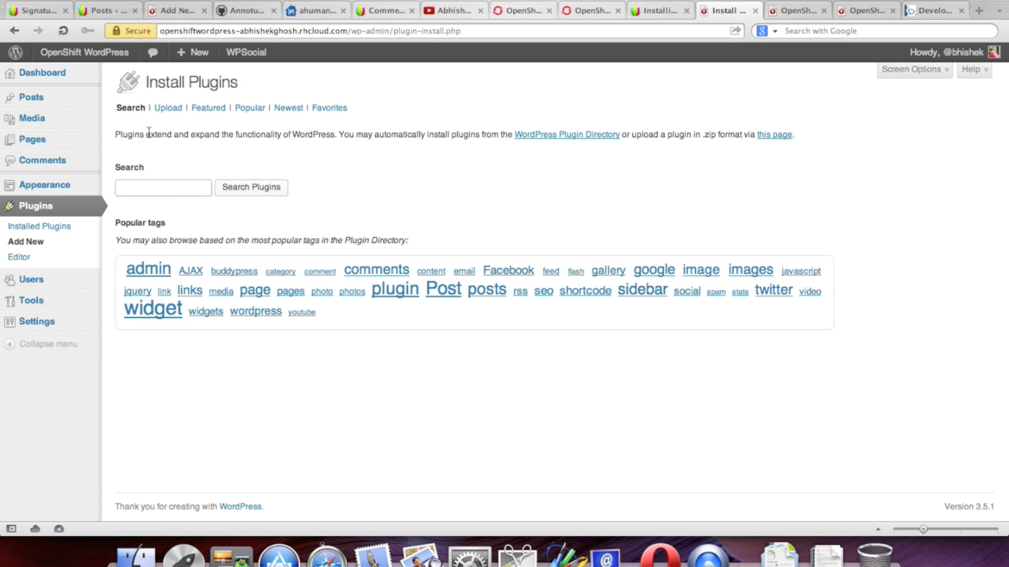
Step: Search the directory, install and activate WP Super Cache 1.2, and reach its settings page
{"action": "type", "text": "wp super cache"}
{"action": "left_click", "coordinate": [257, 185]}
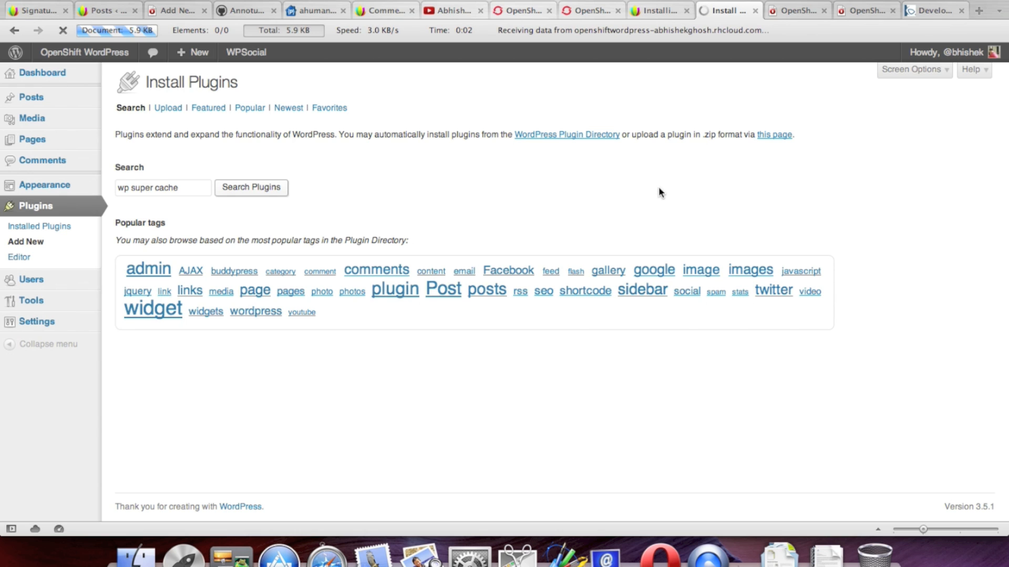
{"action": "left_click", "coordinate": [174, 198]}
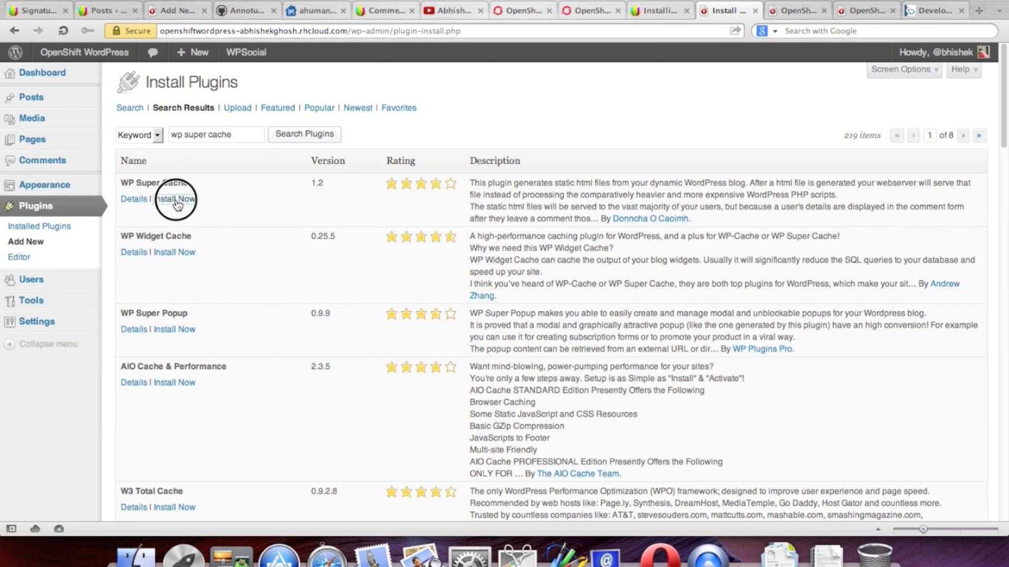
{"action": "left_click", "coordinate": [604, 108]}
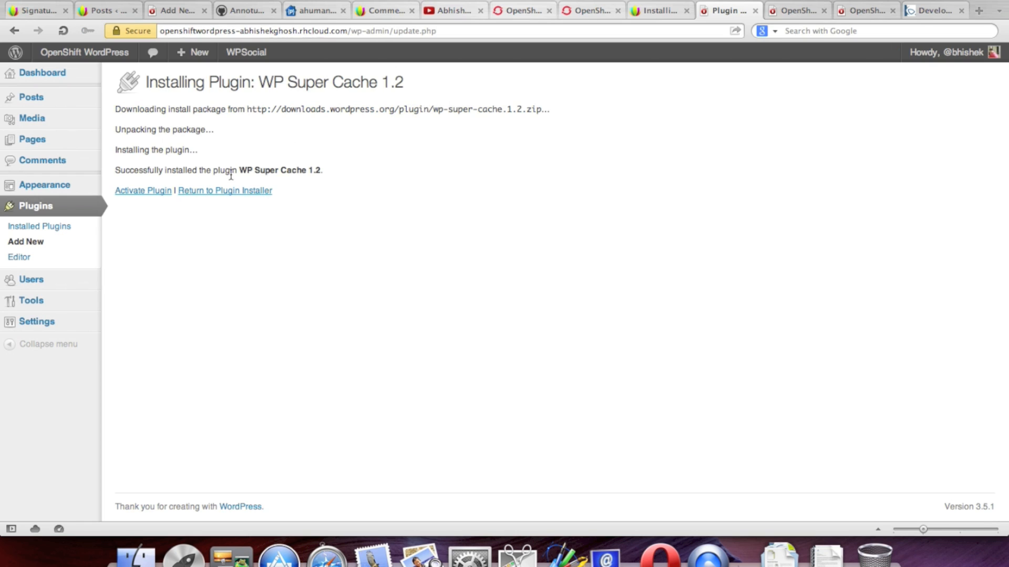
{"action": "left_click", "coordinate": [147, 195]}
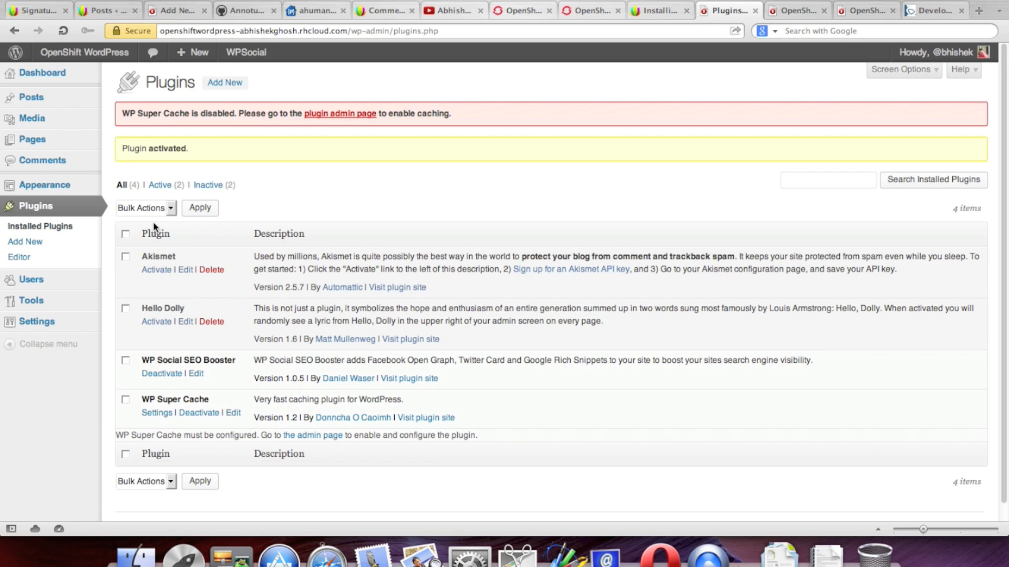
{"action": "left_click", "coordinate": [356, 114]}
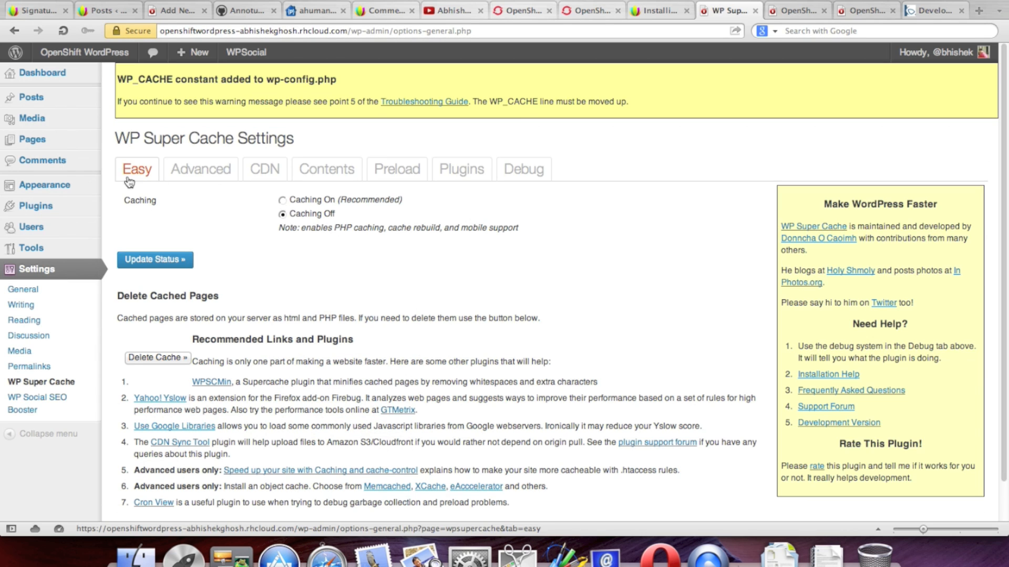
Step: On the Advanced tab, enable page compression and 304 Not Modified browser caching
{"action": "left_click", "coordinate": [193, 174]}
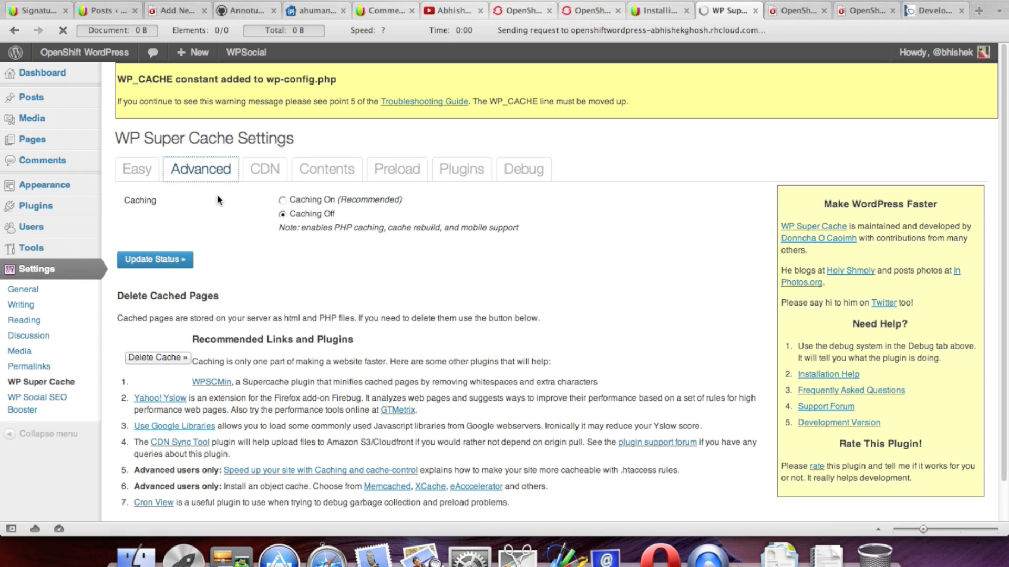
{"action": "scroll", "coordinate": [220, 192], "scroll_direction": "down", "scroll_amount": 3}
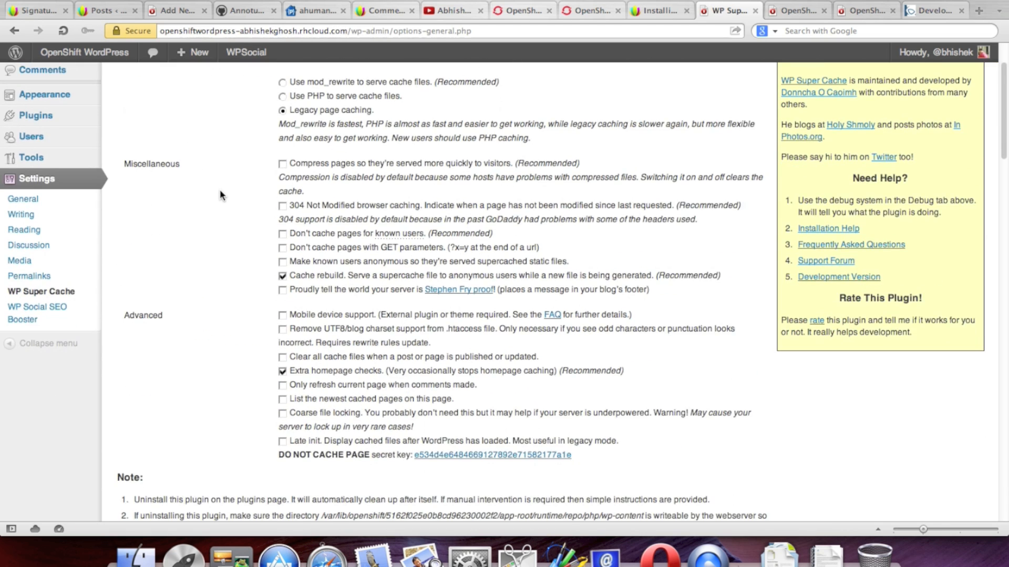
{"action": "scroll", "coordinate": [220, 194], "scroll_direction": "up", "scroll_amount": 2}
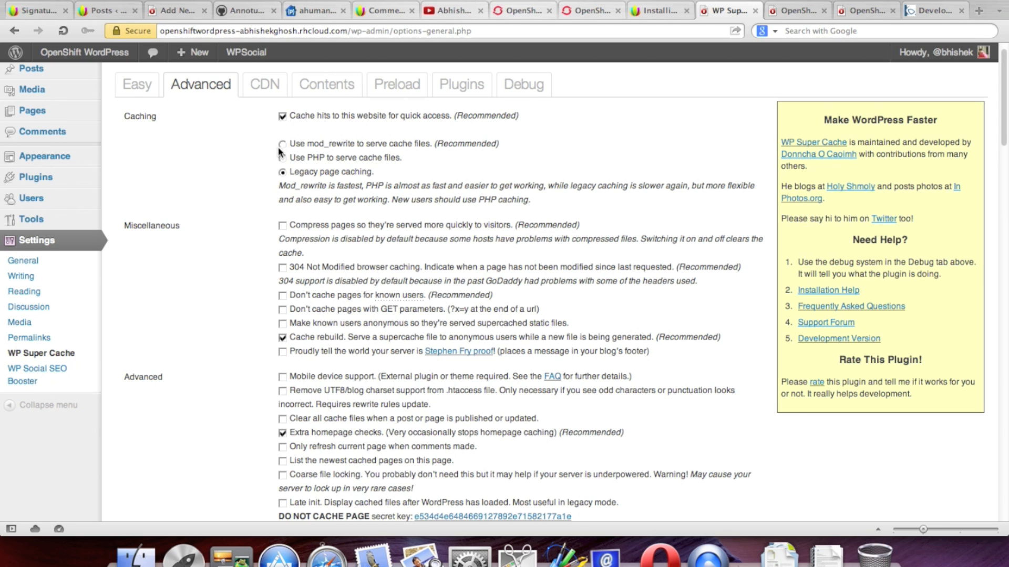
{"action": "scroll", "coordinate": [280, 150], "scroll_direction": "down", "scroll_amount": 1}
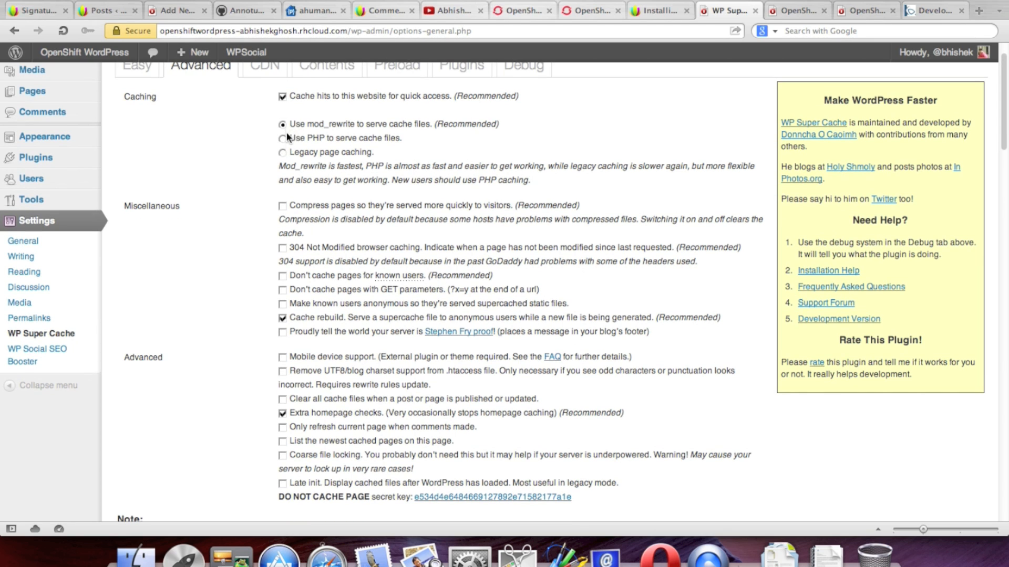
{"action": "scroll", "coordinate": [166, 225], "scroll_direction": "down", "scroll_amount": 2}
{"action": "left_click", "coordinate": [283, 143]}
{"action": "scroll", "coordinate": [242, 178], "scroll_direction": "down", "scroll_amount": 2}
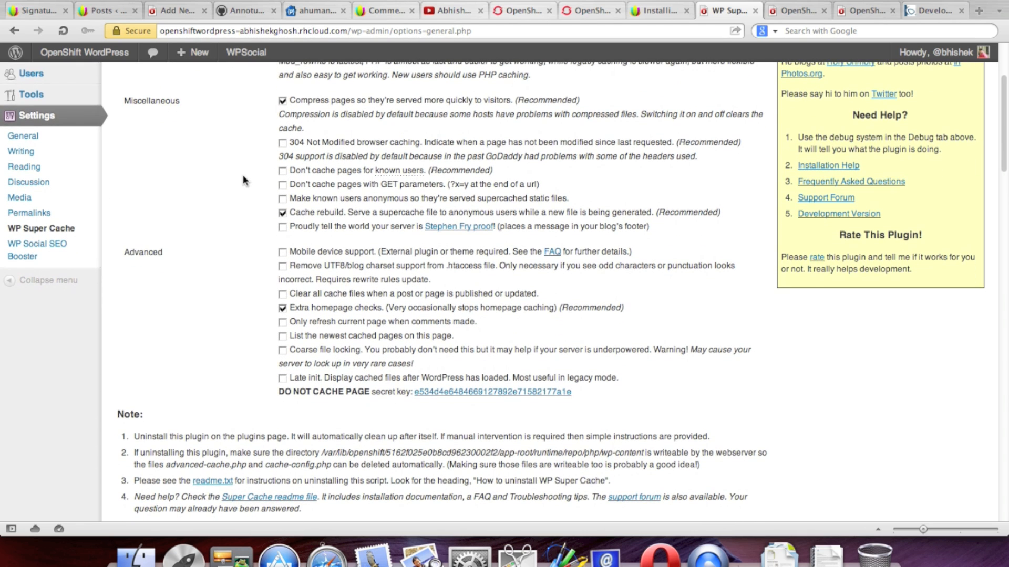
{"action": "left_click", "coordinate": [282, 145]}
Step: Remove UTF8/blog charset support from .htaccess, leaving mobile device support off
{"action": "scroll", "coordinate": [260, 188], "scroll_direction": "down", "scroll_amount": 2}
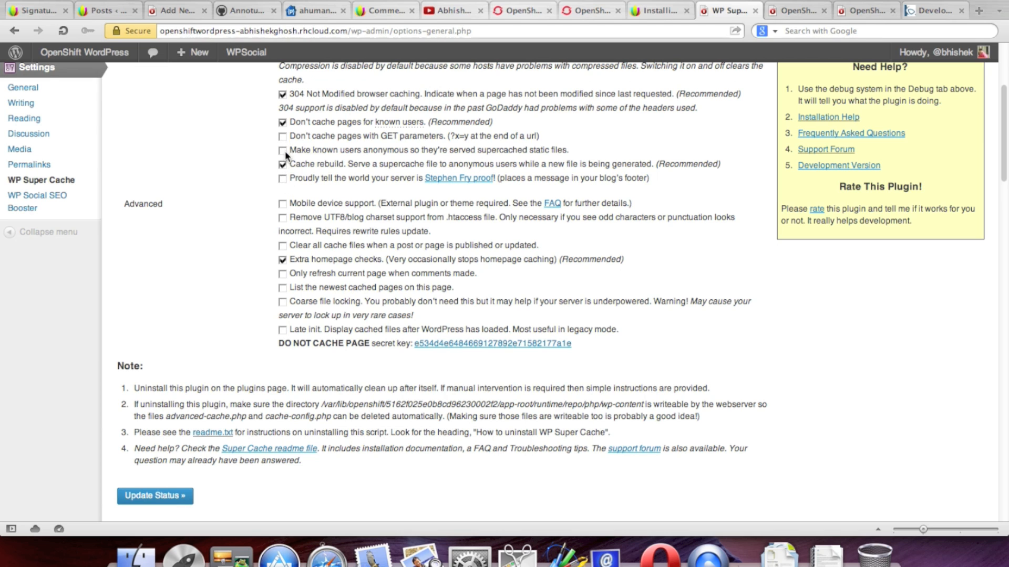
{"action": "scroll", "coordinate": [260, 157], "scroll_direction": "down", "scroll_amount": 1}
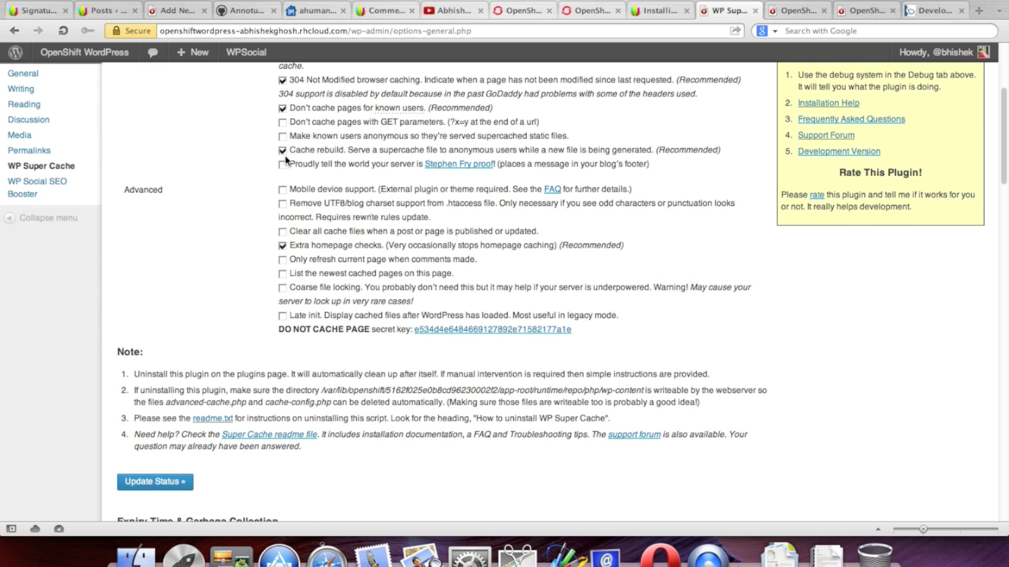
{"action": "scroll", "coordinate": [283, 155], "scroll_direction": "down", "scroll_amount": 2}
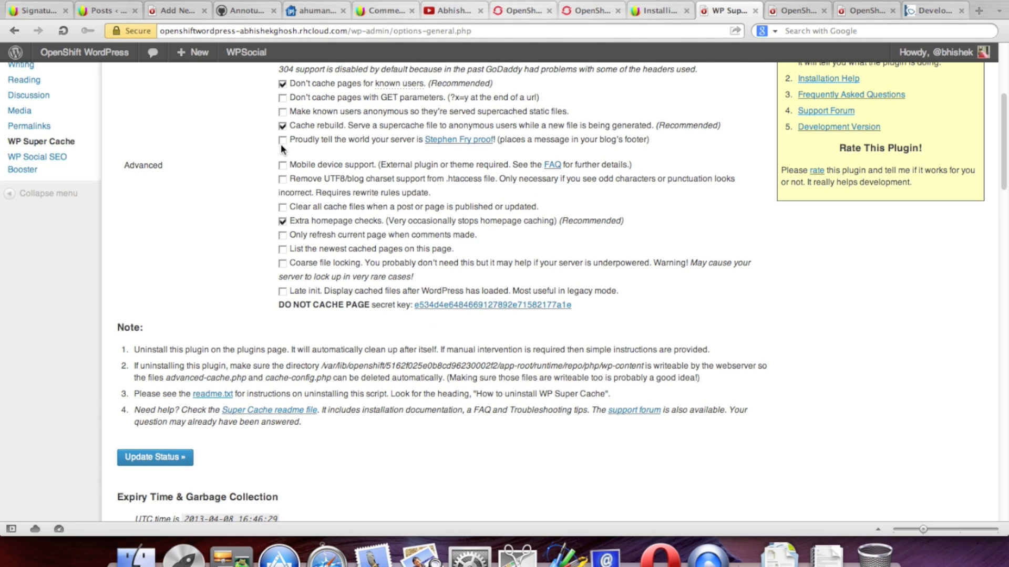
{"action": "scroll", "coordinate": [255, 181], "scroll_direction": "down", "scroll_amount": 3}
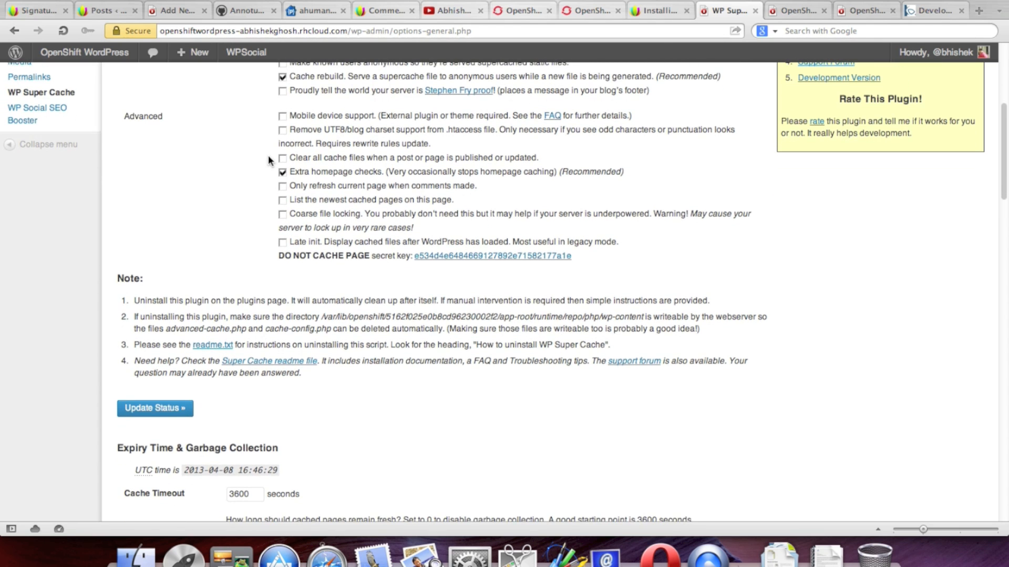
{"action": "left_click", "coordinate": [283, 118]}
{"action": "left_click", "coordinate": [283, 117]}
{"action": "left_click", "coordinate": [283, 131]}
Step: List the newest cached pages, keep clear-cache-on-publish off, and save with Update Status
{"action": "scroll", "coordinate": [260, 158], "scroll_direction": "down", "scroll_amount": 2}
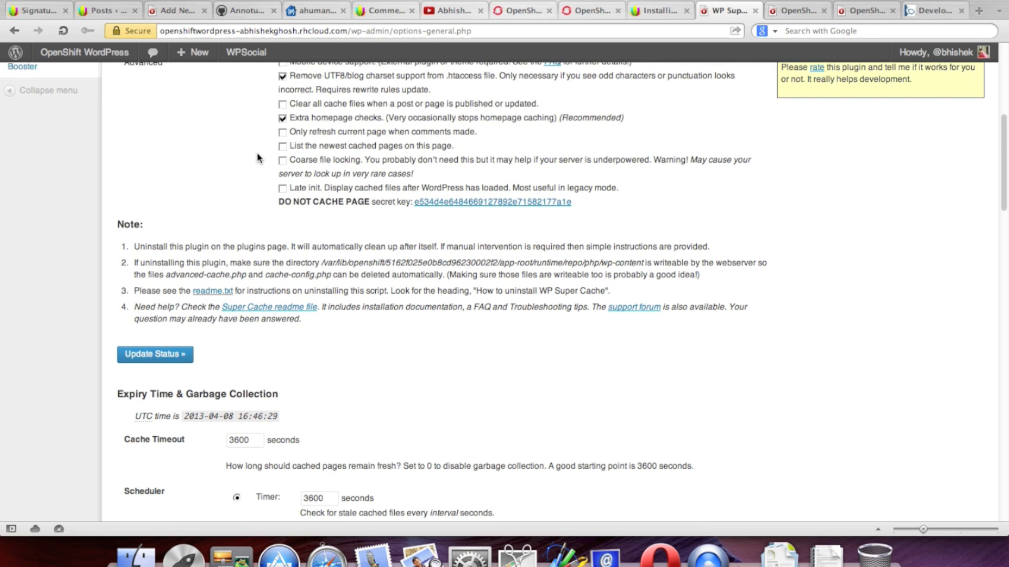
{"action": "left_click", "coordinate": [285, 106]}
{"action": "left_click", "coordinate": [283, 107]}
{"action": "scroll", "coordinate": [283, 142], "scroll_direction": "down", "scroll_amount": 1}
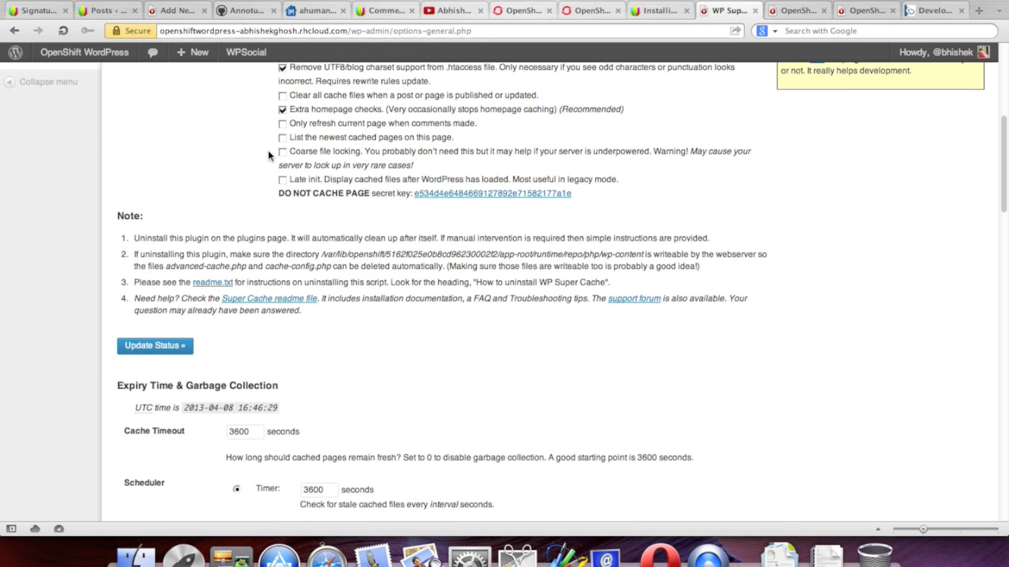
{"action": "left_click", "coordinate": [283, 111]}
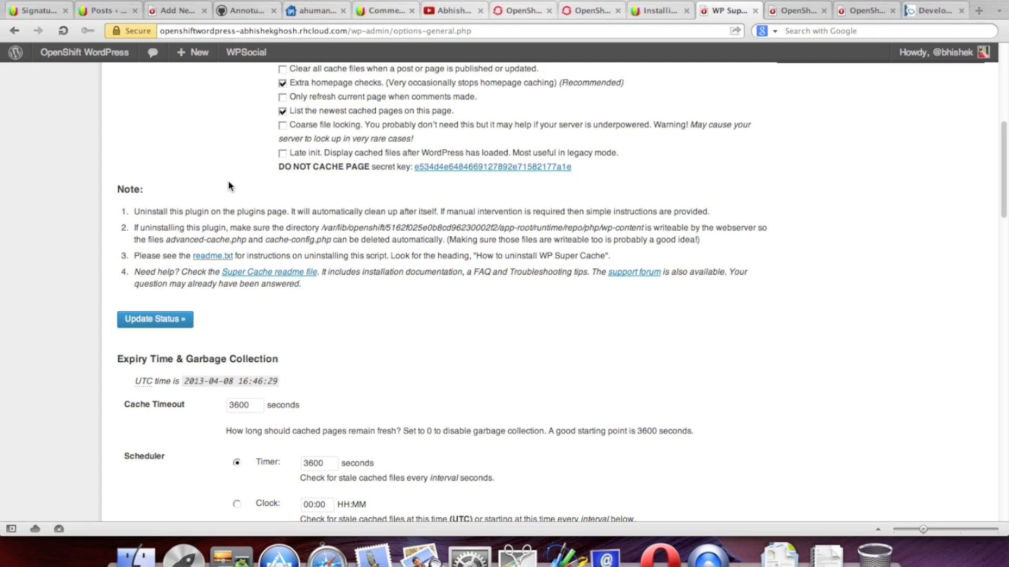
{"action": "scroll", "coordinate": [214, 220], "scroll_direction": "down", "scroll_amount": 2}
{"action": "left_click", "coordinate": [168, 259]}
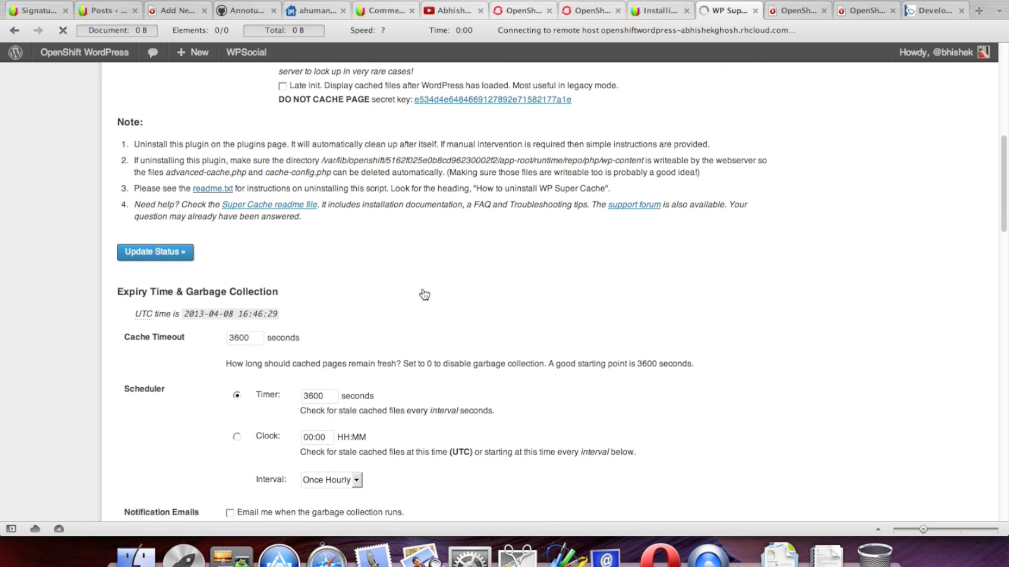
{"action": "scroll", "coordinate": [624, 294], "scroll_direction": "down", "scroll_amount": 10}
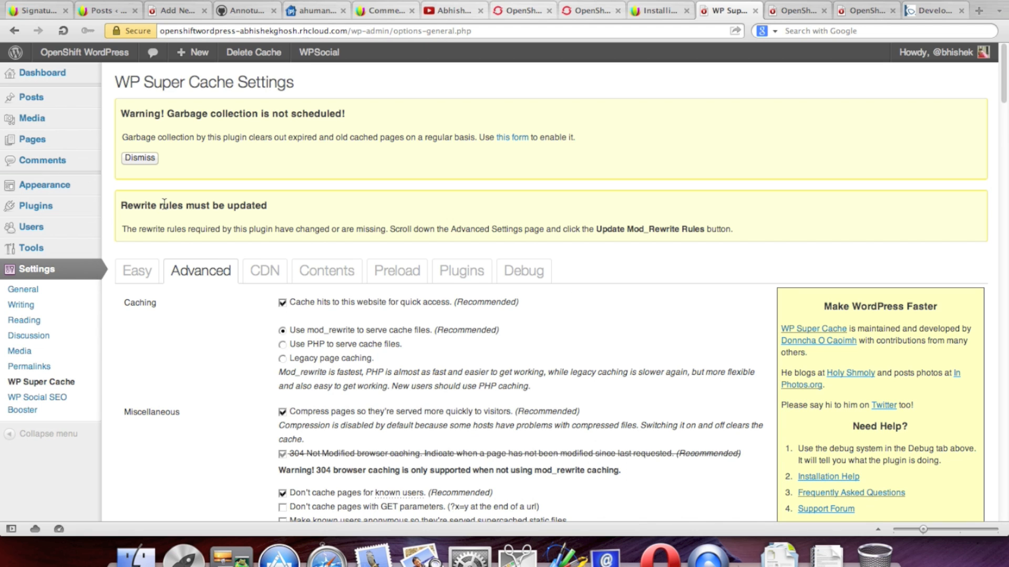
Step: Write WP Super Cache's mod_rewrite rules to .htaccess with Update Mod_Rewrite Rules
{"action": "scroll", "coordinate": [164, 206], "scroll_direction": "down", "scroll_amount": 15}
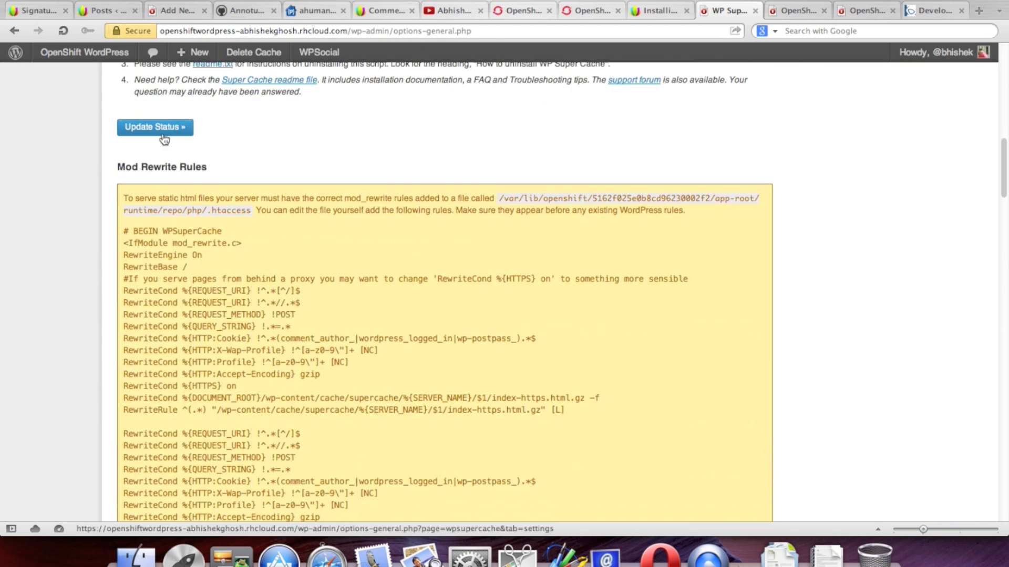
{"action": "scroll", "coordinate": [173, 158], "scroll_direction": "down", "scroll_amount": 8}
{"action": "scroll", "coordinate": [195, 177], "scroll_direction": "down", "scroll_amount": 10}
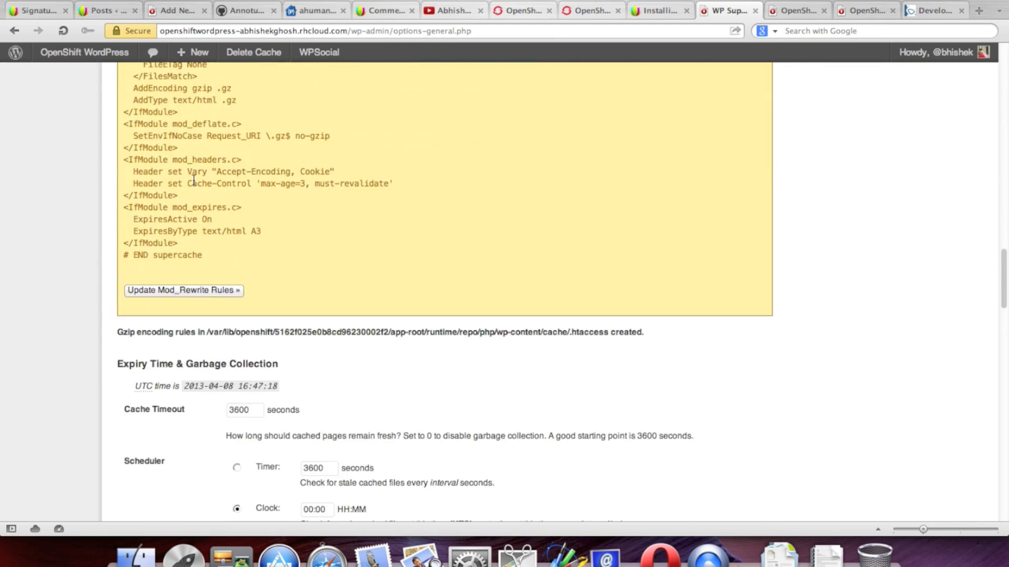
{"action": "left_click", "coordinate": [168, 293]}
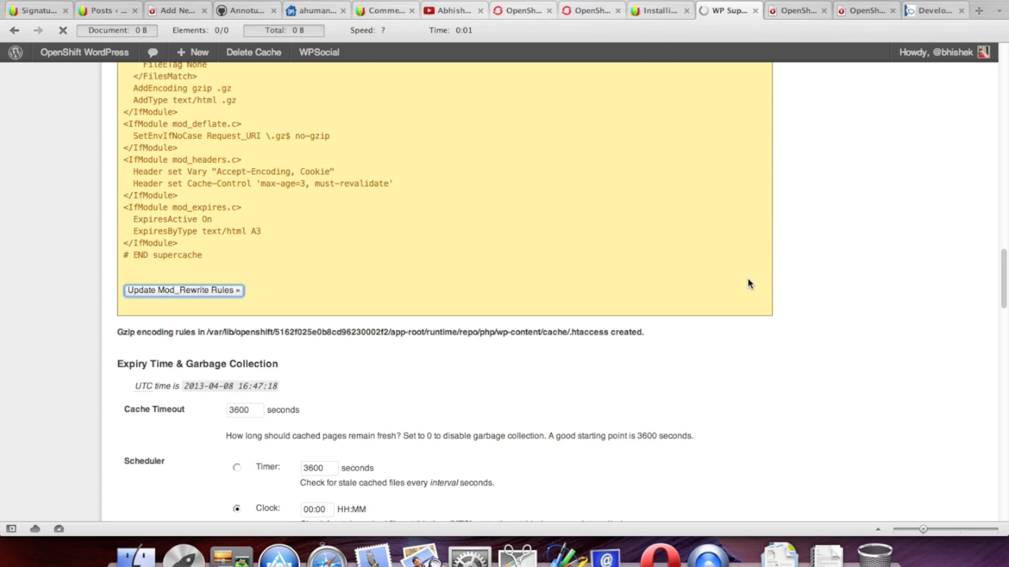
{"action": "scroll", "coordinate": [784, 272], "scroll_direction": "down", "scroll_amount": 15}
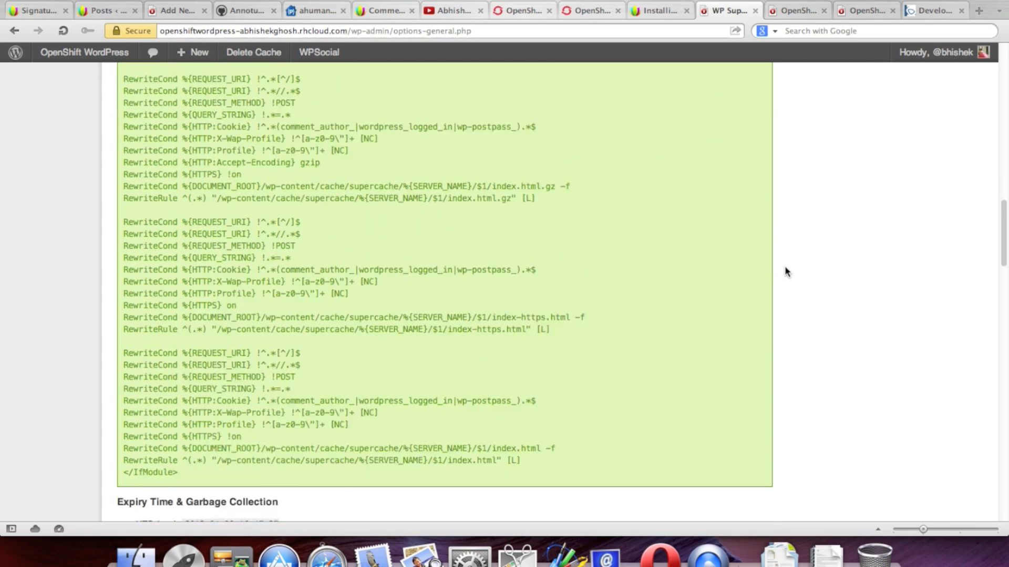
{"action": "scroll", "coordinate": [784, 267], "scroll_direction": "down", "scroll_amount": 8}
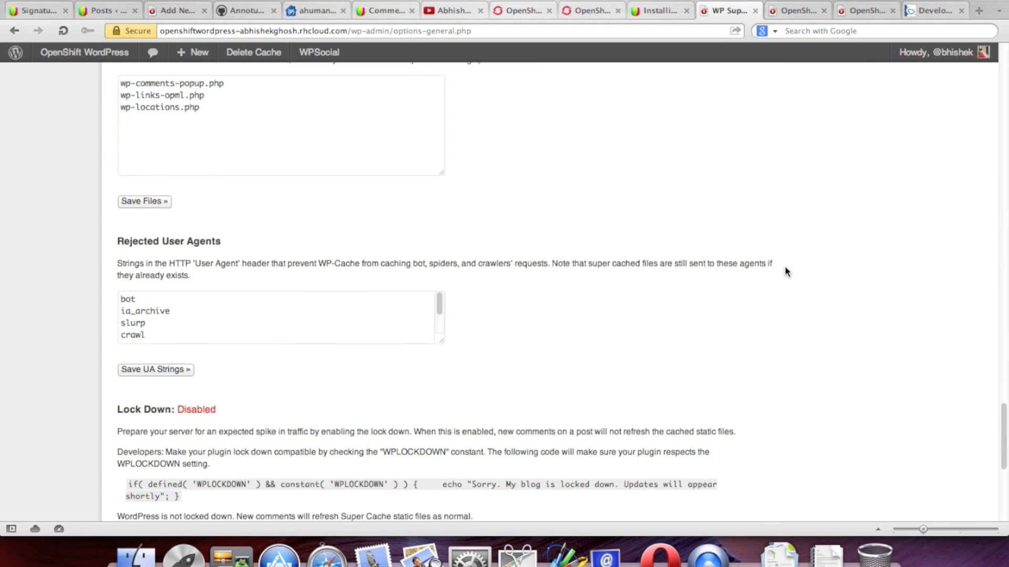
{"action": "scroll", "coordinate": [788, 271], "scroll_direction": "up", "scroll_amount": 20}
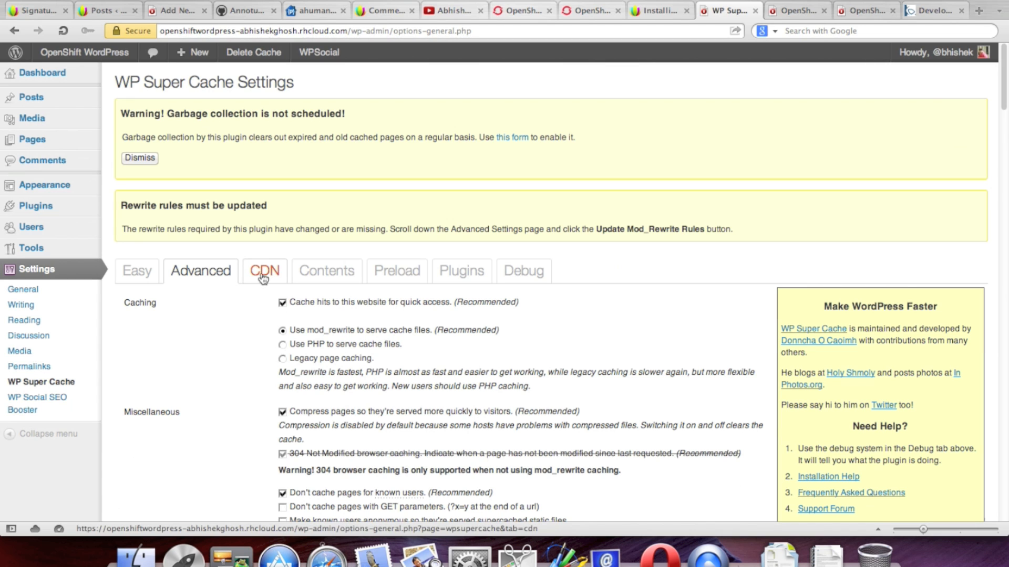
Step: Check the WP Super Cache cache contents summary
{"action": "left_click", "coordinate": [331, 271]}
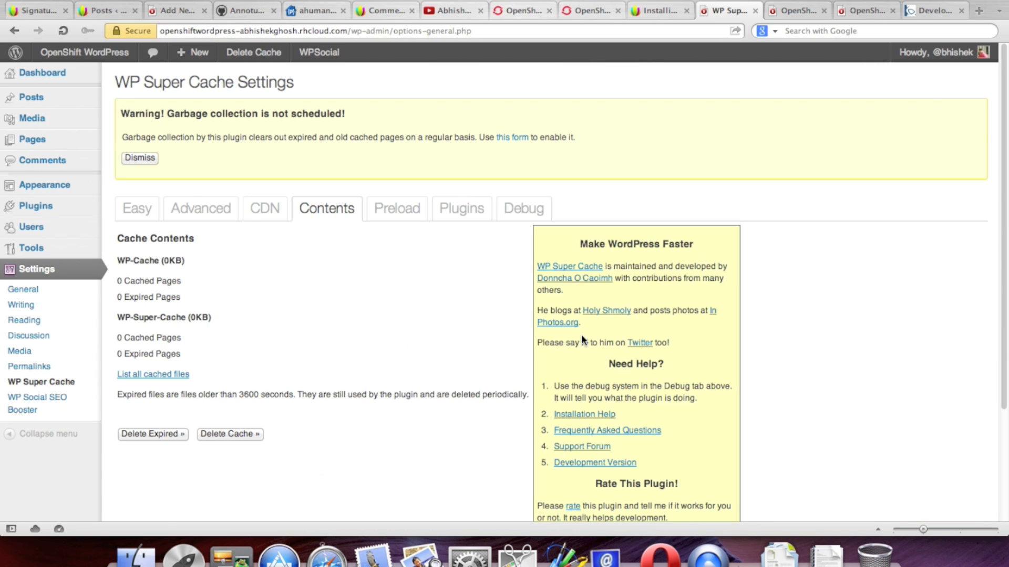
{"action": "scroll", "coordinate": [932, 237], "scroll_direction": "down", "scroll_amount": 5}
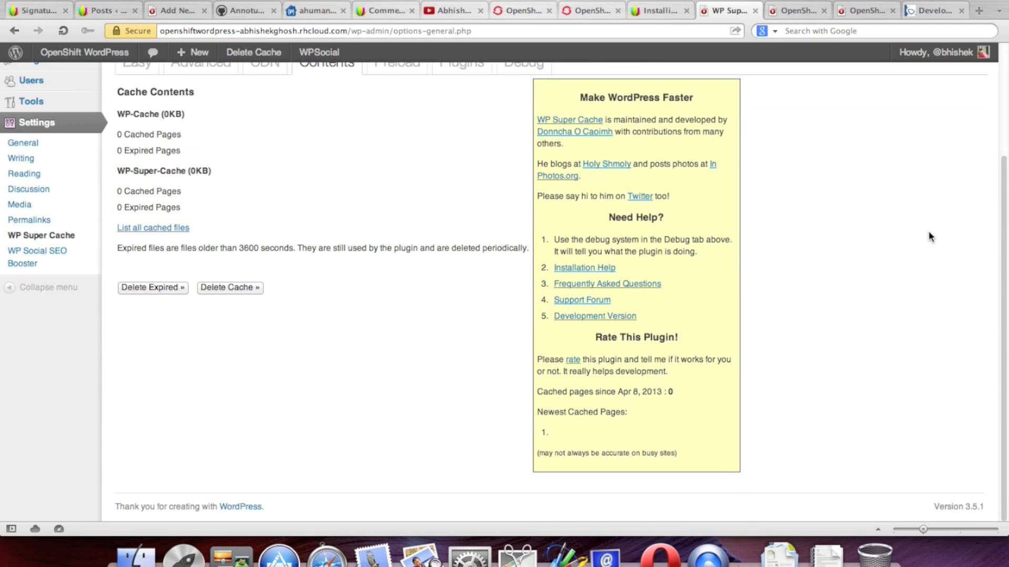
{"action": "scroll", "coordinate": [929, 235], "scroll_direction": "up", "scroll_amount": 1}
Step: Set the Preload refresh interval to 300 minutes and save the settings
{"action": "left_click", "coordinate": [403, 94]}
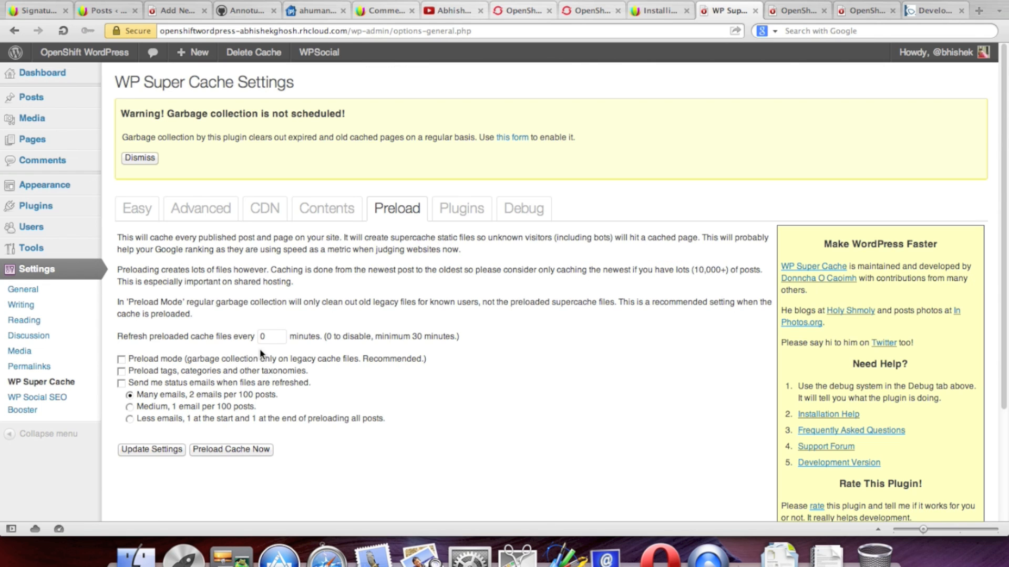
{"action": "type", "text": "300"}
{"action": "key", "text": "BackSpace"}
{"action": "scroll", "coordinate": [198, 378], "scroll_direction": "down", "scroll_amount": 2}
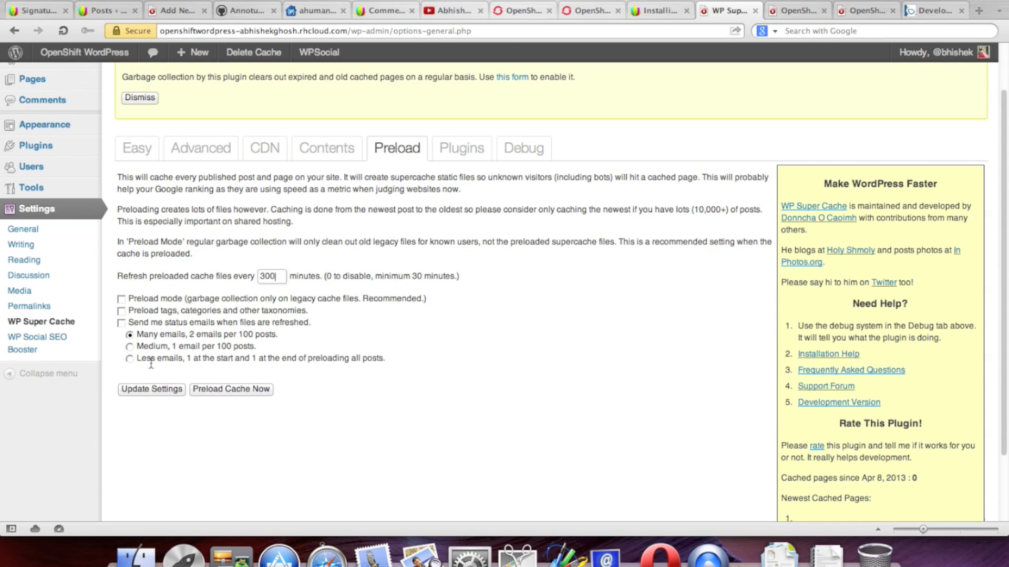
{"action": "left_click", "coordinate": [159, 390]}
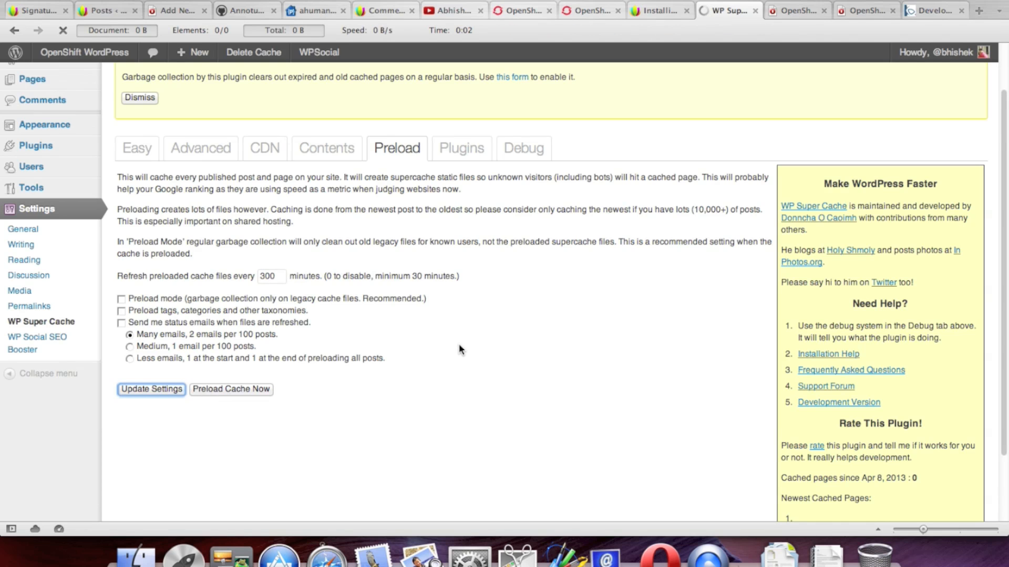
{"action": "scroll", "coordinate": [468, 346], "scroll_direction": "down", "scroll_amount": 3}
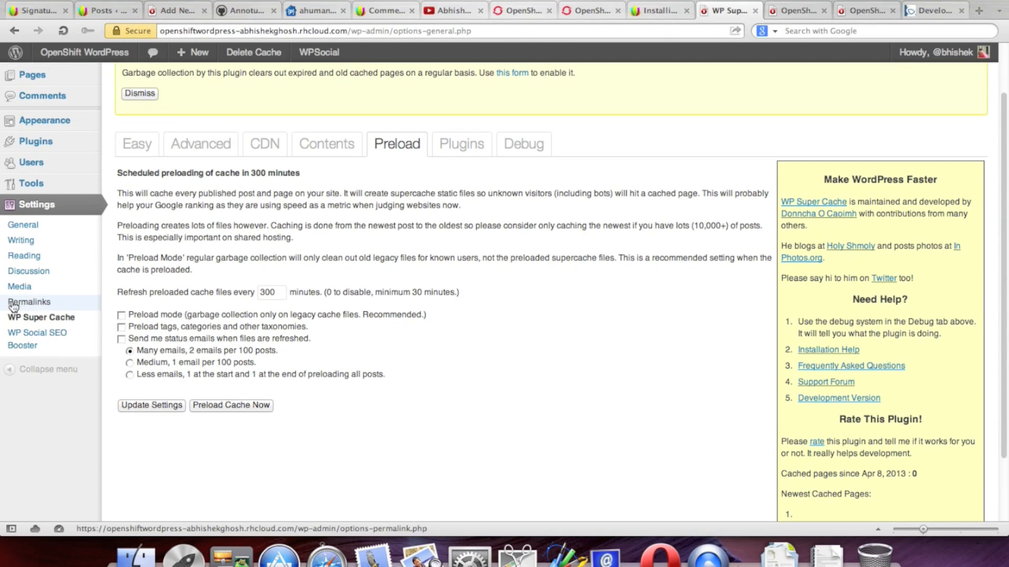
{"action": "scroll", "coordinate": [78, 293], "scroll_direction": "up", "scroll_amount": 3}
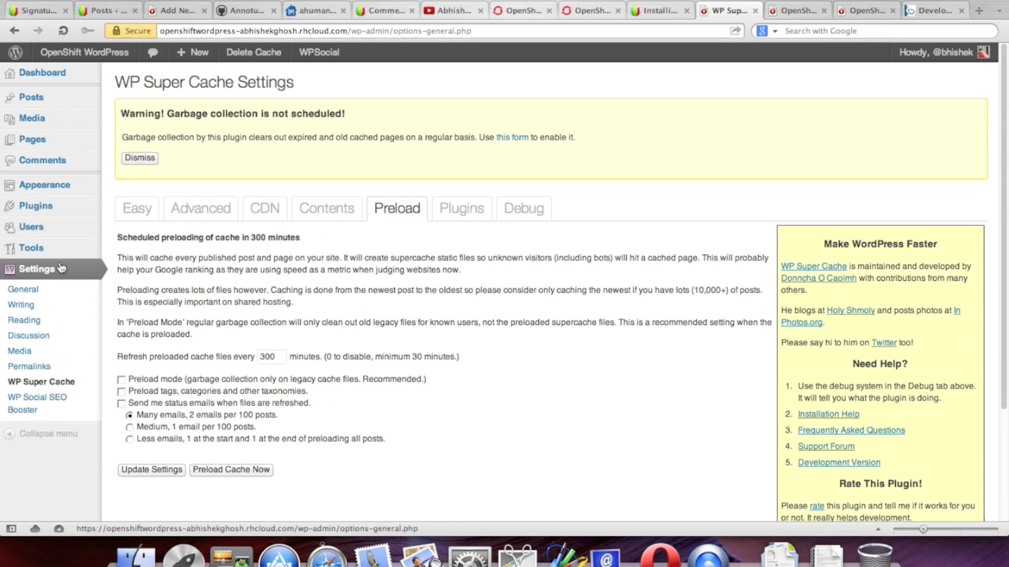
Step: Search for 'wp', install and activate WP Minify 1.2.0, then go to its settings page
{"action": "mouse_move", "coordinate": [36, 206]}
{"action": "left_click", "coordinate": [138, 221]}
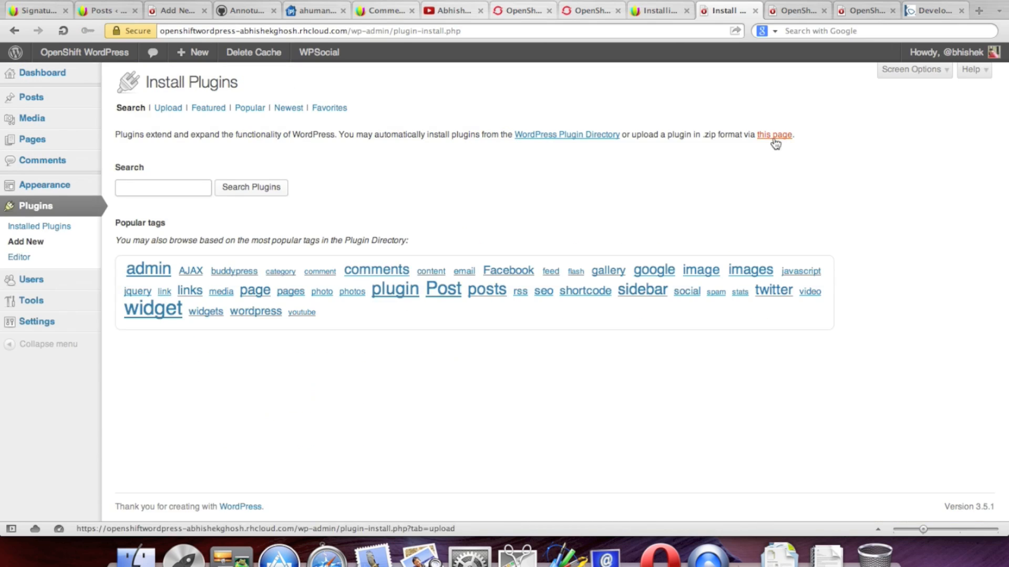
{"action": "type", "text": "wp minify"}
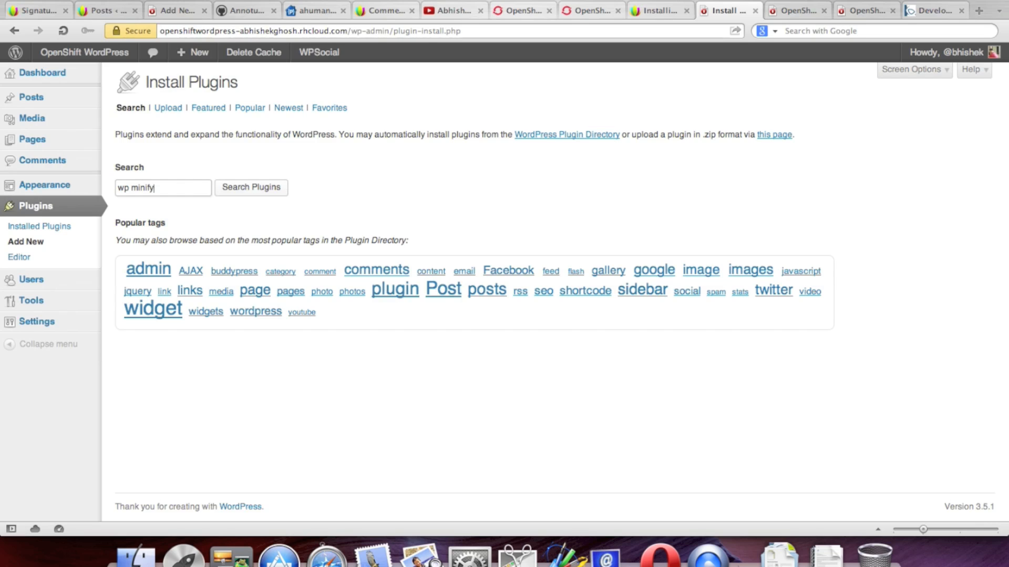
{"action": "left_click", "coordinate": [237, 191]}
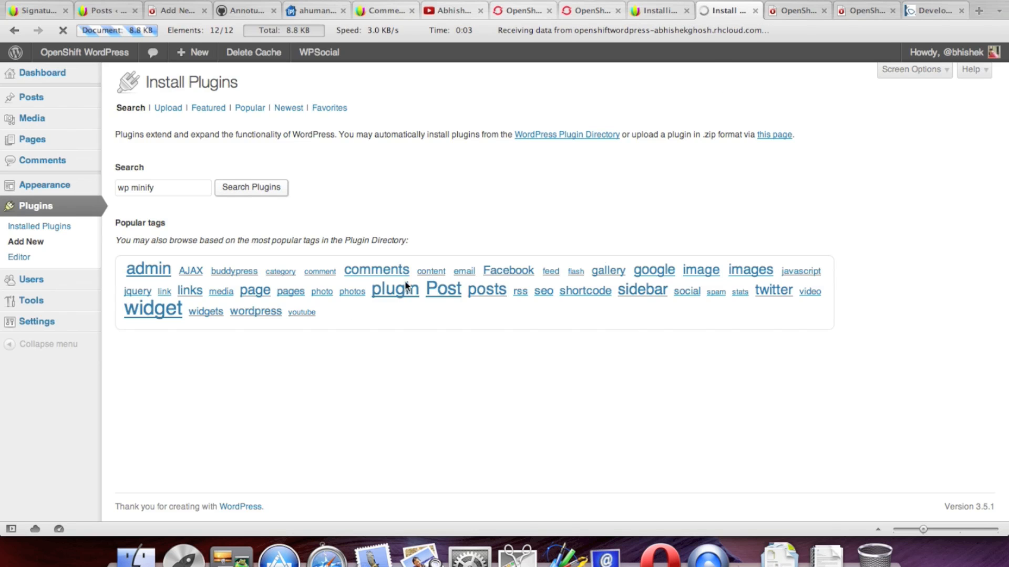
{"action": "left_click", "coordinate": [176, 199]}
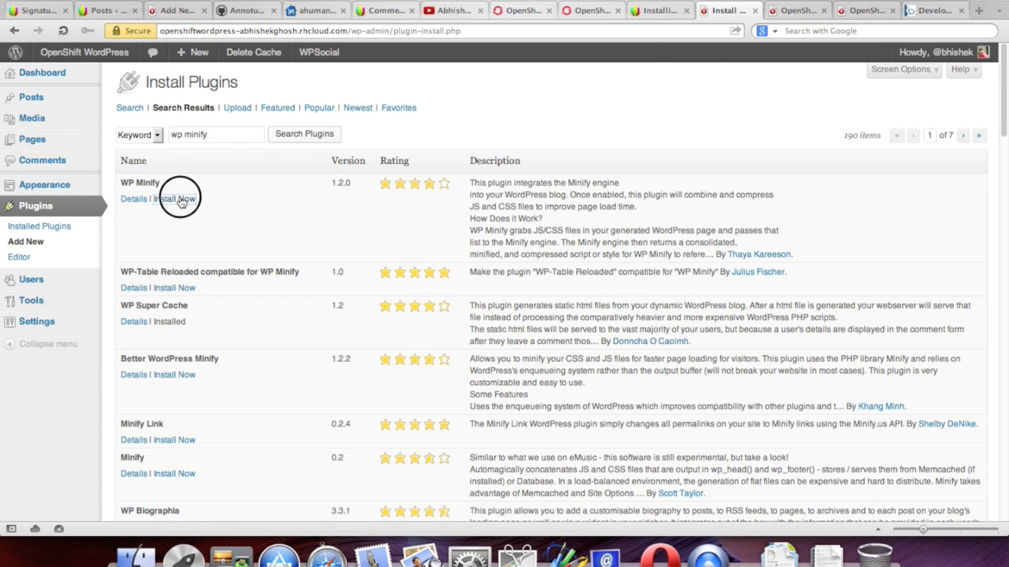
{"action": "left_click", "coordinate": [639, 108]}
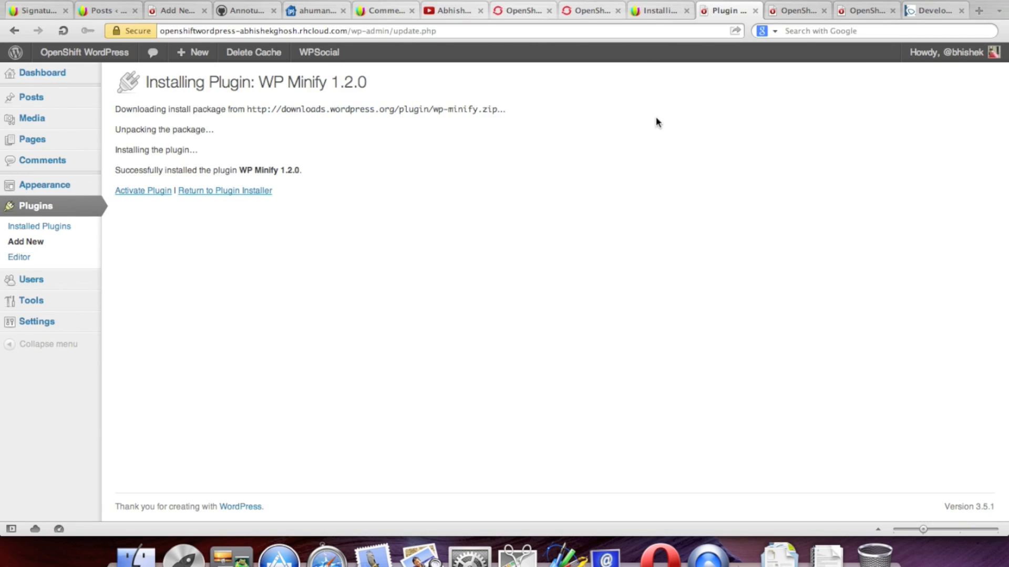
{"action": "left_click", "coordinate": [143, 190]}
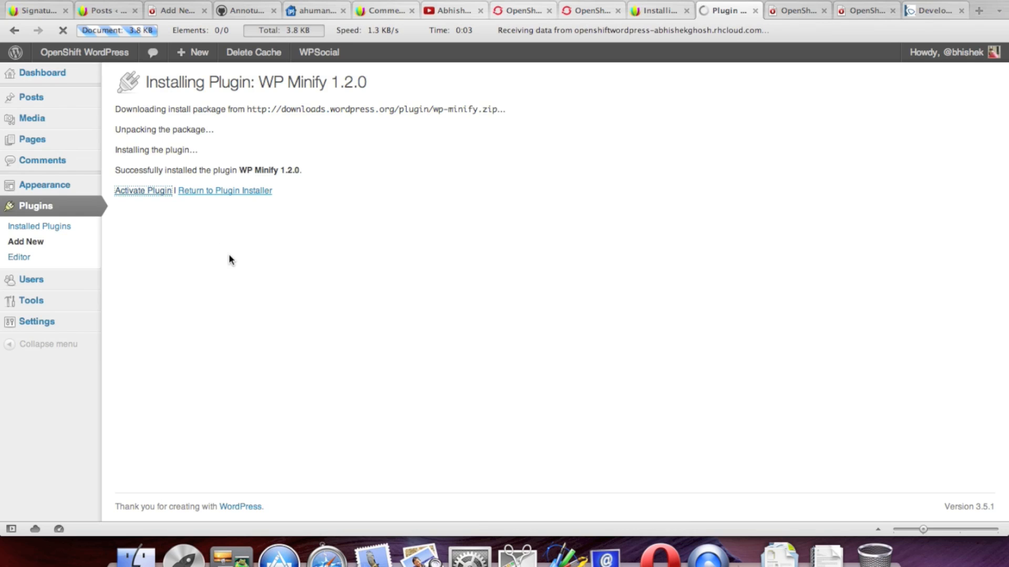
{"action": "scroll", "coordinate": [303, 235], "scroll_direction": "down", "scroll_amount": 1}
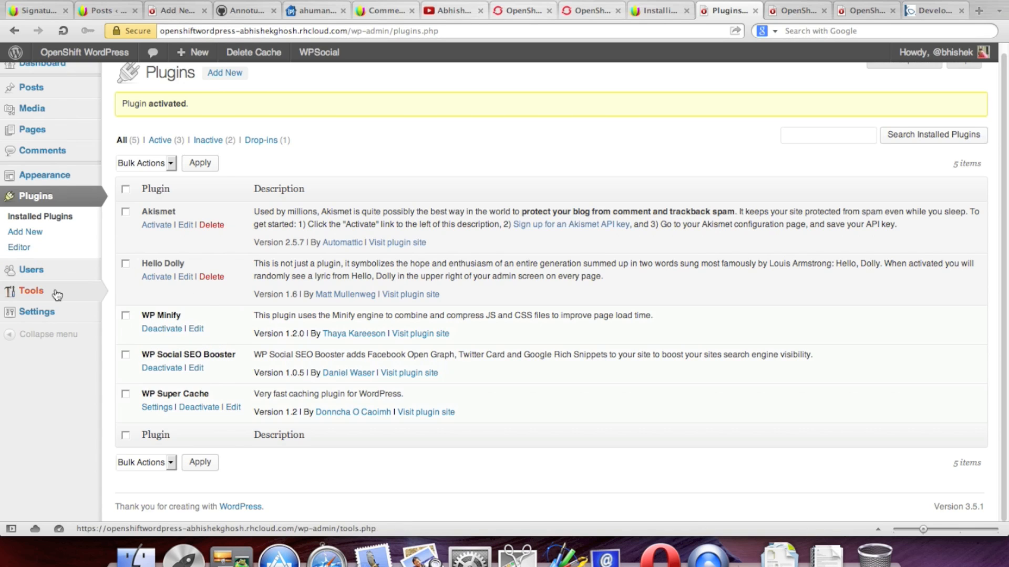
{"action": "mouse_move", "coordinate": [63, 313]}
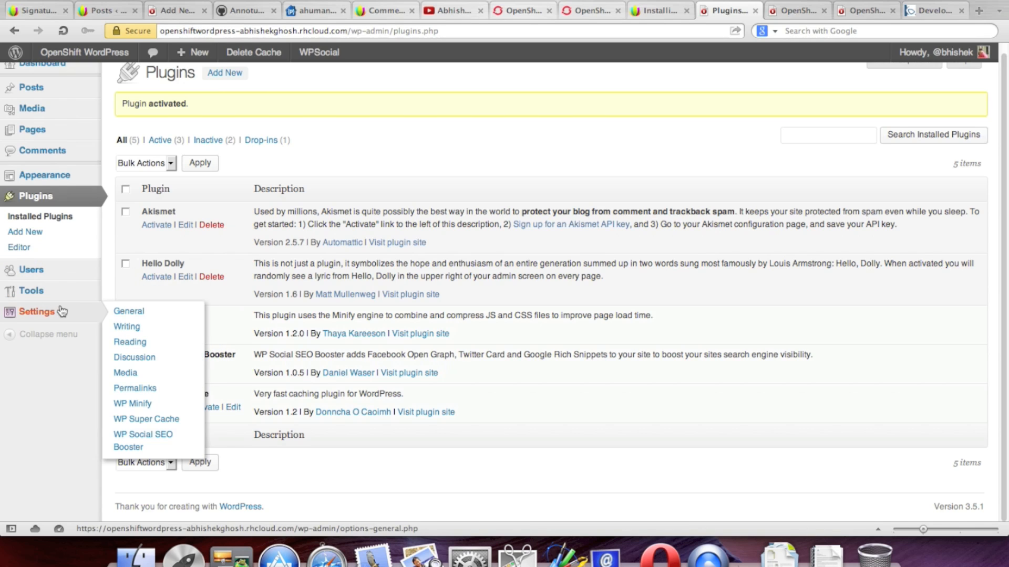
{"action": "left_click", "coordinate": [157, 419]}
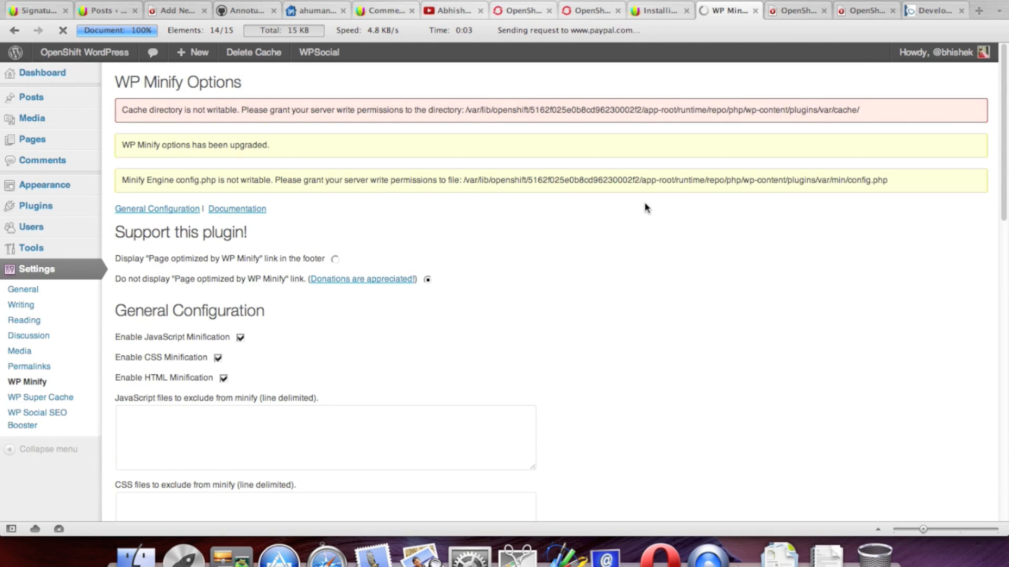
Step: Review the unwritable cache directory notice and reveal the advanced minification options
{"action": "left_click_drag", "start_coordinate": [238, 109], "coordinate": [878, 112]}
{"action": "left_click", "coordinate": [883, 111]}
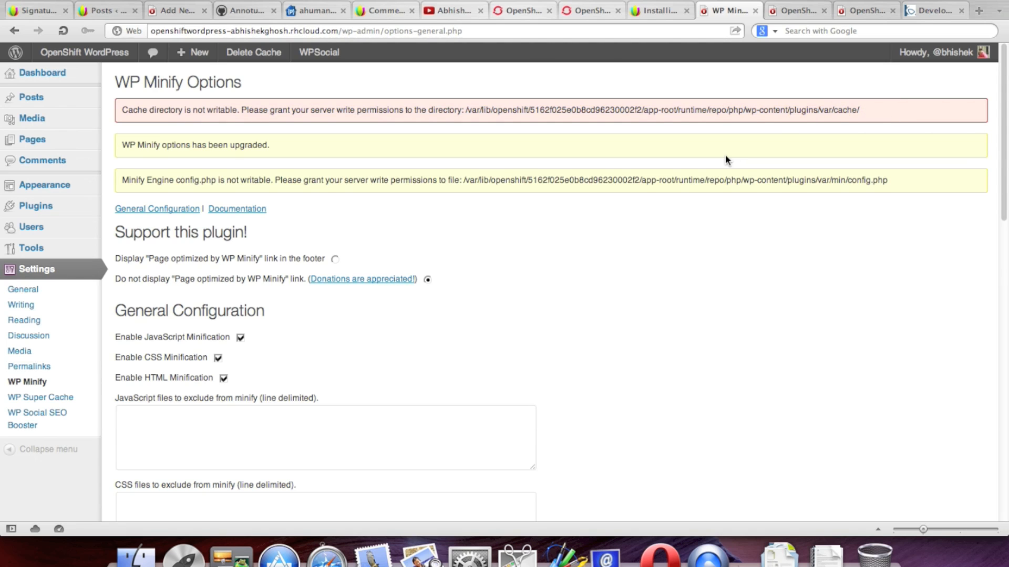
{"action": "scroll", "coordinate": [726, 157], "scroll_direction": "down", "scroll_amount": 2}
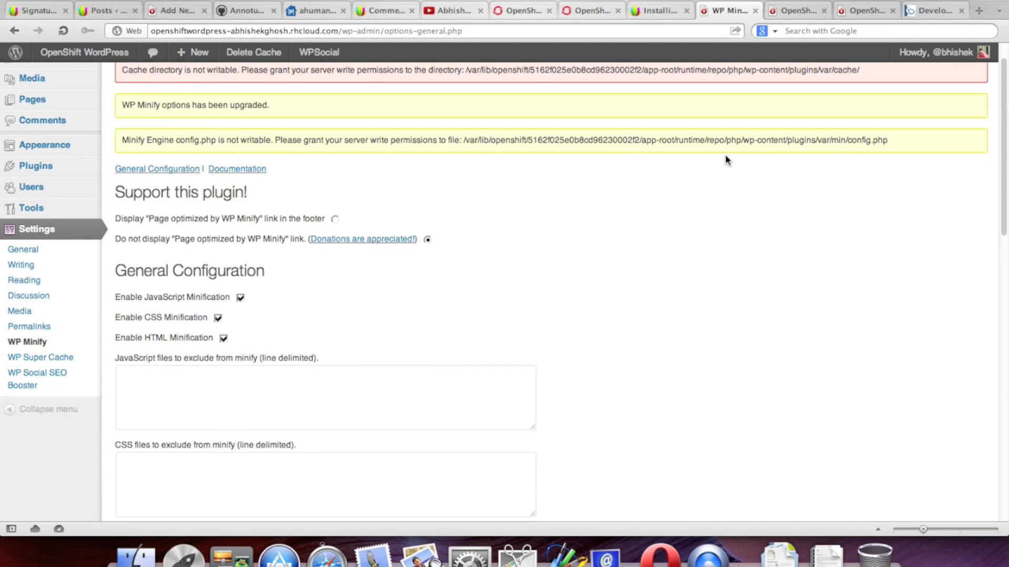
{"action": "scroll", "coordinate": [673, 239], "scroll_direction": "down", "scroll_amount": 10}
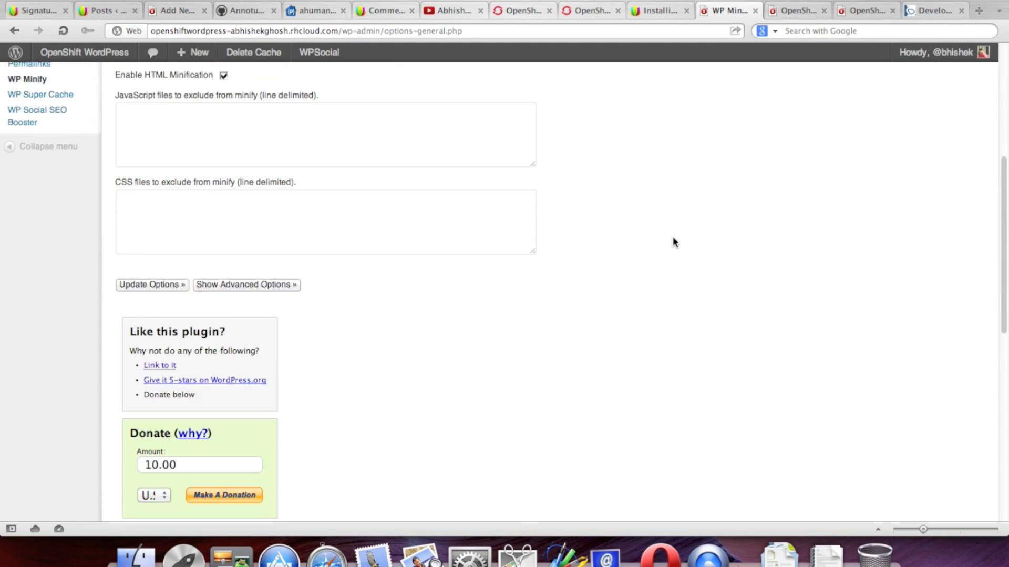
{"action": "scroll", "coordinate": [673, 242], "scroll_direction": "up", "scroll_amount": 6}
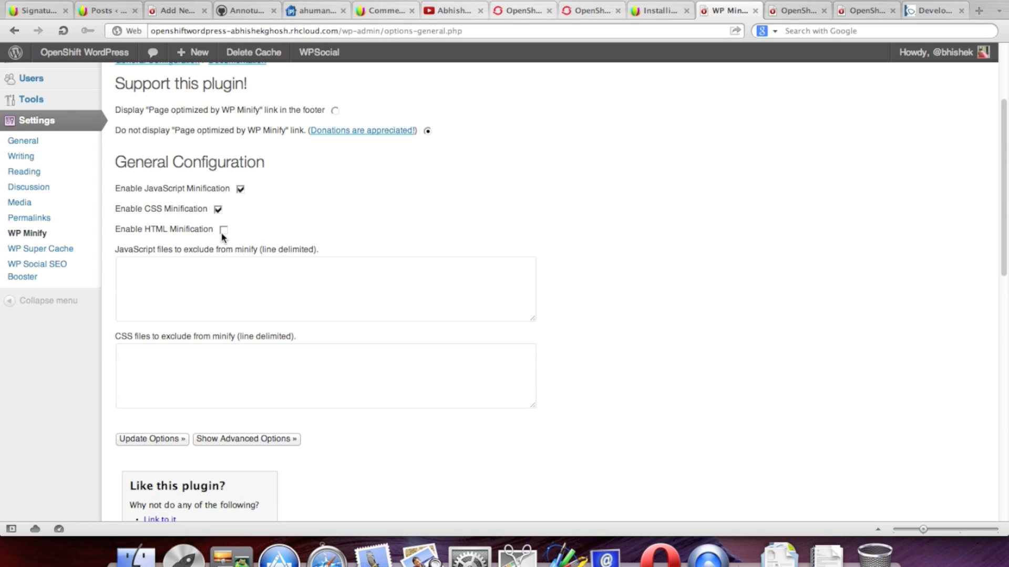
{"action": "scroll", "coordinate": [692, 282], "scroll_direction": "down", "scroll_amount": 10}
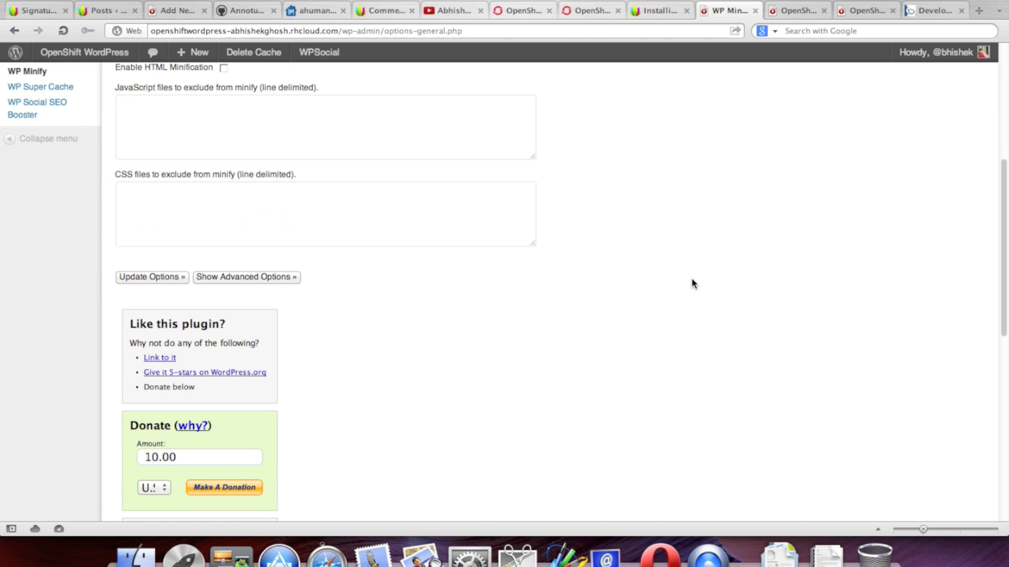
{"action": "scroll", "coordinate": [693, 284], "scroll_direction": "down", "scroll_amount": 6}
{"action": "scroll", "coordinate": [693, 284], "scroll_direction": "up", "scroll_amount": 20}
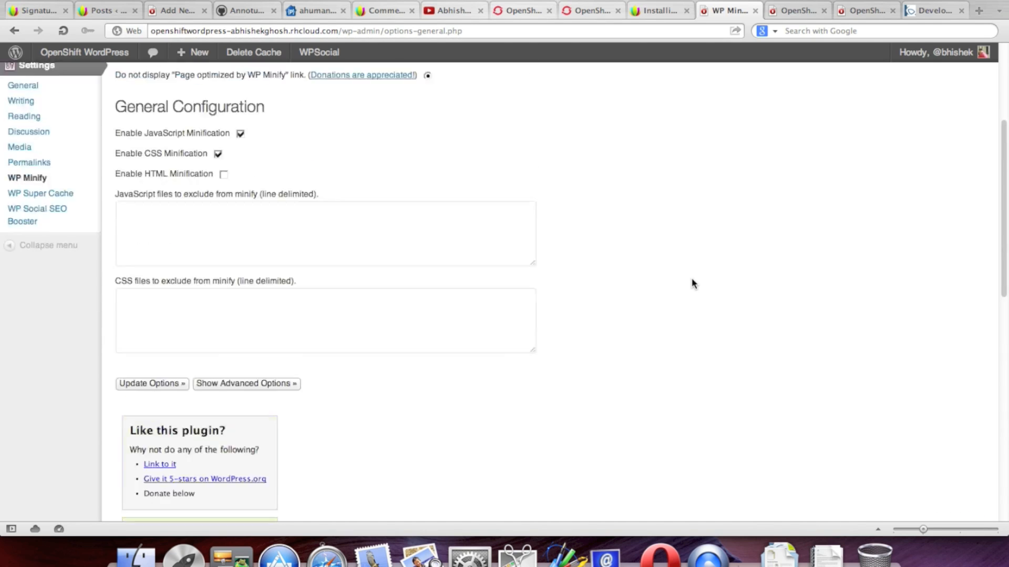
{"action": "scroll", "coordinate": [693, 284], "scroll_direction": "down", "scroll_amount": 5}
{"action": "scroll", "coordinate": [692, 284], "scroll_direction": "down", "scroll_amount": 1}
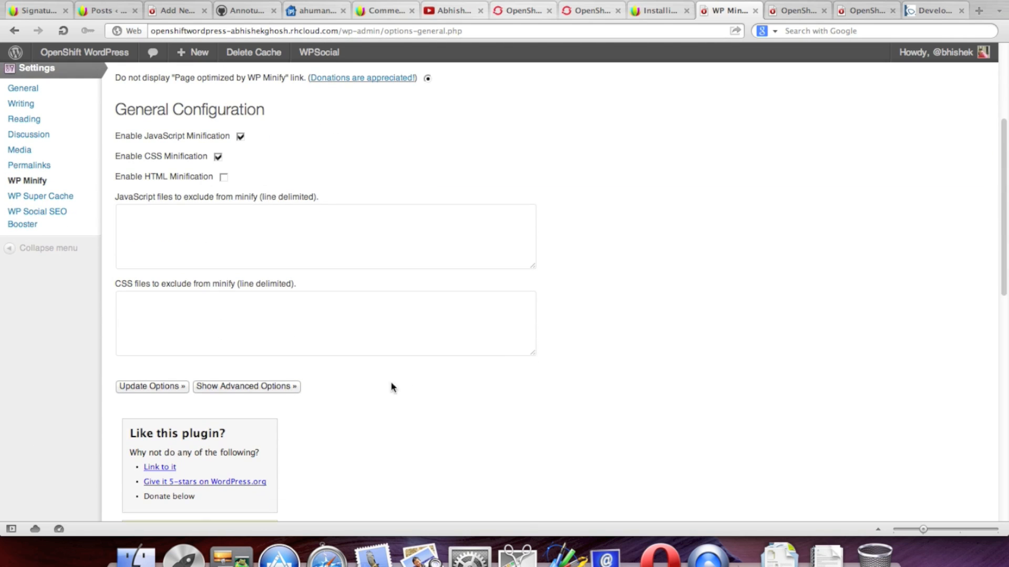
{"action": "left_click", "coordinate": [292, 387]}
{"action": "scroll", "coordinate": [709, 383], "scroll_direction": "down", "scroll_amount": 8}
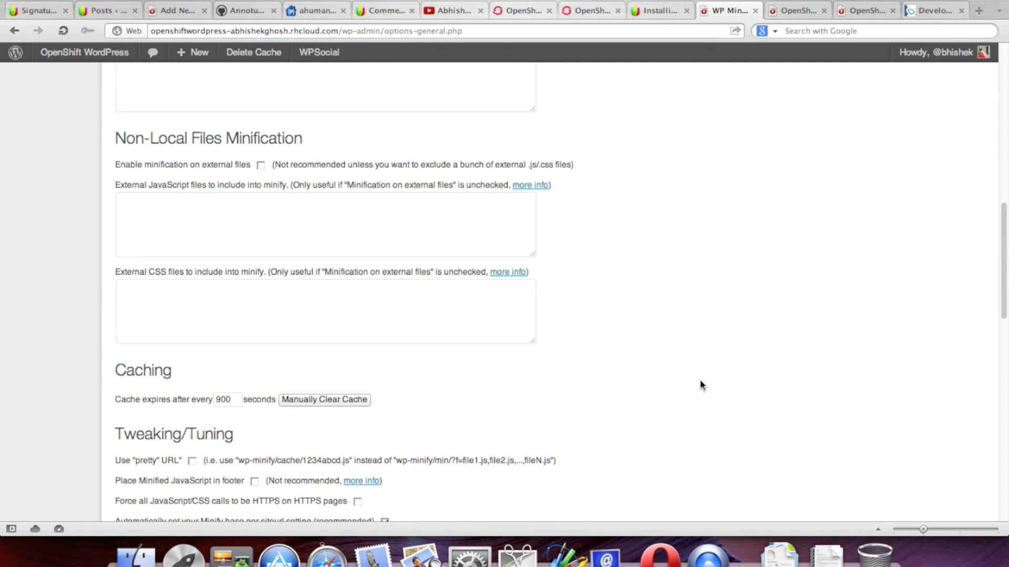
{"action": "scroll", "coordinate": [701, 382], "scroll_direction": "up", "scroll_amount": 12}
{"action": "scroll", "coordinate": [701, 340], "scroll_direction": "down", "scroll_amount": 2}
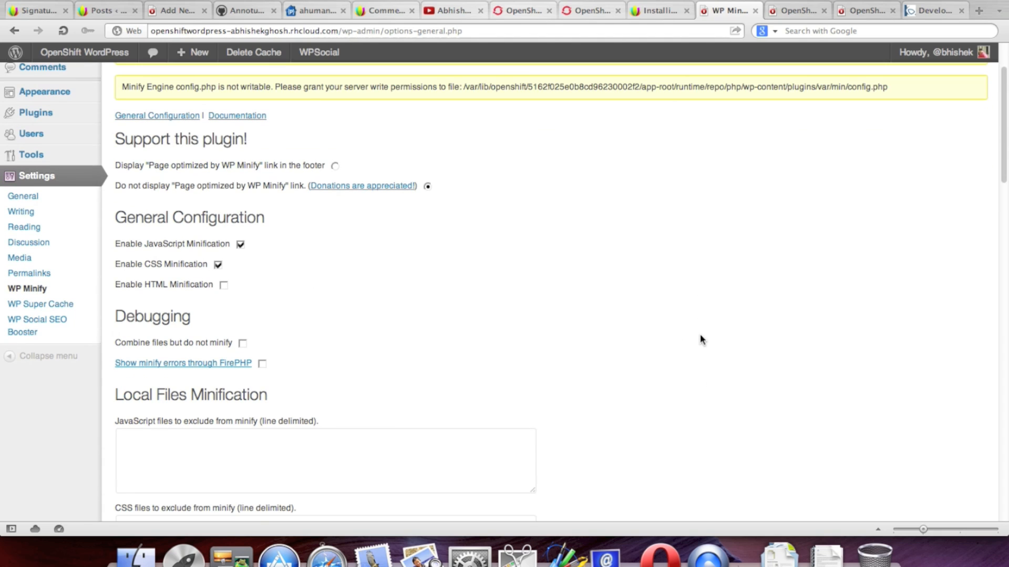
{"action": "scroll", "coordinate": [604, 299], "scroll_direction": "up", "scroll_amount": 2}
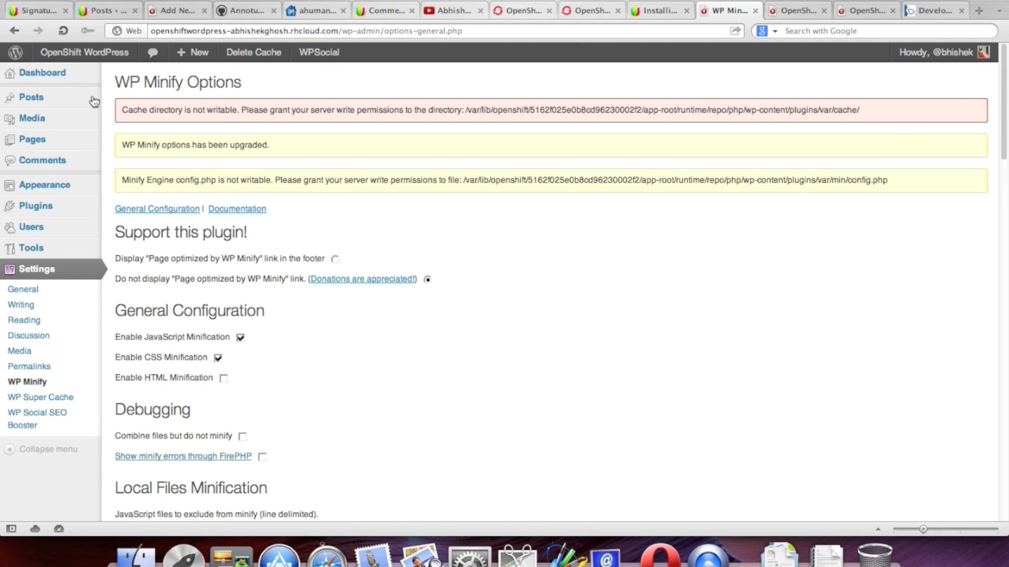
Step: Check the live site in a new tab, then close that tab
{"action": "mouse_move", "coordinate": [74, 59]}
{"action": "right_click", "coordinate": [77, 76]}
{"action": "left_click", "coordinate": [128, 105]}
{"action": "left_click", "coordinate": [934, 11]}
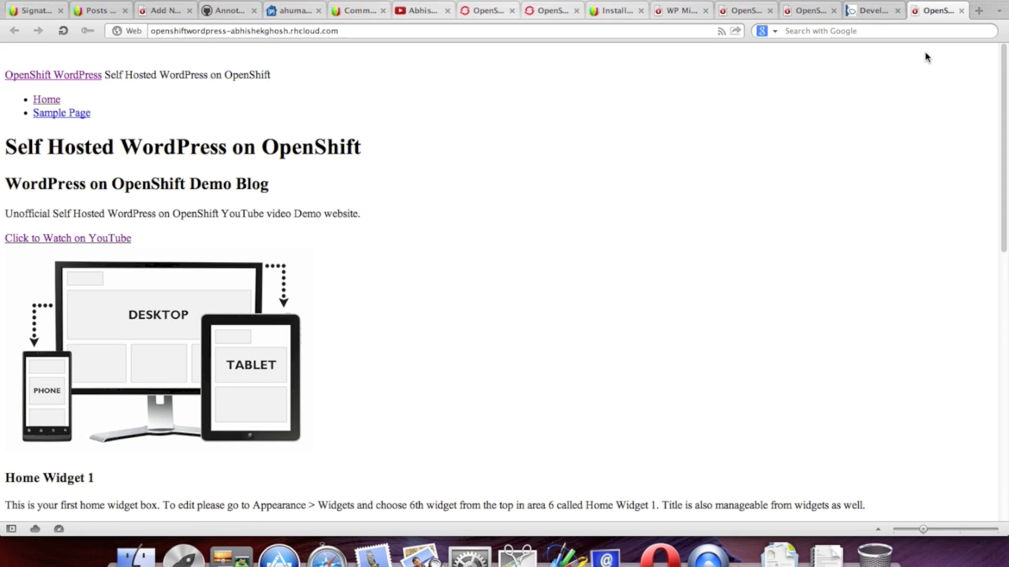
{"action": "left_click", "coordinate": [961, 10]}
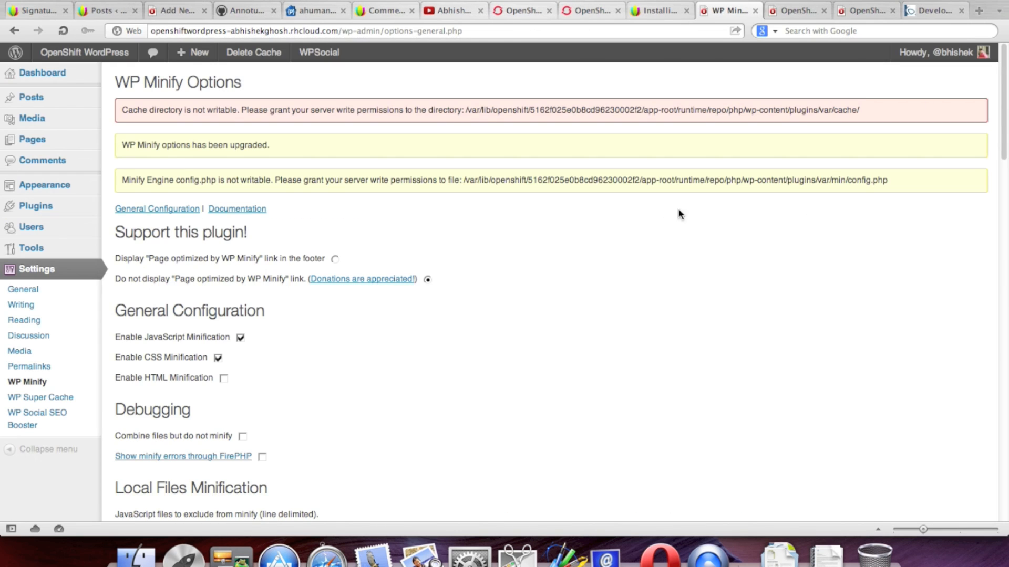
Step: Turn off minification of external files and update the WP Minify options
{"action": "scroll", "coordinate": [327, 409], "scroll_direction": "down", "scroll_amount": 10}
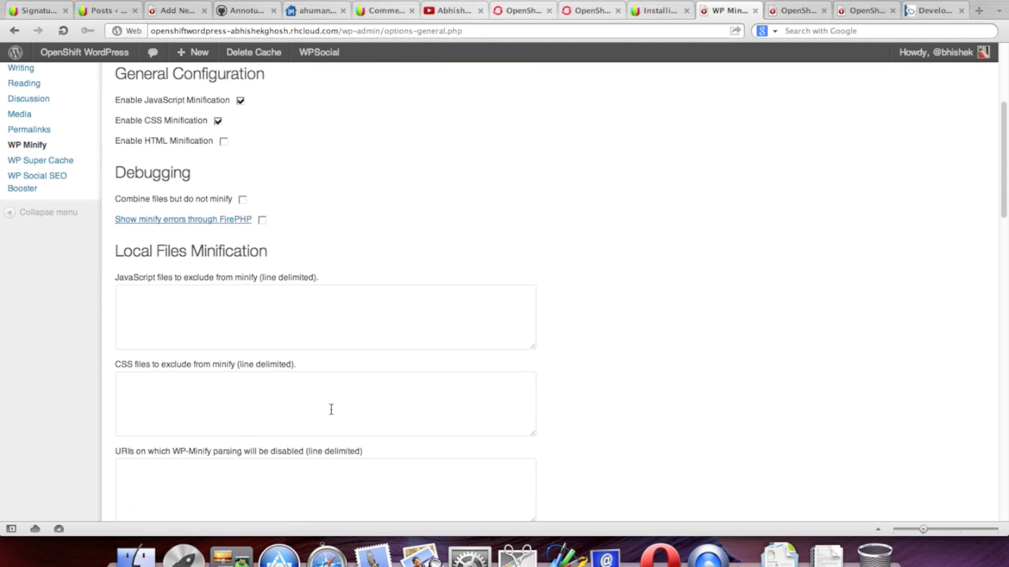
{"action": "scroll", "coordinate": [332, 409], "scroll_direction": "down", "scroll_amount": 4}
{"action": "scroll", "coordinate": [331, 412], "scroll_direction": "up", "scroll_amount": 2}
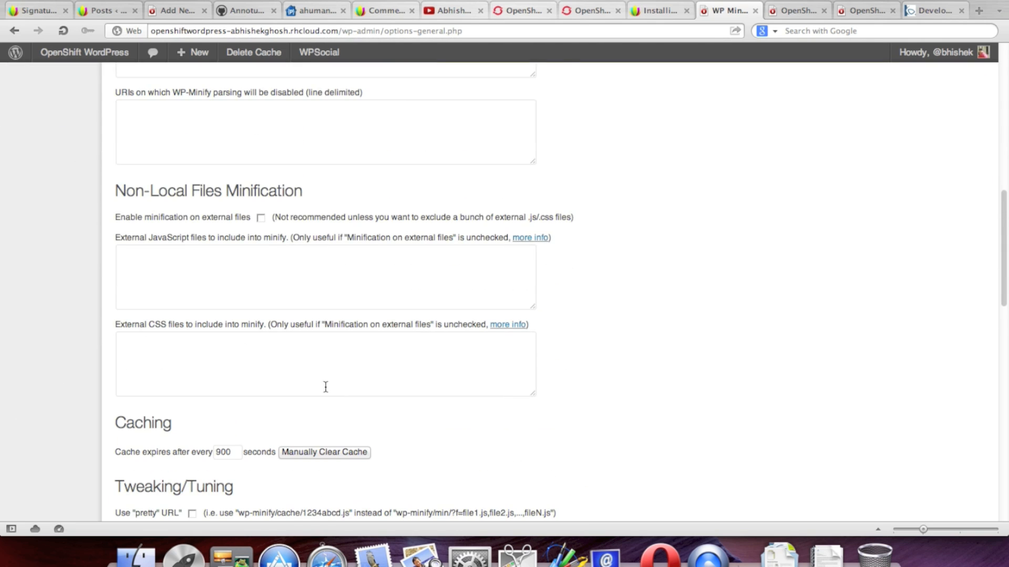
{"action": "left_click", "coordinate": [261, 218]}
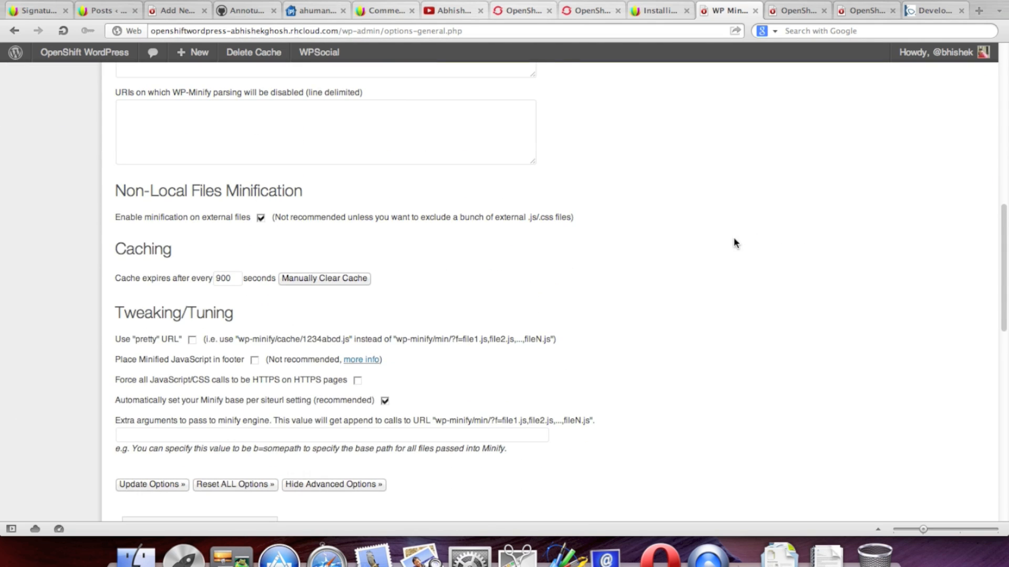
{"action": "scroll", "coordinate": [378, 353], "scroll_direction": "down", "scroll_amount": 1}
{"action": "scroll", "coordinate": [377, 353], "scroll_direction": "down", "scroll_amount": 3}
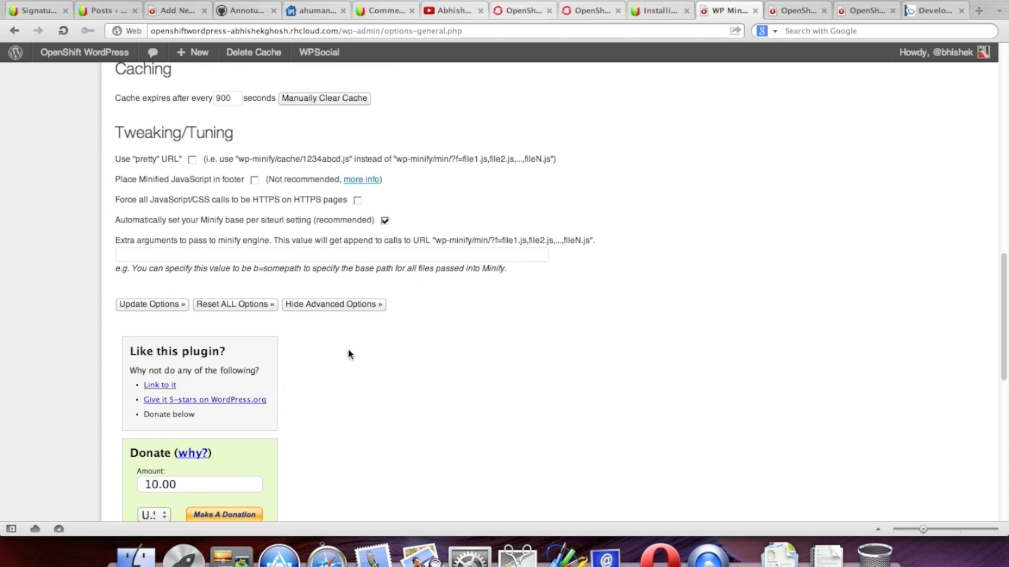
{"action": "left_click", "coordinate": [180, 308]}
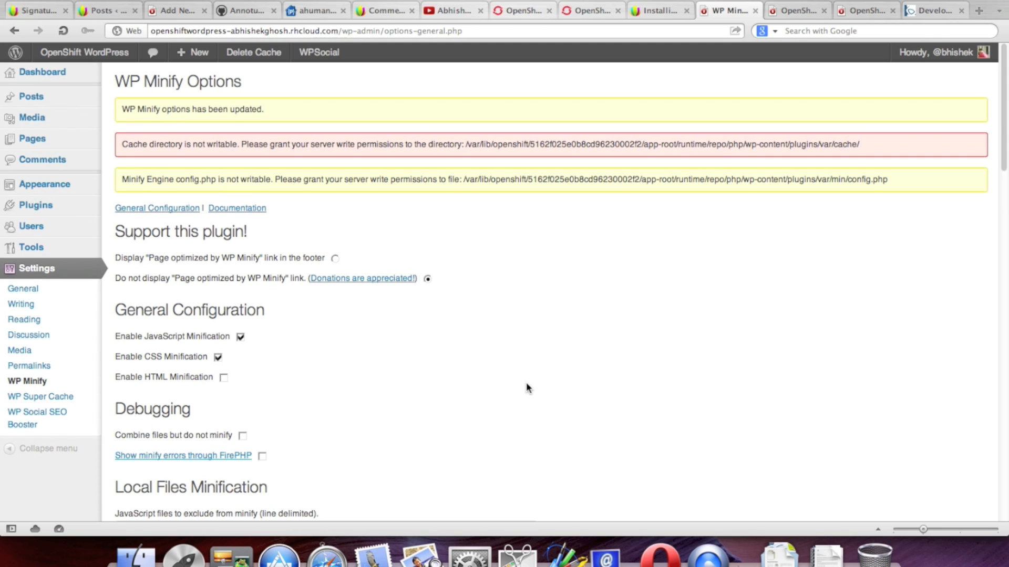
Step: Preview the live site again in a background tab, then close it
{"action": "scroll", "coordinate": [527, 387], "scroll_direction": "down", "scroll_amount": 1}
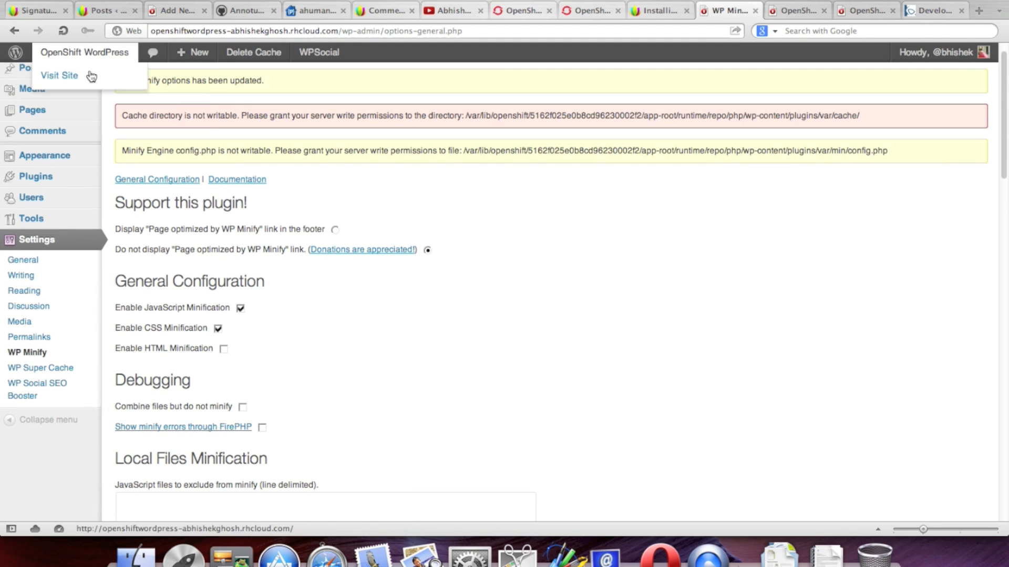
{"action": "right_click", "coordinate": [88, 77]}
{"action": "left_click", "coordinate": [153, 113]}
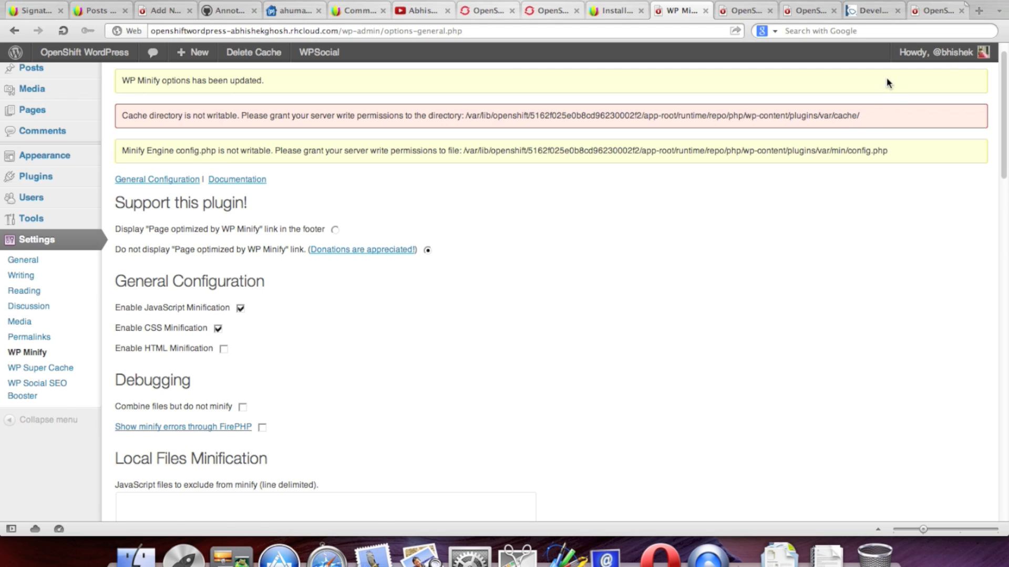
{"action": "left_click", "coordinate": [935, 10]}
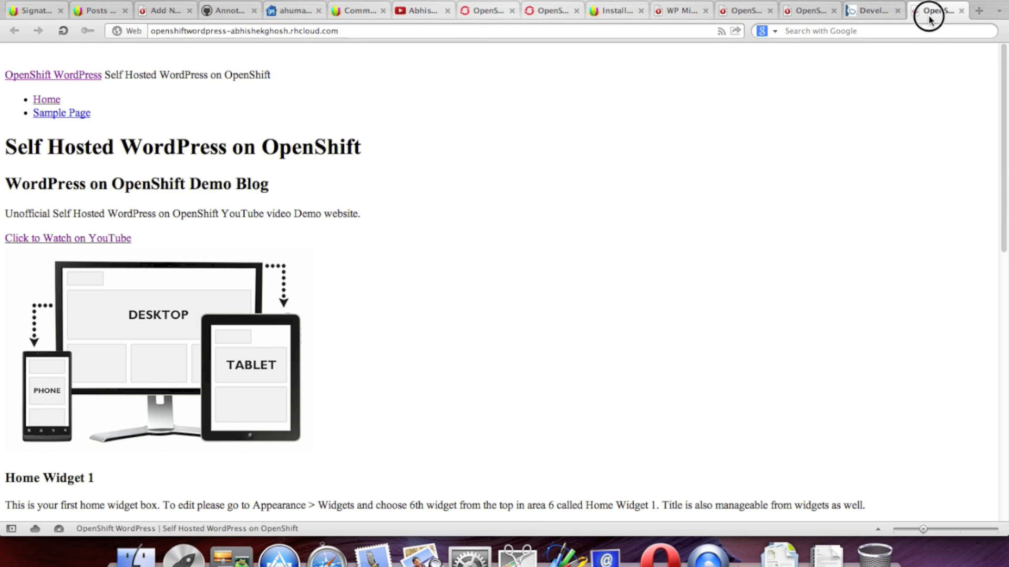
{"action": "left_click", "coordinate": [961, 10]}
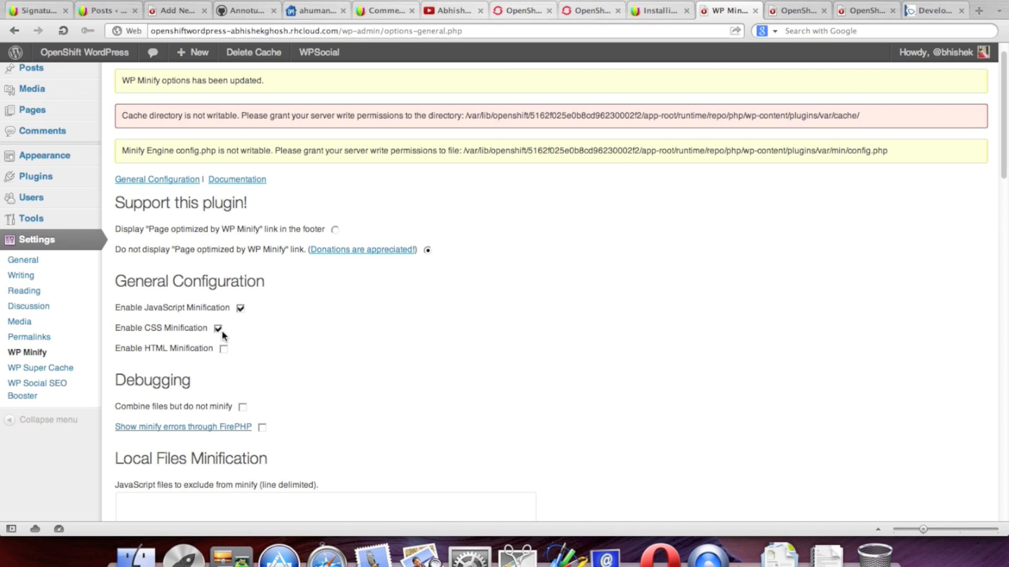
Step: Save the options with only JavaScript minification enabled and manually clear the WP Minify cache
{"action": "scroll", "coordinate": [484, 342], "scroll_direction": "down", "scroll_amount": 3}
{"action": "scroll", "coordinate": [484, 333], "scroll_direction": "down", "scroll_amount": 6}
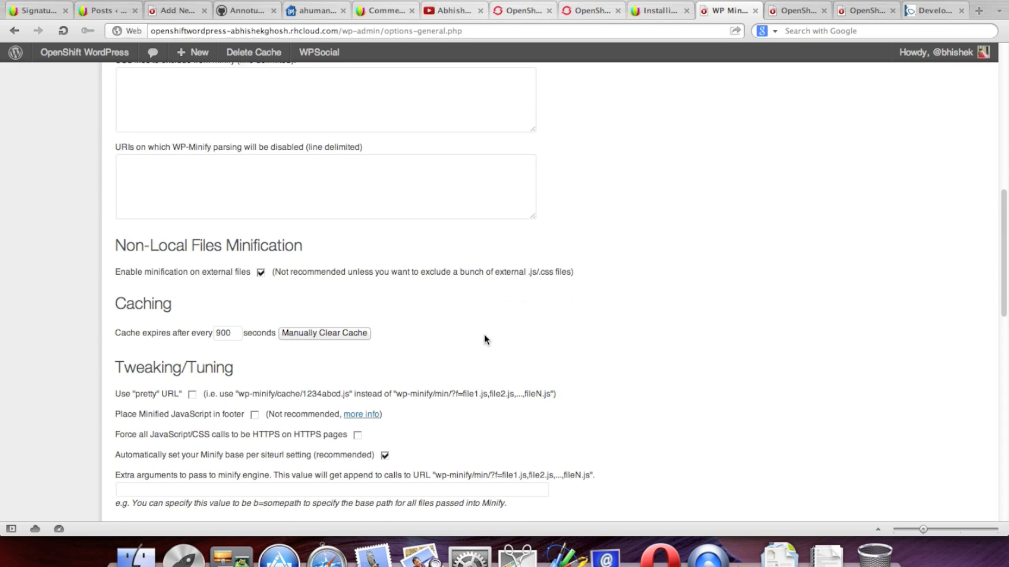
{"action": "scroll", "coordinate": [484, 339], "scroll_direction": "down", "scroll_amount": 1}
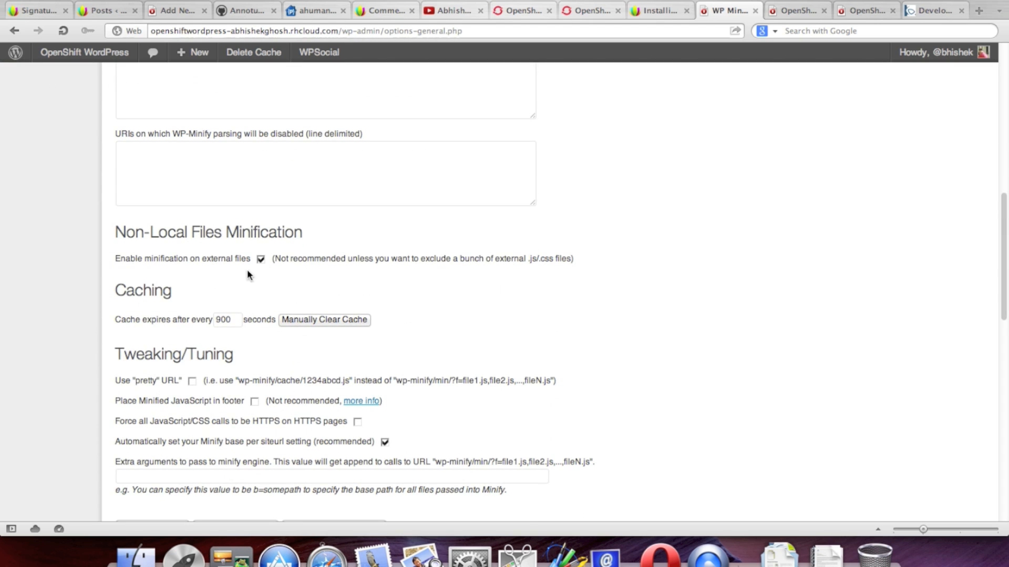
{"action": "scroll", "coordinate": [614, 338], "scroll_direction": "down", "scroll_amount": 15}
{"action": "scroll", "coordinate": [615, 339], "scroll_direction": "up", "scroll_amount": 5}
{"action": "scroll", "coordinate": [616, 342], "scroll_direction": "up", "scroll_amount": 4}
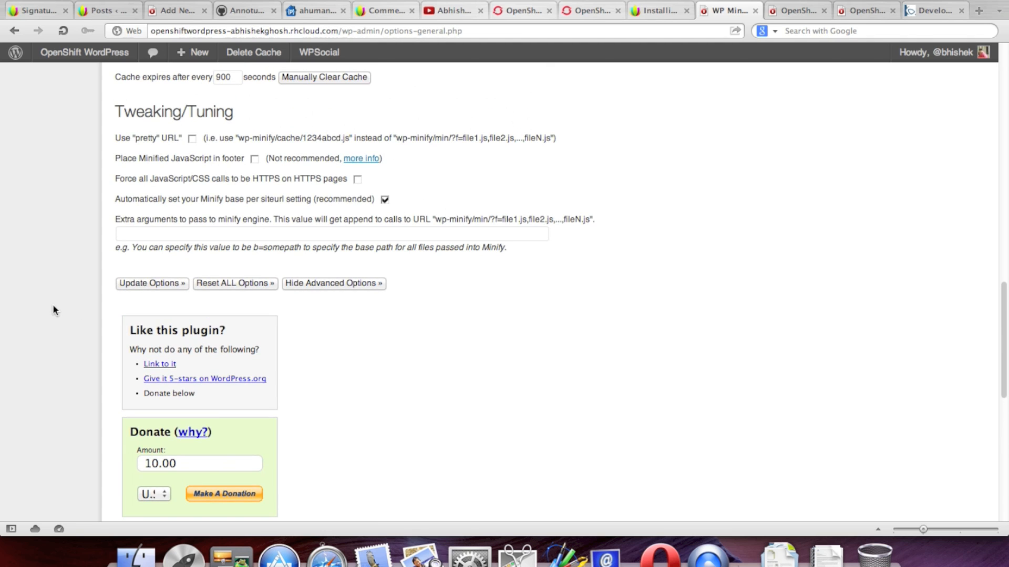
{"action": "left_click", "coordinate": [141, 286]}
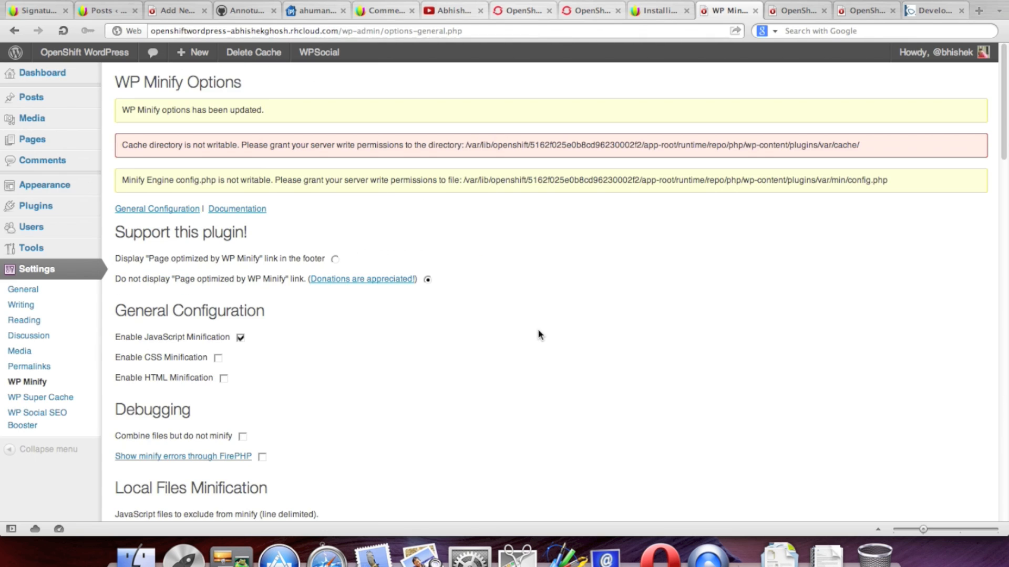
{"action": "scroll", "coordinate": [538, 333], "scroll_direction": "down", "scroll_amount": 7}
{"action": "scroll", "coordinate": [538, 334], "scroll_direction": "down", "scroll_amount": 6}
{"action": "left_click", "coordinate": [324, 407]}
Step: Open the live front page in a background tab and switch to it
{"action": "mouse_move", "coordinate": [84, 52]}
{"action": "right_click", "coordinate": [103, 78]}
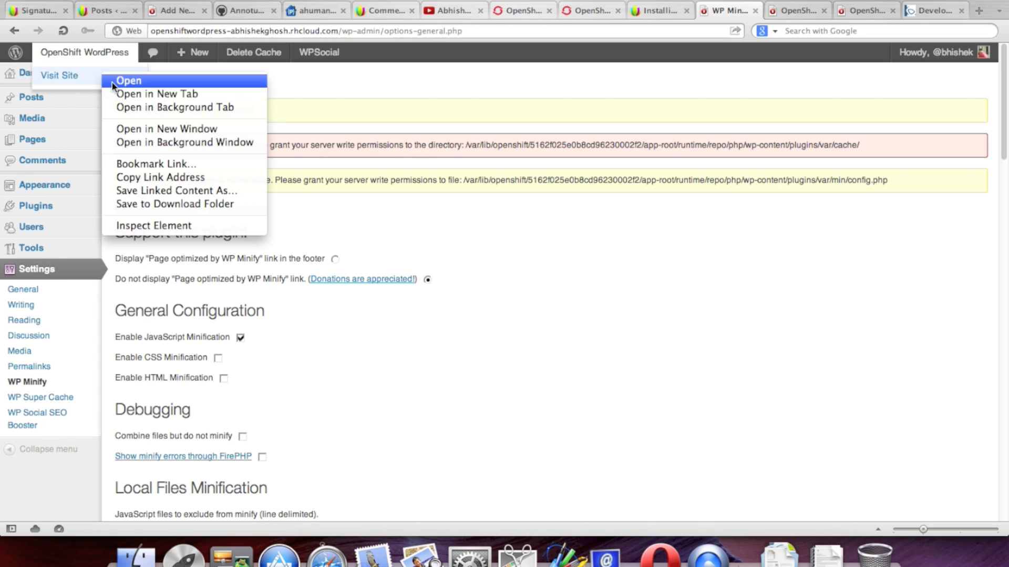
{"action": "left_click", "coordinate": [262, 107]}
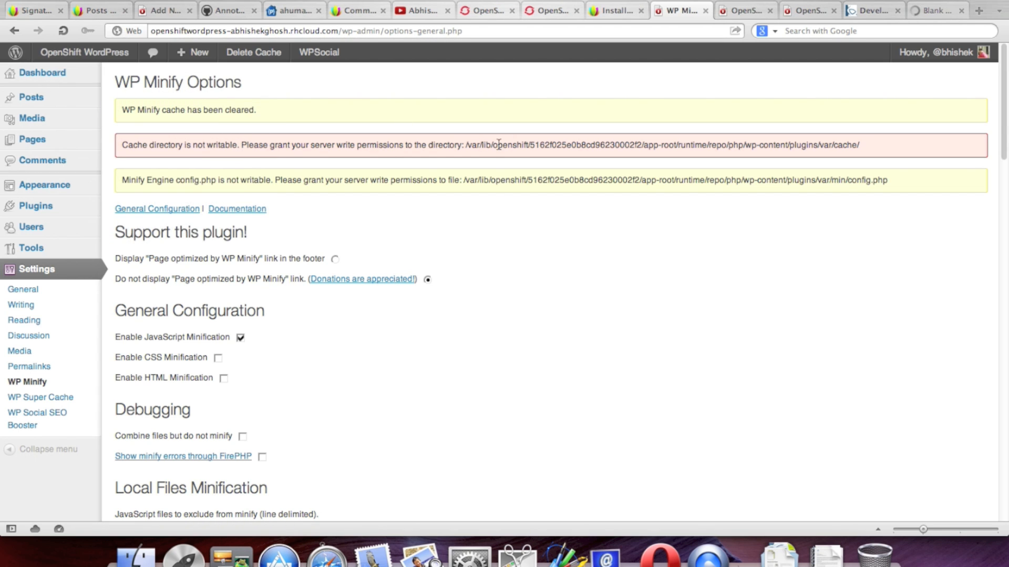
{"action": "left_click", "coordinate": [931, 14]}
{"action": "scroll", "coordinate": [910, 165], "scroll_direction": "down", "scroll_amount": 5}
{"action": "scroll", "coordinate": [909, 168], "scroll_direction": "up", "scroll_amount": 5}
Step: Show the front page's HTML source via View > Developer Tools > Source
{"action": "left_click", "coordinate": [115, 0]}
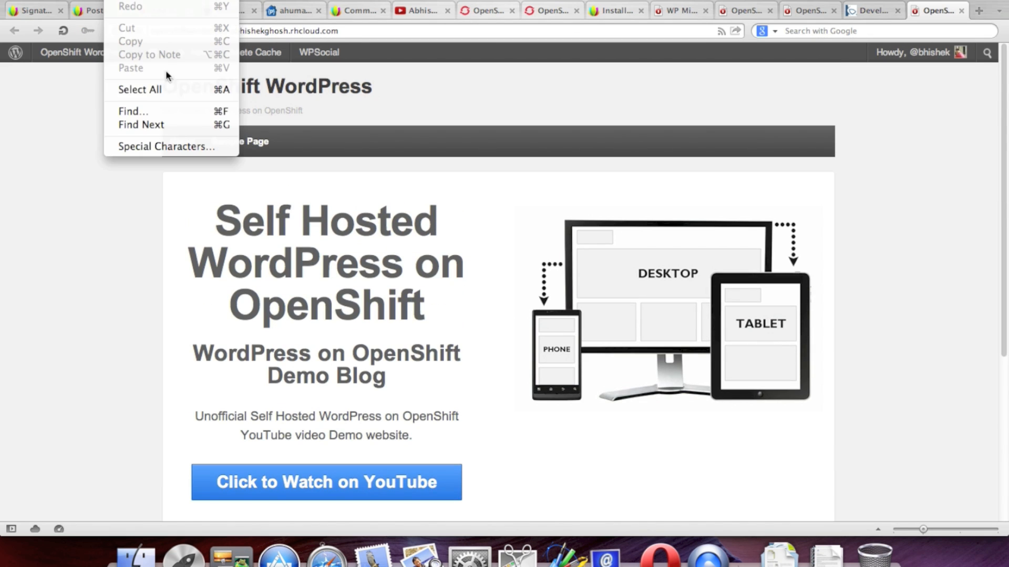
{"action": "mouse_move", "coordinate": [87, 0]}
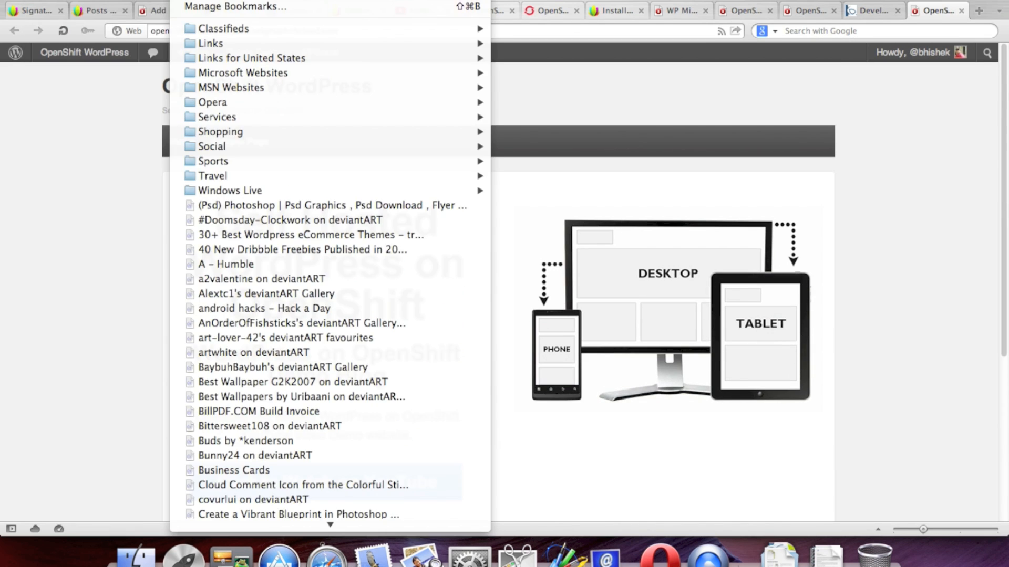
{"action": "mouse_move", "coordinate": [189, 116]}
{"action": "left_click", "coordinate": [304, 116]}
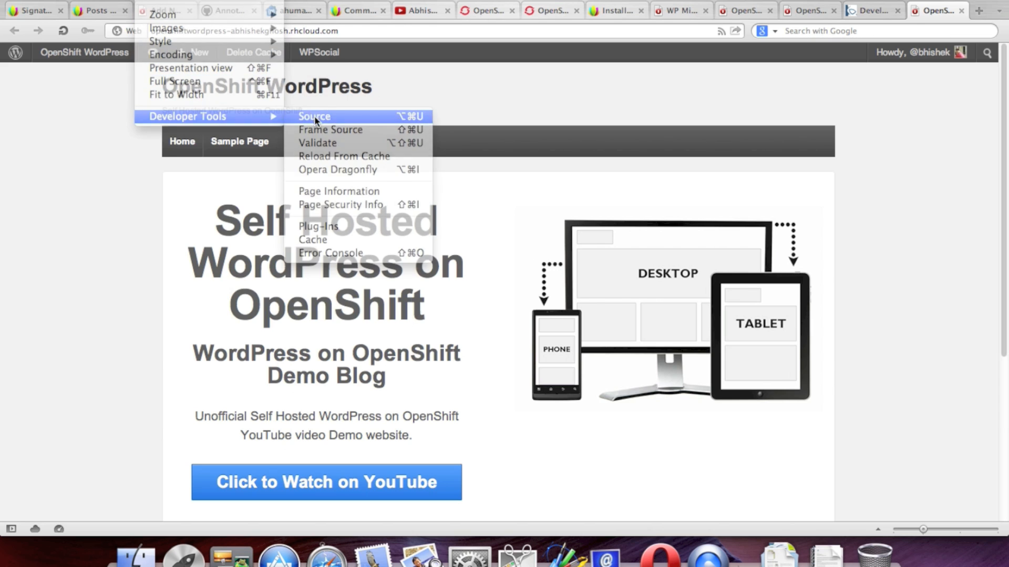
{"action": "scroll", "coordinate": [672, 208], "scroll_direction": "down", "scroll_amount": 5}
{"action": "scroll", "coordinate": [671, 210], "scroll_direction": "down", "scroll_amount": 3}
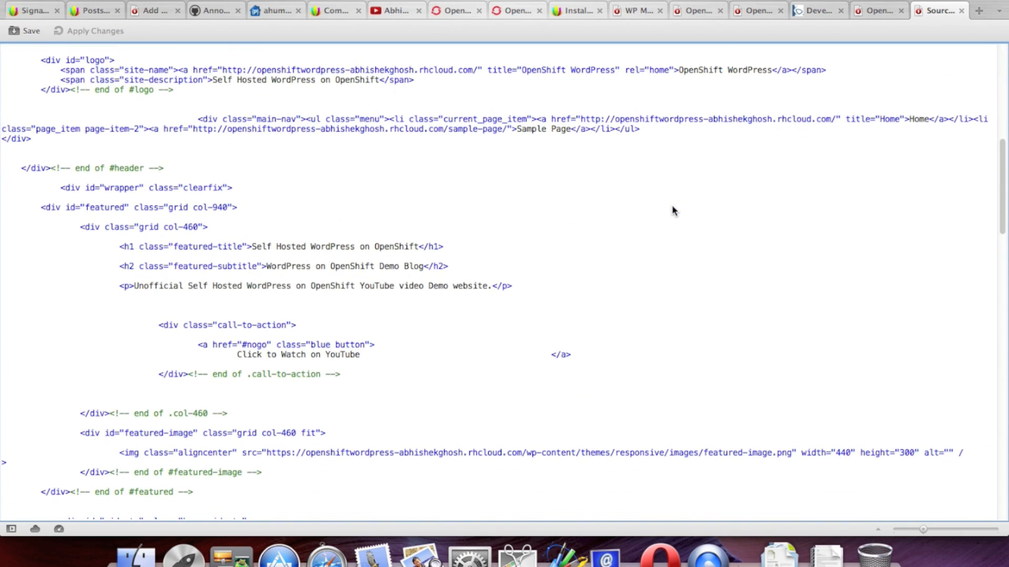
Step: Find the 'Dynamic page generated' comment at the end of the source, then close the Source tab
{"action": "scroll", "coordinate": [673, 210], "scroll_direction": "up", "scroll_amount": 10}
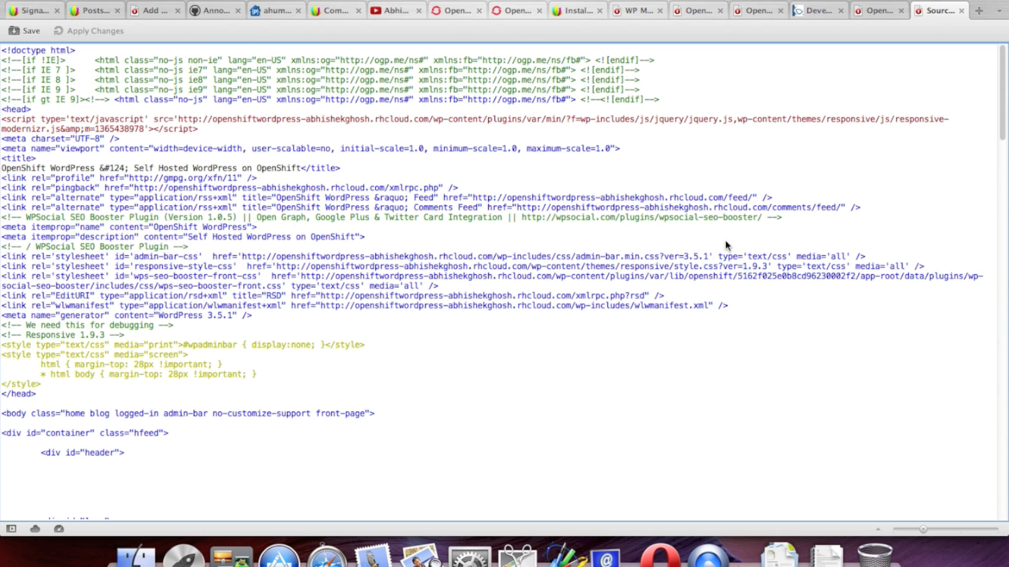
{"action": "scroll", "coordinate": [730, 242], "scroll_direction": "down", "scroll_amount": 3}
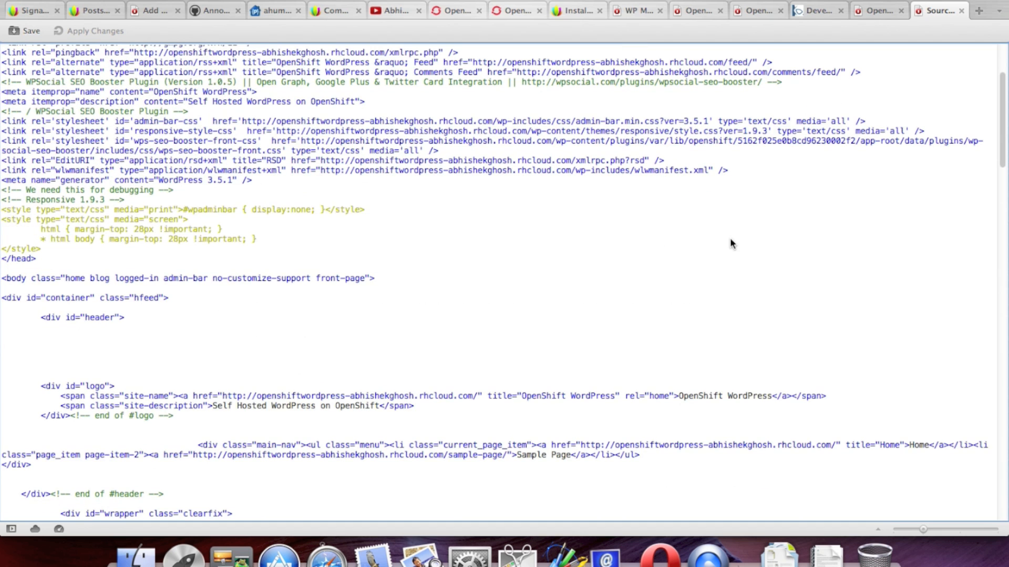
{"action": "scroll", "coordinate": [732, 243], "scroll_direction": "down", "scroll_amount": 10}
{"action": "scroll", "coordinate": [731, 243], "scroll_direction": "down", "scroll_amount": 20}
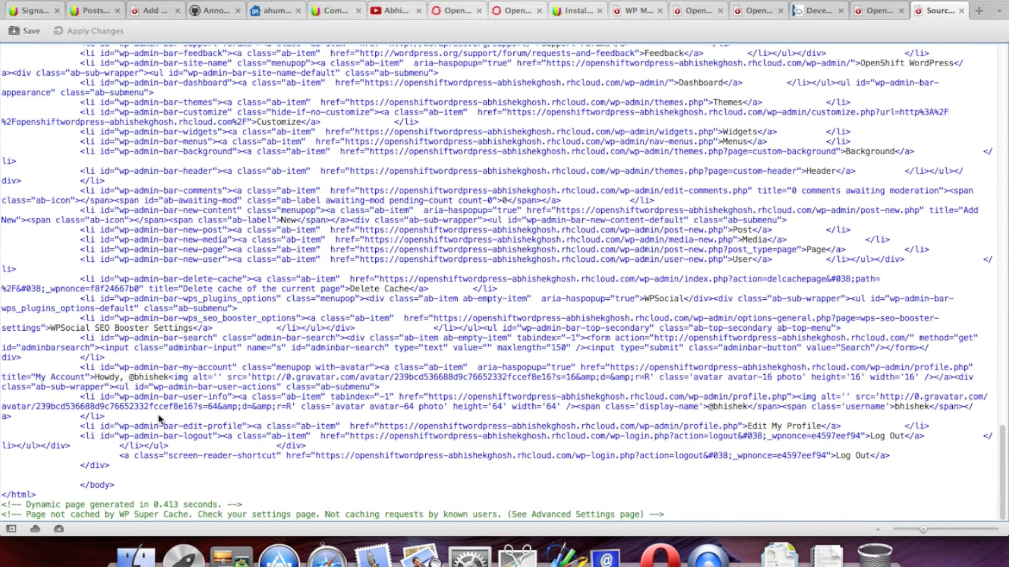
{"action": "left_click_drag", "start_coordinate": [28, 506], "coordinate": [212, 508]}
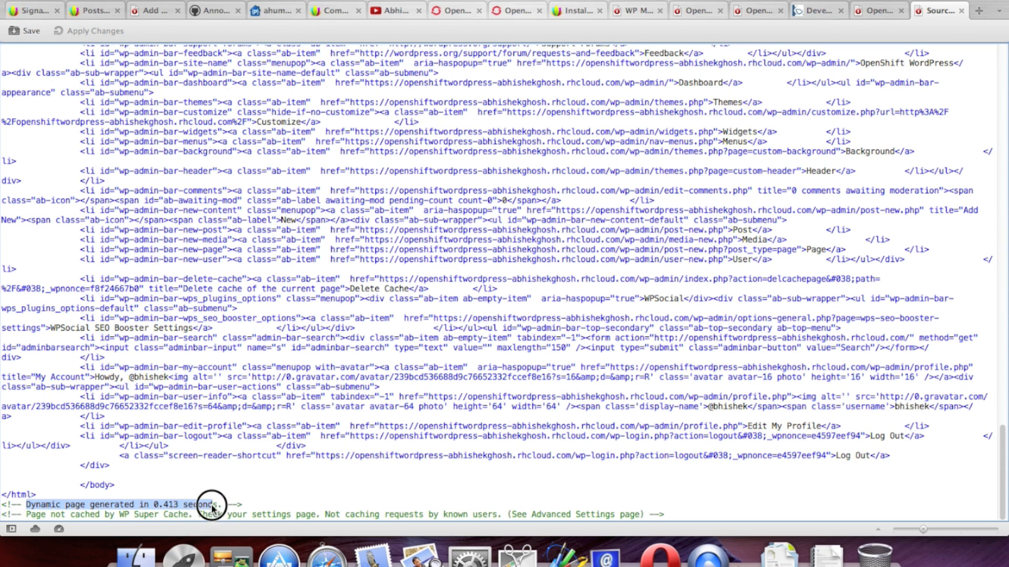
{"action": "left_click", "coordinate": [303, 470]}
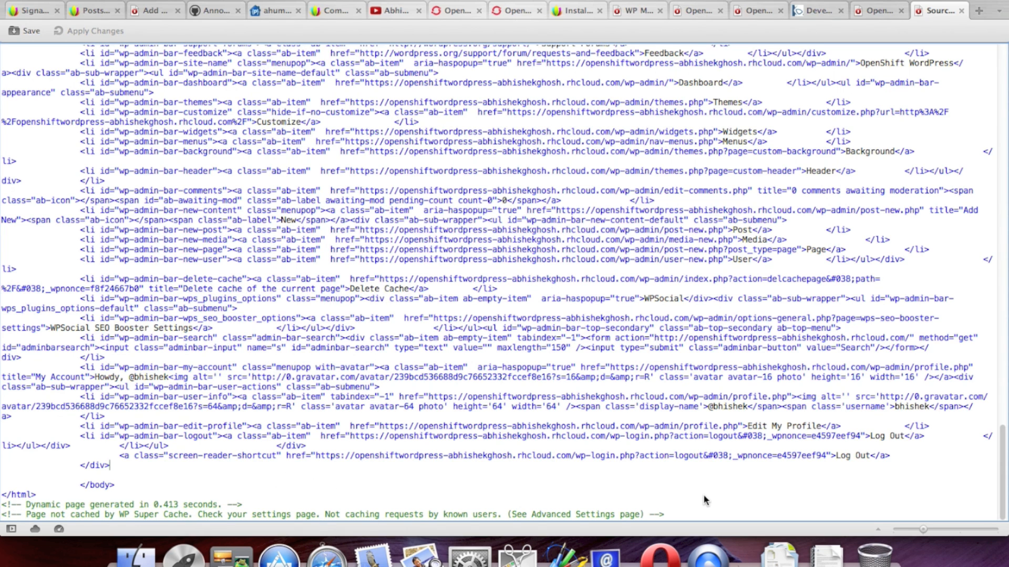
{"action": "left_click", "coordinate": [962, 11]}
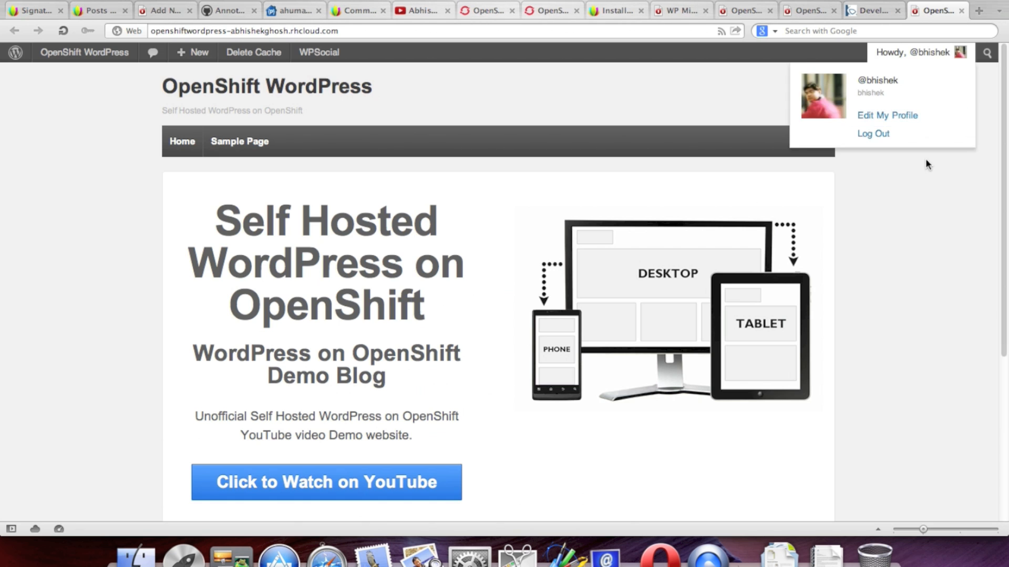
{"action": "scroll", "coordinate": [925, 157], "scroll_direction": "down", "scroll_amount": 5}
Step: Close the WP Minify settings tab and the duplicate front page tab
{"action": "left_click", "coordinate": [913, 352]}
{"action": "scroll", "coordinate": [913, 352], "scroll_direction": "up", "scroll_amount": 5}
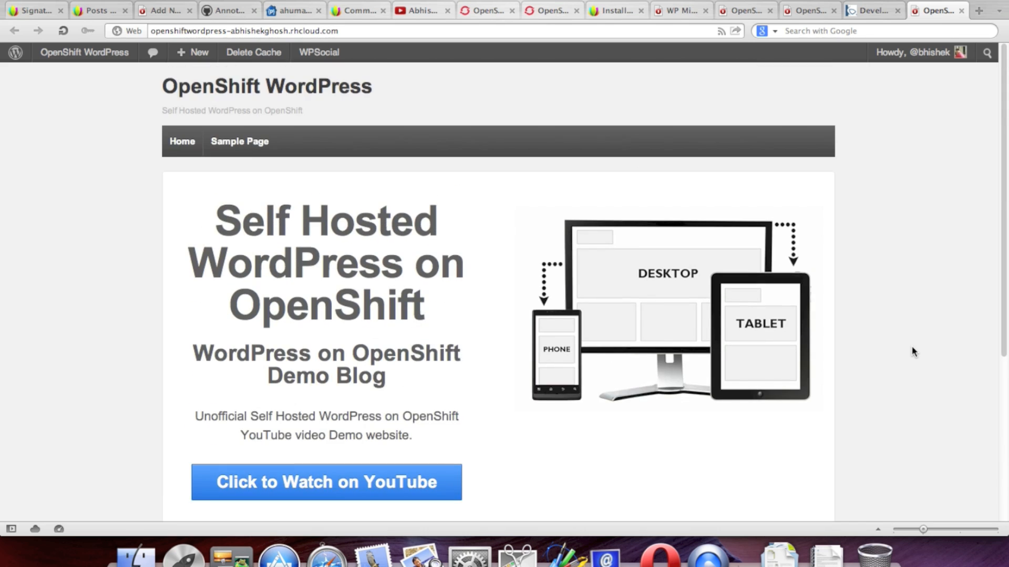
{"action": "scroll", "coordinate": [913, 352], "scroll_direction": "down", "scroll_amount": 5}
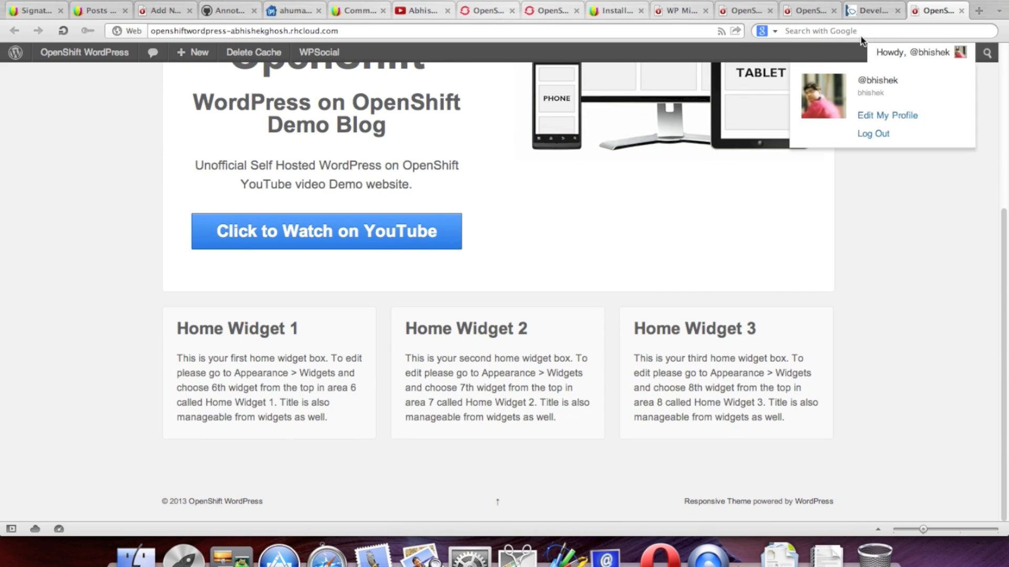
{"action": "left_click", "coordinate": [866, 10]}
{"action": "left_click", "coordinate": [927, 10]}
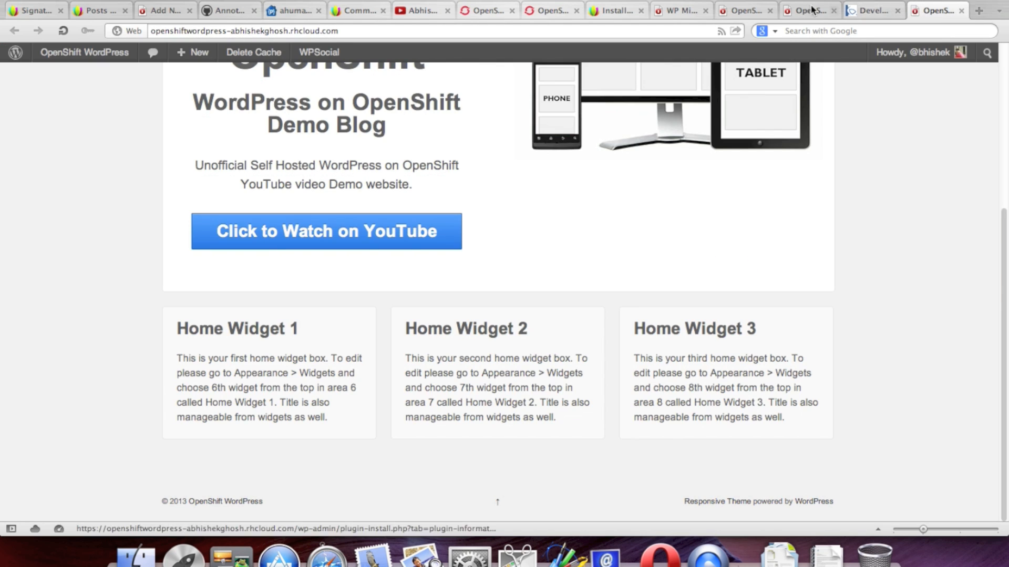
{"action": "left_click", "coordinate": [678, 10]}
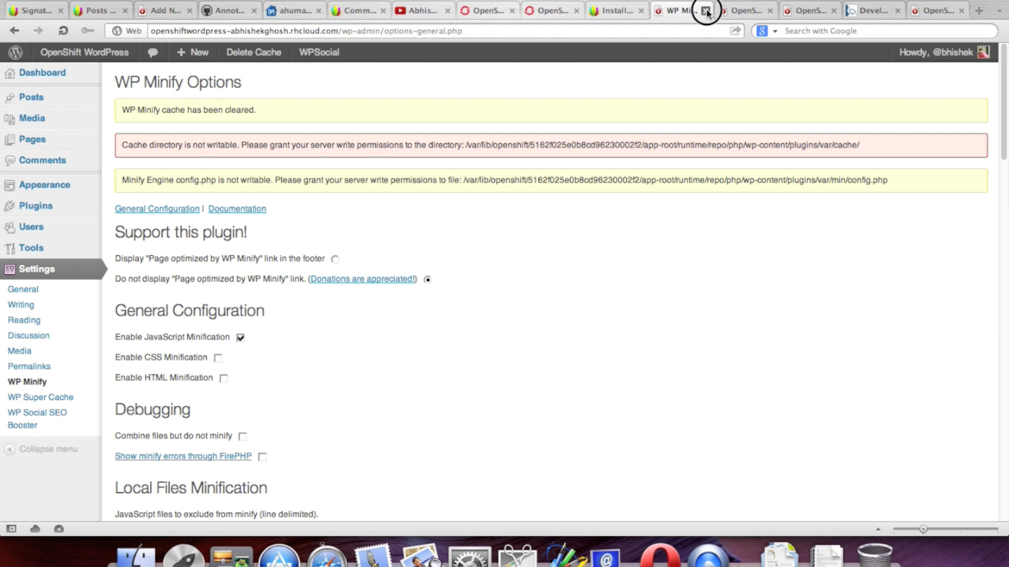
{"action": "left_click", "coordinate": [705, 11]}
{"action": "left_click", "coordinate": [725, 8]}
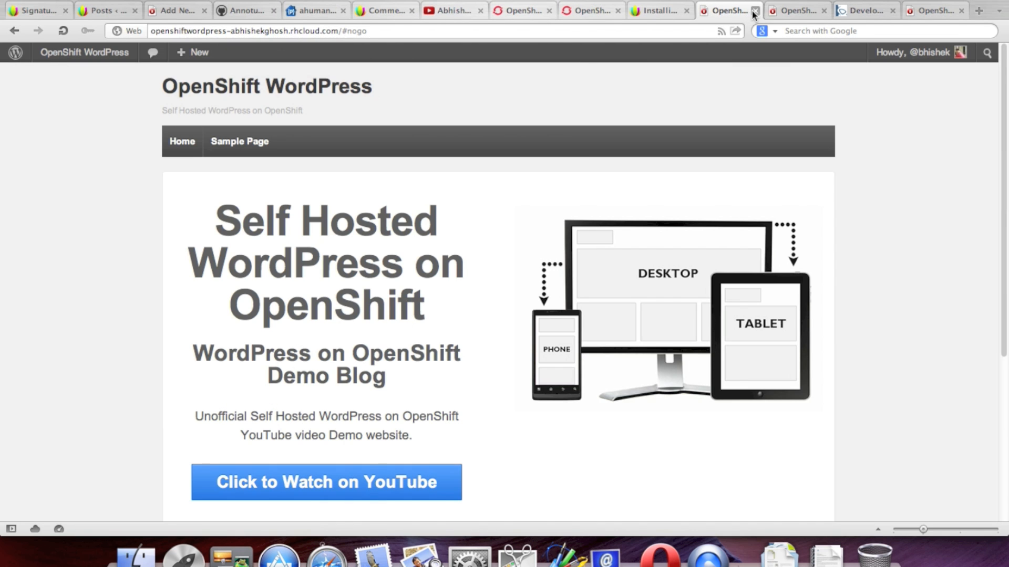
{"action": "left_click", "coordinate": [755, 11]}
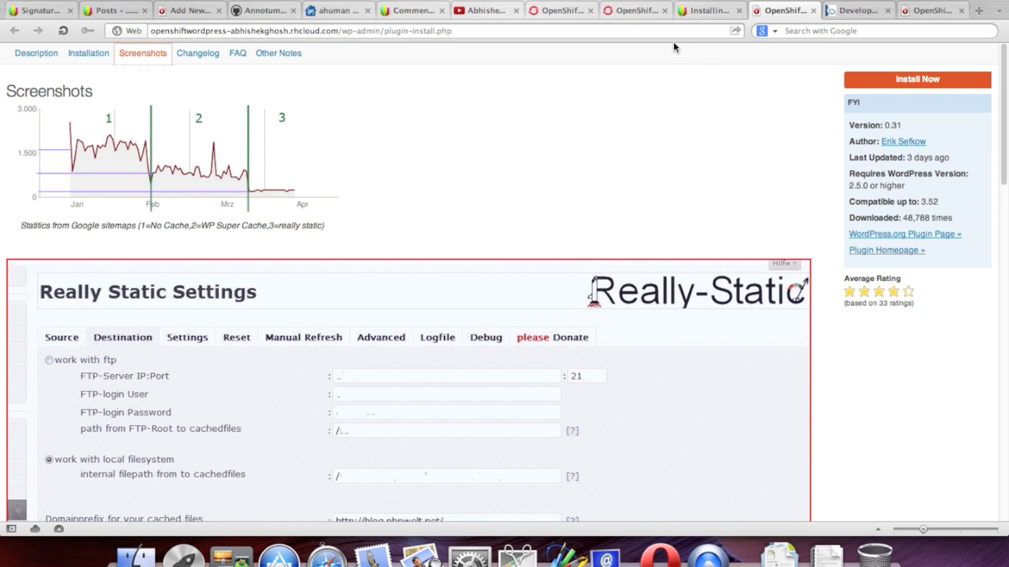
{"action": "left_click", "coordinate": [920, 4]}
Step: Go to Appearance > Widgets from the admin bar
{"action": "scroll", "coordinate": [472, 263], "scroll_direction": "up", "scroll_amount": 5}
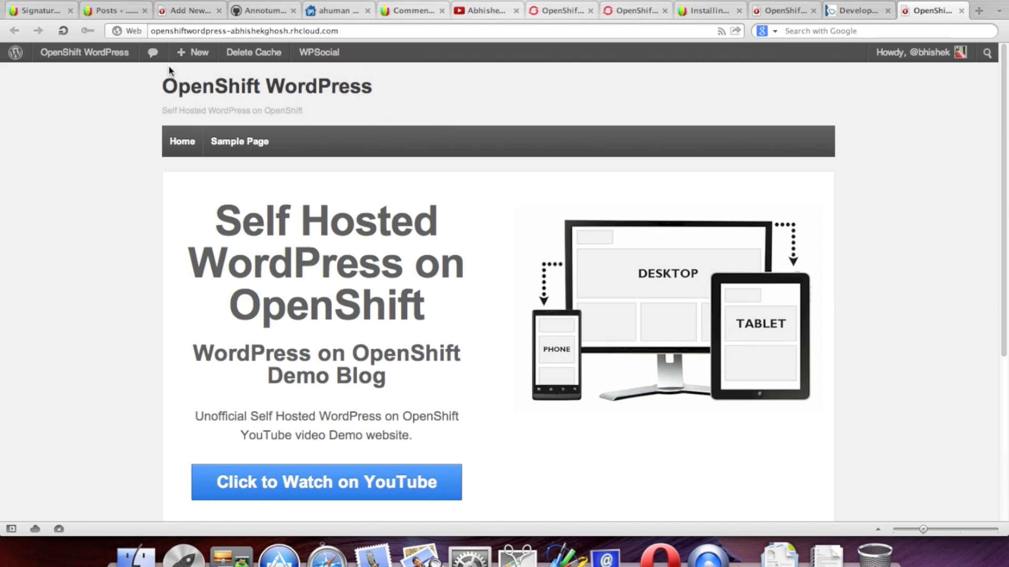
{"action": "mouse_move", "coordinate": [75, 57]}
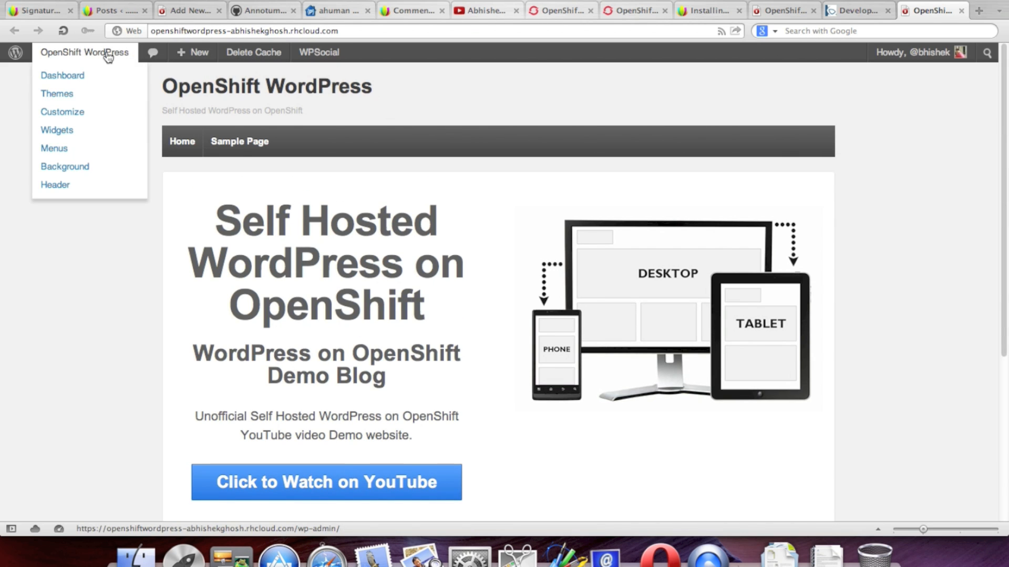
{"action": "mouse_move", "coordinate": [324, 56]}
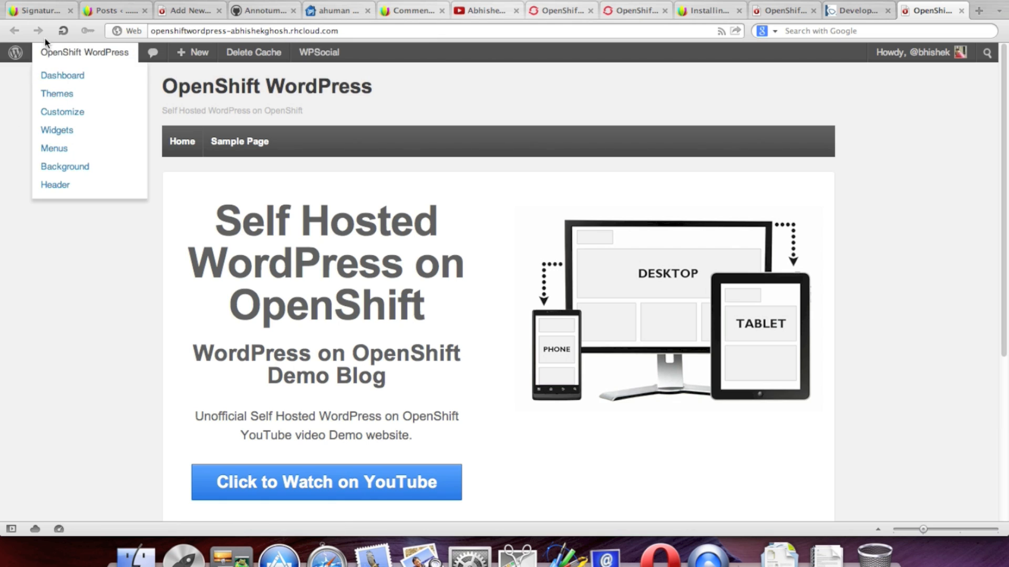
{"action": "left_click", "coordinate": [99, 131]}
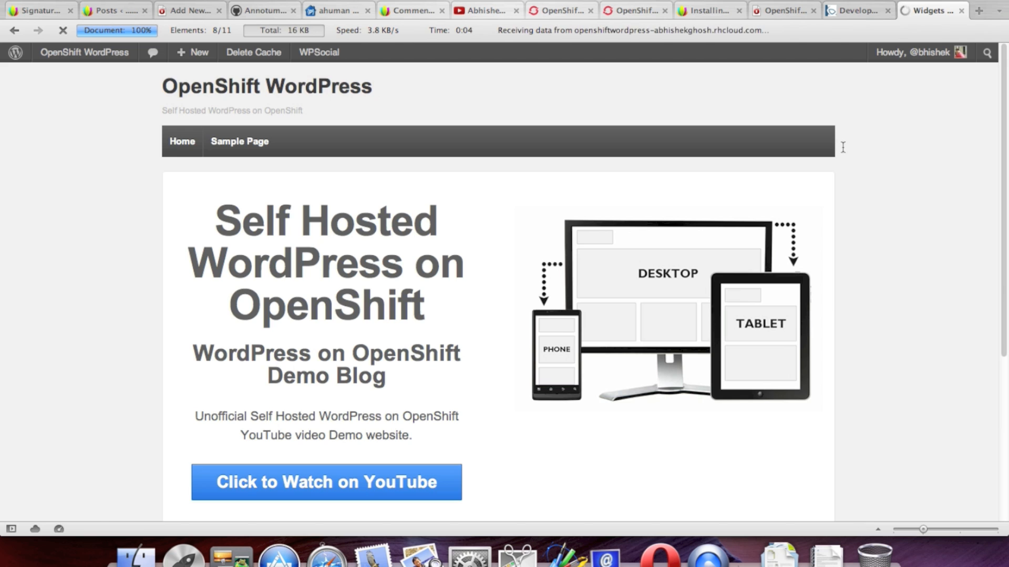
Step: Expand Home Widget 1 and drag the SEO Booster: Business vCard widget into it
{"action": "scroll", "coordinate": [673, 241], "scroll_direction": "down", "scroll_amount": 5}
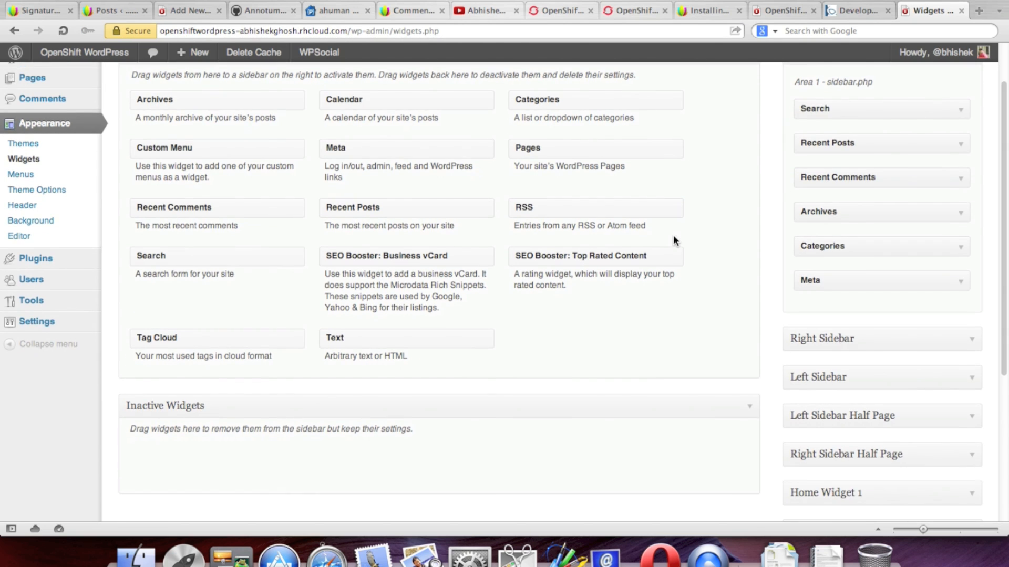
{"action": "scroll", "coordinate": [673, 241], "scroll_direction": "down", "scroll_amount": 3}
{"action": "left_click", "coordinate": [972, 291]}
{"action": "scroll", "coordinate": [637, 191], "scroll_direction": "up", "scroll_amount": 7}
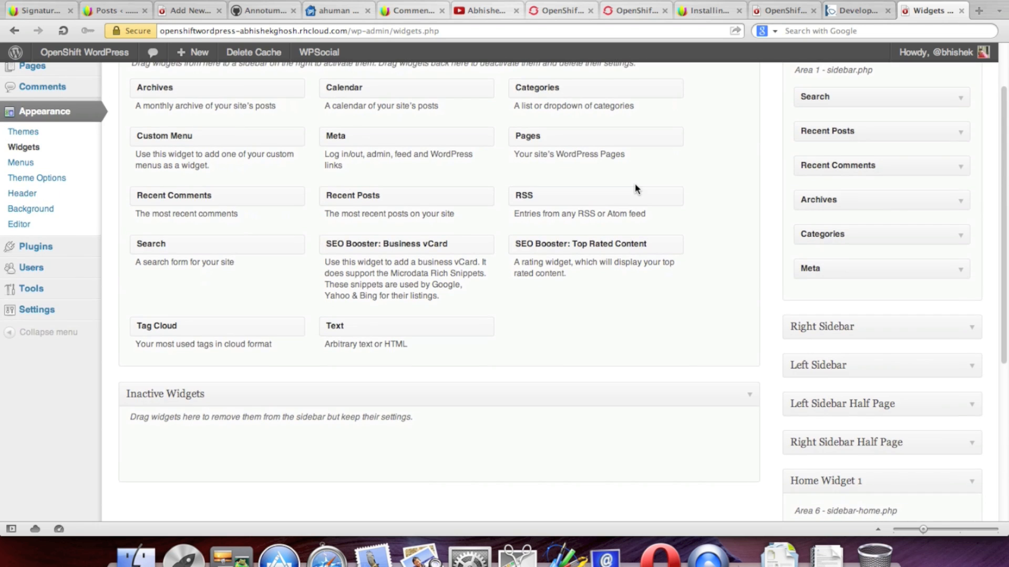
{"action": "scroll", "coordinate": [638, 189], "scroll_direction": "up", "scroll_amount": 1}
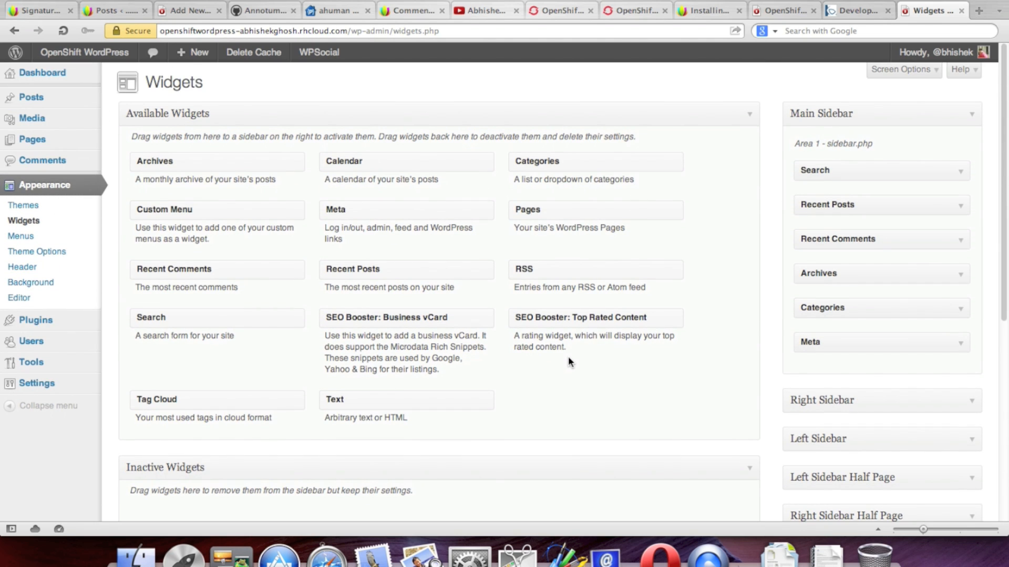
{"action": "scroll", "coordinate": [569, 362], "scroll_direction": "down", "scroll_amount": 3}
{"action": "left_click_drag", "start_coordinate": [430, 250], "coordinate": [917, 317]}
{"action": "scroll", "coordinate": [697, 253], "scroll_direction": "down", "scroll_amount": 4}
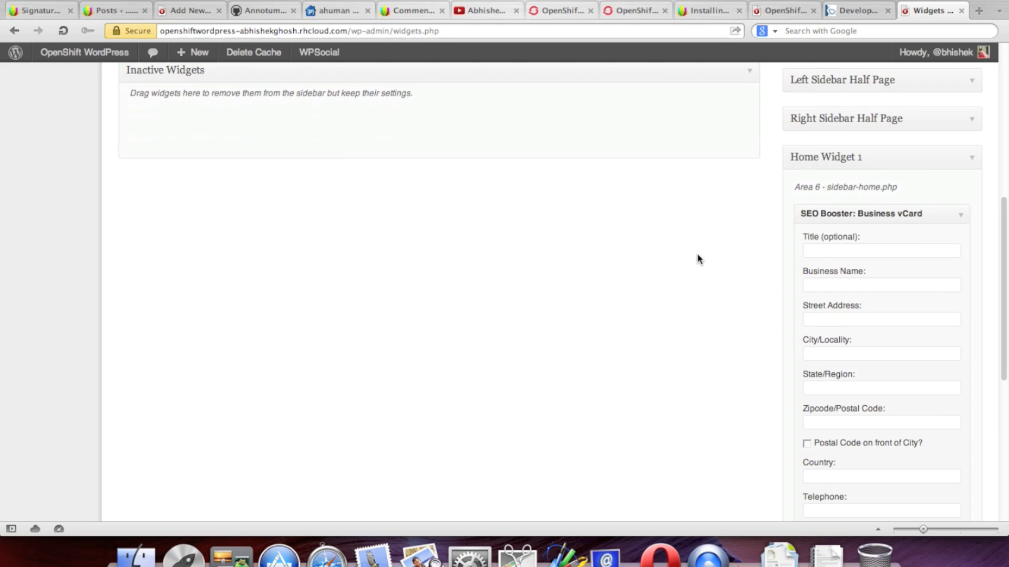
{"action": "scroll", "coordinate": [696, 253], "scroll_direction": "down", "scroll_amount": 2}
{"action": "scroll", "coordinate": [944, 251], "scroll_direction": "down", "scroll_amount": 3}
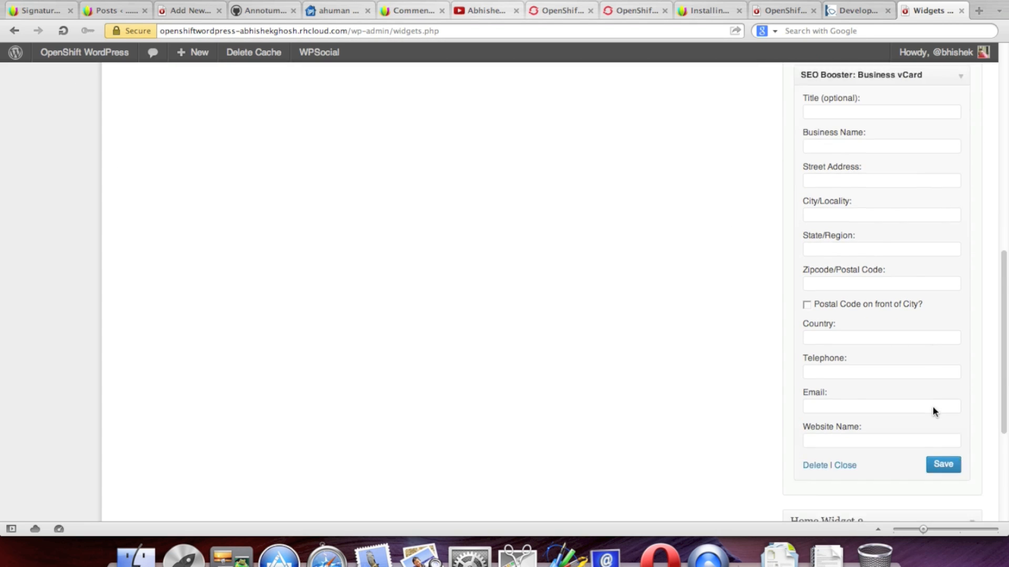
{"action": "scroll", "coordinate": [933, 406], "scroll_direction": "up", "scroll_amount": 5}
Step: Enter the vCard title and the owner's street address
{"action": "left_click", "coordinate": [843, 236]}
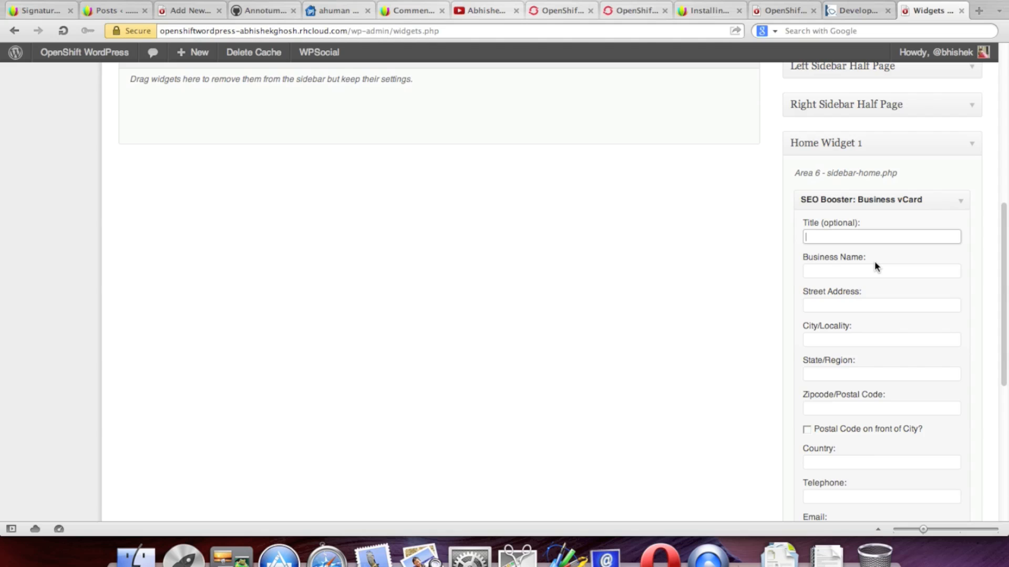
{"action": "type", "text": "Dr. Abhishek Ghosh"}
{"action": "left_click", "coordinate": [857, 303]}
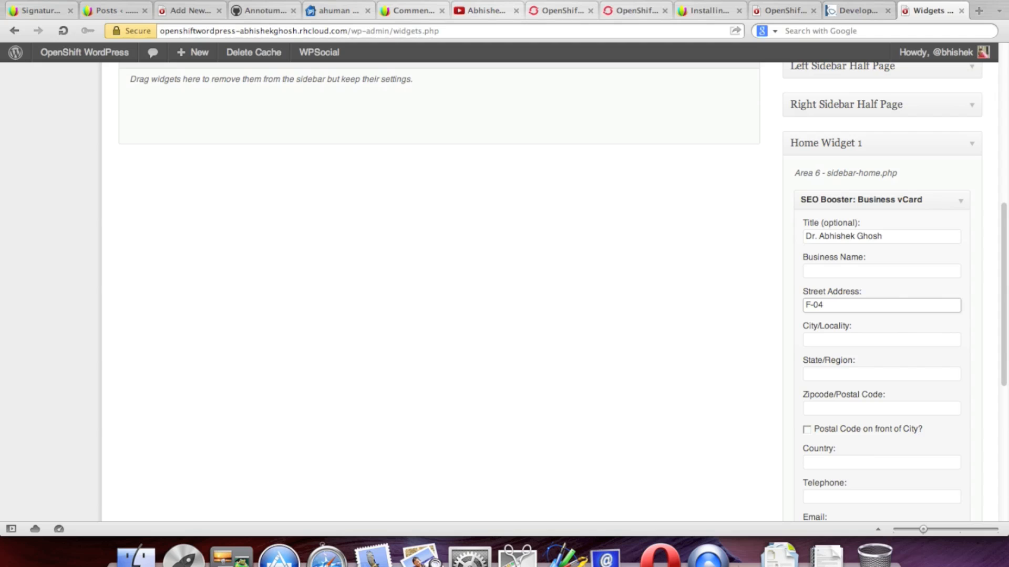
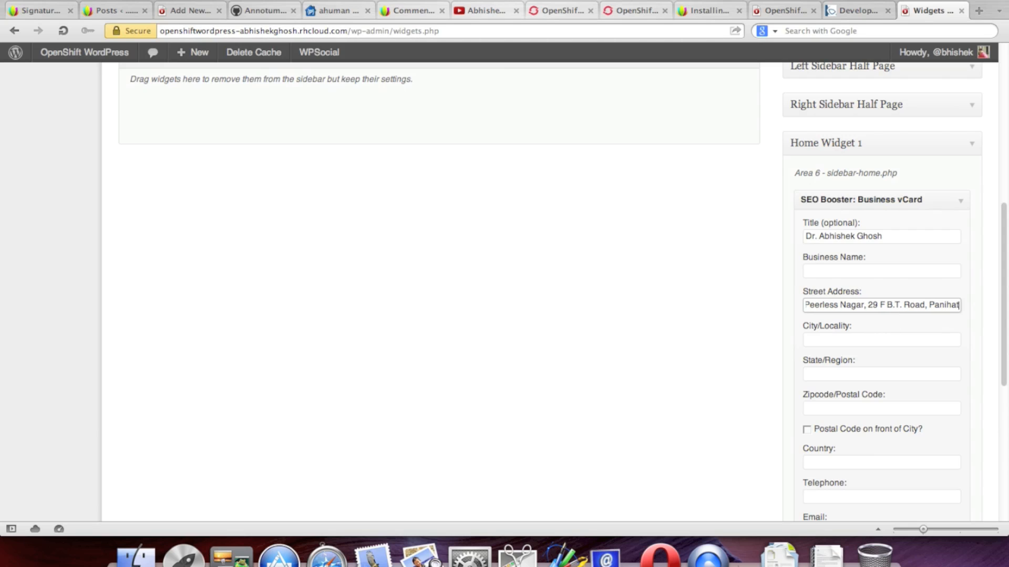
Step: Fill in the city, state and postal code fields, correcting the state entry
{"action": "left_click", "coordinate": [894, 338]}
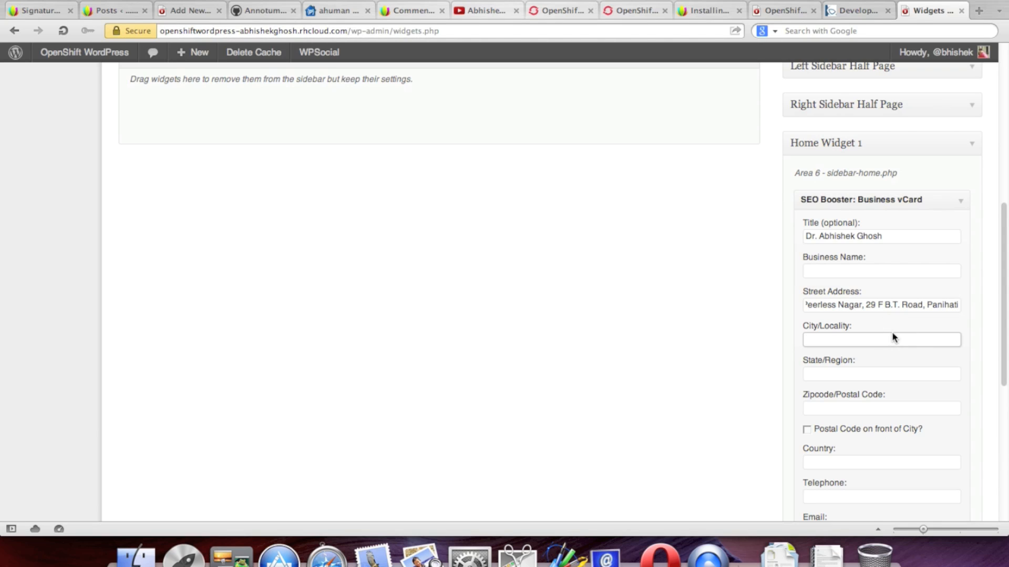
{"action": "type", "text": "Kolkata"}
{"action": "key", "text": "Tab"}
{"action": "type", "text": "West Bengal"}
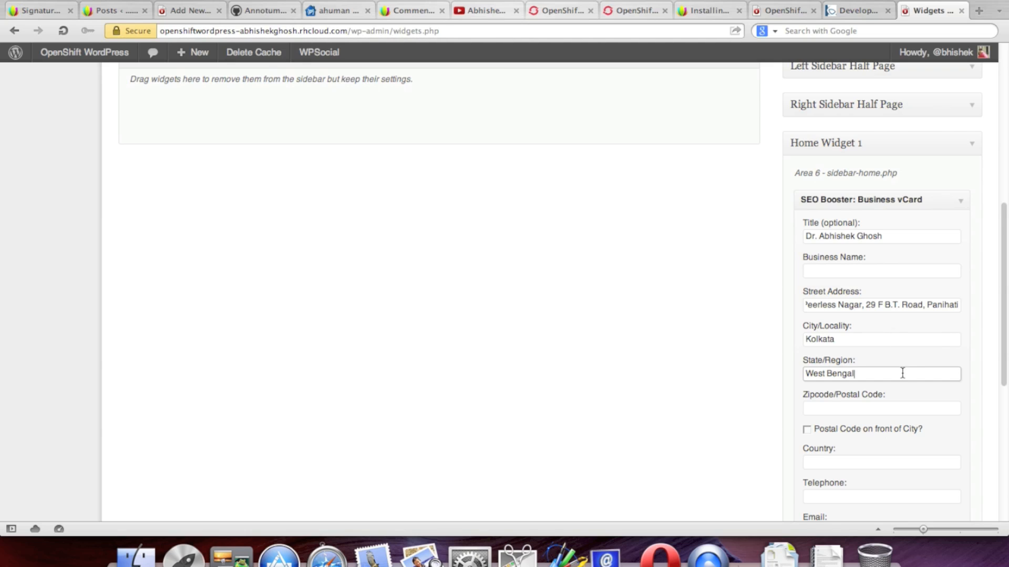
{"action": "scroll", "coordinate": [896, 378], "scroll_direction": "down", "scroll_amount": 2}
{"action": "left_click_drag", "start_coordinate": [881, 345], "coordinate": [721, 349]}
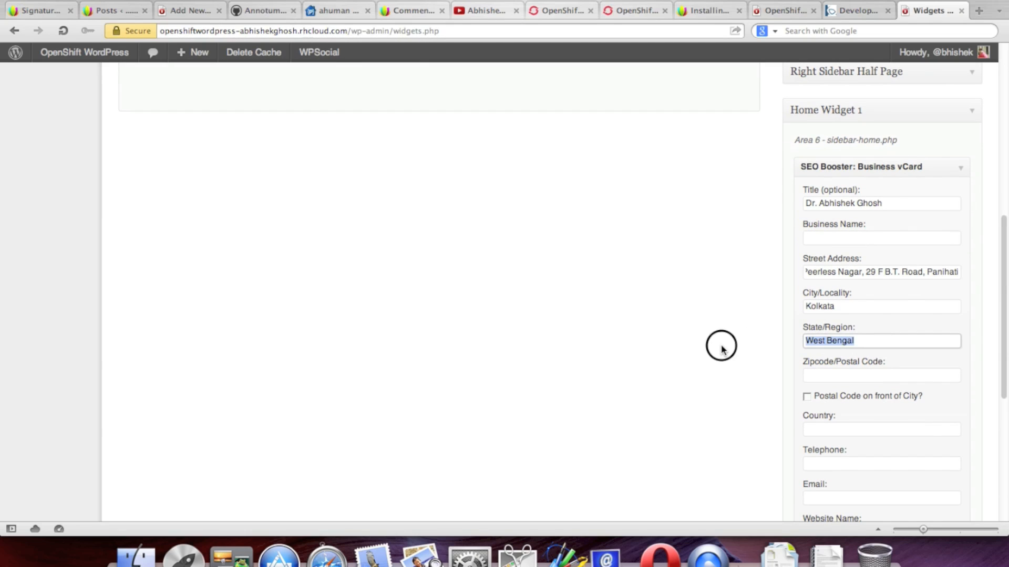
{"action": "type", "text": "IN"}
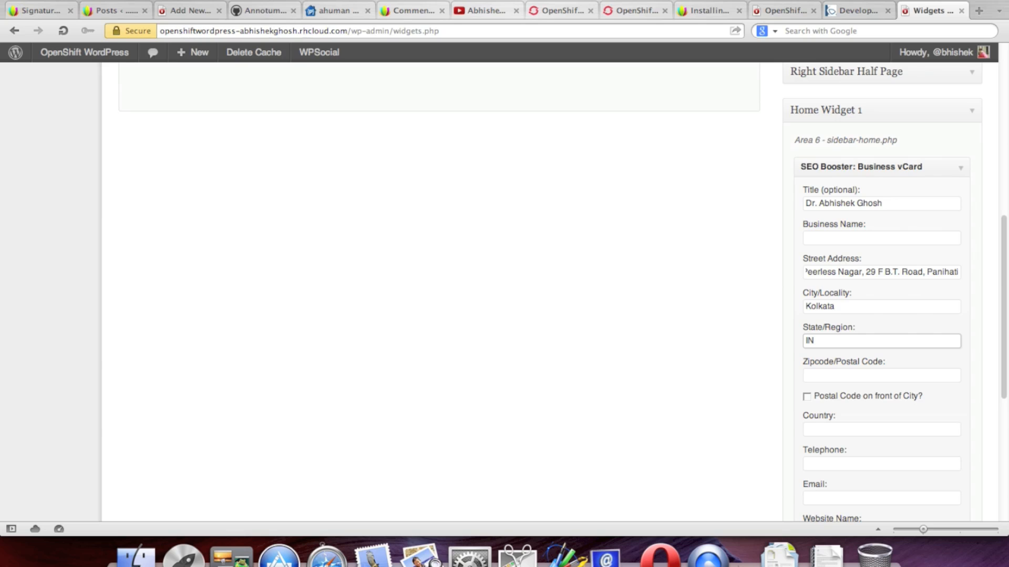
{"action": "left_click", "coordinate": [831, 376]}
{"action": "type", "text": "700114"}
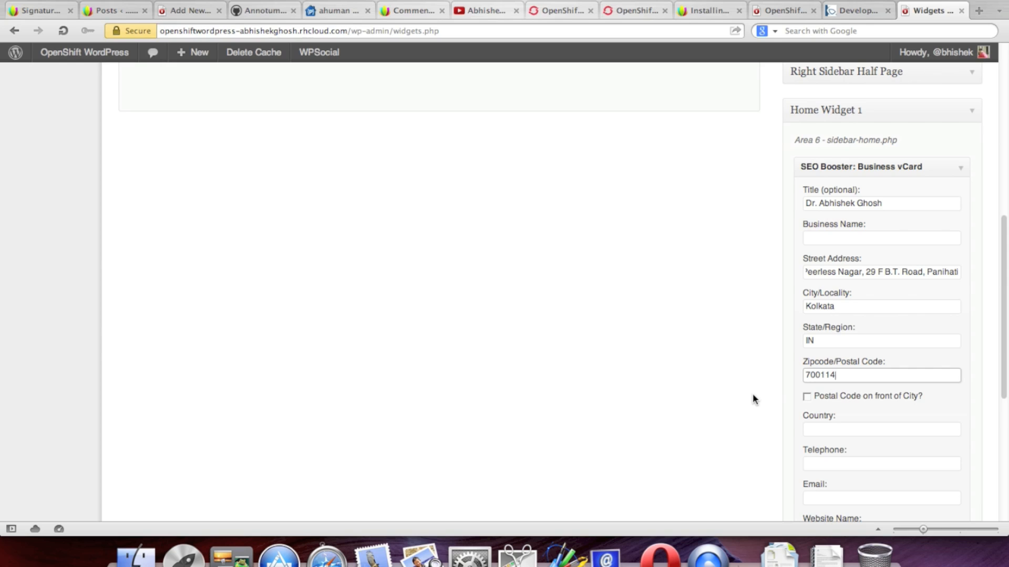
{"action": "scroll", "coordinate": [751, 393], "scroll_direction": "down", "scroll_amount": 3}
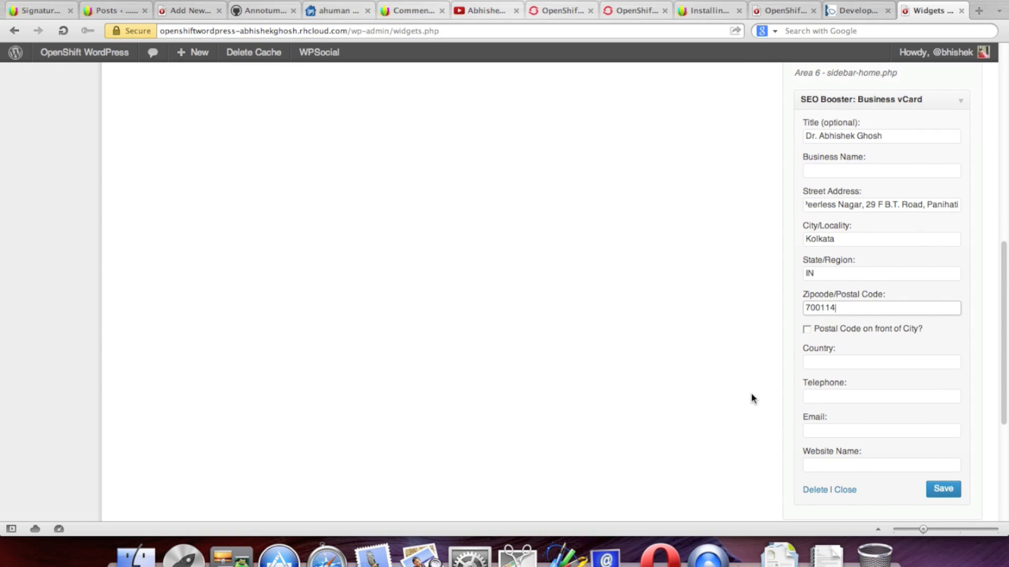
{"action": "key", "text": "shift+Tab"}
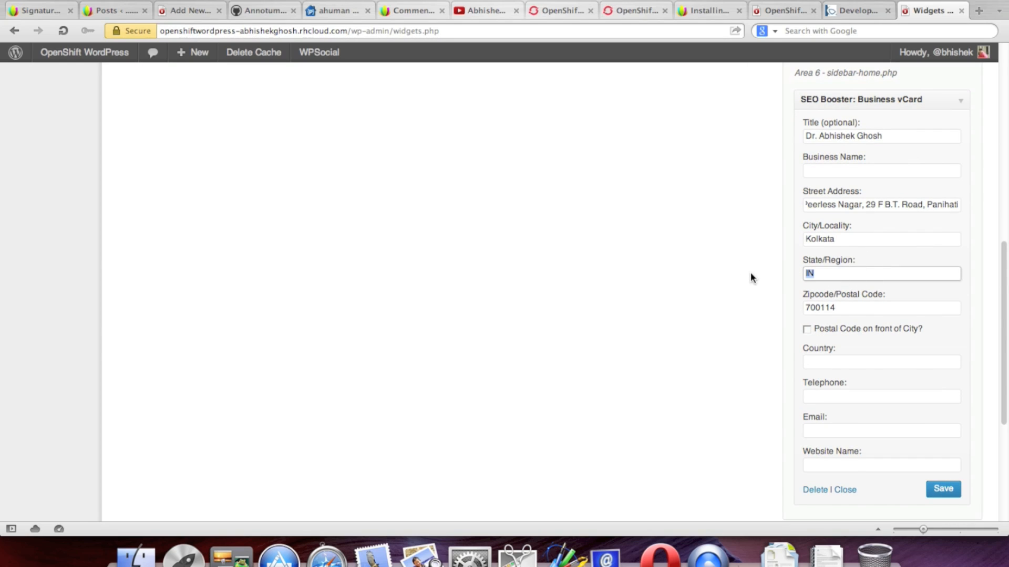
{"action": "type", "text": "West-Bengal"}
Step: Enter the country code, the owner's telephone number and e-mail address
{"action": "left_click", "coordinate": [863, 363]}
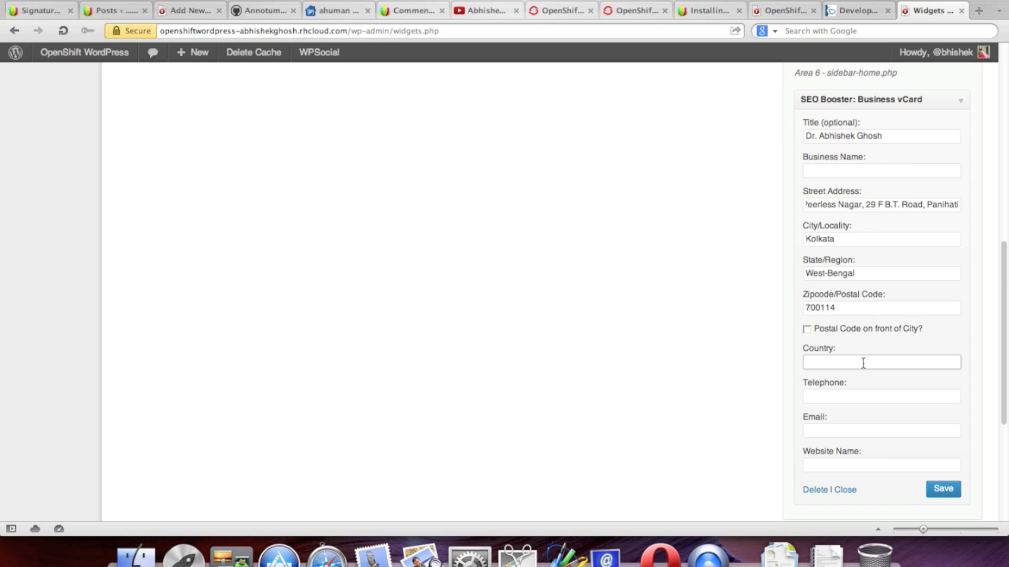
{"action": "type", "text": "Indi"}
{"action": "key", "text": "BackSpace"}
{"action": "key", "text": "BackSpace"}
{"action": "type", "text": "N"}
{"action": "scroll", "coordinate": [938, 338], "scroll_direction": "down", "scroll_amount": 5}
{"action": "left_click", "coordinate": [859, 274]}
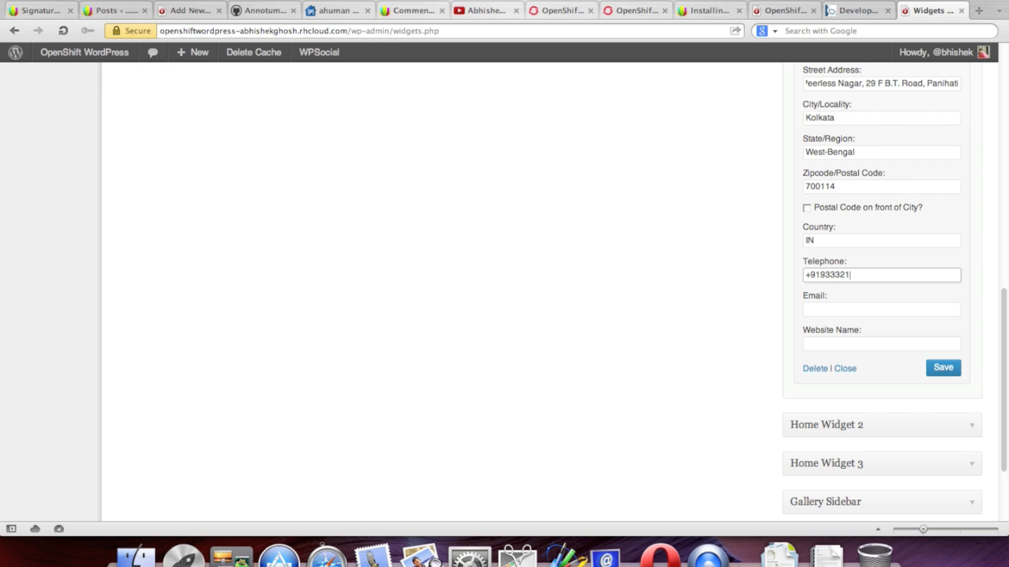
{"action": "left_click", "coordinate": [862, 307]}
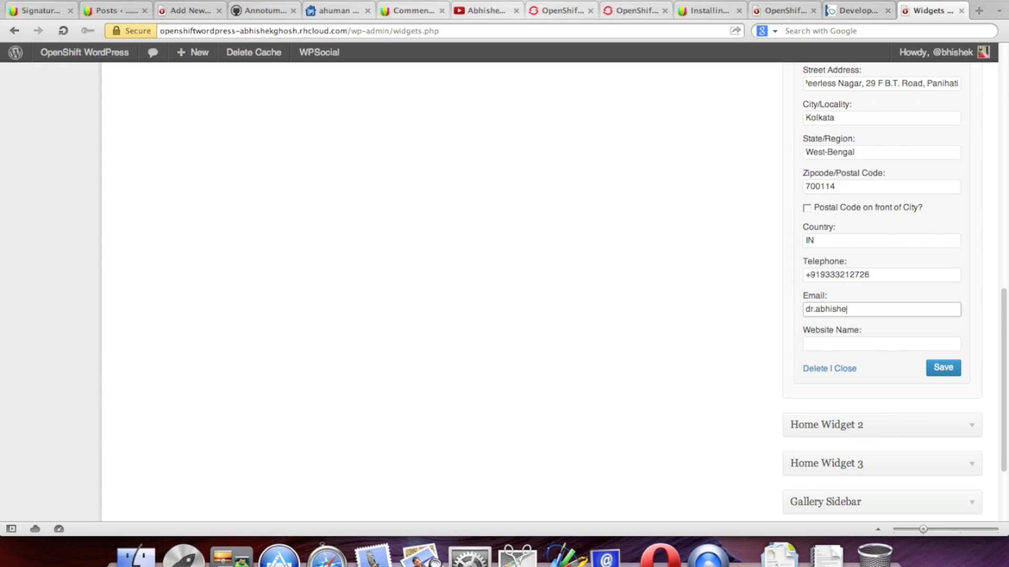
{"action": "key", "text": "Tab"}
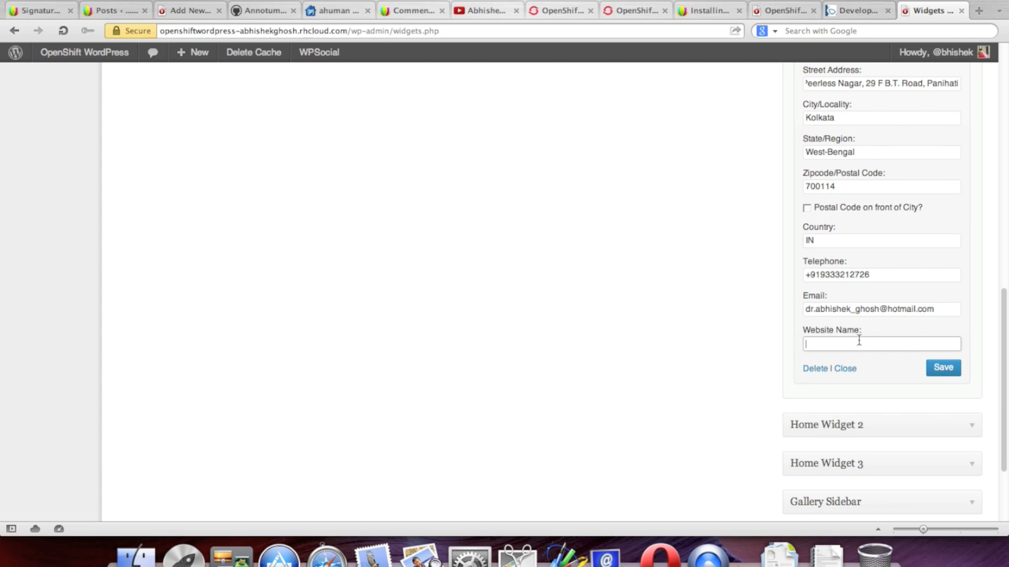
{"action": "left_click", "coordinate": [704, 10]}
{"action": "left_click", "coordinate": [315, 30]}
{"action": "left_click", "coordinate": [334, 31]}
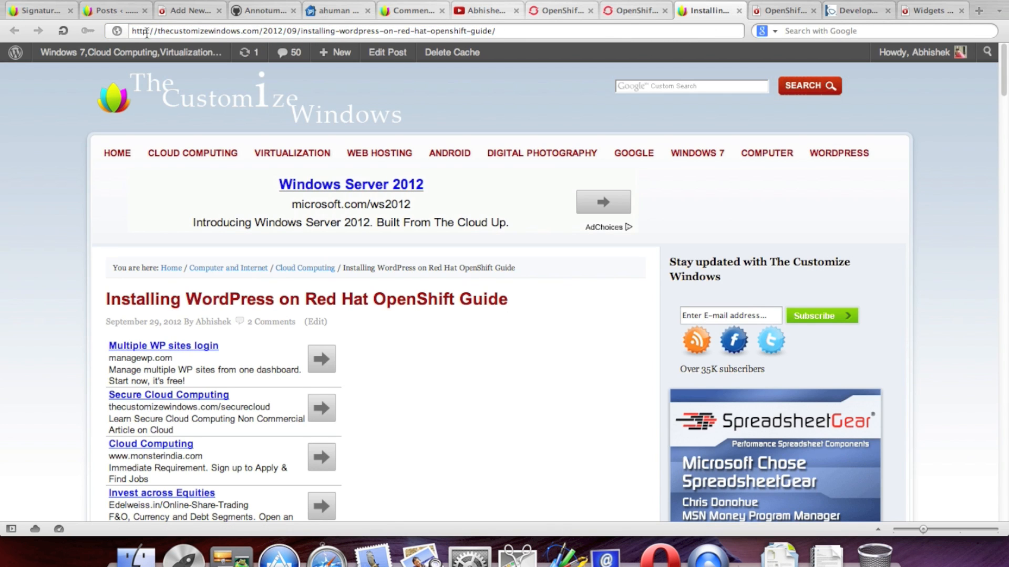
{"action": "left_click_drag", "start_coordinate": [132, 31], "coordinate": [259, 30]}
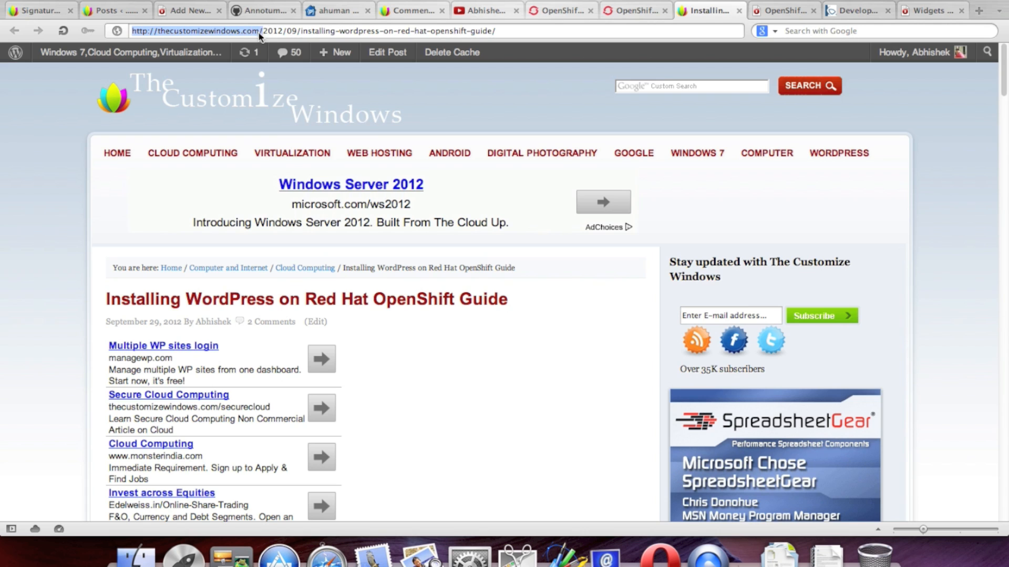
{"action": "right_click", "coordinate": [259, 32]}
{"action": "left_click", "coordinate": [293, 87]}
{"action": "left_click", "coordinate": [930, 10]}
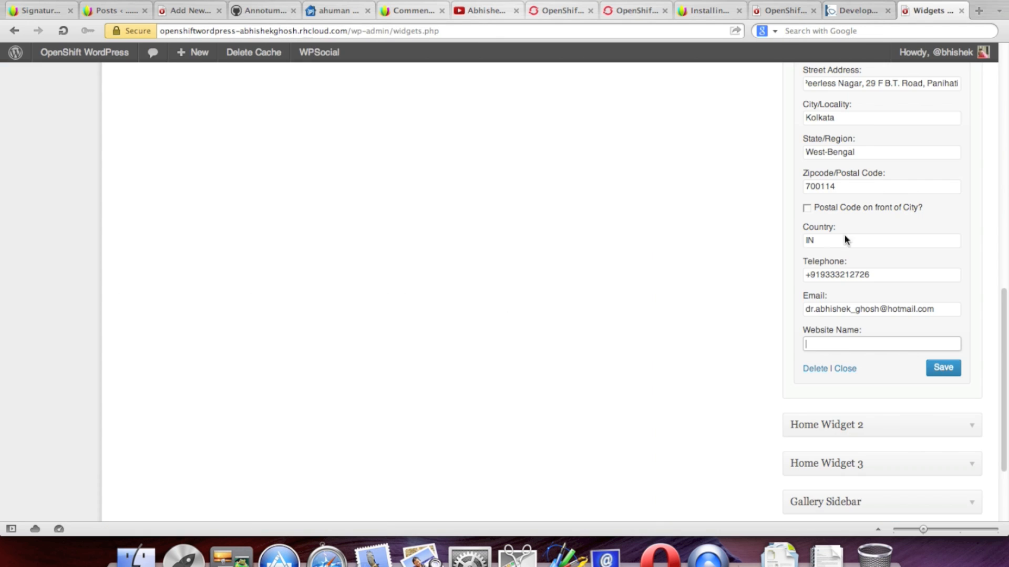
{"action": "key", "text": "super+v"}
{"action": "left_click", "coordinate": [943, 368]}
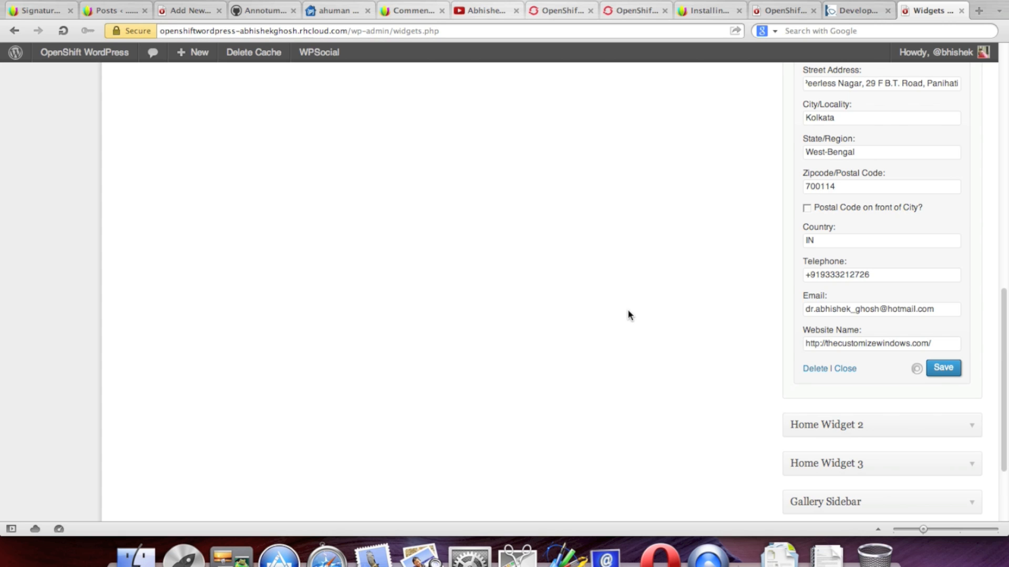
{"action": "scroll", "coordinate": [628, 311], "scroll_direction": "up", "scroll_amount": 10}
{"action": "scroll", "coordinate": [655, 247], "scroll_direction": "down", "scroll_amount": 1}
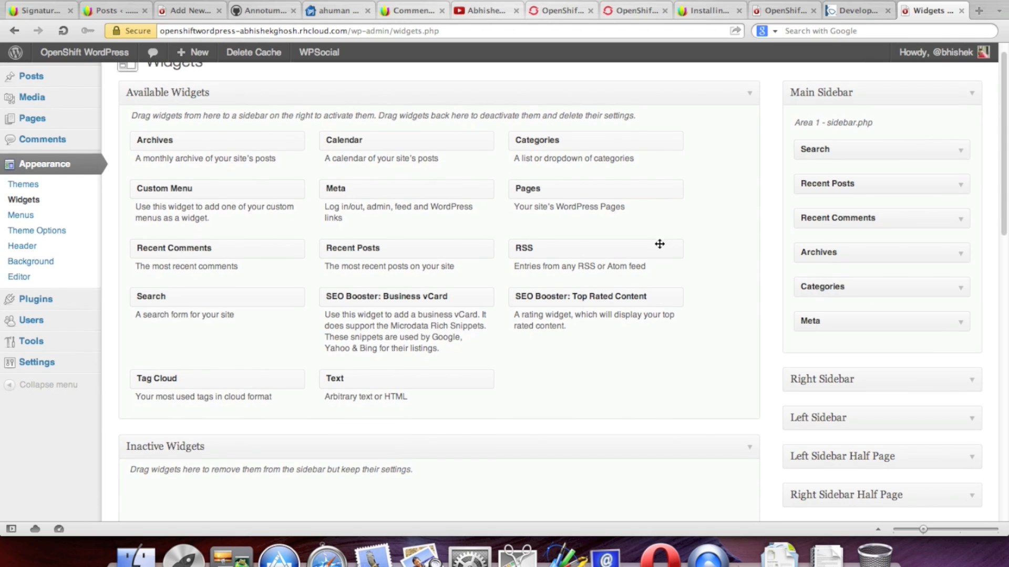
Step: Check the vCard in Home Widget 1, then drop an RSS widget into Home Widget 2
{"action": "scroll", "coordinate": [659, 244], "scroll_direction": "down", "scroll_amount": 4}
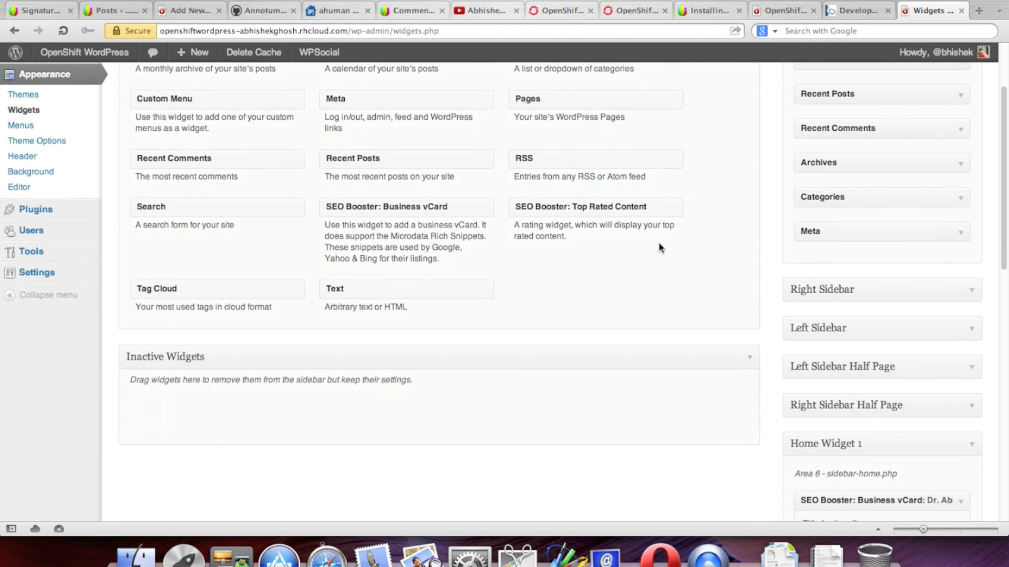
{"action": "scroll", "coordinate": [660, 247], "scroll_direction": "down", "scroll_amount": 3}
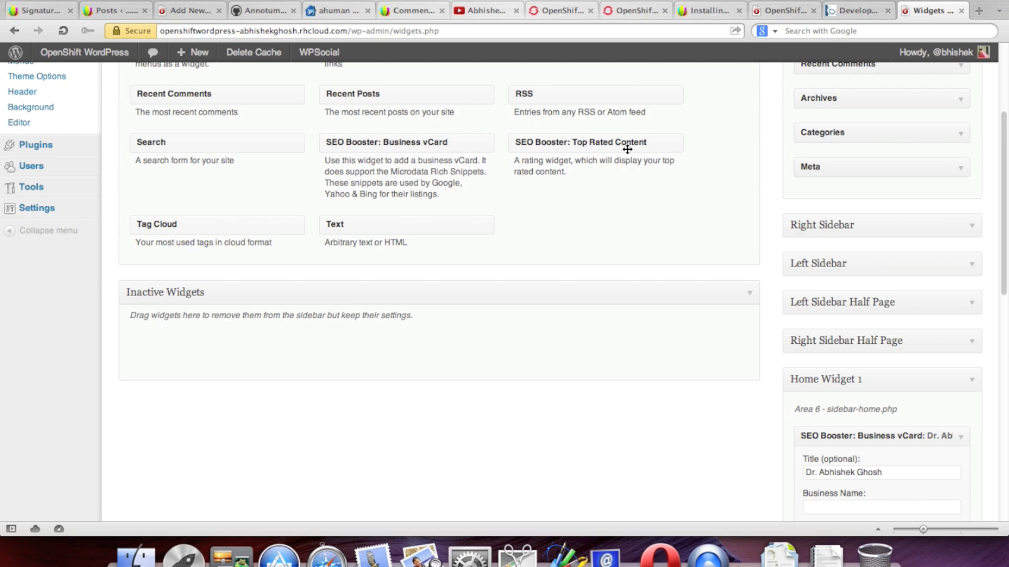
{"action": "scroll", "coordinate": [712, 271], "scroll_direction": "down", "scroll_amount": 7}
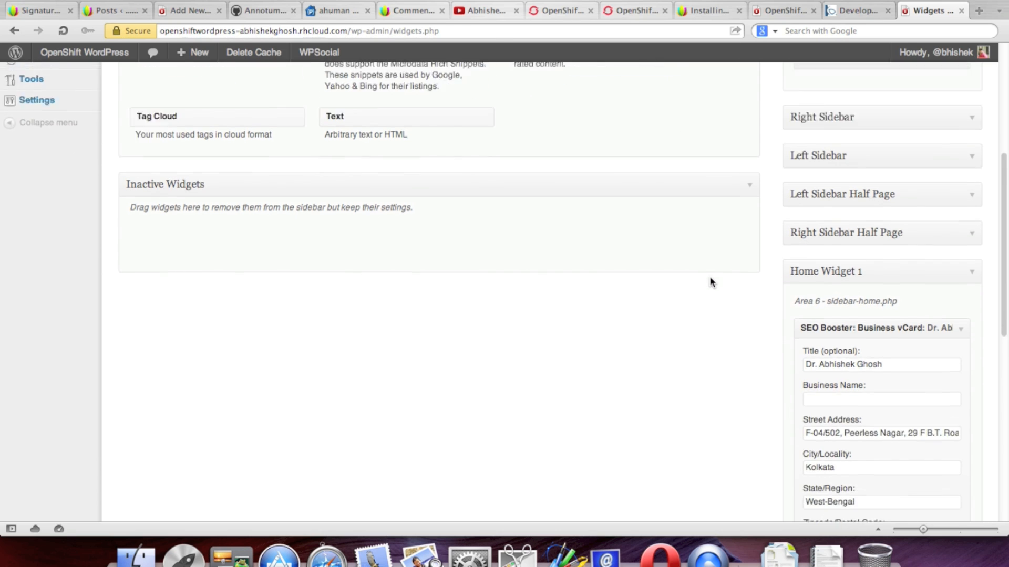
{"action": "left_click", "coordinate": [975, 227]}
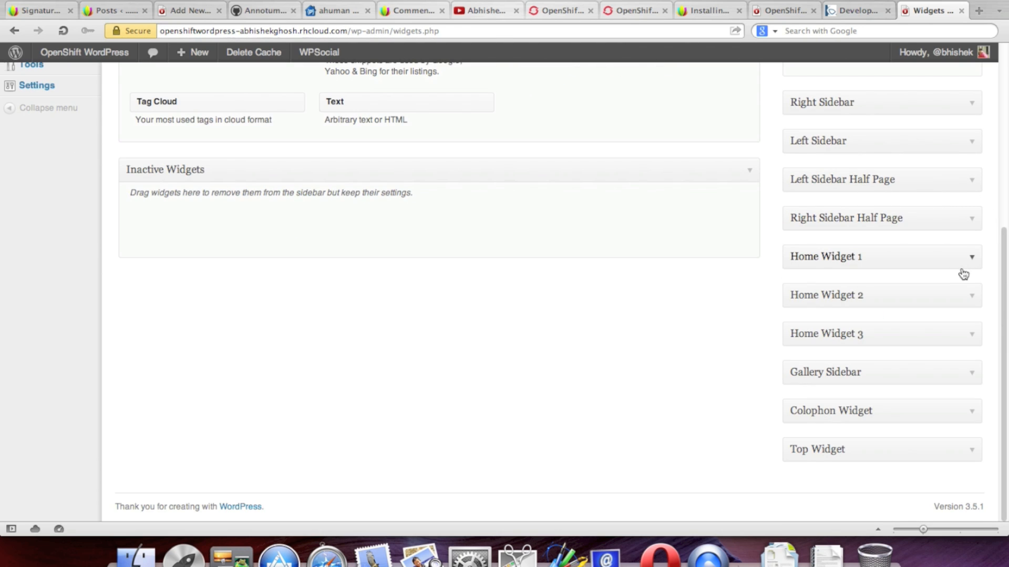
{"action": "left_click", "coordinate": [972, 258]}
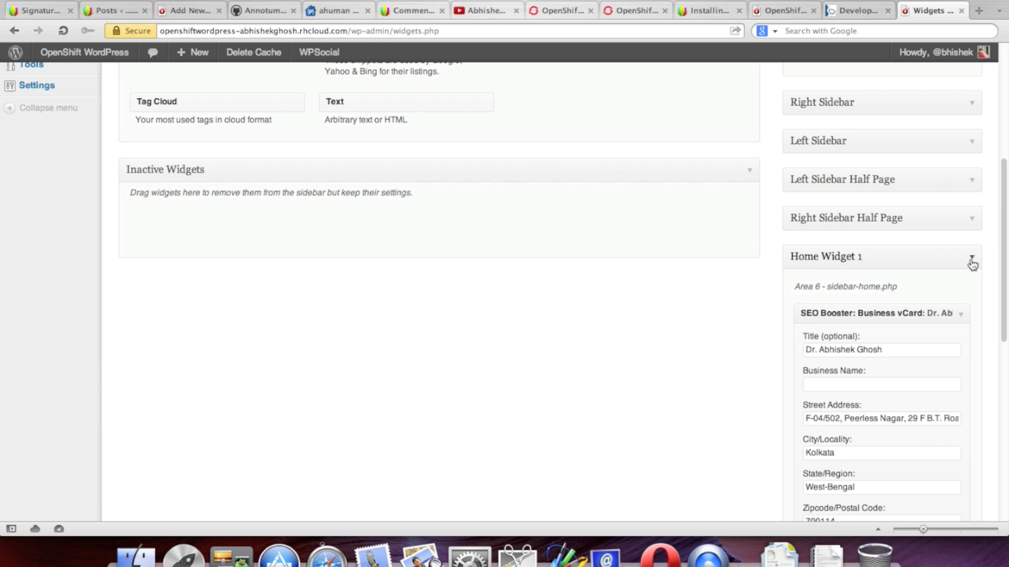
{"action": "left_click", "coordinate": [972, 258]}
{"action": "left_click", "coordinate": [971, 295]}
{"action": "scroll", "coordinate": [743, 250], "scroll_direction": "up", "scroll_amount": 5}
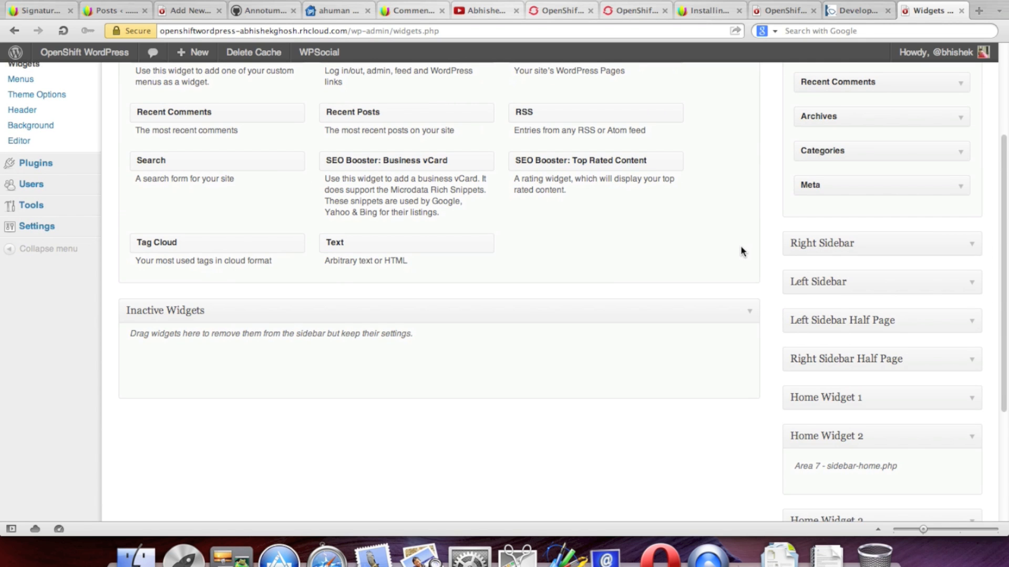
{"action": "scroll", "coordinate": [741, 250], "scroll_direction": "up", "scroll_amount": 2}
{"action": "left_click_drag", "start_coordinate": [627, 161], "coordinate": [913, 301]}
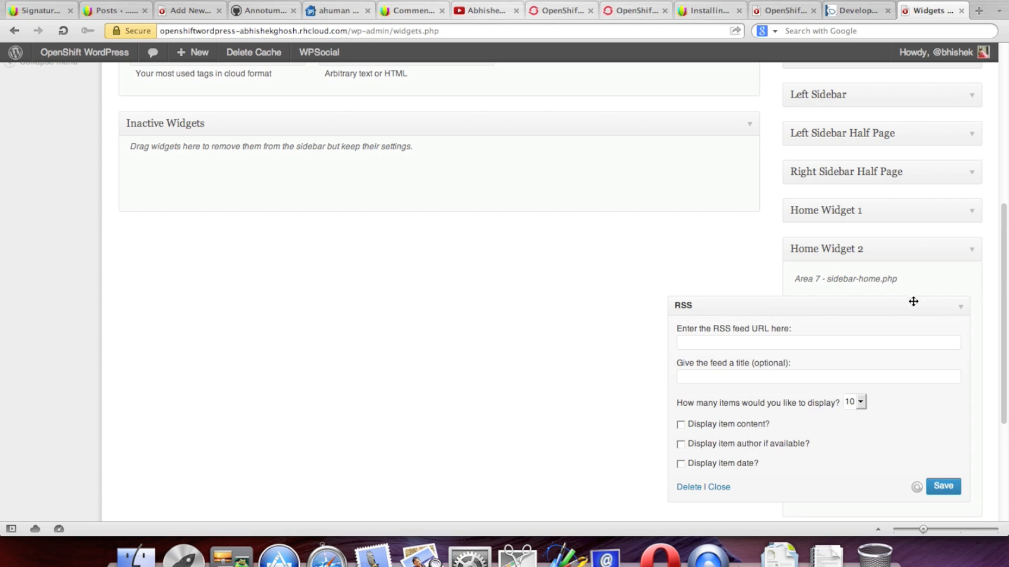
Step: Copy the blog's feedburner RSS address and paste it into the widget's feed URL field
{"action": "left_click", "coordinate": [749, 343]}
{"action": "left_click", "coordinate": [706, 11]}
{"action": "left_click", "coordinate": [717, 34]}
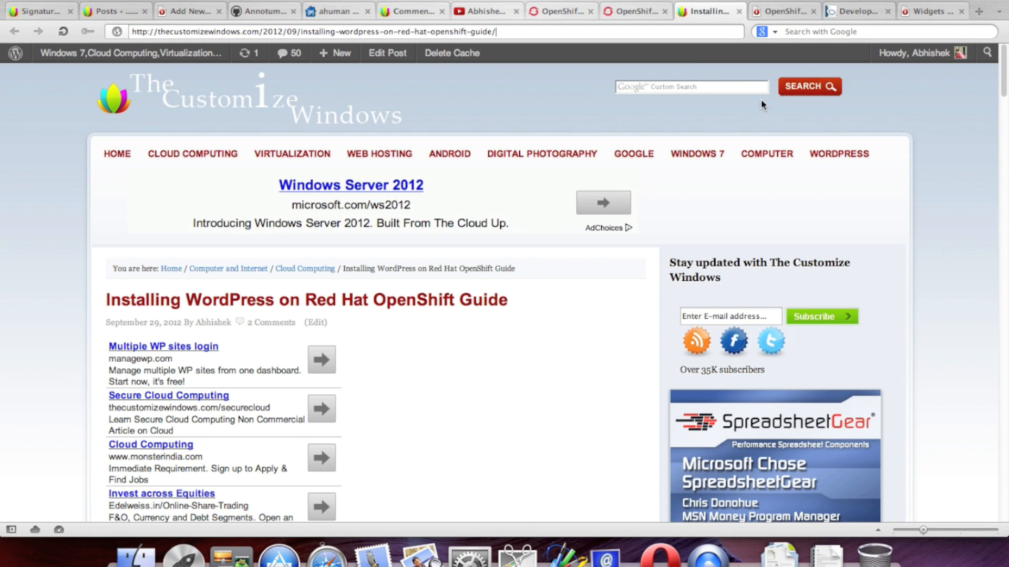
{"action": "scroll", "coordinate": [945, 150], "scroll_direction": "down", "scroll_amount": 2}
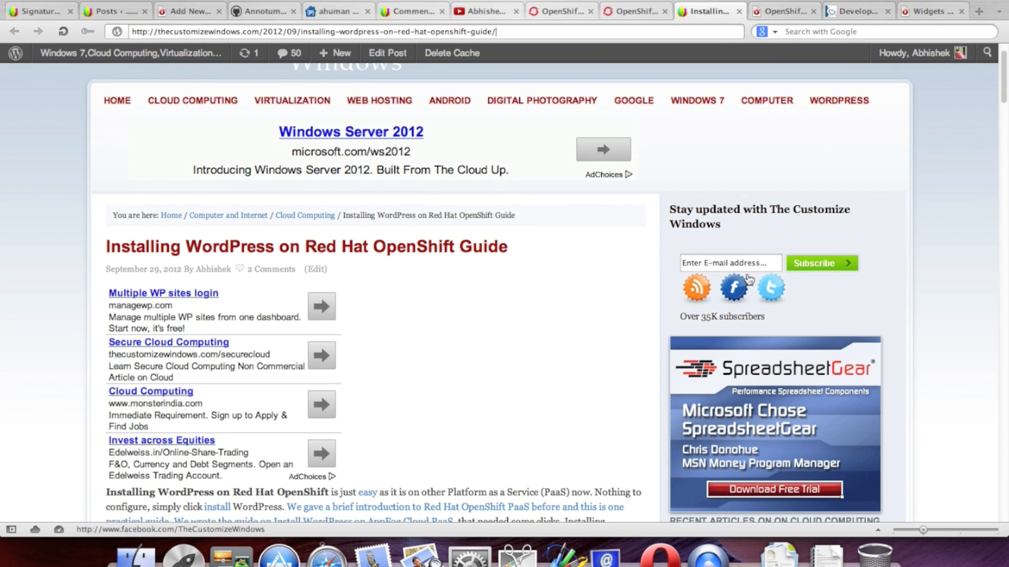
{"action": "left_click", "coordinate": [701, 292]}
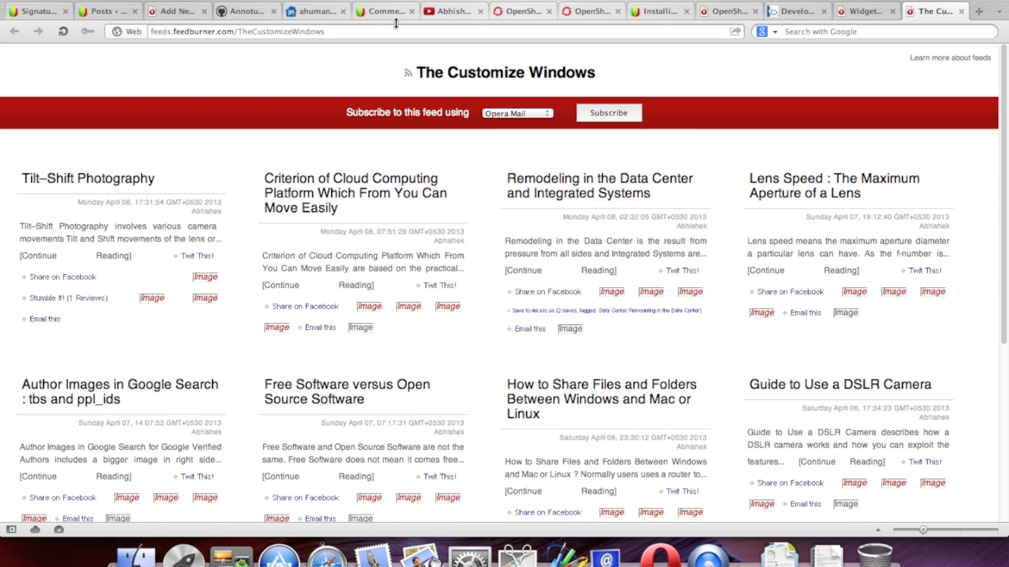
{"action": "left_click", "coordinate": [329, 35]}
{"action": "right_click", "coordinate": [316, 33]}
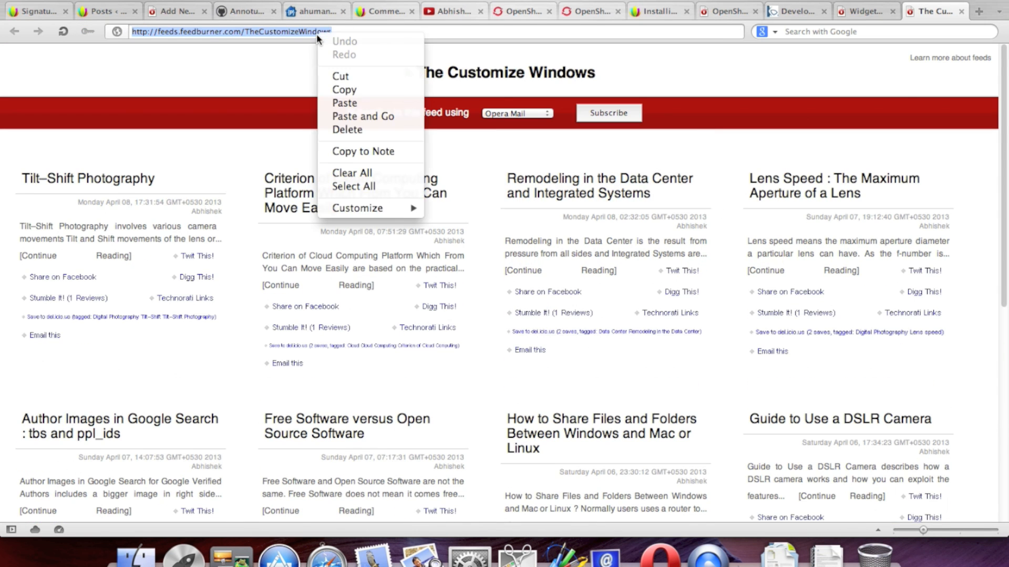
{"action": "left_click", "coordinate": [356, 88]}
{"action": "left_click", "coordinate": [862, 11]}
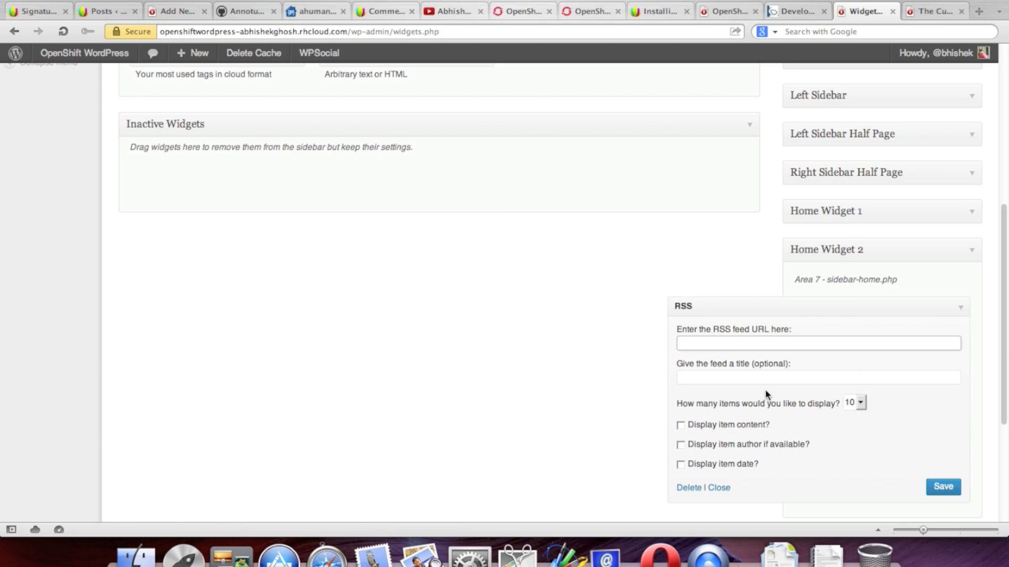
{"action": "key", "text": "super+v"}
Step: Title the feed 'The Customize Windows', show 5 items with content, author and date, and save
{"action": "left_click", "coordinate": [732, 379]}
{"action": "type", "text": "The Customize Windows"}
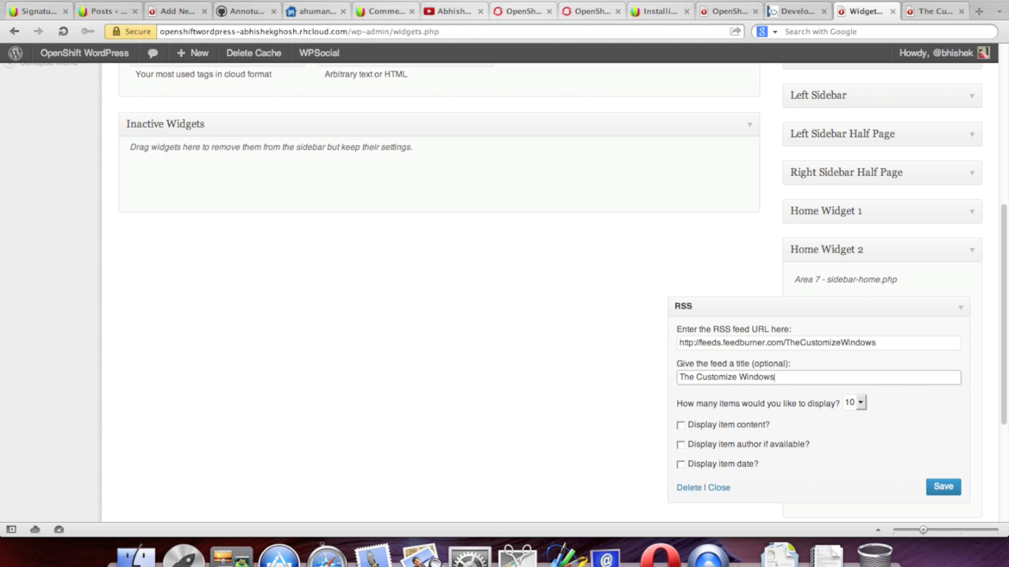
{"action": "scroll", "coordinate": [864, 310], "scroll_direction": "down", "scroll_amount": 3}
{"action": "left_click", "coordinate": [859, 305]}
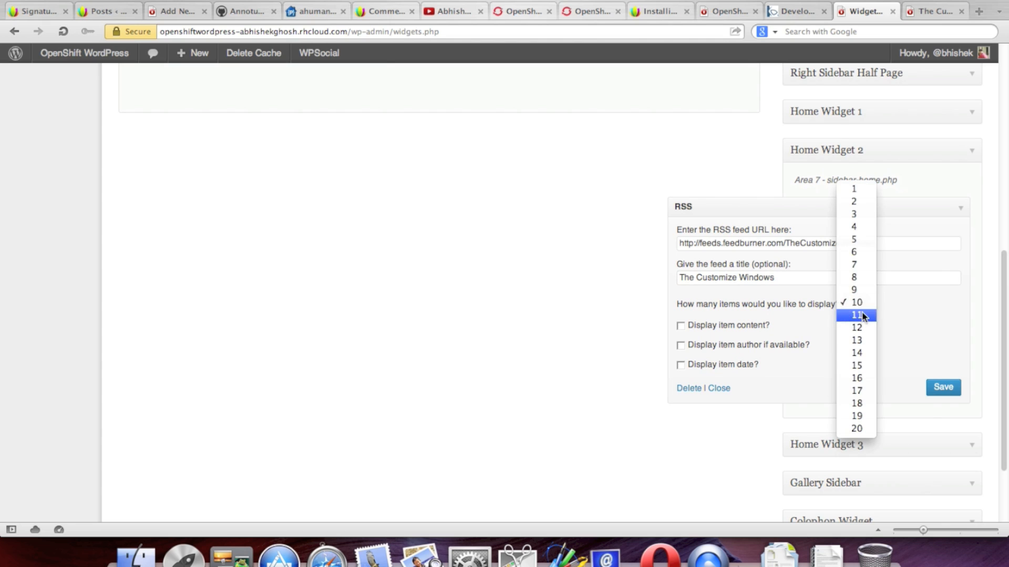
{"action": "left_click", "coordinate": [856, 237]}
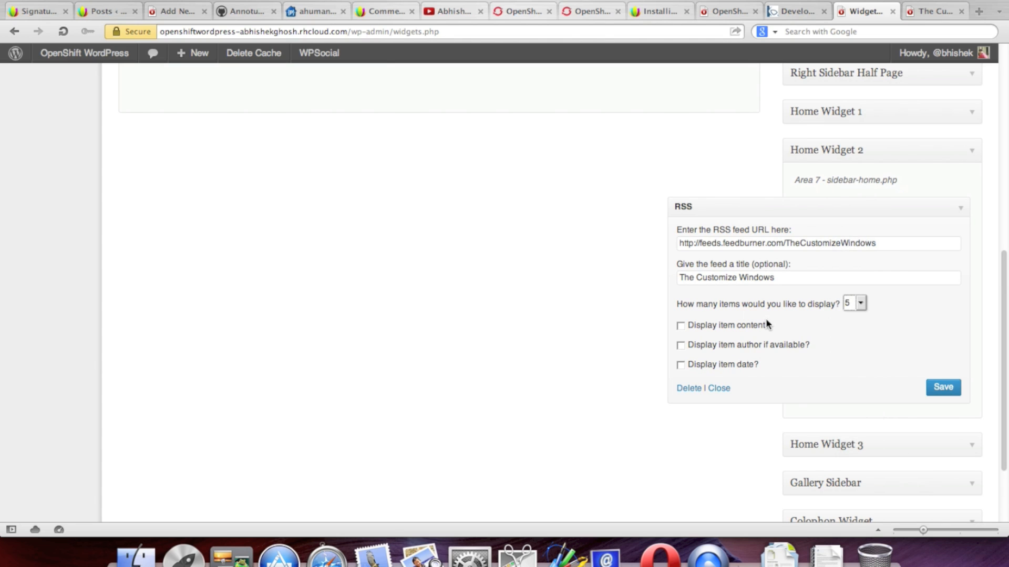
{"action": "left_click", "coordinate": [681, 326]}
{"action": "left_click", "coordinate": [680, 365]}
{"action": "left_click", "coordinate": [960, 393]}
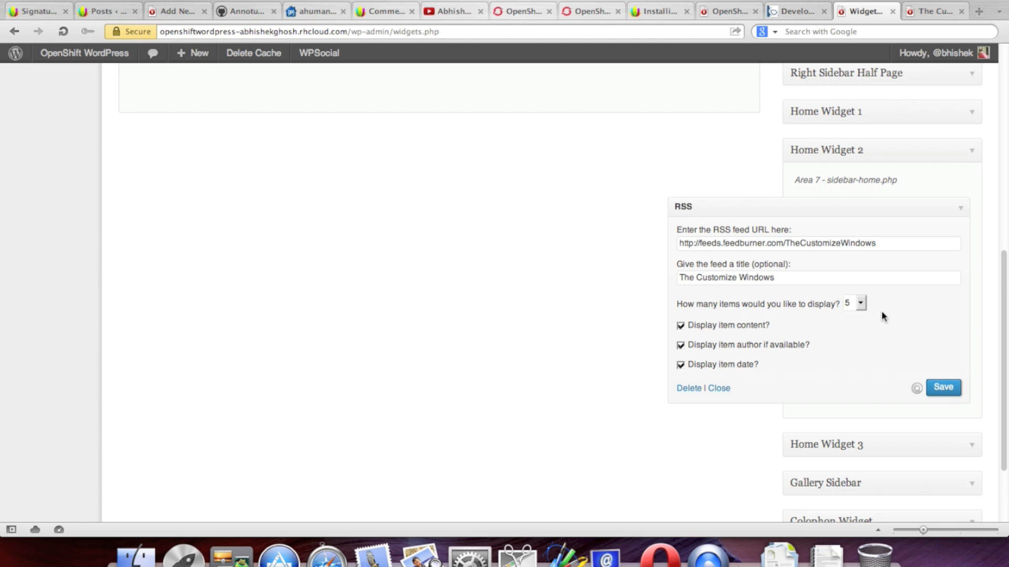
{"action": "left_click", "coordinate": [961, 209]}
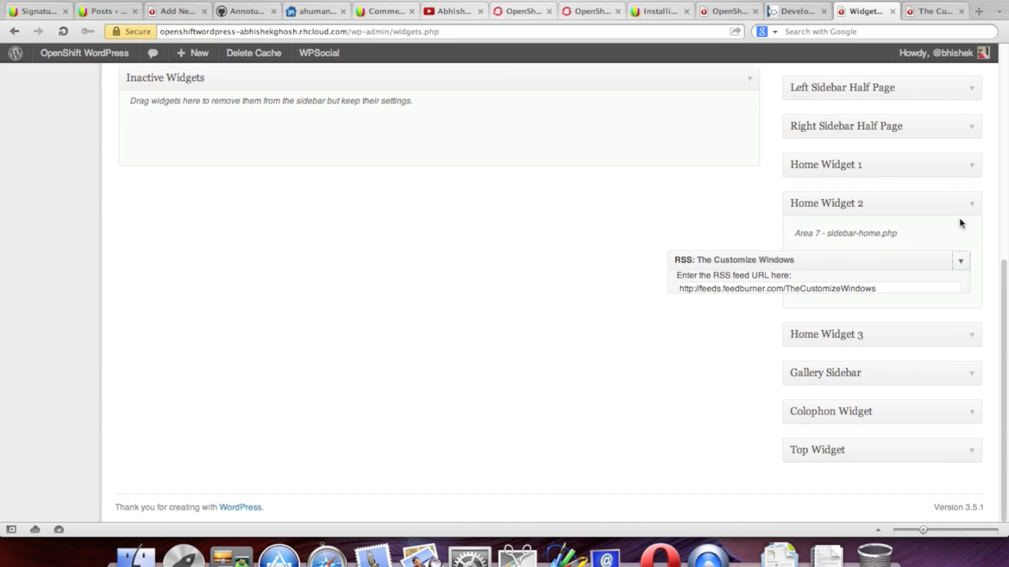
Step: Expand Home Widget 3 and place a Text widget into it
{"action": "left_click", "coordinate": [966, 339]}
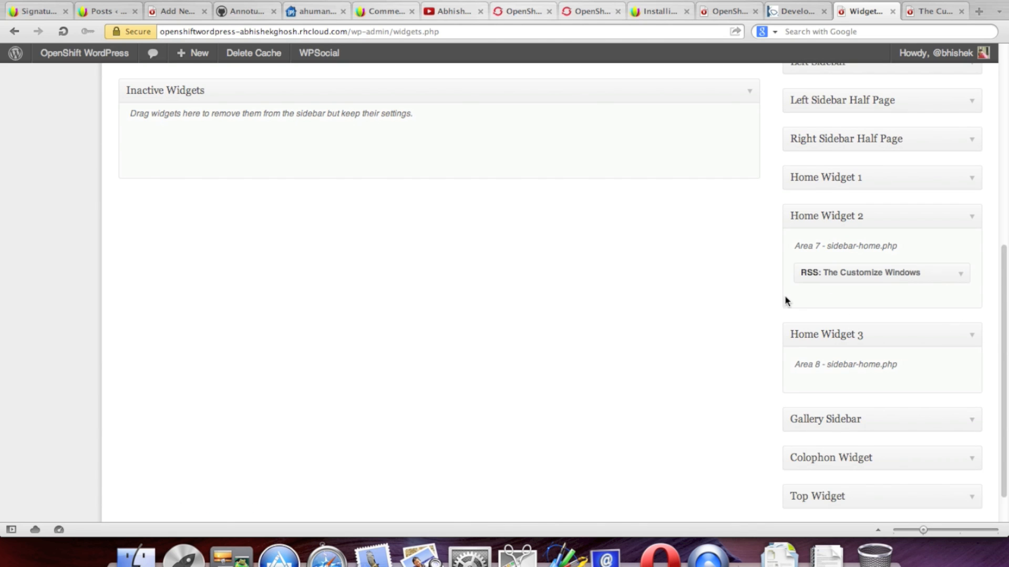
{"action": "scroll", "coordinate": [743, 304], "scroll_direction": "up", "scroll_amount": 10}
{"action": "scroll", "coordinate": [744, 302], "scroll_direction": "up", "scroll_amount": 2}
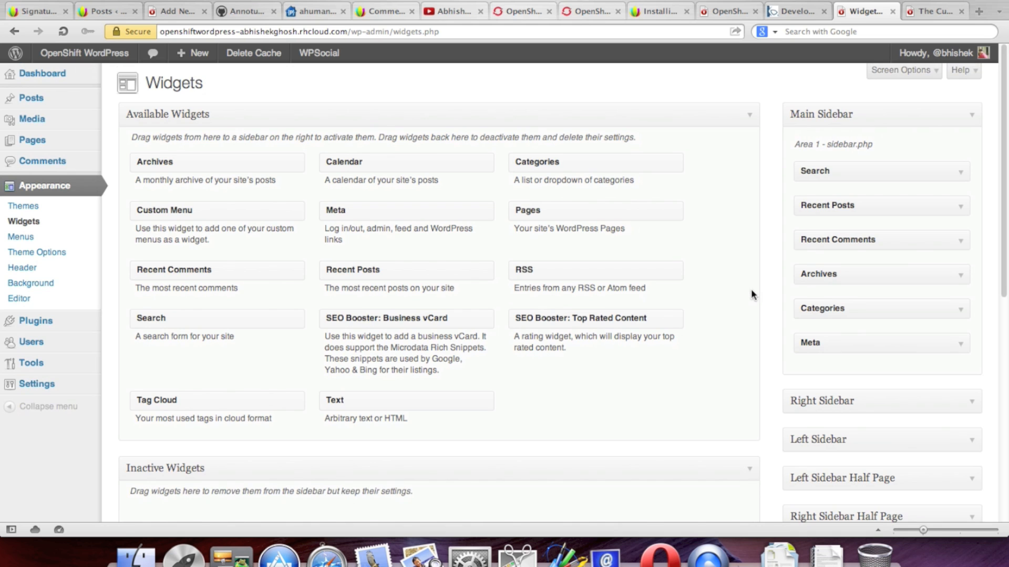
{"action": "scroll", "coordinate": [743, 292], "scroll_direction": "down", "scroll_amount": 4}
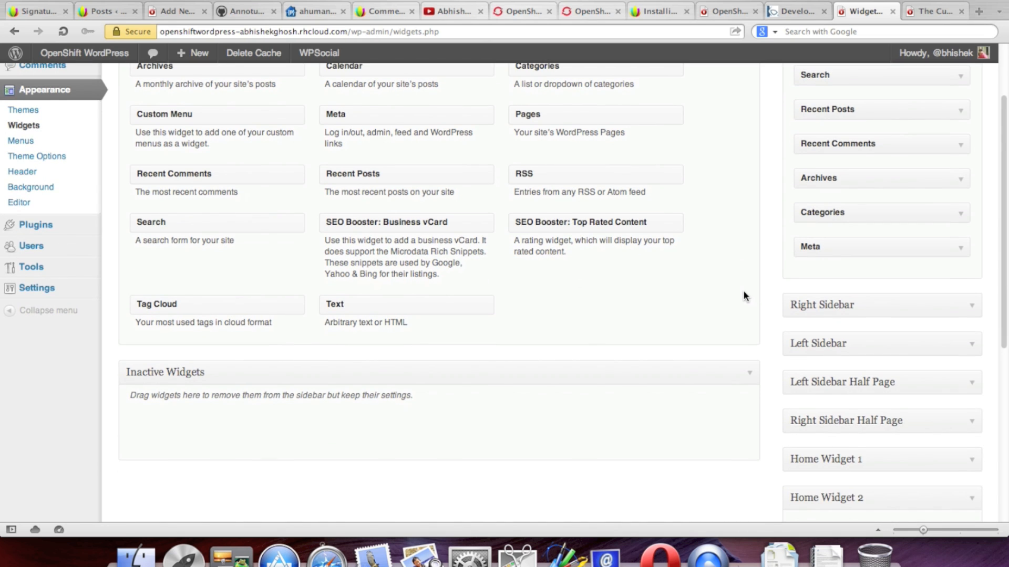
{"action": "scroll", "coordinate": [743, 292], "scroll_direction": "down", "scroll_amount": 6}
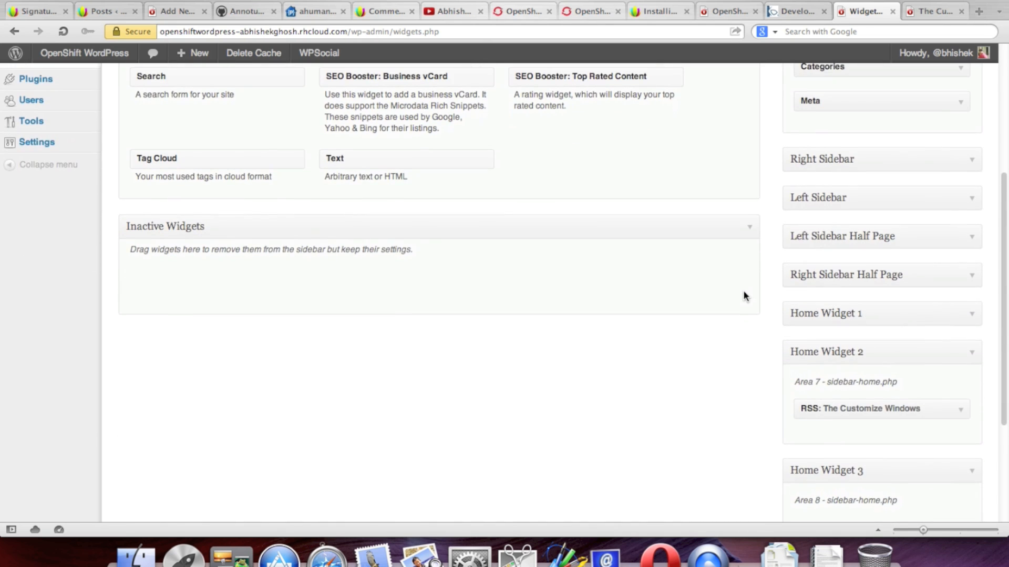
{"action": "scroll", "coordinate": [743, 296], "scroll_direction": "down", "scroll_amount": 2}
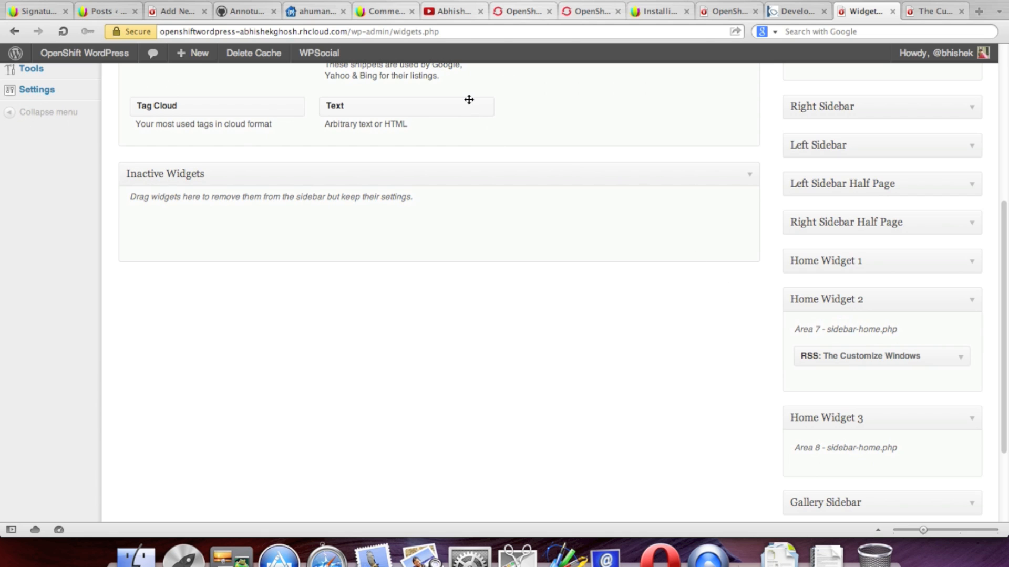
{"action": "left_click_drag", "start_coordinate": [467, 103], "coordinate": [946, 460]}
Step: Title it 'About This Website' and describe the site as an unofficial WordPress-on-OpenShift PaaS demo
{"action": "scroll", "coordinate": [612, 346], "scroll_direction": "down", "scroll_amount": 6}
{"action": "left_click", "coordinate": [704, 346]}
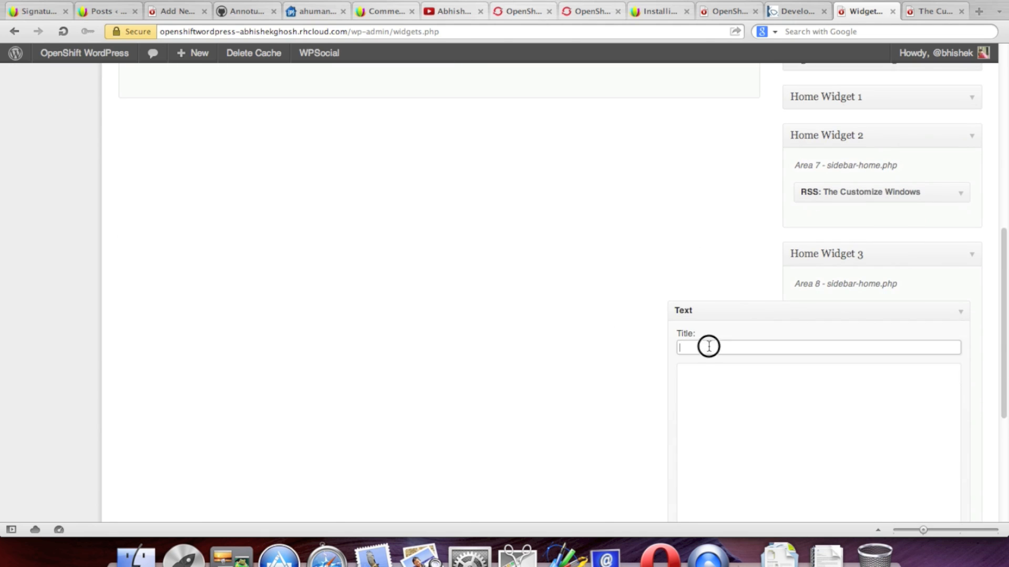
{"action": "type", "text": "About This W"}
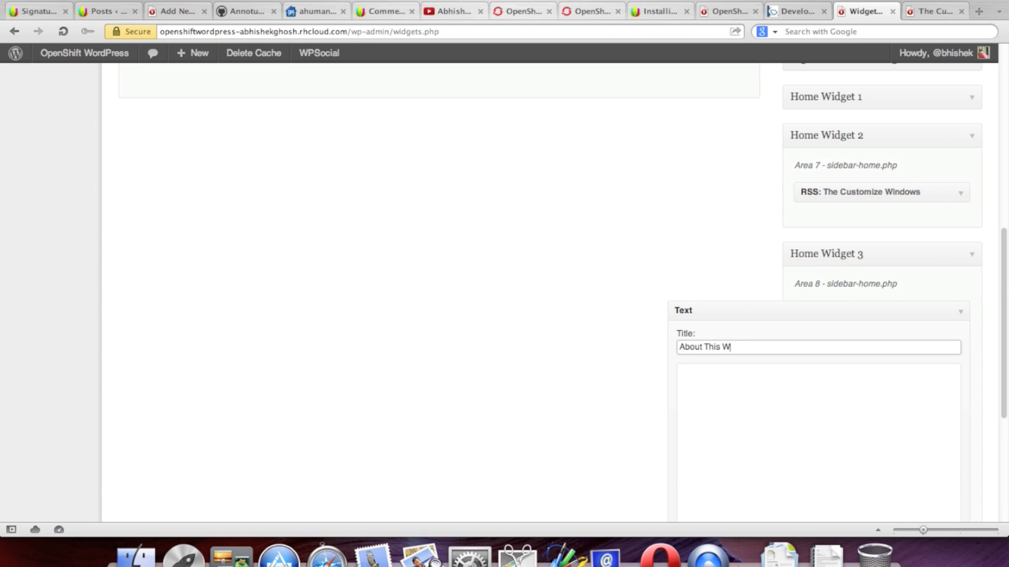
{"action": "type", "text": "ebsite"}
{"action": "left_click", "coordinate": [725, 433]}
{"action": "type", "text": "T"}
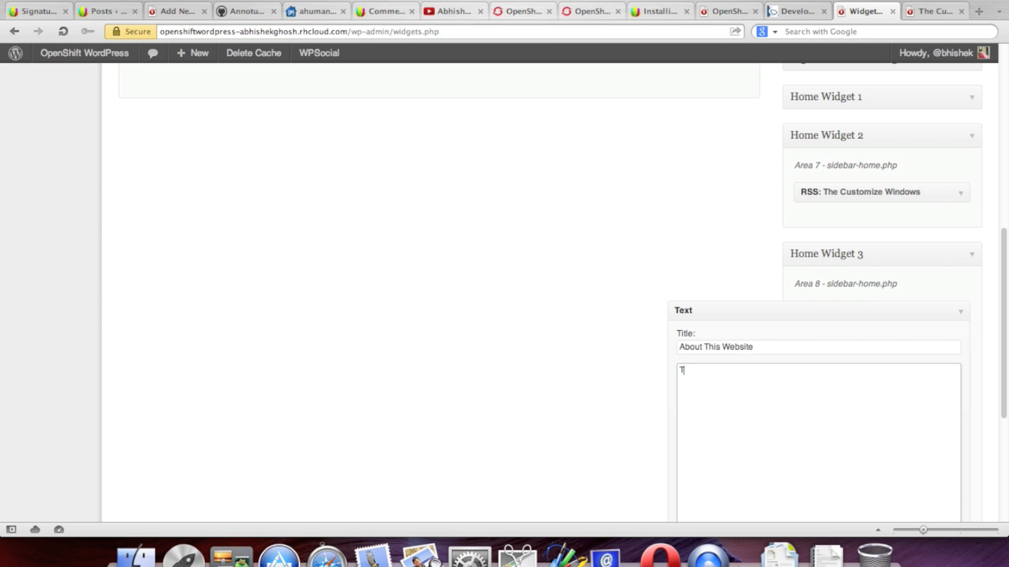
{"action": "type", "text": "his is an unofficial Demo Website"}
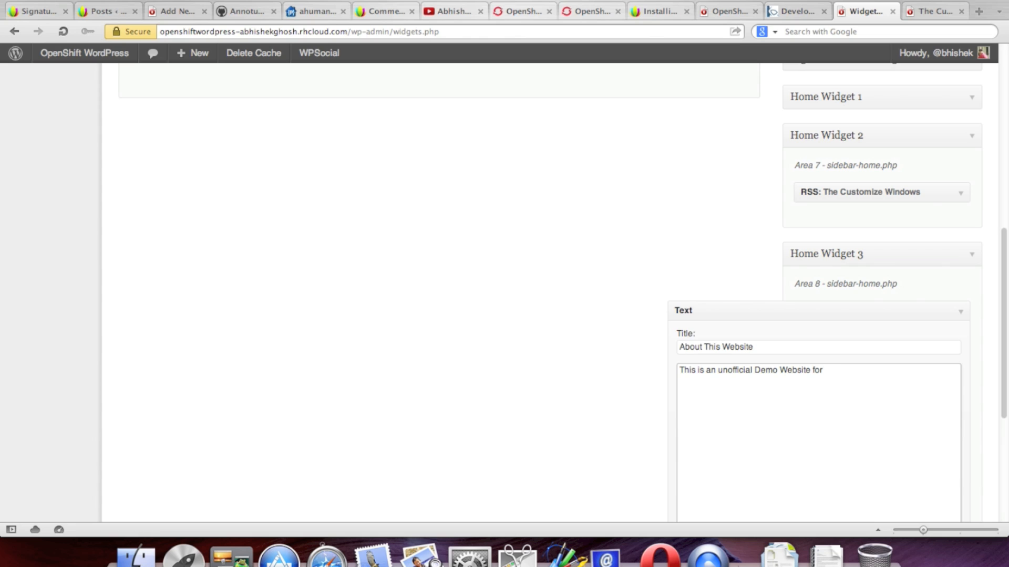
{"action": "type", "text": "for installation of WordPress software on"}
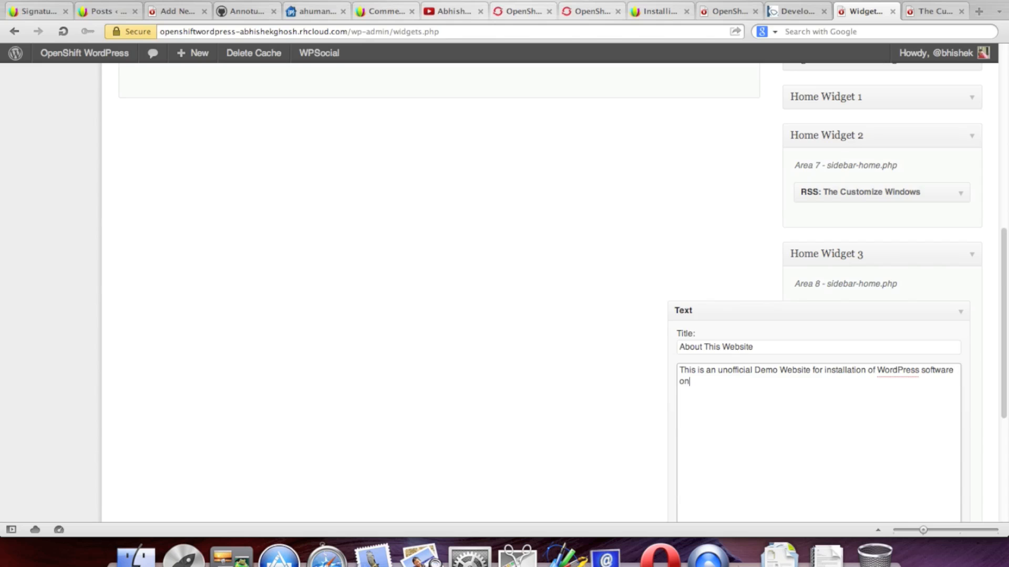
{"action": "type", "text": " OpenShift PaaS using the free quota."}
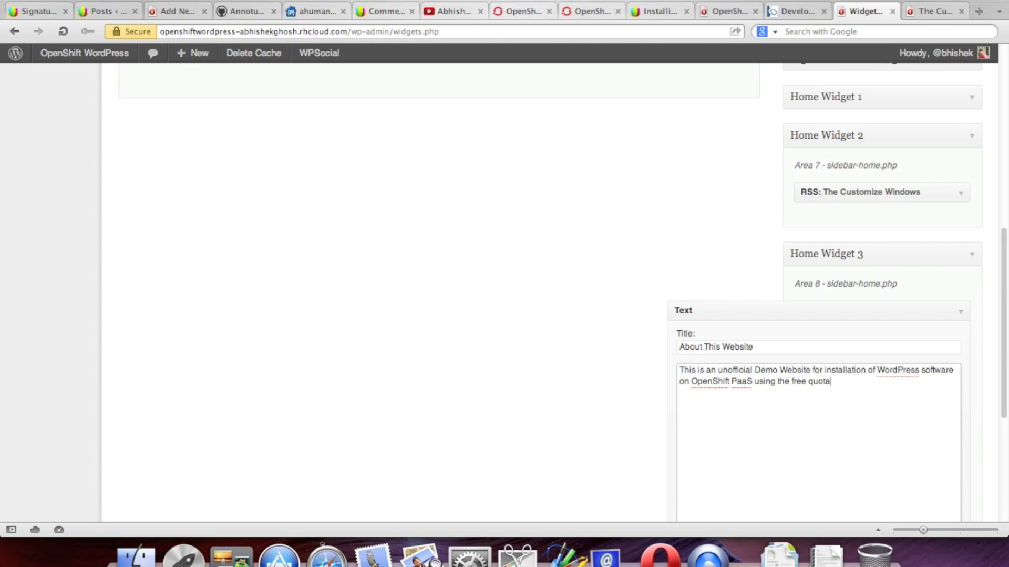
Step: Save the 'About This Website' Text widget in Home Widget 3 and collapse it
{"action": "scroll", "coordinate": [615, 441], "scroll_direction": "down", "scroll_amount": 5}
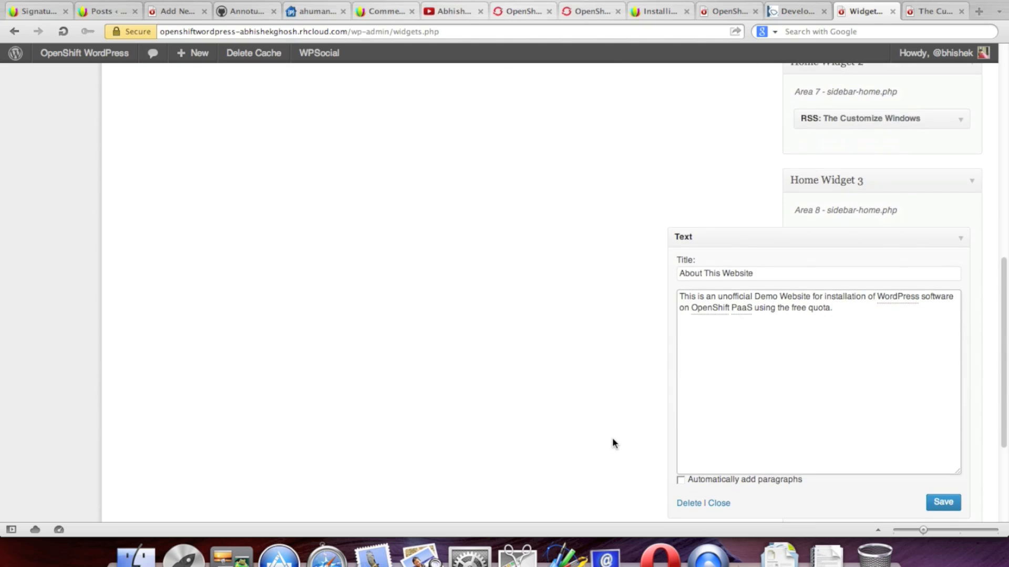
{"action": "left_click", "coordinate": [931, 434]}
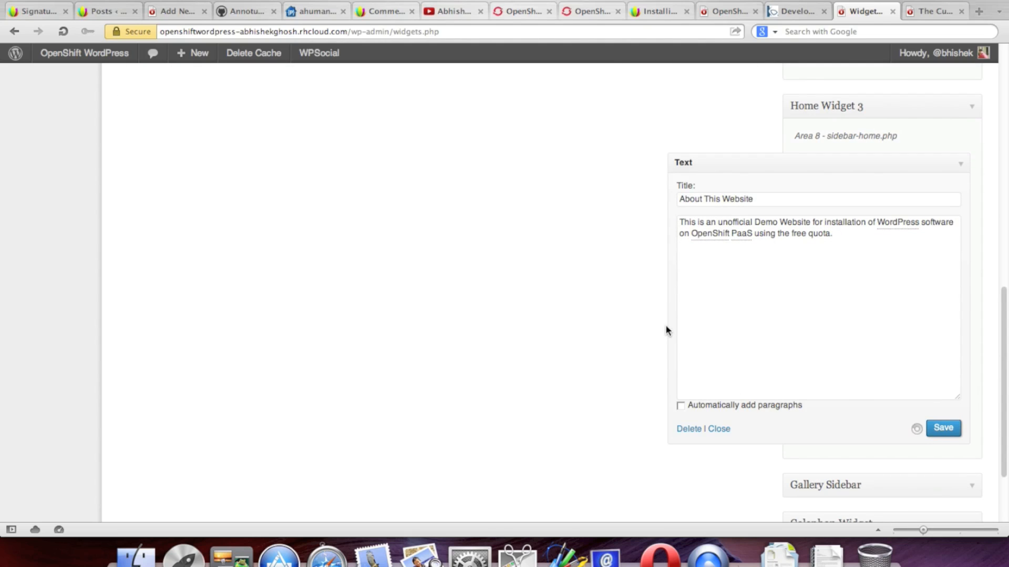
{"action": "left_click", "coordinate": [961, 165]}
Step: Open the OpenShift WordPress live site in a background tab via Visit Site
{"action": "mouse_move", "coordinate": [83, 56]}
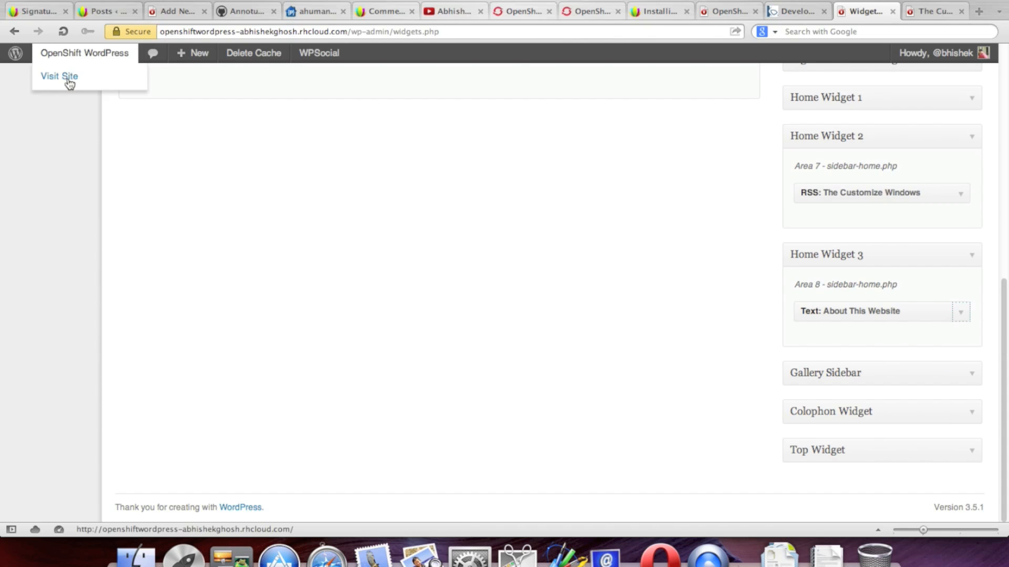
{"action": "right_click", "coordinate": [69, 79]}
{"action": "left_click", "coordinate": [86, 109]}
Step: Close The Customize Windows feed tab, review the homepage widgets on the live site, then return to Widgets
{"action": "left_click", "coordinate": [865, 12]}
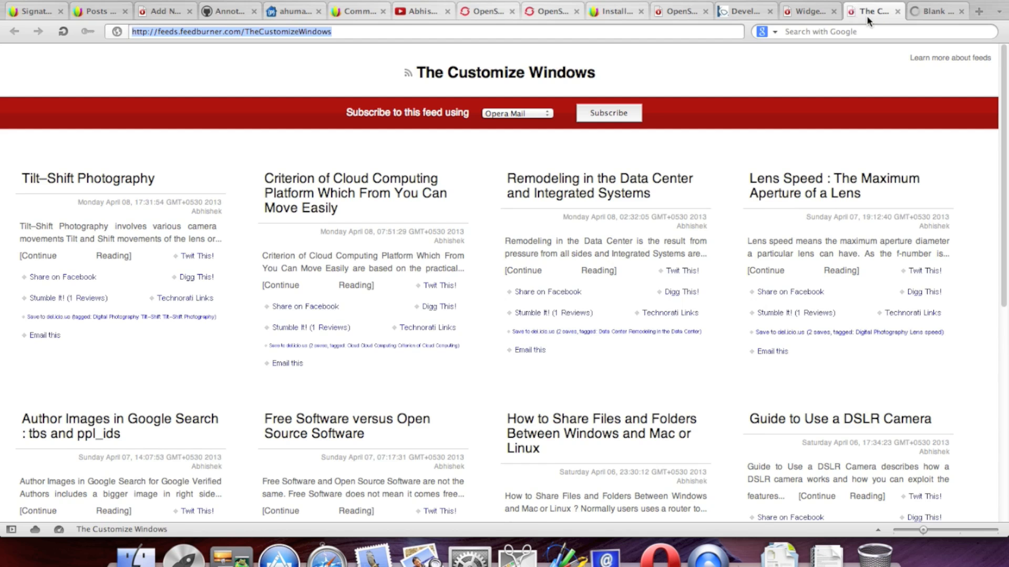
{"action": "left_click", "coordinate": [898, 11]}
{"action": "left_click", "coordinate": [921, 11]}
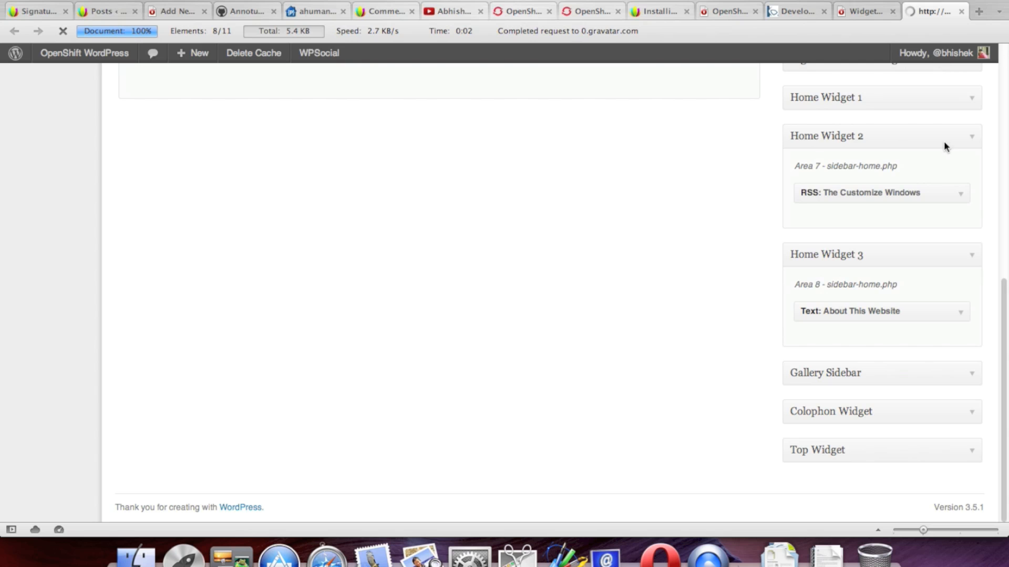
{"action": "scroll", "coordinate": [933, 211], "scroll_direction": "down", "scroll_amount": 15}
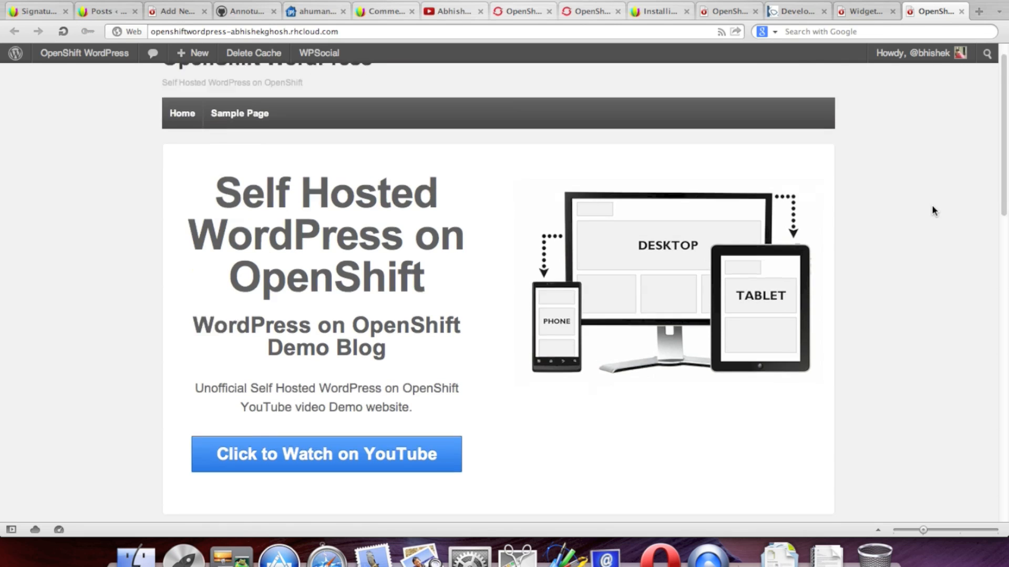
{"action": "scroll", "coordinate": [933, 211], "scroll_direction": "down", "scroll_amount": 6}
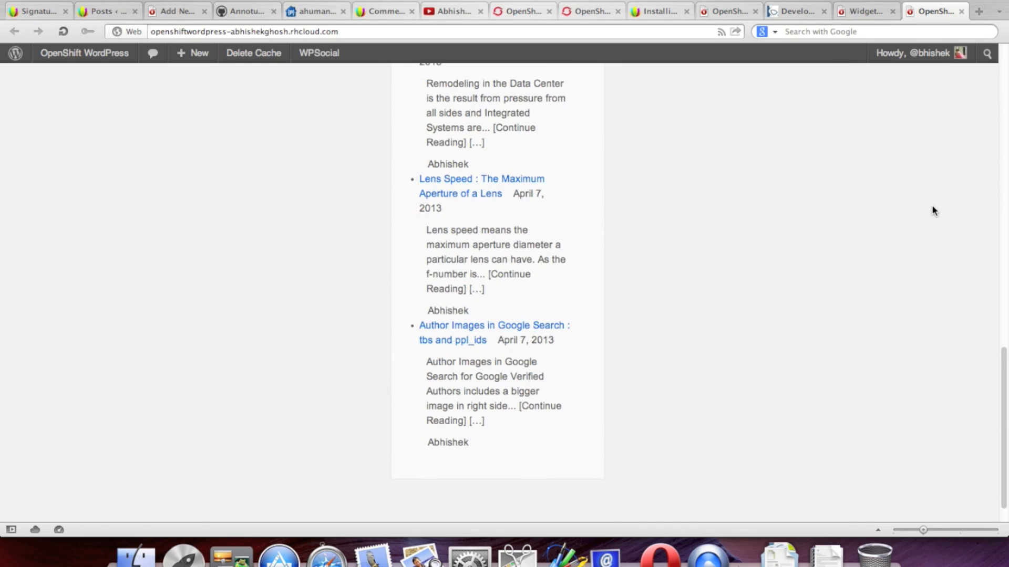
{"action": "scroll", "coordinate": [933, 210], "scroll_direction": "up", "scroll_amount": 10}
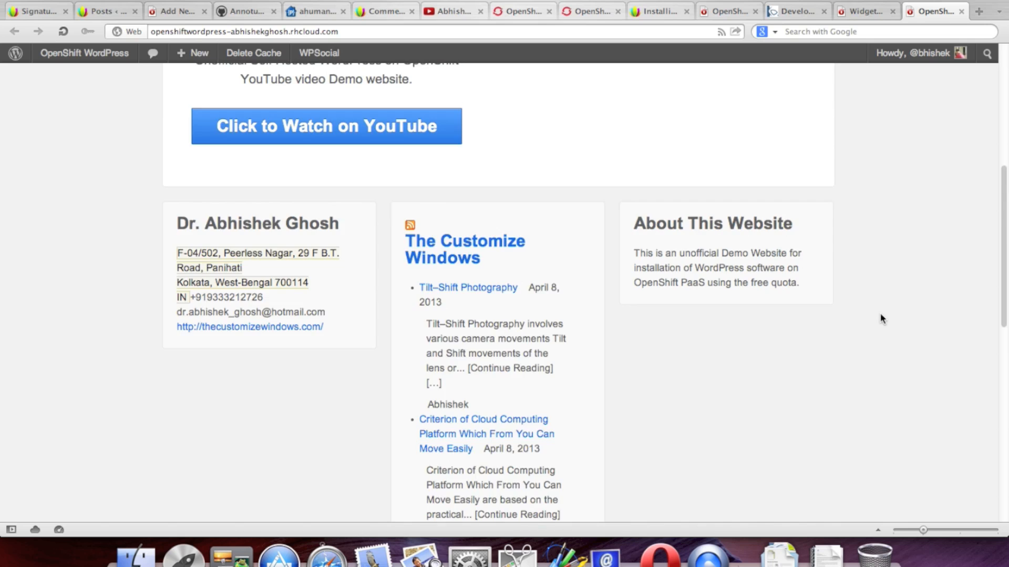
{"action": "scroll", "coordinate": [881, 318], "scroll_direction": "down", "scroll_amount": 5}
{"action": "scroll", "coordinate": [881, 320], "scroll_direction": "up", "scroll_amount": 4}
{"action": "scroll", "coordinate": [881, 322], "scroll_direction": "up", "scroll_amount": 2}
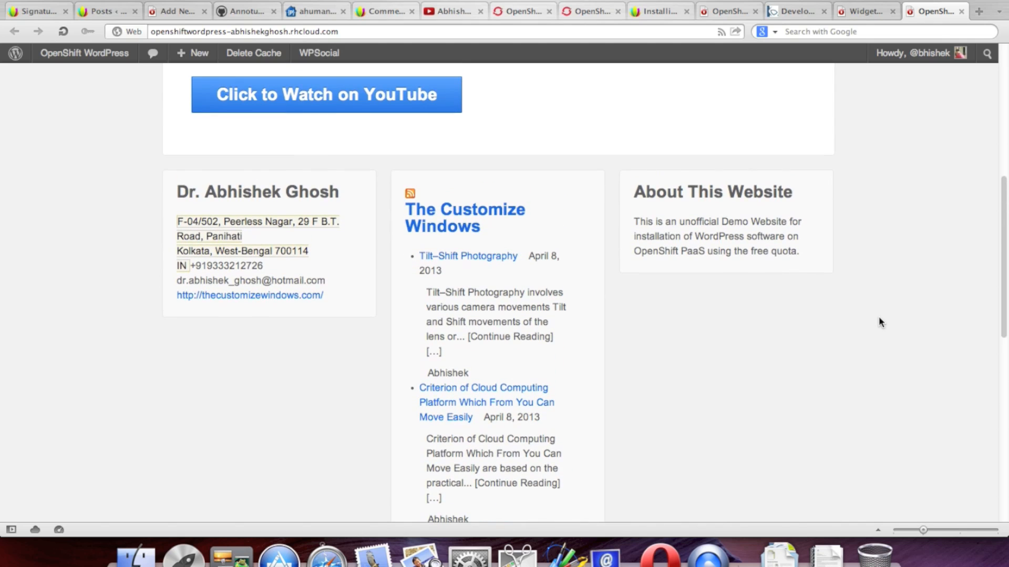
{"action": "left_click", "coordinate": [862, 16]}
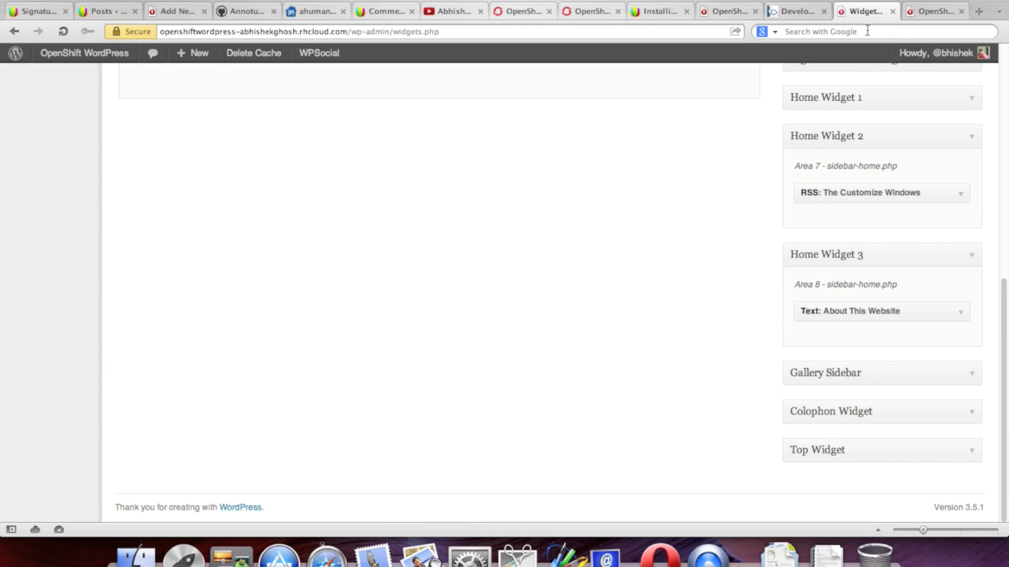
Step: Set The Customize Windows RSS widget to show 1 item and save it
{"action": "left_click", "coordinate": [956, 197]}
{"action": "left_click", "coordinate": [860, 289]}
{"action": "left_click", "coordinate": [853, 239]}
{"action": "left_click", "coordinate": [940, 374]}
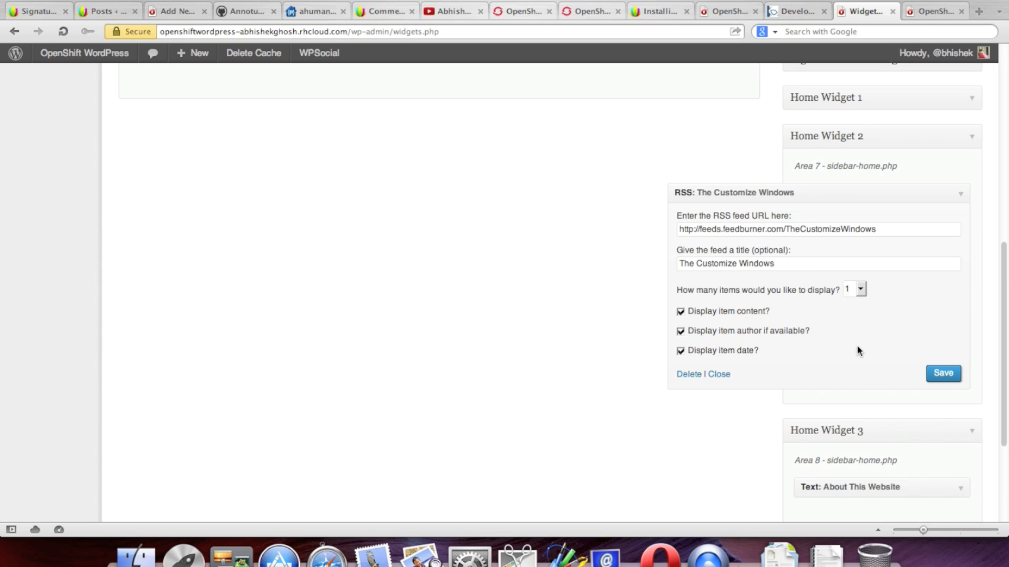
{"action": "left_click", "coordinate": [961, 198]}
Step: Reload the live homepage and check that the feed widget lists a single post
{"action": "left_click", "coordinate": [928, 12]}
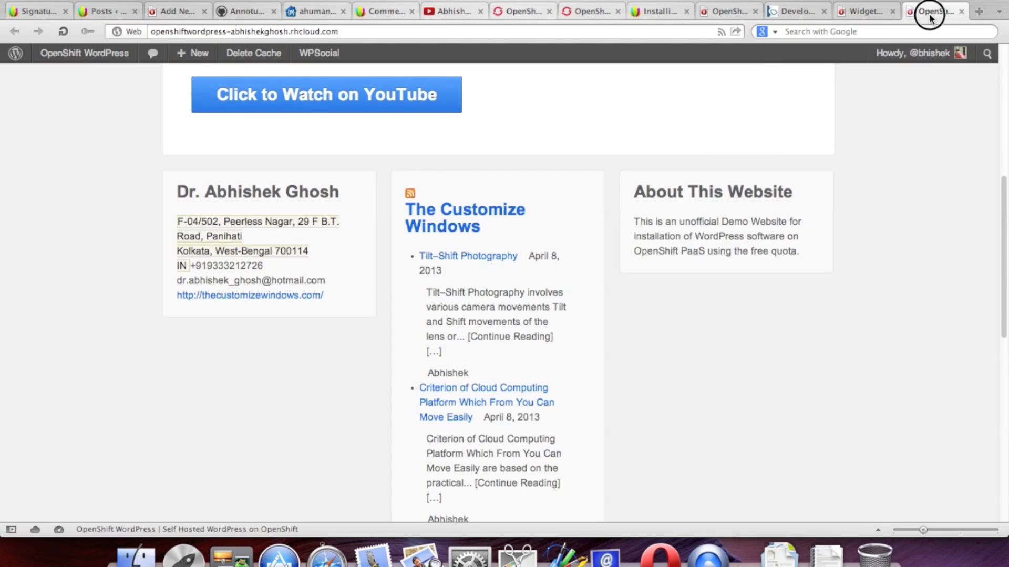
{"action": "left_click", "coordinate": [62, 35]}
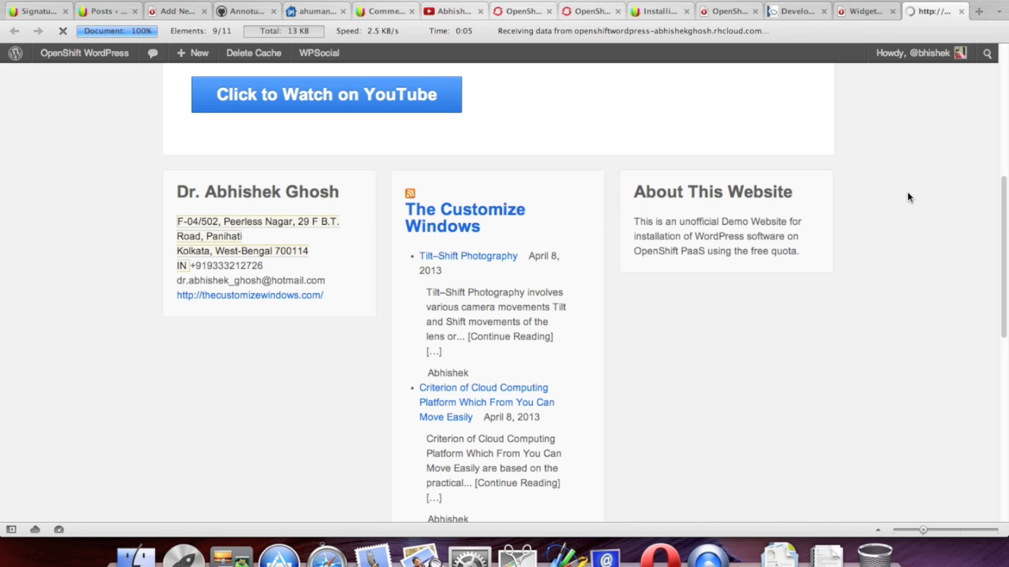
{"action": "scroll", "coordinate": [907, 194], "scroll_direction": "down", "scroll_amount": 7}
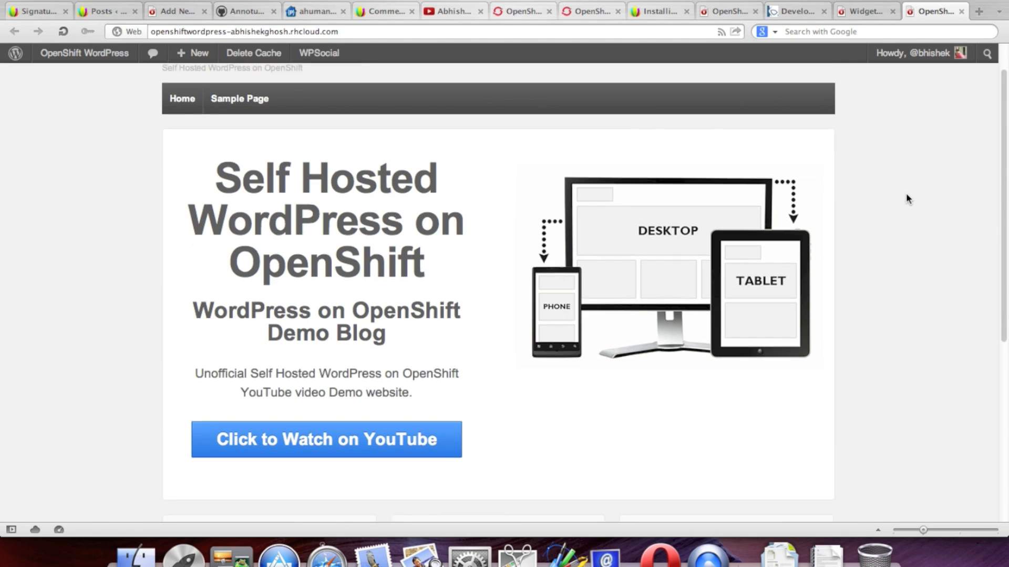
{"action": "scroll", "coordinate": [906, 196], "scroll_direction": "up", "scroll_amount": 2}
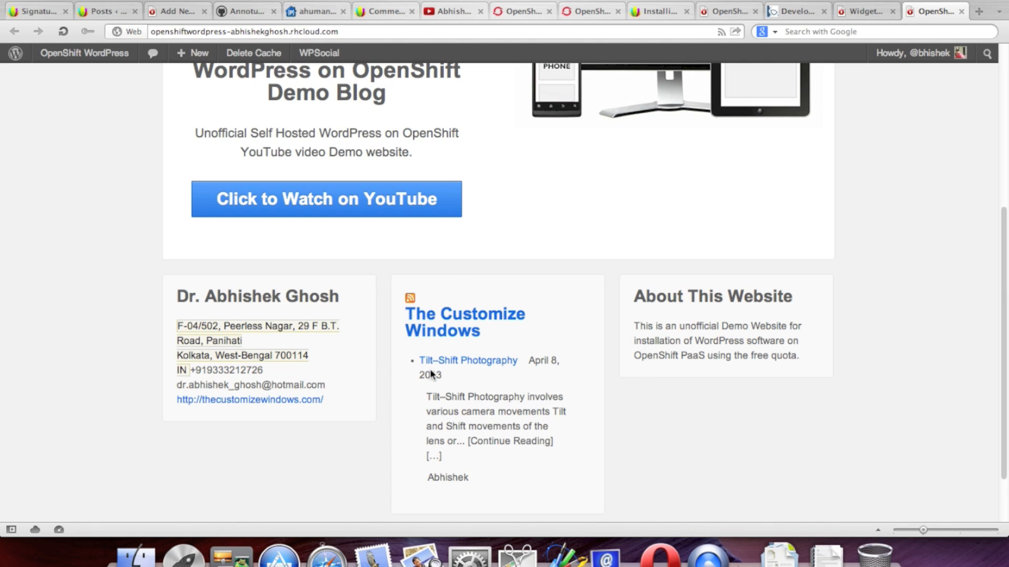
{"action": "scroll", "coordinate": [925, 352], "scroll_direction": "up", "scroll_amount": 5}
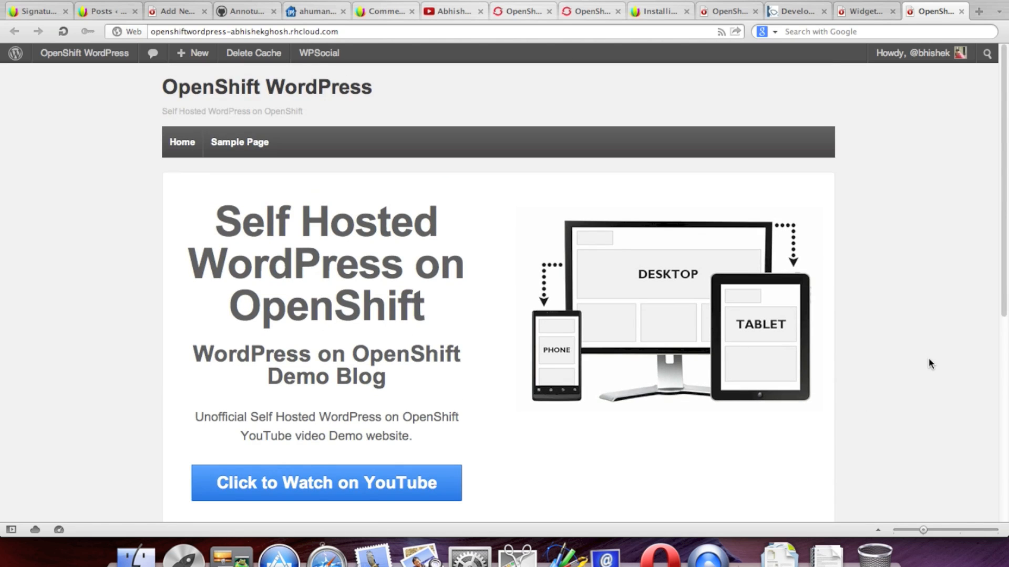
{"action": "scroll", "coordinate": [929, 363], "scroll_direction": "down", "scroll_amount": 2}
{"action": "scroll", "coordinate": [929, 362], "scroll_direction": "down", "scroll_amount": 6}
{"action": "scroll", "coordinate": [927, 361], "scroll_direction": "up", "scroll_amount": 8}
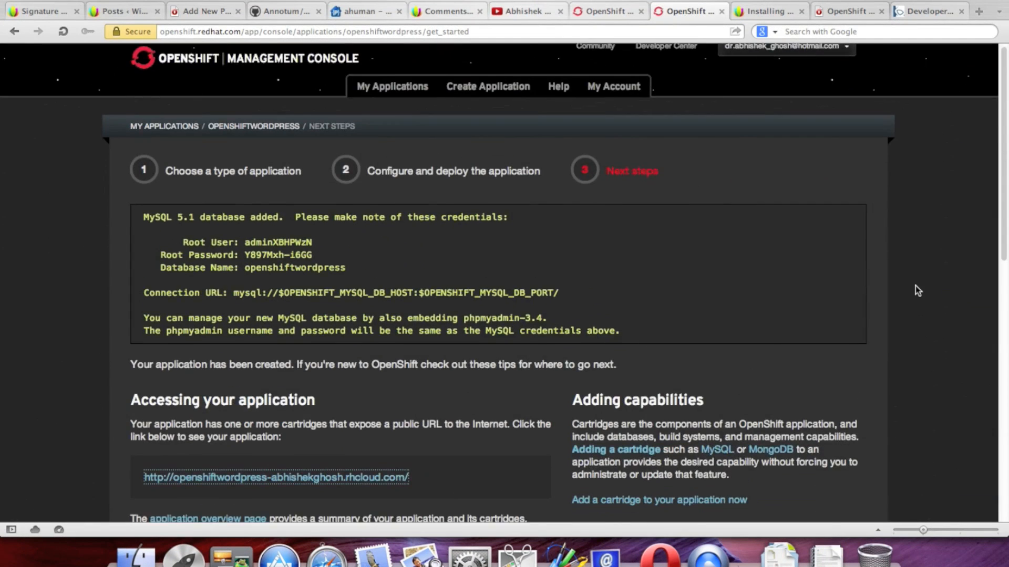
{"action": "scroll", "coordinate": [917, 290], "scroll_direction": "down", "scroll_amount": 4}
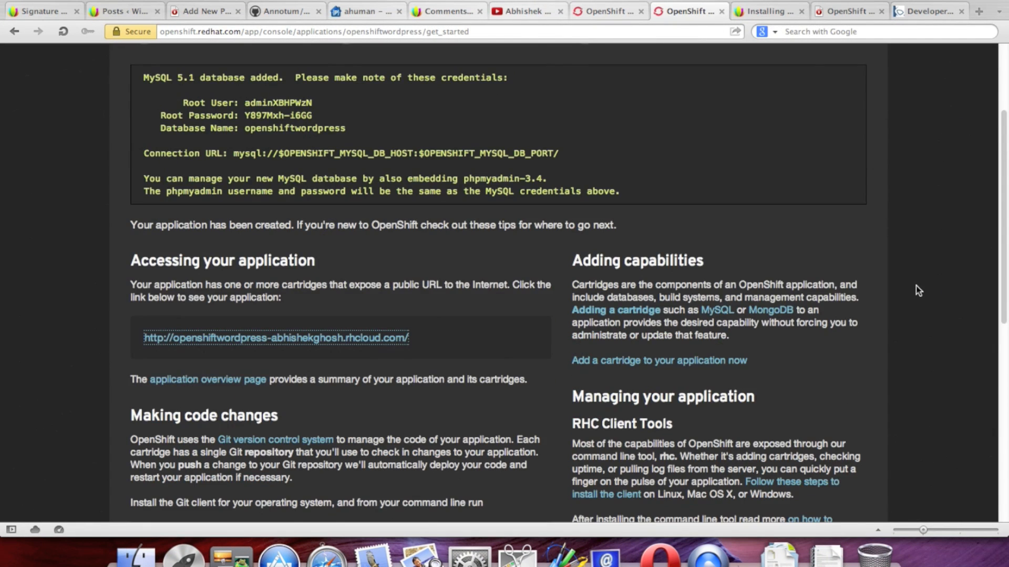
{"action": "scroll", "coordinate": [918, 291], "scroll_direction": "up", "scroll_amount": 4}
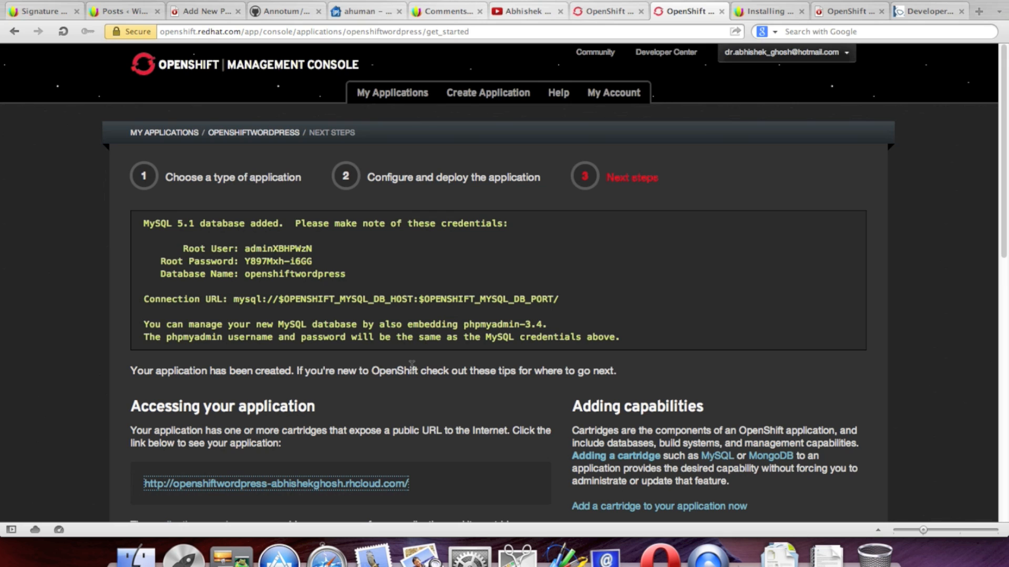
Step: Highlight the 'embedding phpmyadmin-3.4' note and read further down the page
{"action": "left_click_drag", "start_coordinate": [407, 325], "coordinate": [539, 325]}
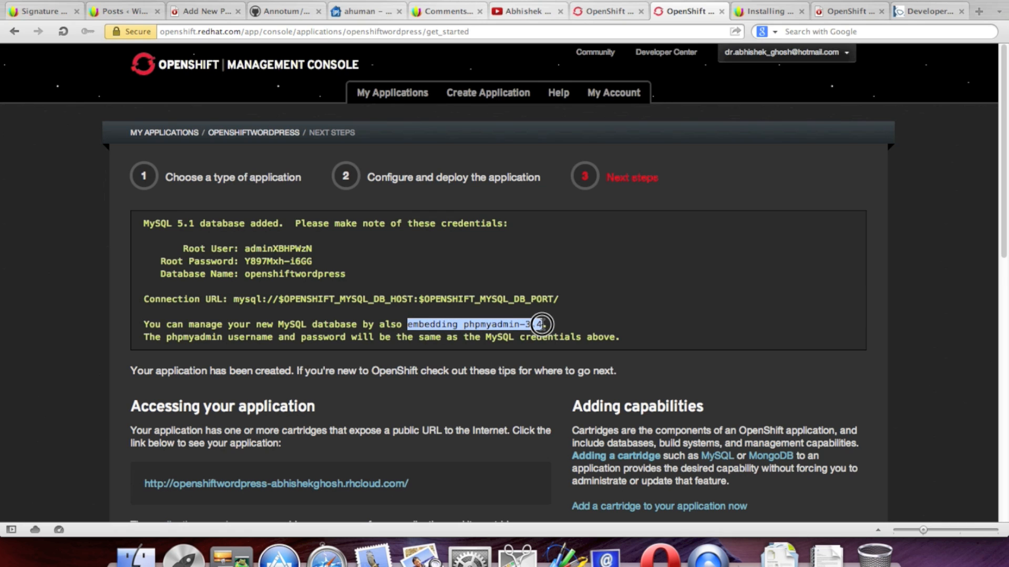
{"action": "left_click", "coordinate": [676, 324]}
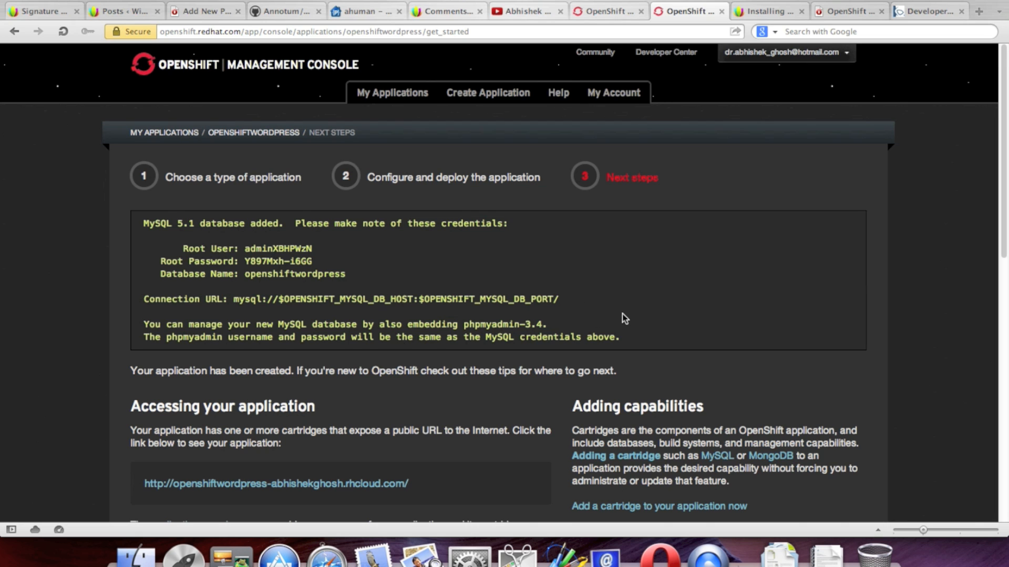
{"action": "scroll", "coordinate": [623, 318], "scroll_direction": "down", "scroll_amount": 3}
{"action": "scroll", "coordinate": [494, 351], "scroll_direction": "down", "scroll_amount": 2}
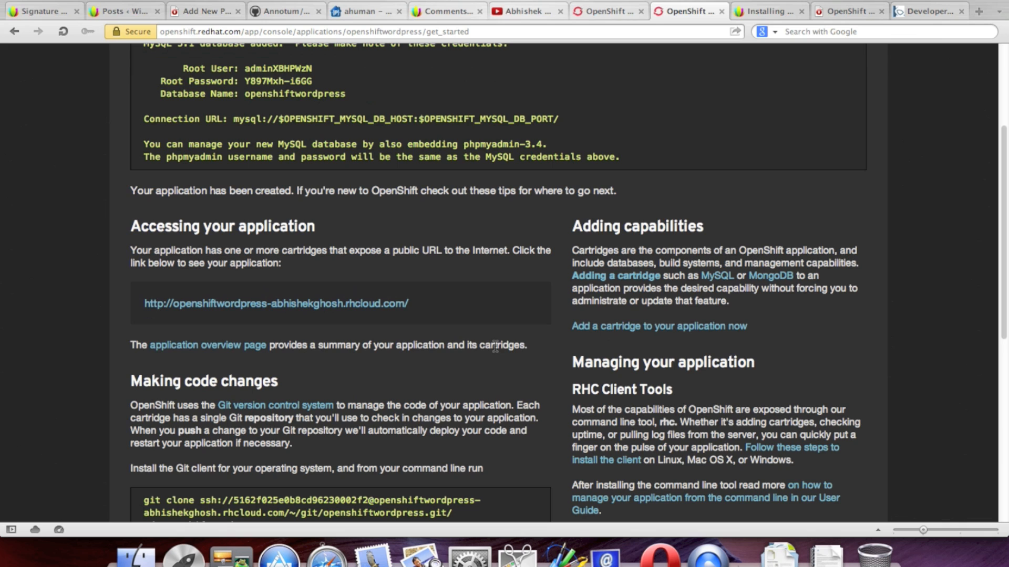
Step: Open the application overview page in a background tab and start adding a cartridge
{"action": "right_click", "coordinate": [234, 342]}
{"action": "left_click", "coordinate": [287, 375]}
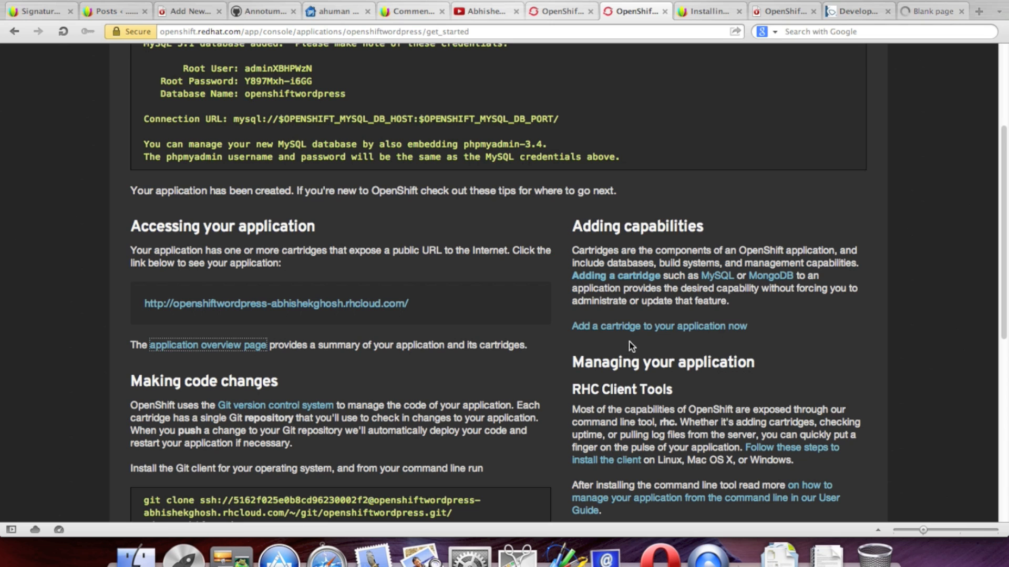
{"action": "left_click", "coordinate": [647, 337]}
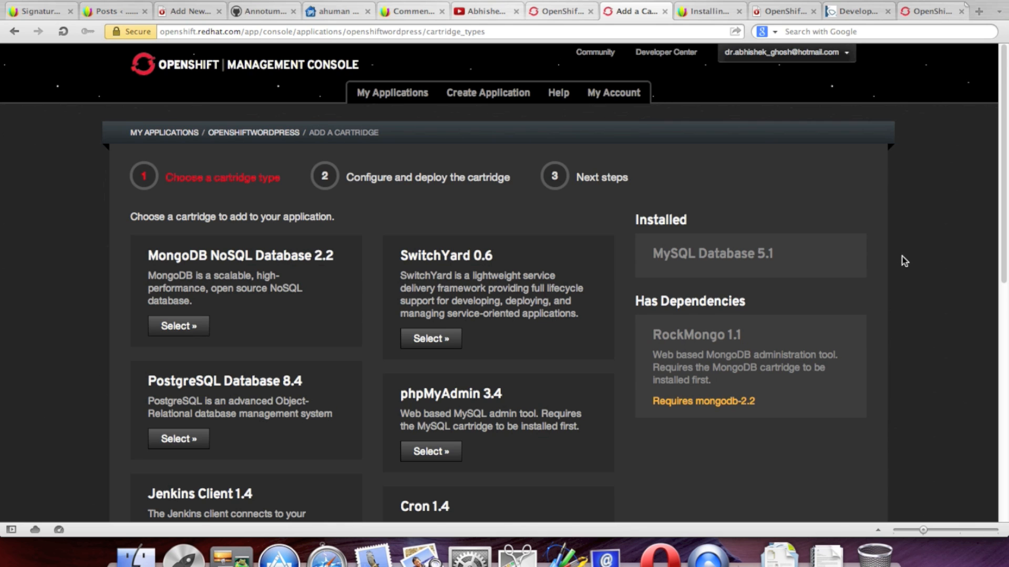
Step: Add the phpMyAdmin 3.4 cartridge to the openshiftwordpress application
{"action": "scroll", "coordinate": [902, 259], "scroll_direction": "down", "scroll_amount": 2}
{"action": "scroll", "coordinate": [904, 261], "scroll_direction": "down", "scroll_amount": 3}
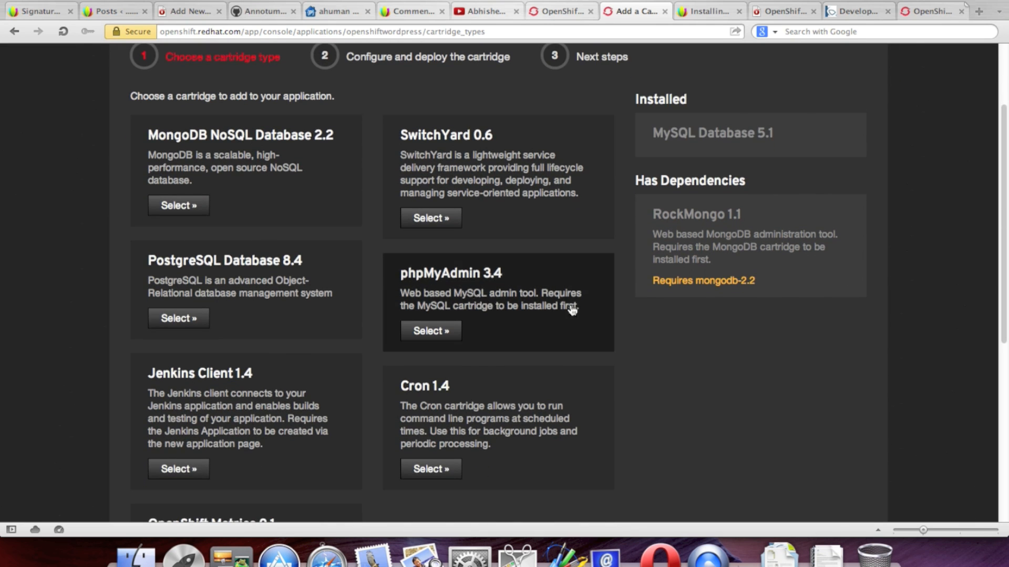
{"action": "scroll", "coordinate": [676, 328], "scroll_direction": "down", "scroll_amount": 2}
{"action": "scroll", "coordinate": [677, 333], "scroll_direction": "down", "scroll_amount": 2}
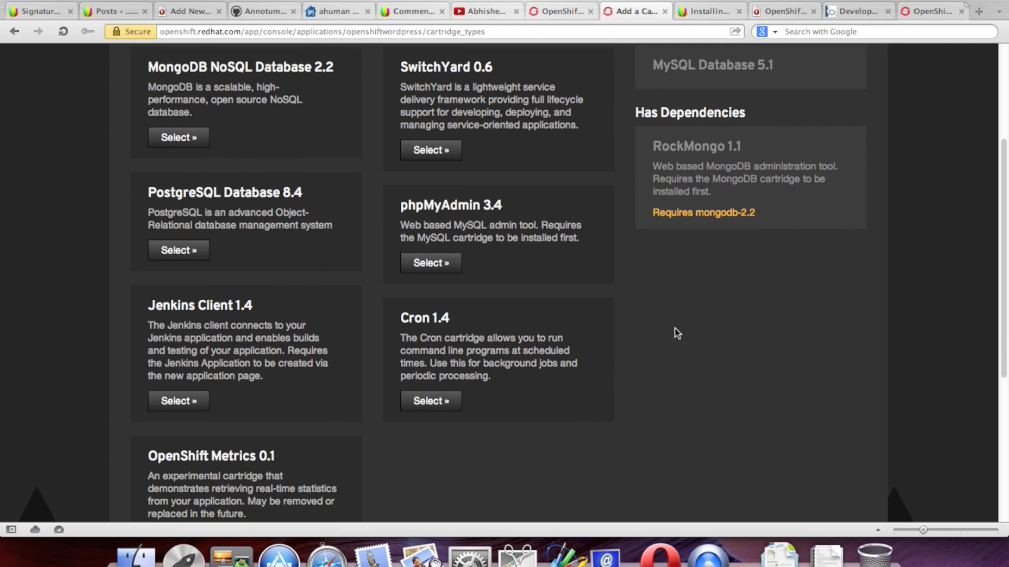
{"action": "scroll", "coordinate": [677, 333], "scroll_direction": "down", "scroll_amount": 3}
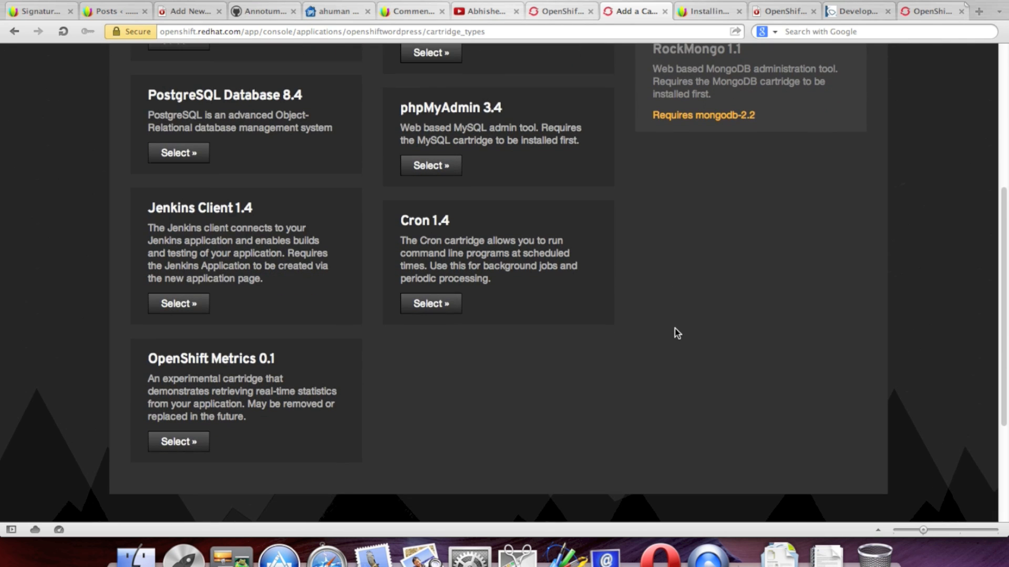
{"action": "scroll", "coordinate": [675, 331], "scroll_direction": "up", "scroll_amount": 7}
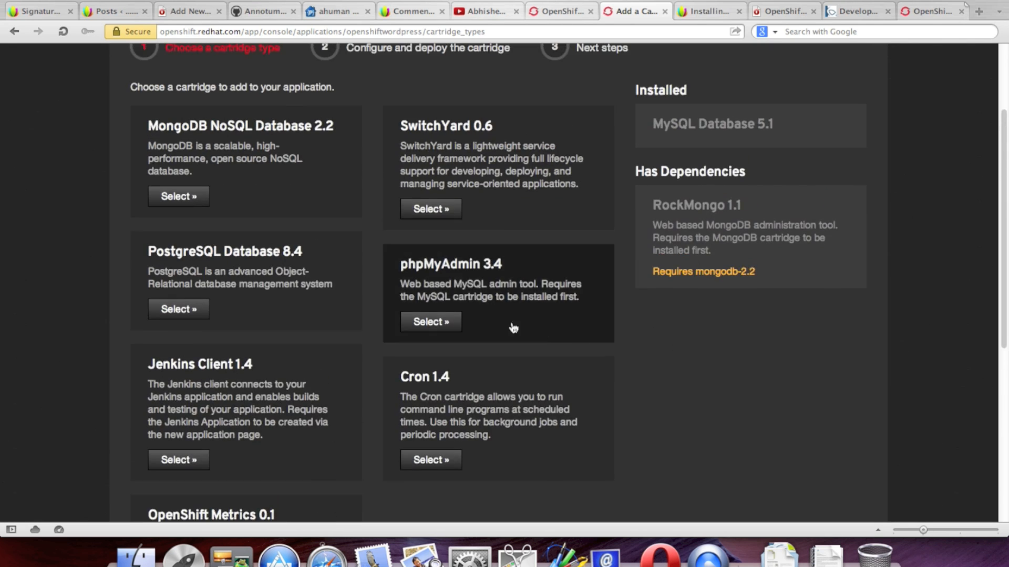
{"action": "left_click", "coordinate": [431, 322]}
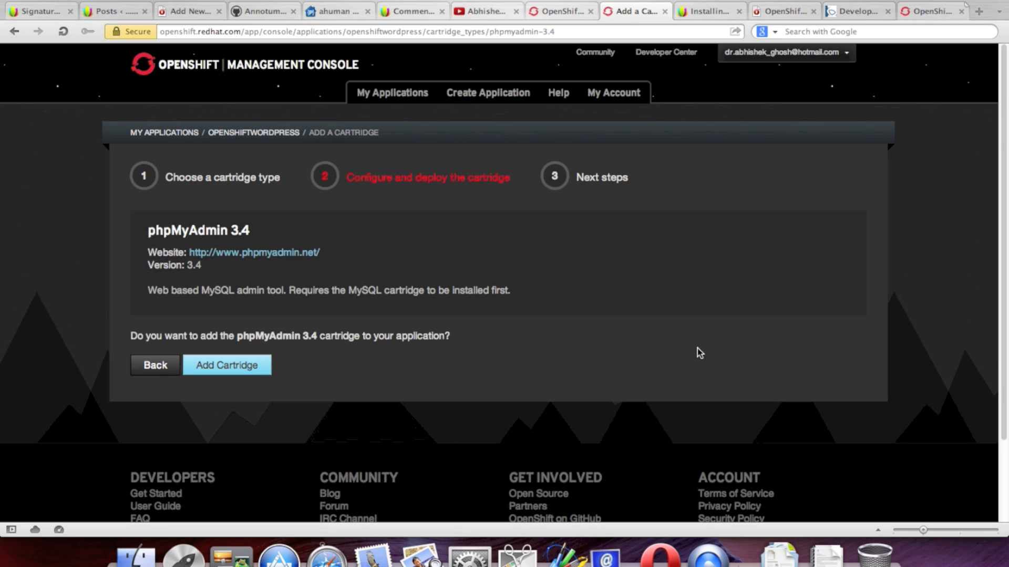
{"action": "left_click", "coordinate": [255, 367]}
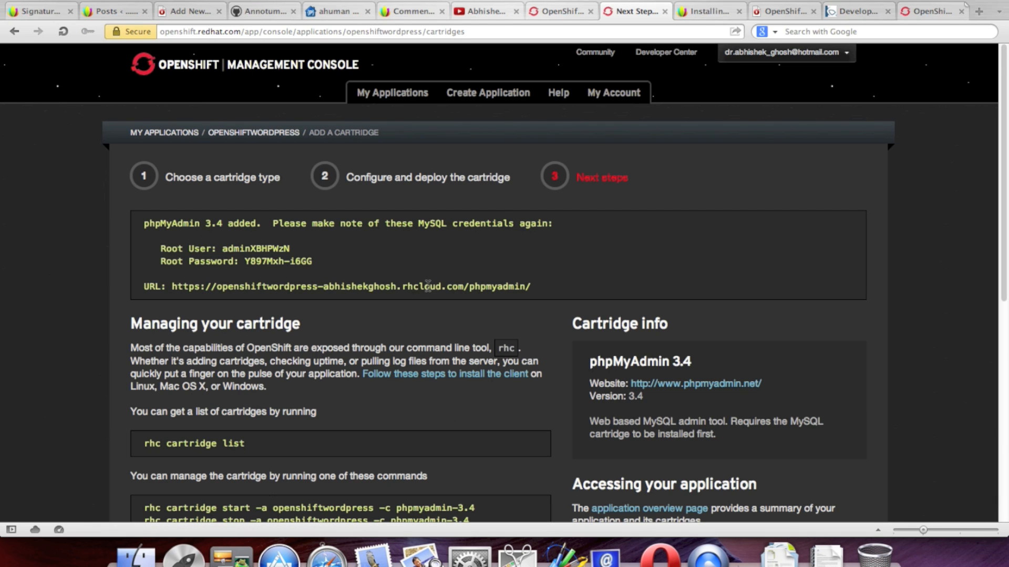
Step: Copy the new phpMyAdmin URL and load it in a new browser tab
{"action": "left_click", "coordinate": [531, 287]}
{"action": "left_click_drag", "start_coordinate": [531, 286], "coordinate": [167, 287]}
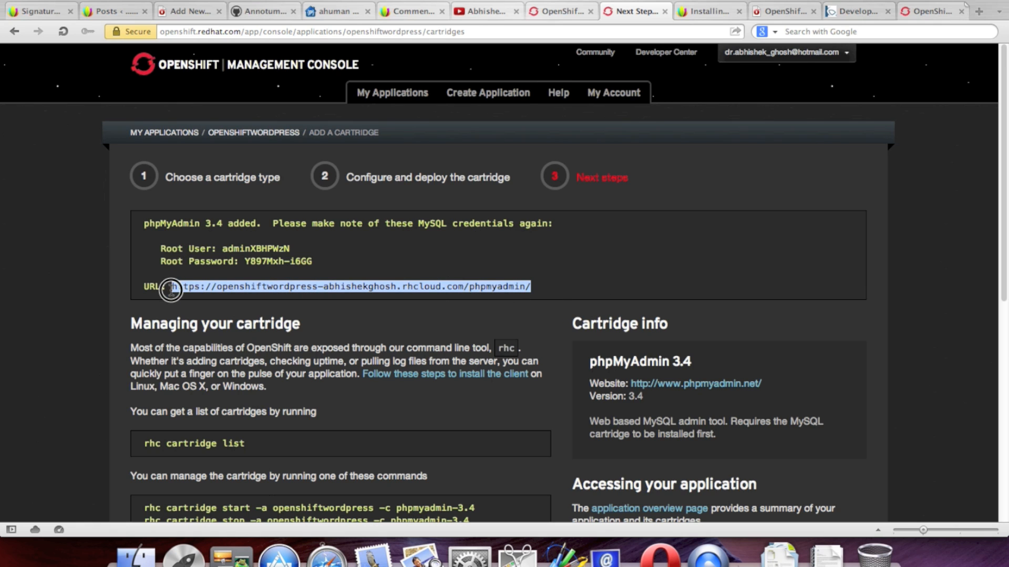
{"action": "right_click", "coordinate": [202, 293]}
{"action": "left_click", "coordinate": [224, 329]}
{"action": "left_click", "coordinate": [979, 12]}
{"action": "key", "text": "super+v"}
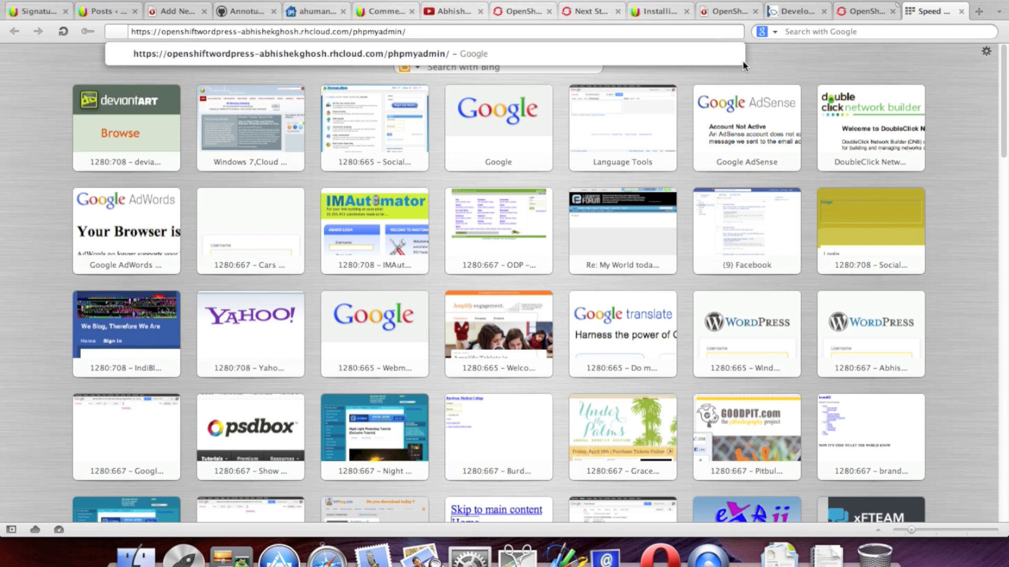
{"action": "key", "text": "Return"}
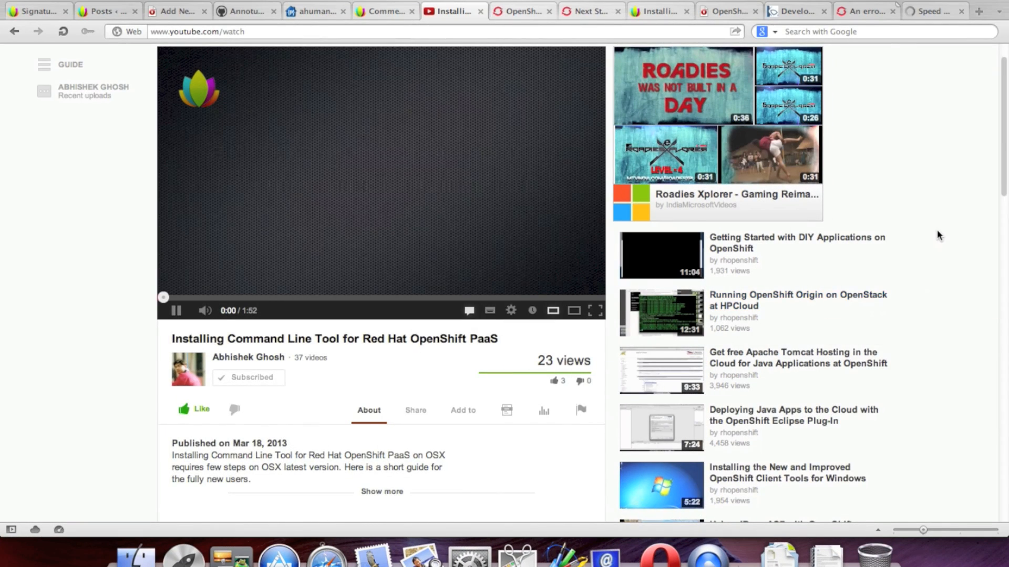
{"action": "scroll", "coordinate": [939, 231], "scroll_direction": "up", "scroll_amount": 2}
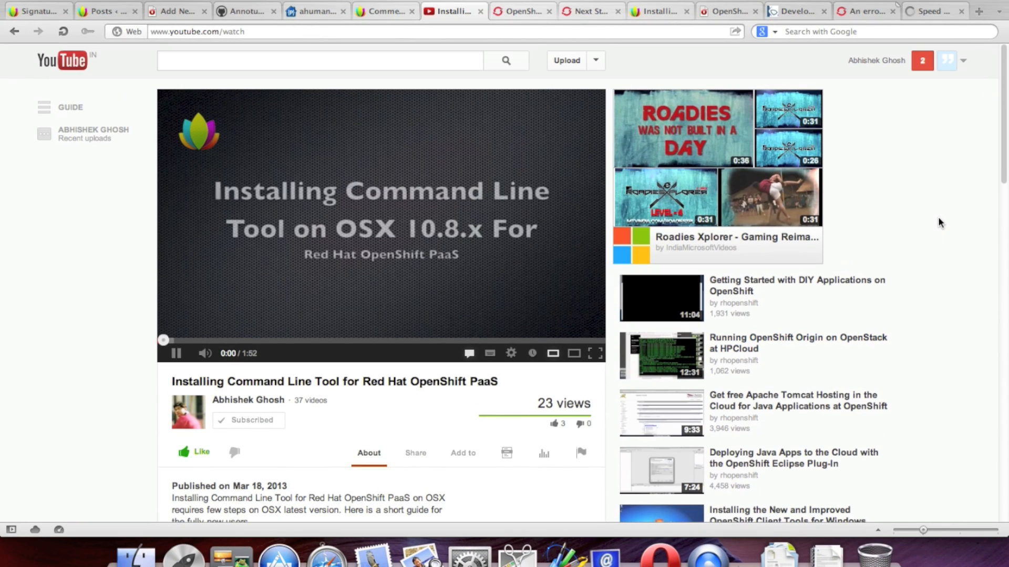
Step: Skip ahead through the command-line tool installation video, then go to the uploader's channel
{"action": "scroll", "coordinate": [939, 222], "scroll_direction": "down", "scroll_amount": 2}
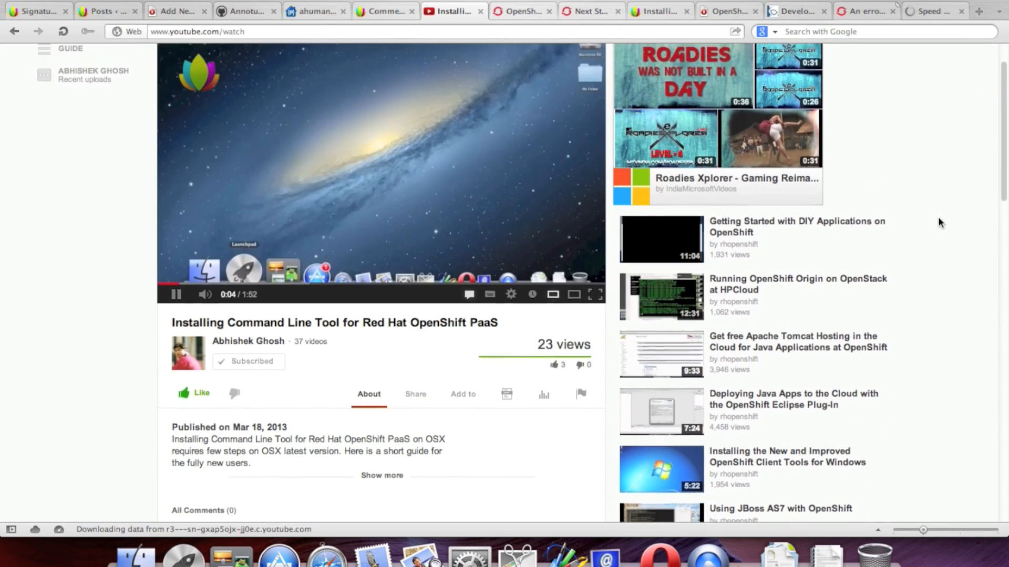
{"action": "scroll", "coordinate": [939, 222], "scroll_direction": "up", "scroll_amount": 2}
{"action": "scroll", "coordinate": [939, 223], "scroll_direction": "up", "scroll_amount": 1}
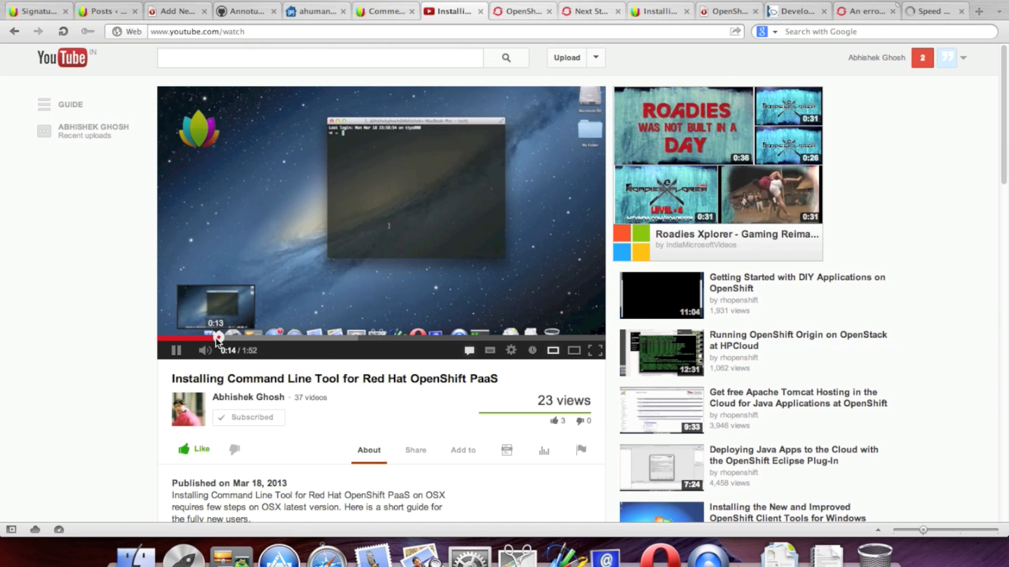
{"action": "left_click_drag", "start_coordinate": [251, 341], "coordinate": [570, 360]}
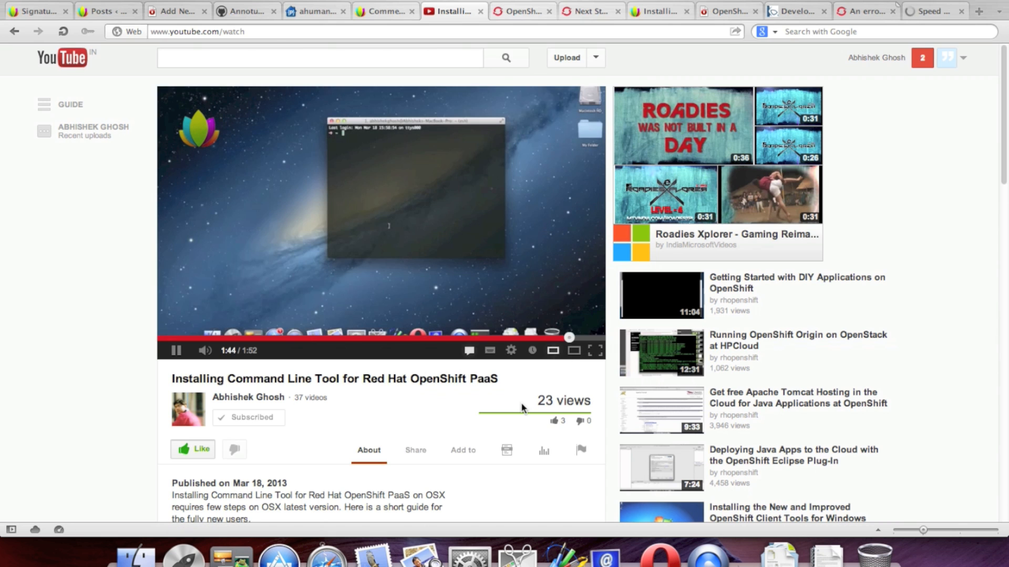
{"action": "scroll", "coordinate": [888, 323], "scroll_direction": "down", "scroll_amount": 3}
{"action": "scroll", "coordinate": [901, 313], "scroll_direction": "up", "scroll_amount": 3}
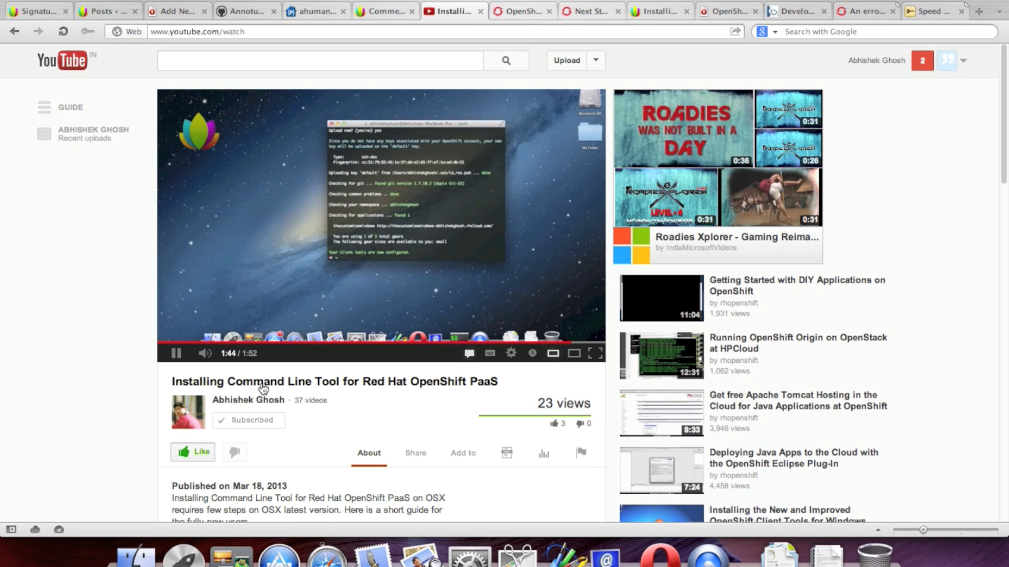
{"action": "left_click", "coordinate": [280, 406]}
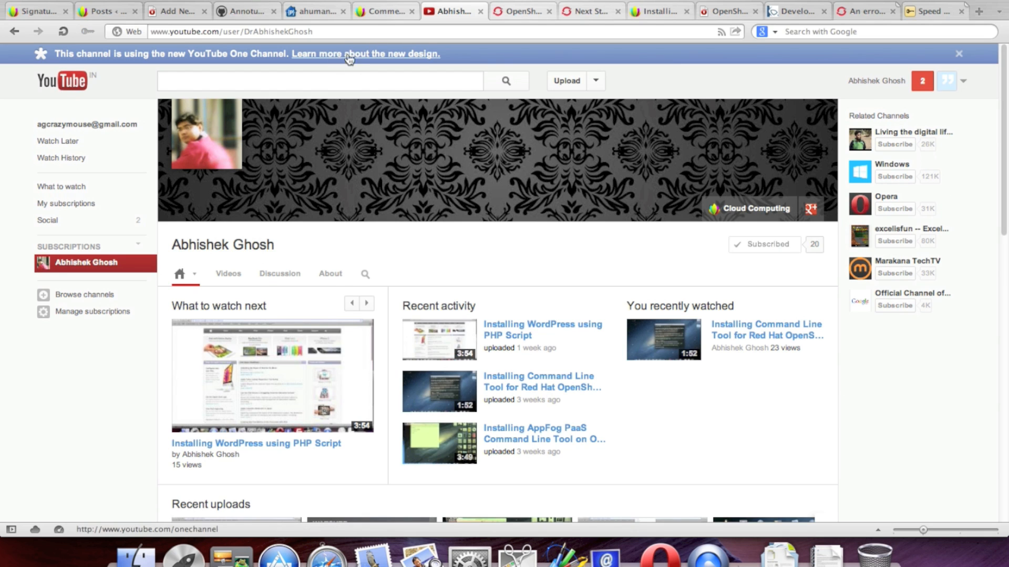
Step: Strip '?feature=watch' from the channel address, then close the YouTube channel tab
{"action": "left_click_drag", "start_coordinate": [392, 34], "coordinate": [221, 35]}
{"action": "left_click", "coordinate": [327, 33]}
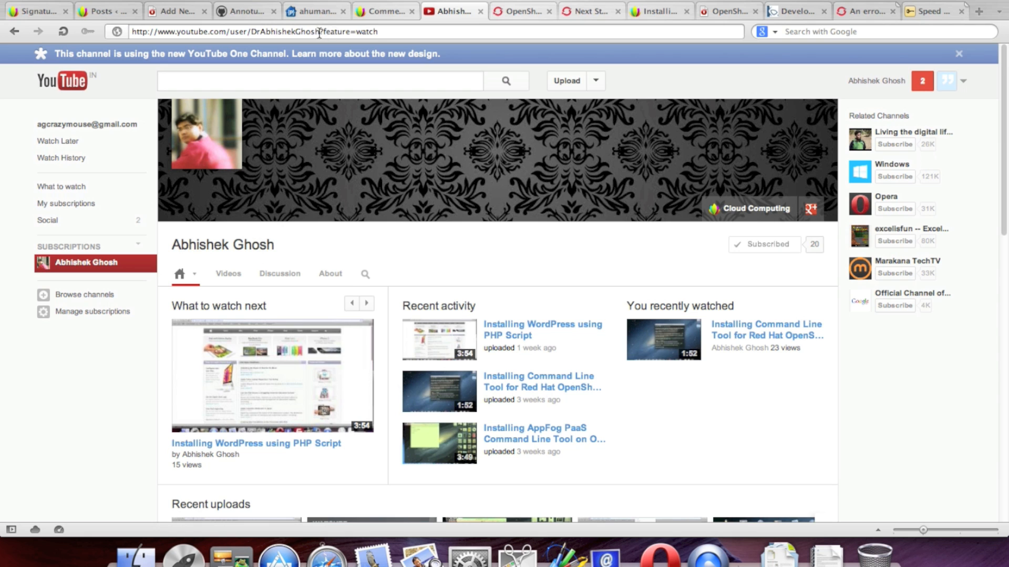
{"action": "left_click_drag", "start_coordinate": [319, 32], "coordinate": [417, 33]}
{"action": "key", "text": "BackSpace"}
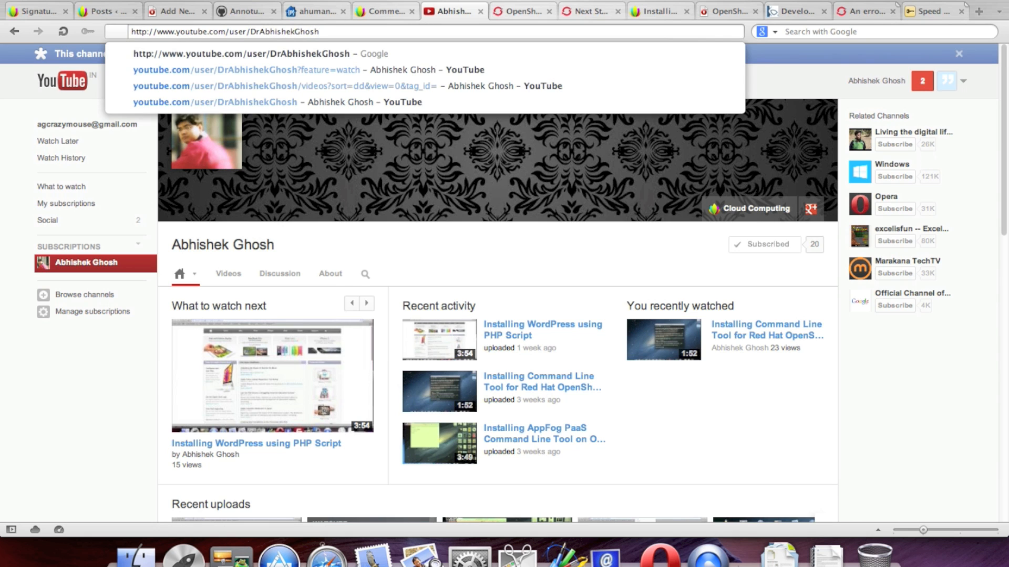
{"action": "left_click", "coordinate": [903, 413]}
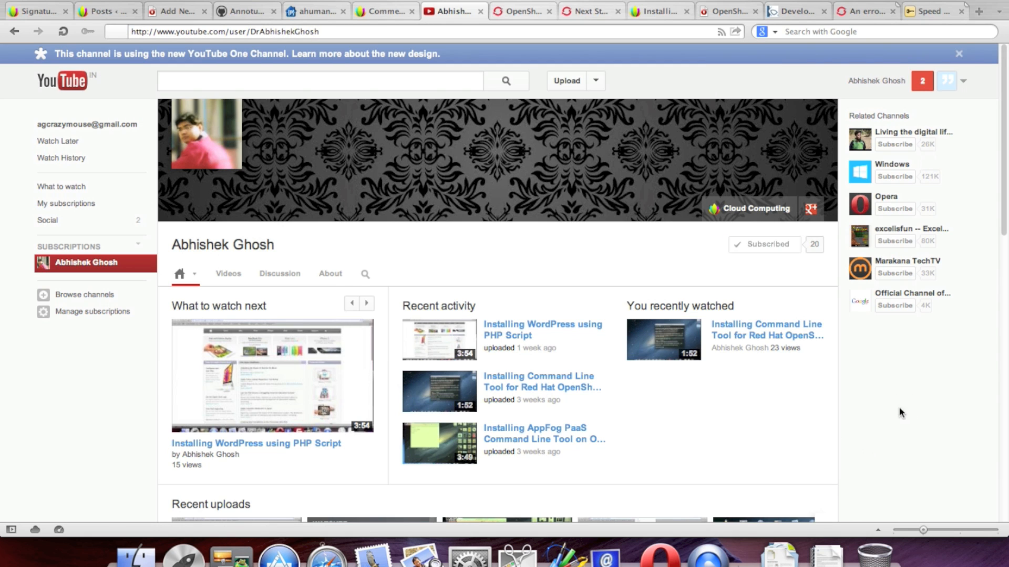
{"action": "left_click", "coordinate": [480, 11]}
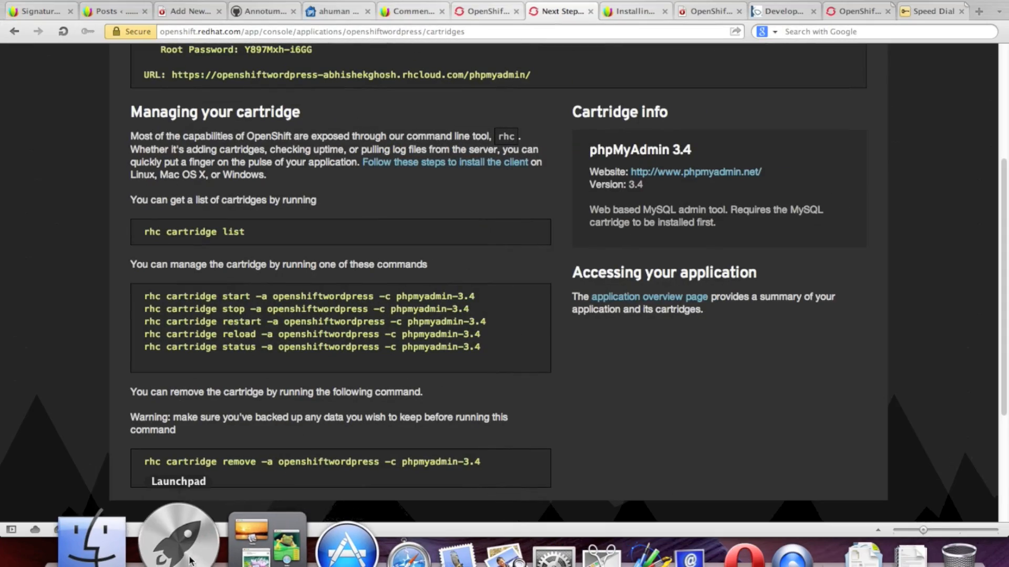
{"action": "left_click", "coordinate": [176, 555]}
Step: Launch iTerm, move its window over the cartridge info, and begin typing an rhc command
{"action": "left_click", "coordinate": [768, 343]}
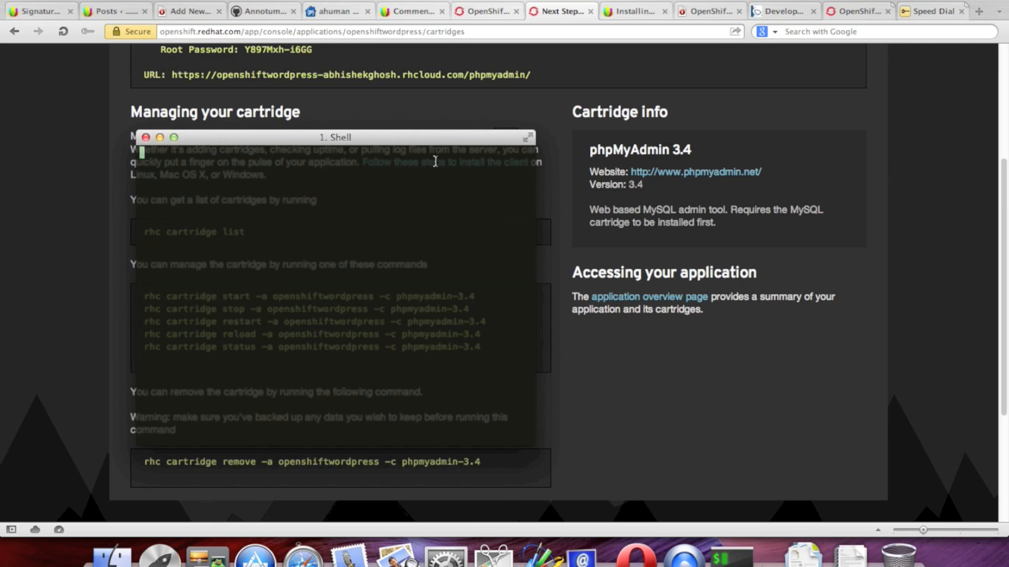
{"action": "left_click_drag", "start_coordinate": [434, 144], "coordinate": [670, 158]}
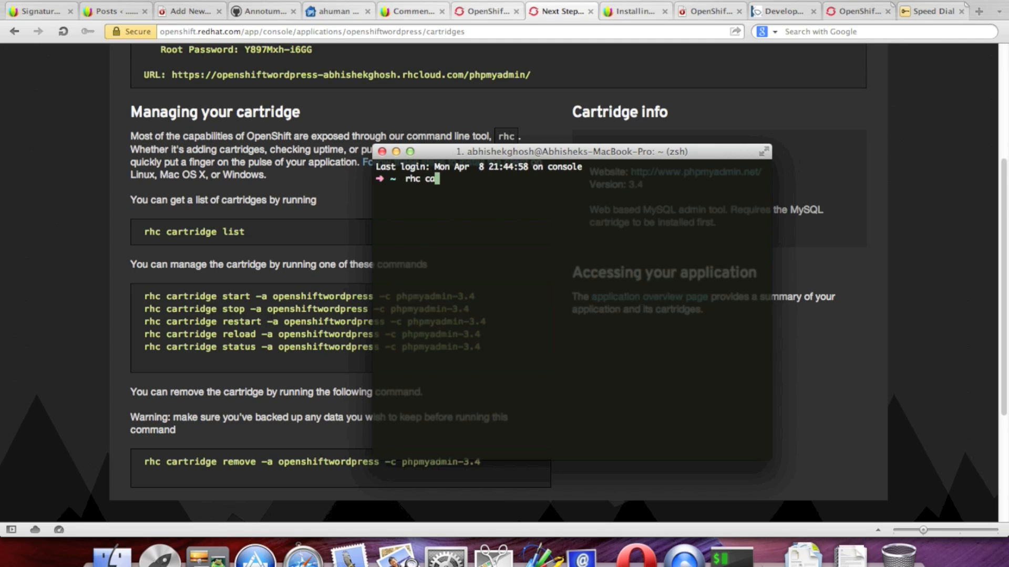
{"action": "type", "text": "rt"}
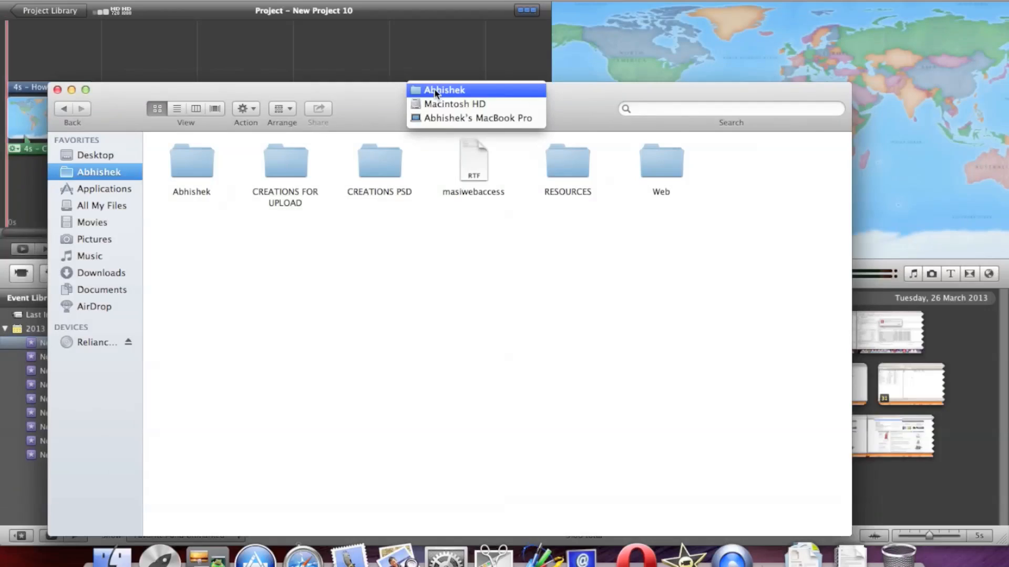
Step: Browse in Finder from Macintosh HD through Users into the user's home folder
{"action": "left_click", "coordinate": [482, 104]}
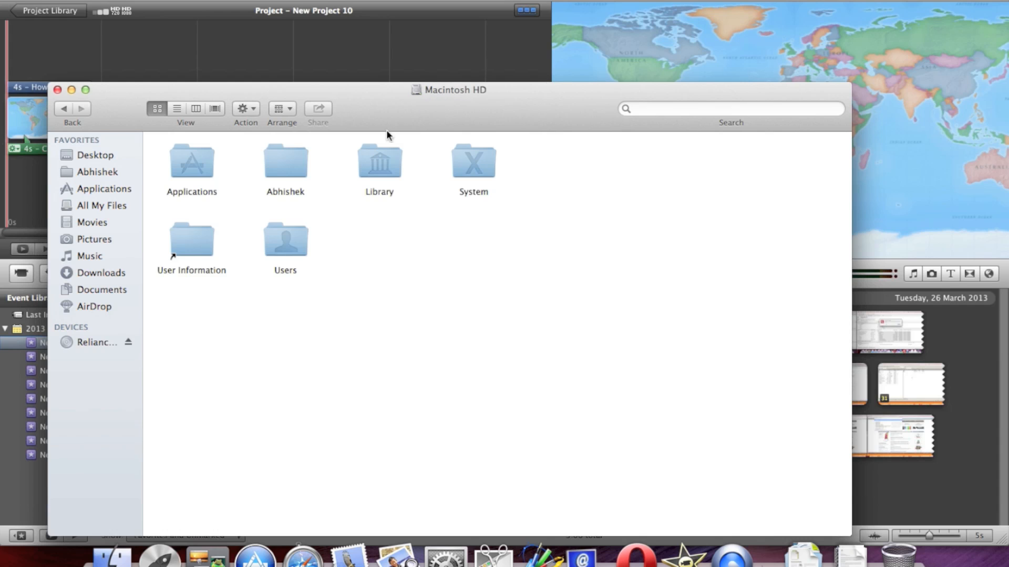
{"action": "double_click", "coordinate": [295, 157]}
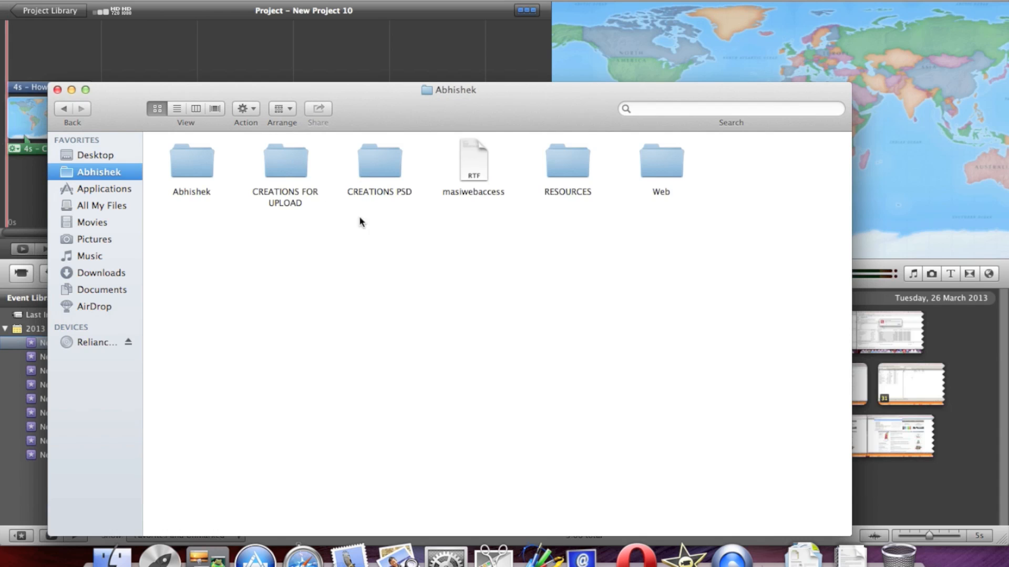
{"action": "left_click", "coordinate": [440, 92], "text": "super"}
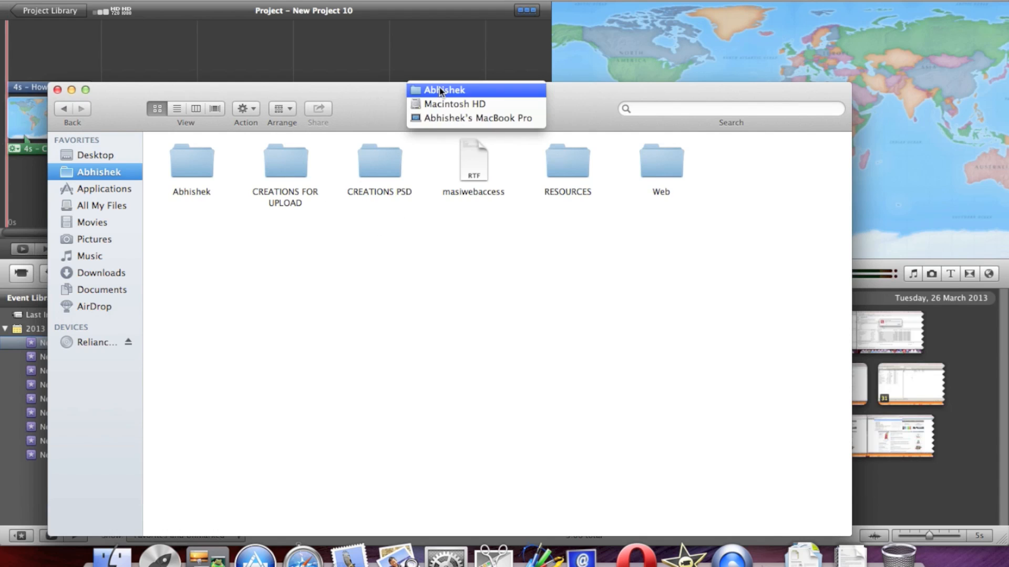
{"action": "left_click", "coordinate": [468, 116]}
{"action": "double_click", "coordinate": [180, 174]}
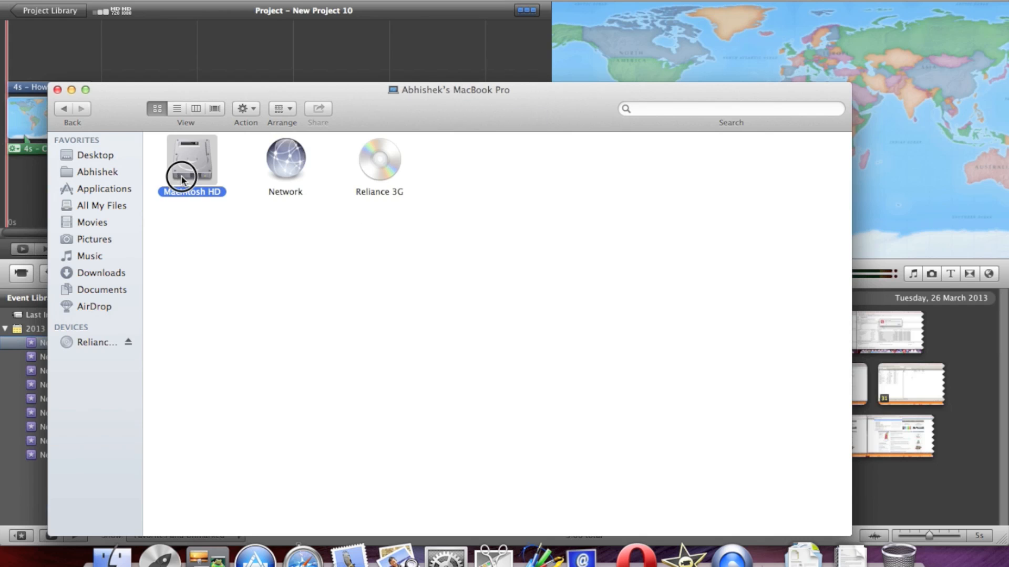
{"action": "double_click", "coordinate": [269, 247]}
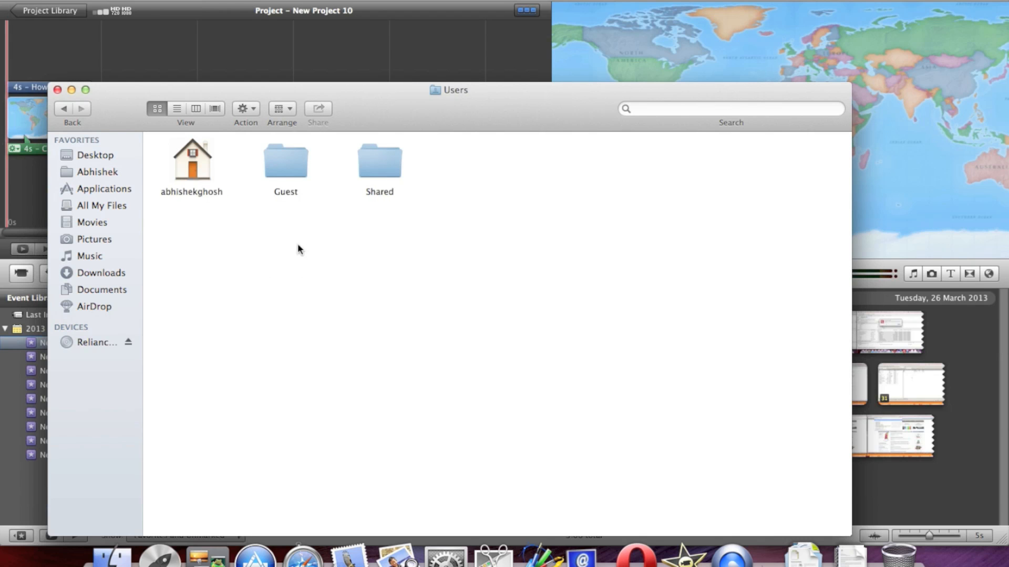
{"action": "double_click", "coordinate": [210, 169]}
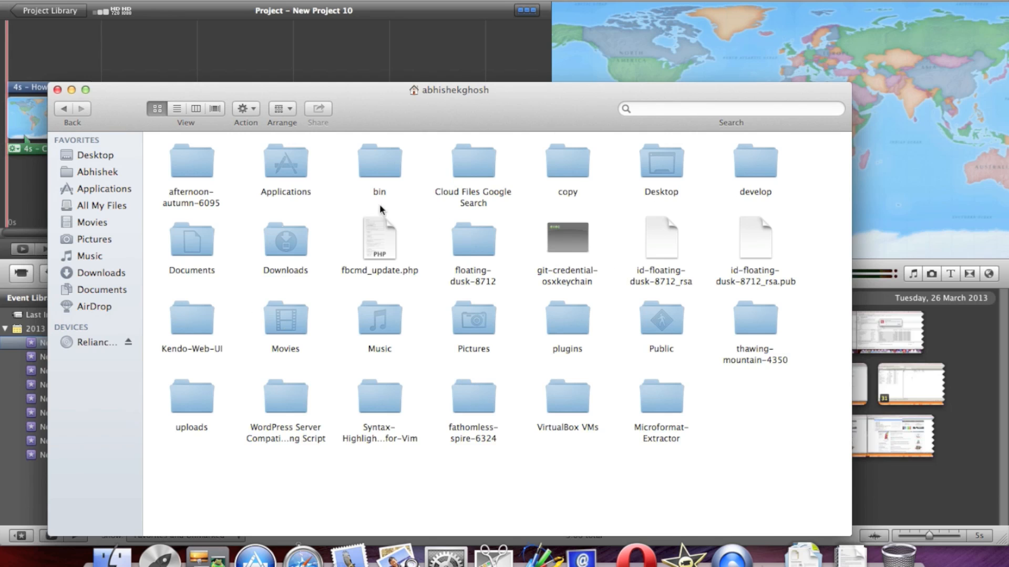
Step: Select the home folder's project folders, e.g. Kendo-Web-UI, fathomless-spire-6324 and thawing-mountain-4350
{"action": "left_click", "coordinate": [194, 323]}
{"action": "left_click", "coordinate": [378, 322]}
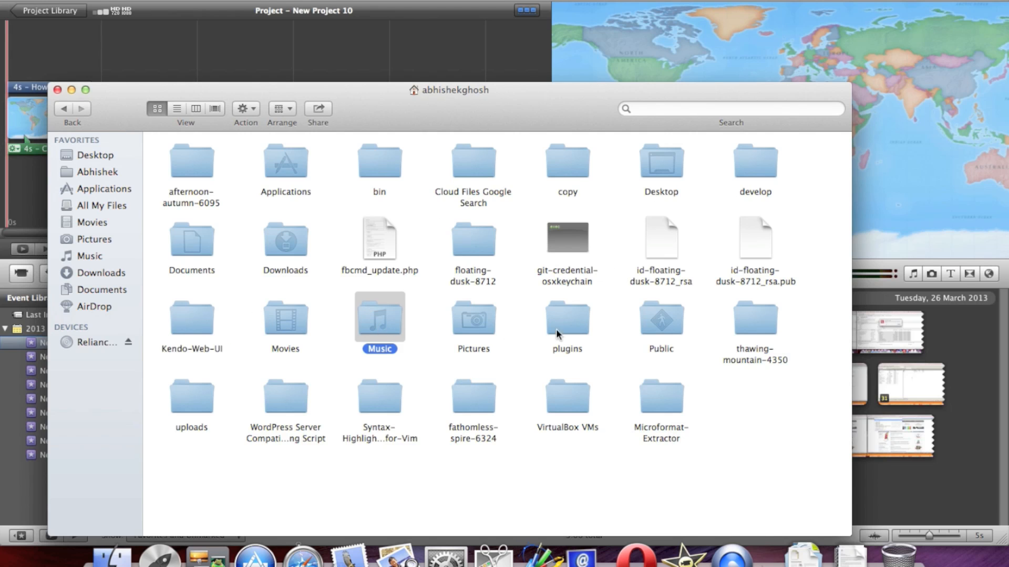
{"action": "left_click", "coordinate": [649, 326]}
{"action": "left_click", "coordinate": [667, 406]}
{"action": "left_click", "coordinate": [593, 396]}
{"action": "left_click", "coordinate": [479, 402]}
{"action": "left_click", "coordinate": [381, 410]}
{"action": "left_click", "coordinate": [283, 405]}
{"action": "left_click", "coordinate": [762, 329]}
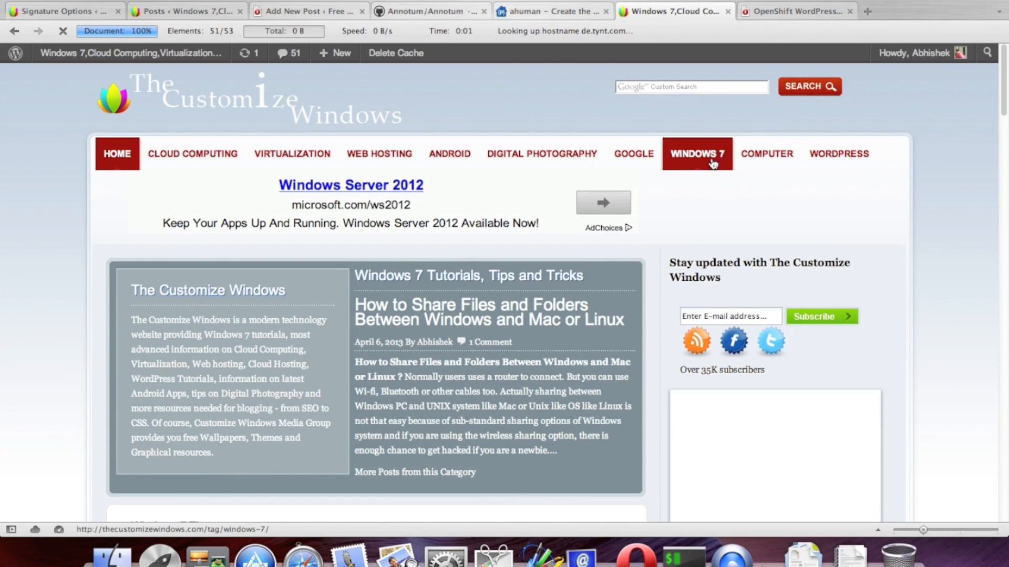
{"action": "mouse_move", "coordinate": [813, 161]}
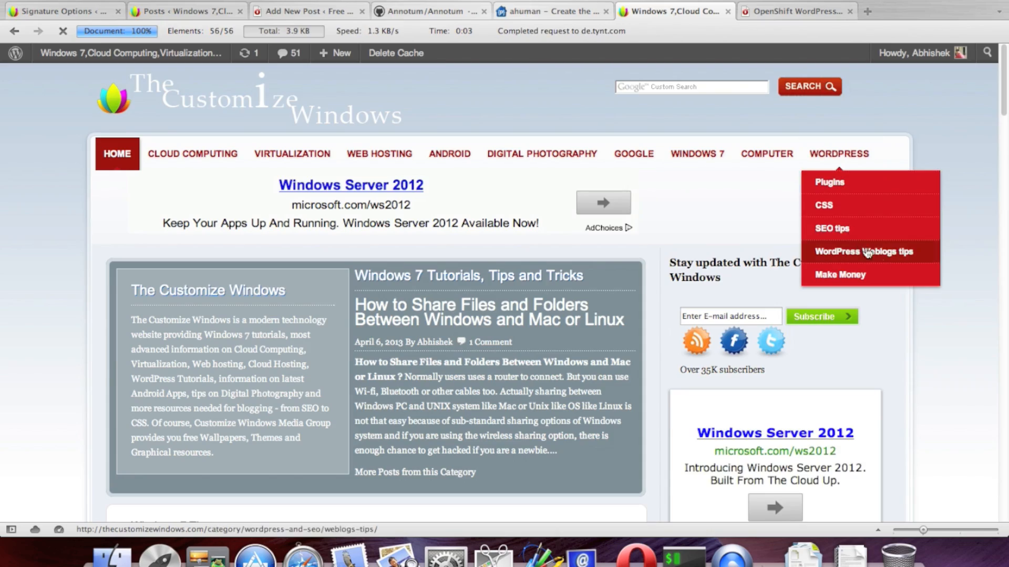
{"action": "scroll", "coordinate": [984, 263], "scroll_direction": "down", "scroll_amount": 20}
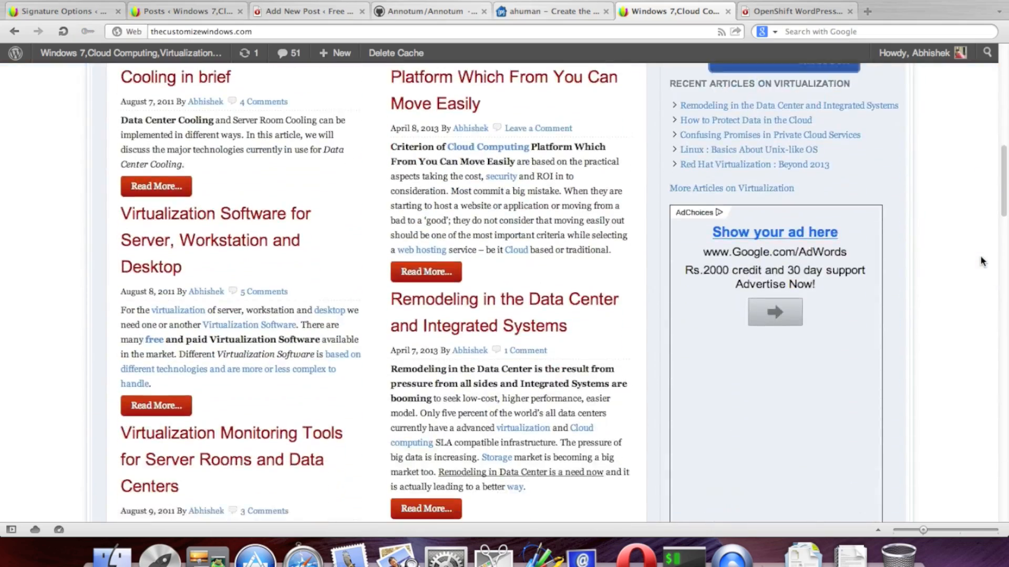
{"action": "scroll", "coordinate": [983, 261], "scroll_direction": "down", "scroll_amount": 10}
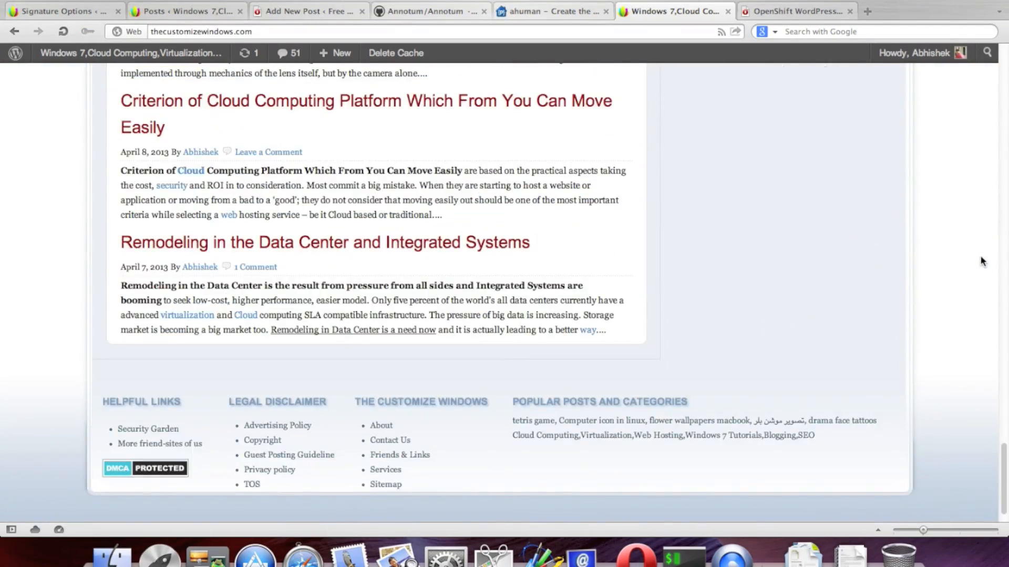
{"action": "scroll", "coordinate": [919, 267], "scroll_direction": "down", "scroll_amount": 2}
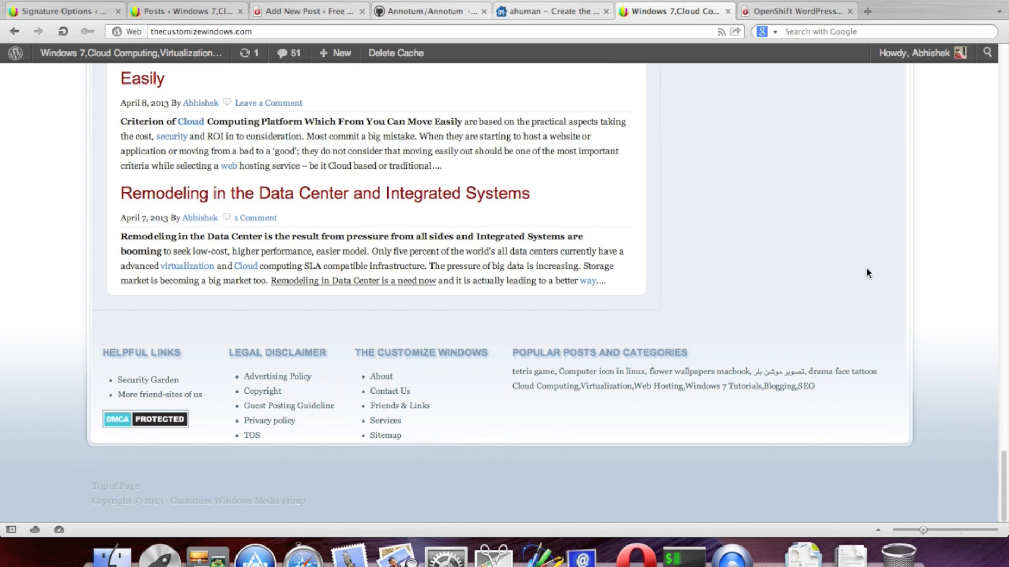